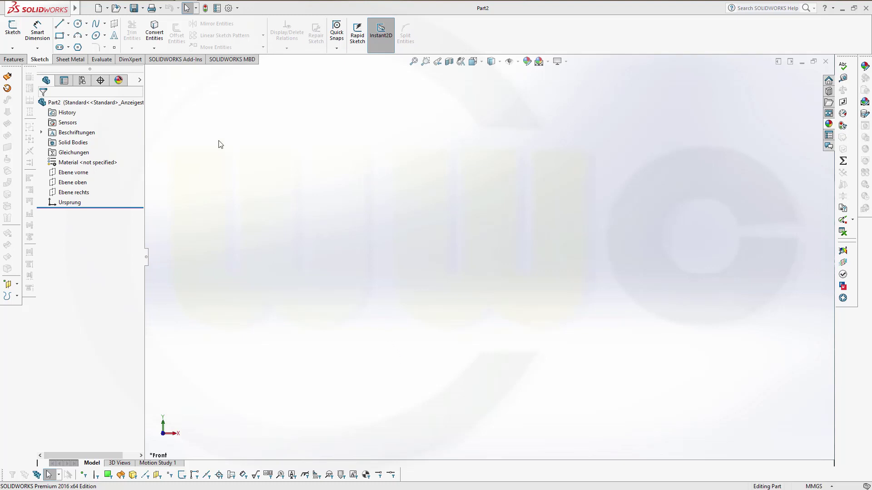
- On the Ebene vorne plane, draw three origin-centred circles of increasing size
left_click(13, 28)
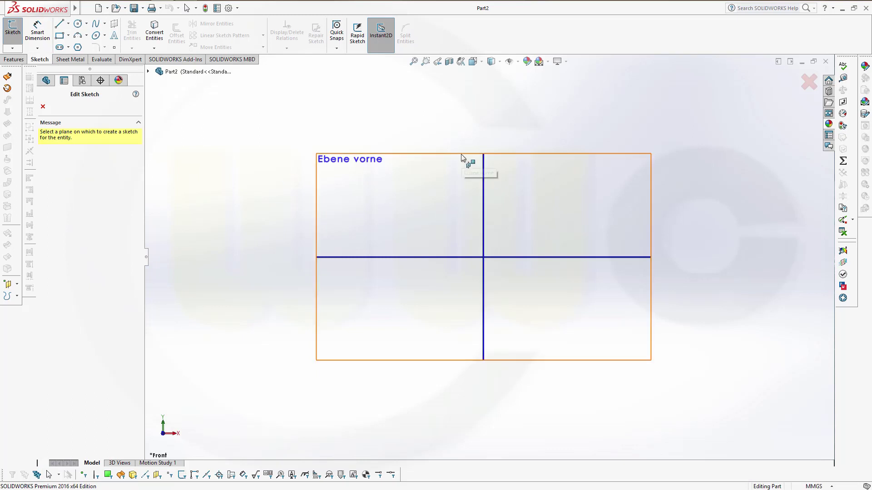
left_click(461, 154)
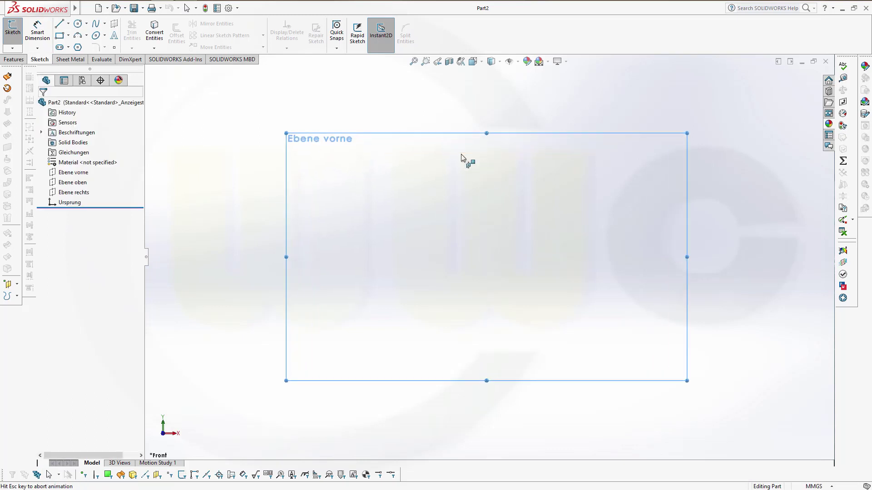
left_click(79, 24)
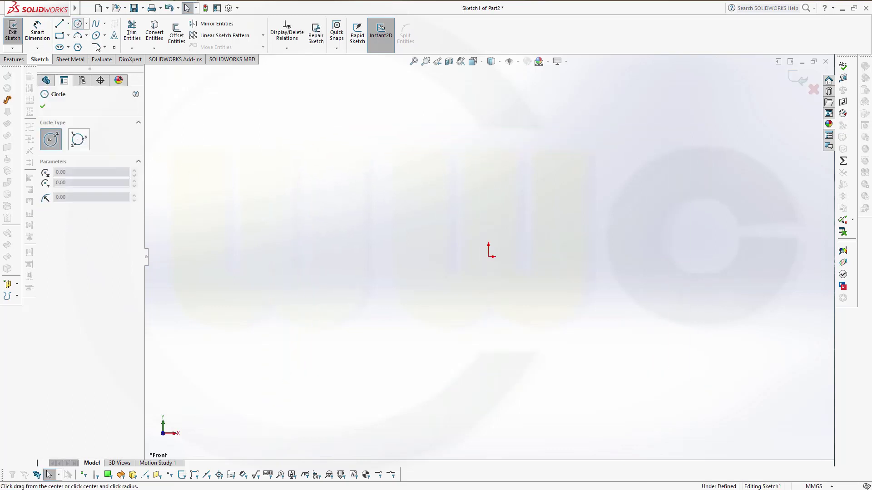
left_click(489, 257)
left_click(561, 283)
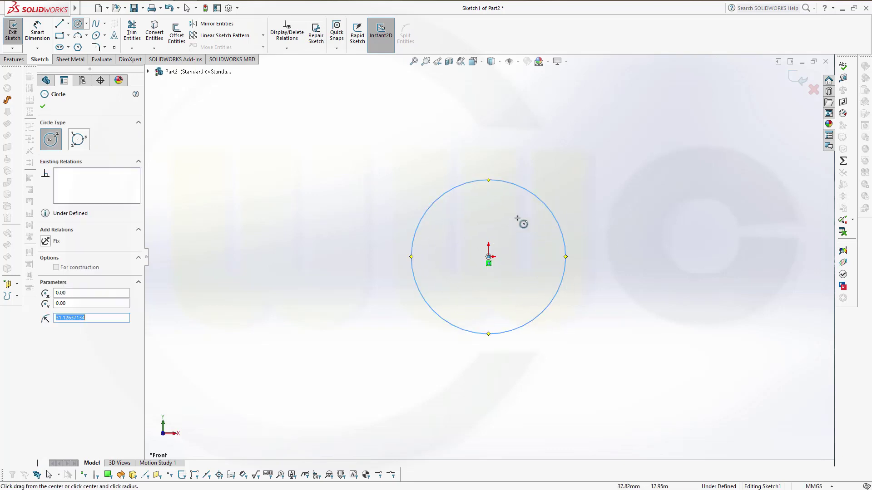
left_click(489, 257)
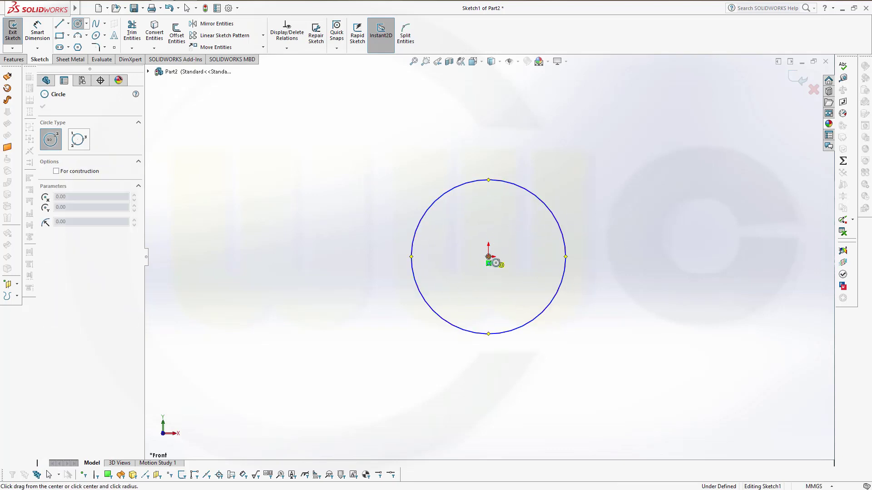
left_click(604, 282)
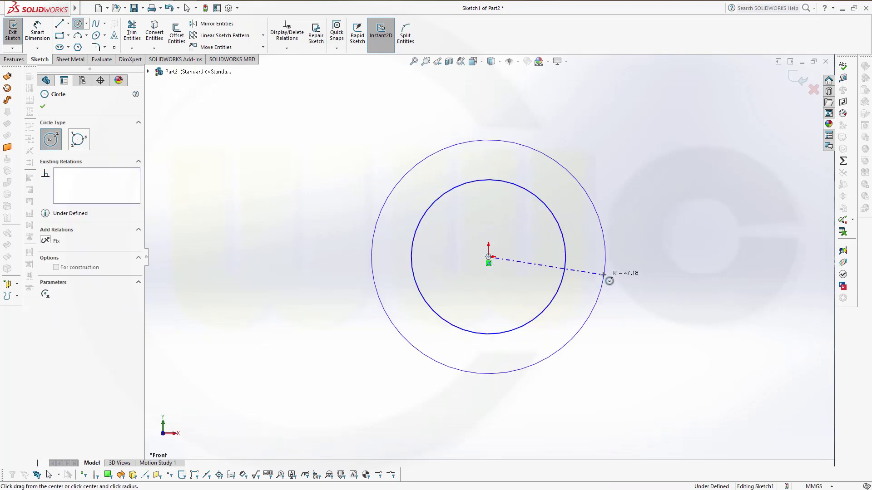
left_click(488, 257)
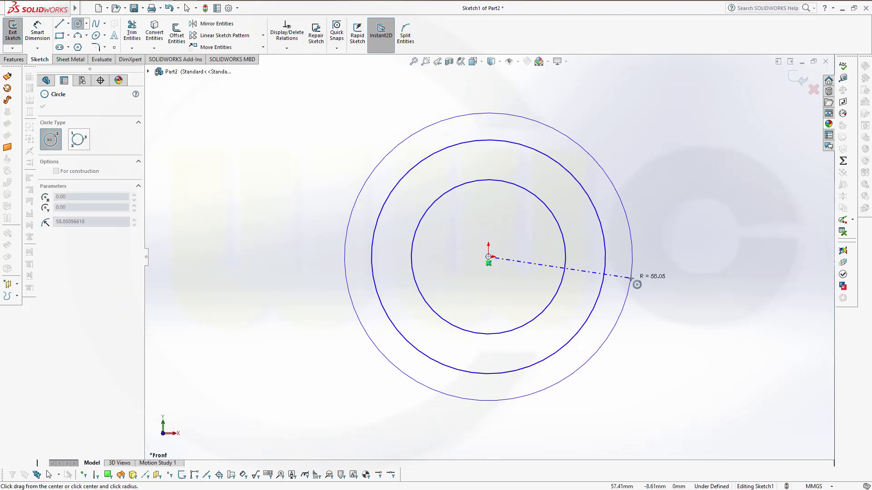
left_click(632, 283)
key("Escape")
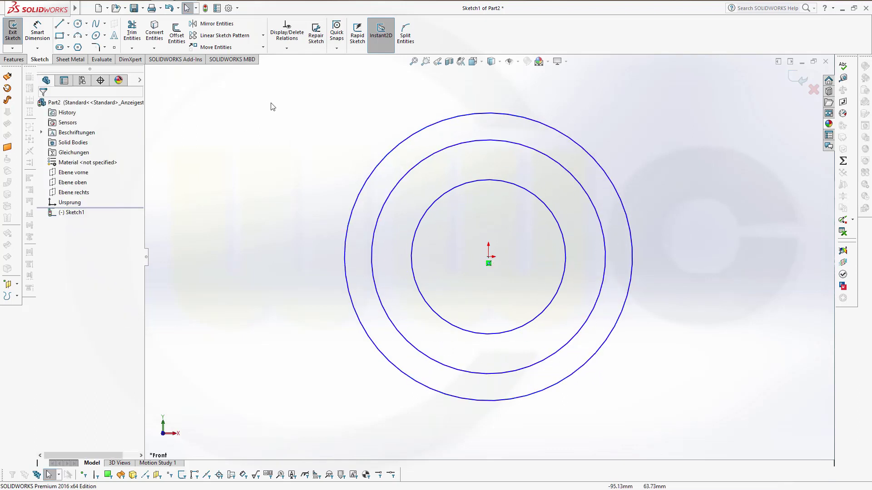
- Convert all three circles to construction geometry
left_click_drag(264, 84, 734, 432)
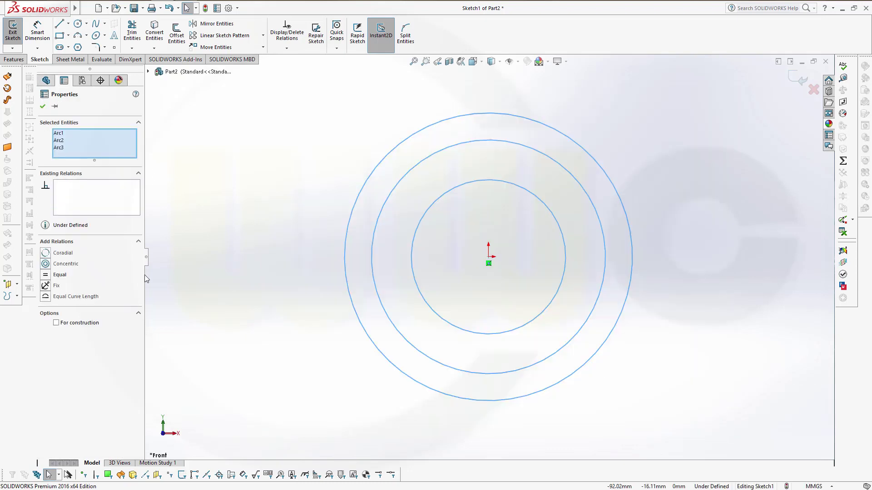
left_click(56, 323)
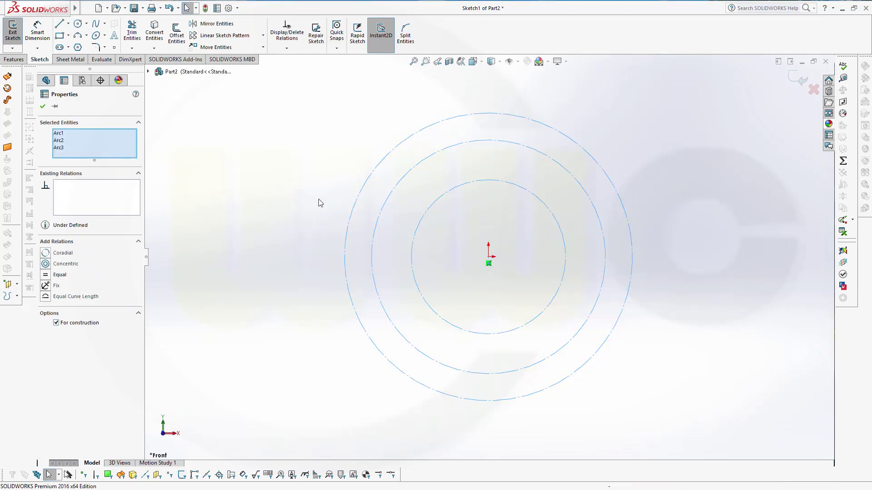
key("Escape")
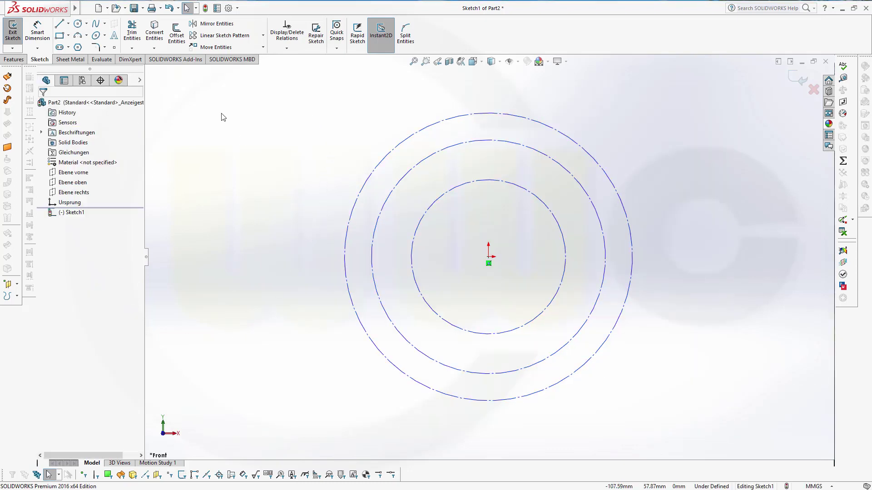
- Dimension the inner, middle and outer circle diameters as 100, 110 and 120
left_click(37, 30)
left_click(562, 239)
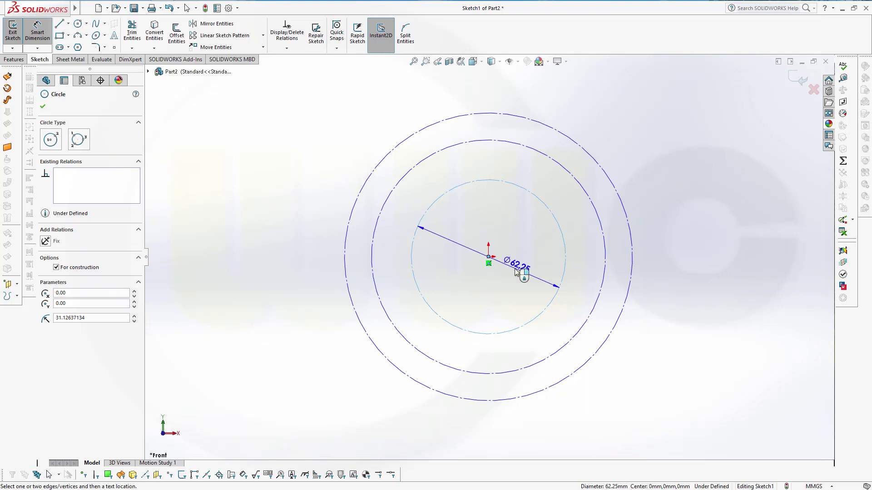
left_click(515, 272)
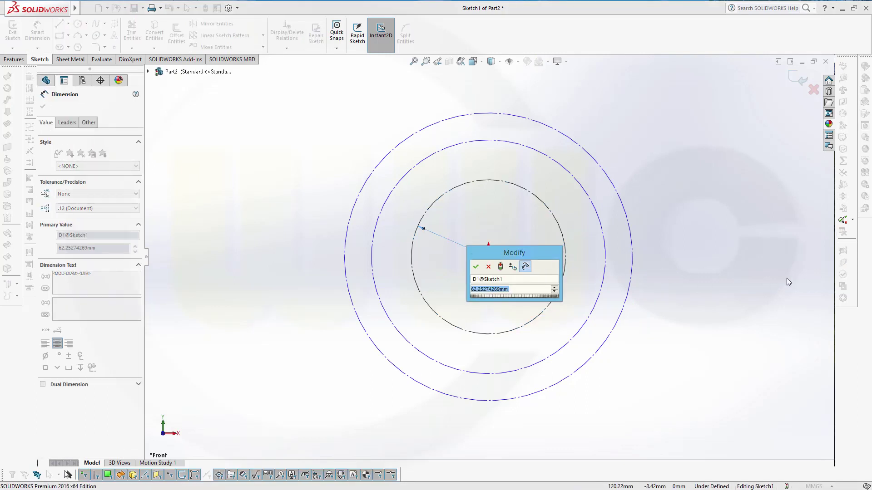
type("100")
key("Return")
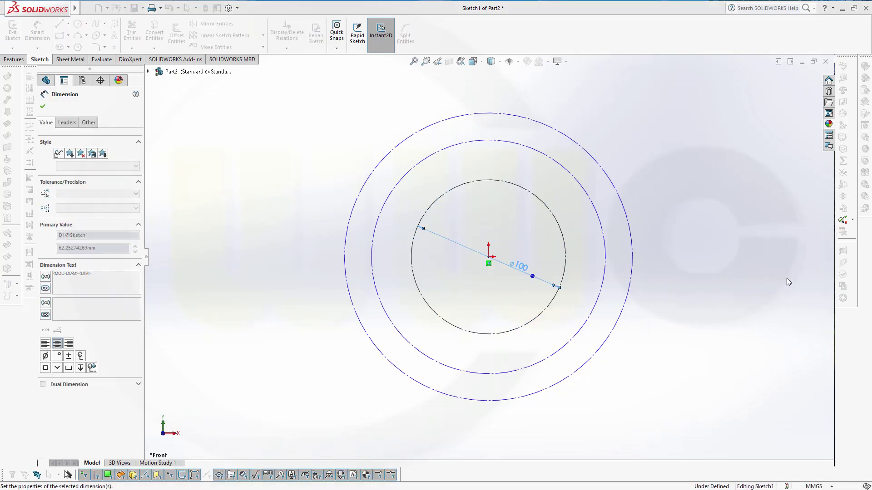
left_click(603, 250)
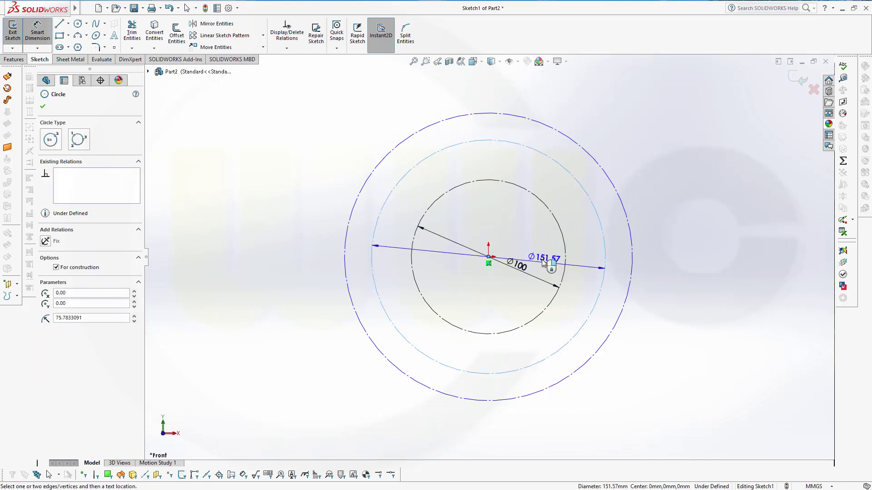
left_click(543, 254)
type("110")
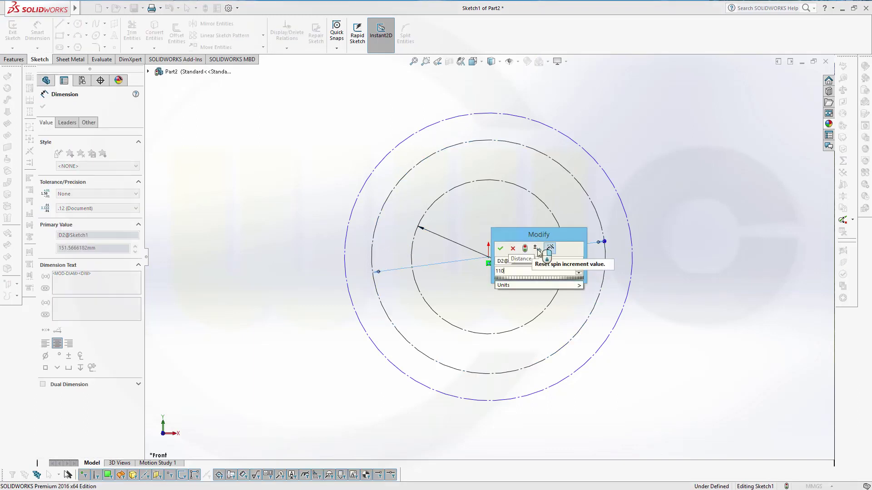
key("Return")
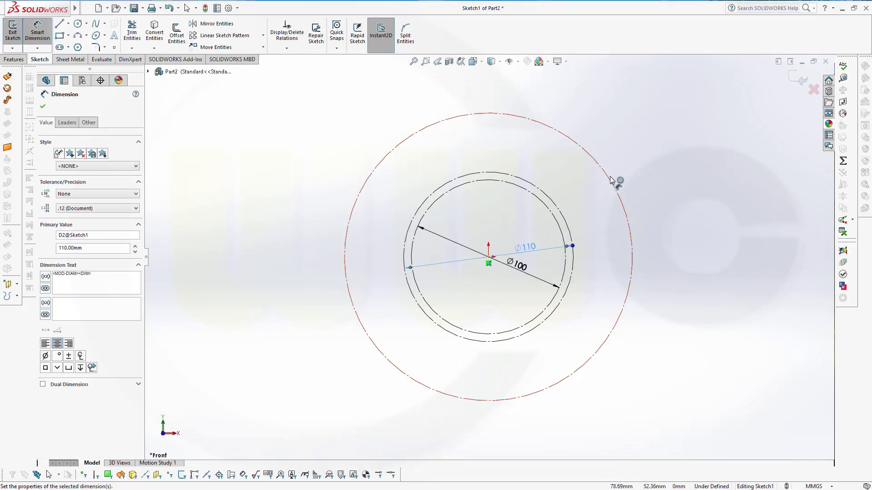
left_click(610, 180)
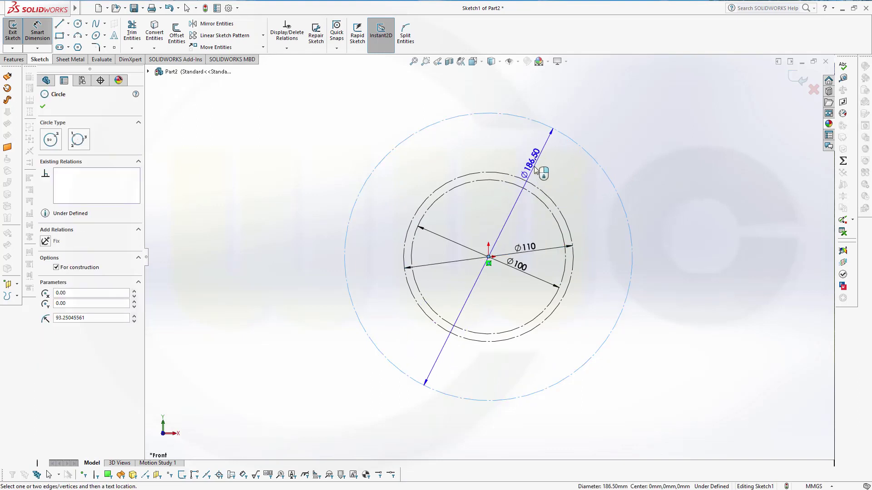
left_click(534, 169)
type("120")
key("Return")
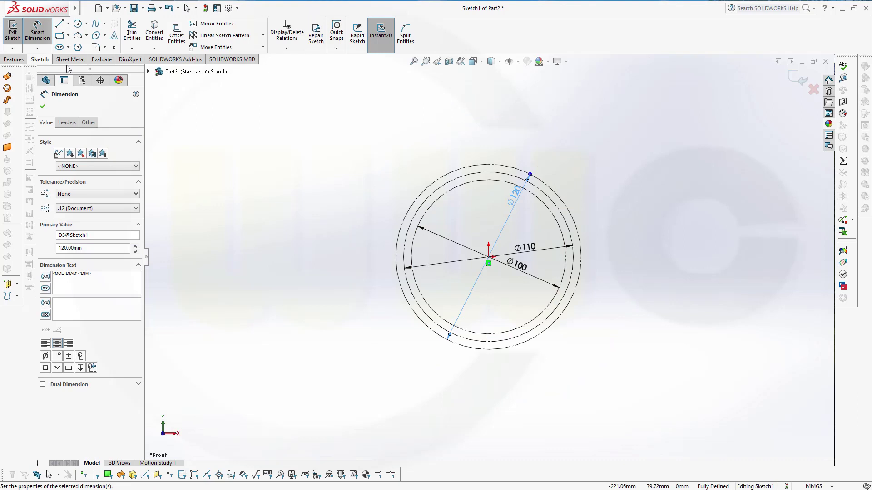
- Draw a closed three-line triangle with corners at the top, lower left and right of the Ø120 circle
left_click(59, 24)
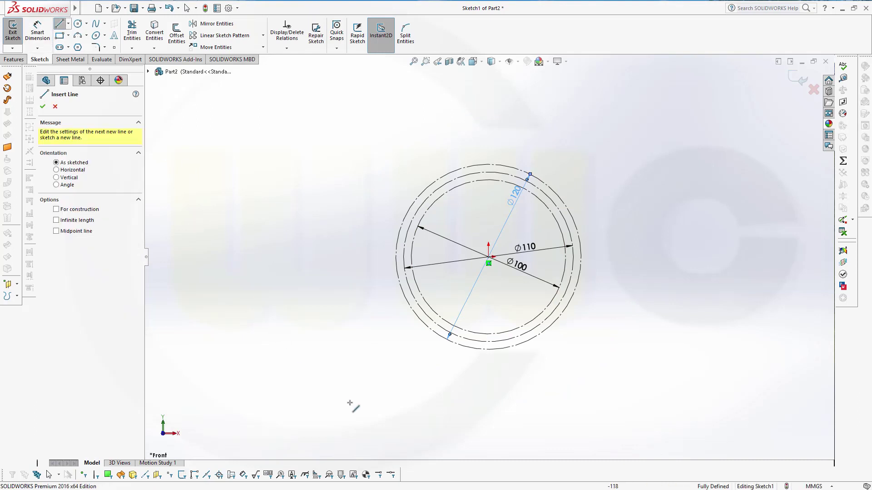
key("z")
scroll(559, 340, "down", 2)
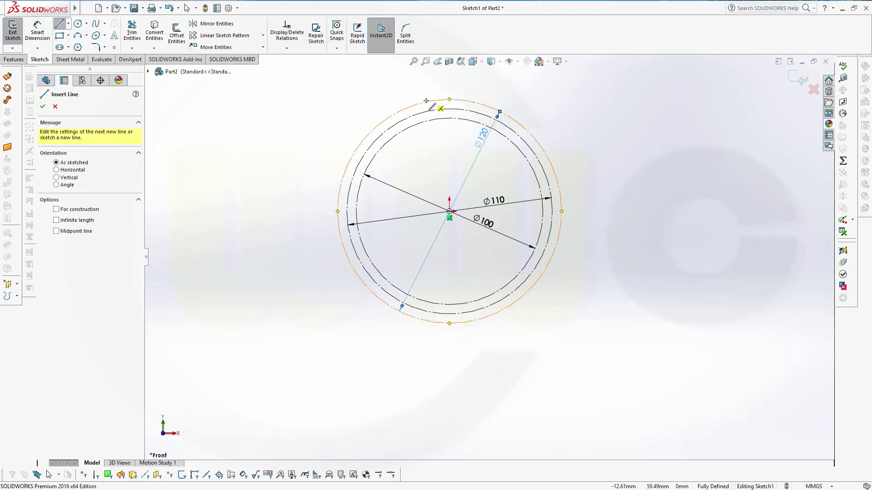
left_click(409, 107)
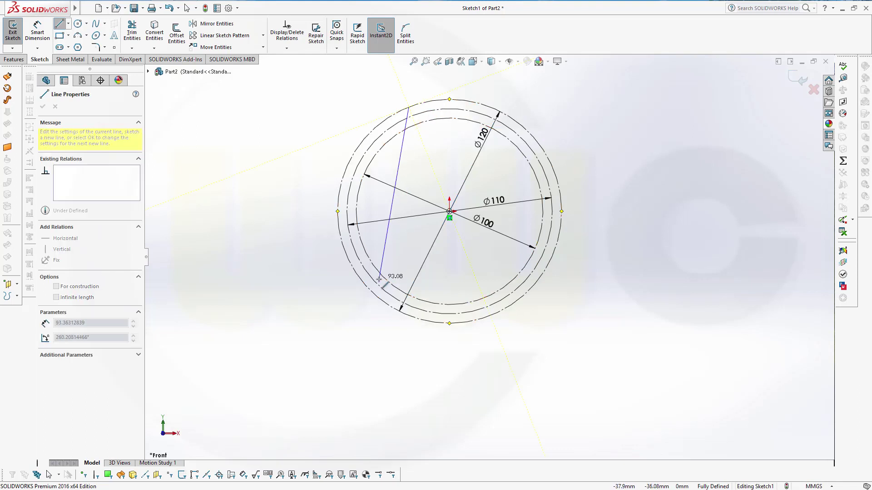
left_click(373, 292)
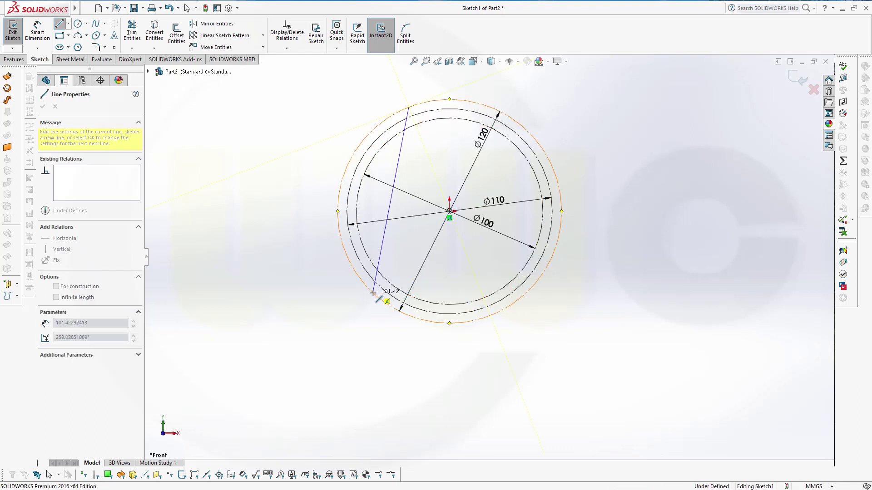
left_click(552, 256)
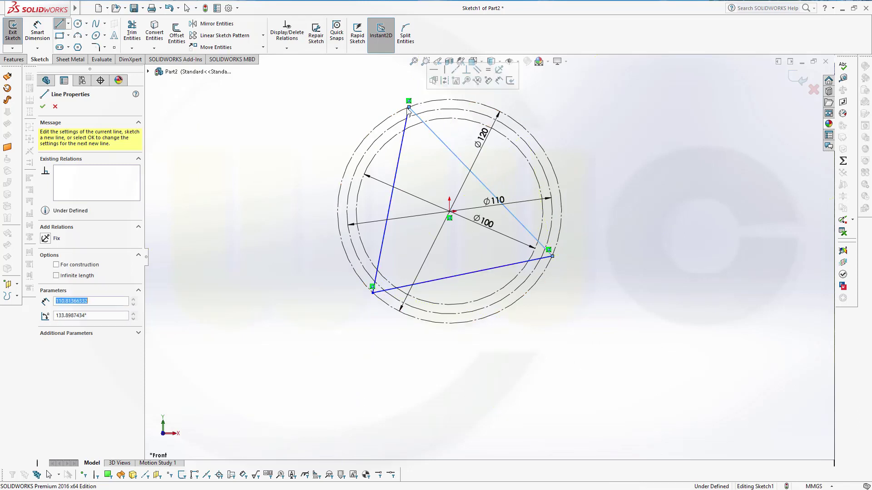
key("Escape")
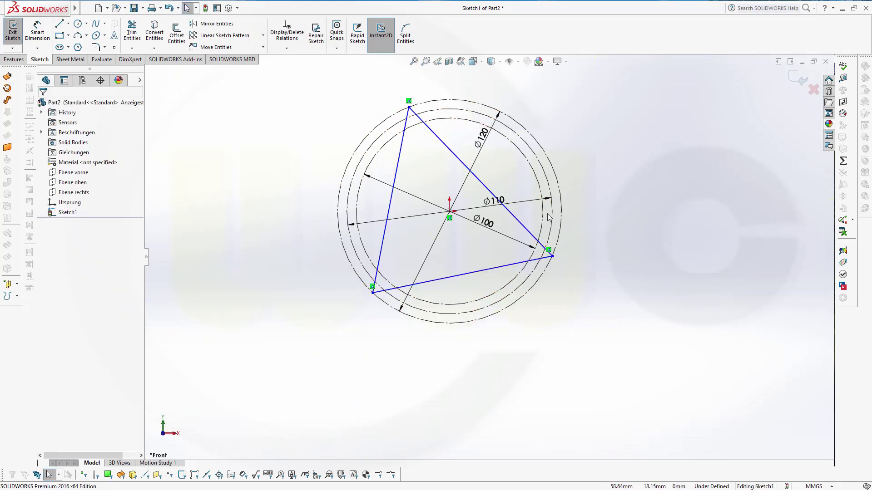
- Constrain the triangle's top corner vertically above the circles' centre point
left_click(409, 108)
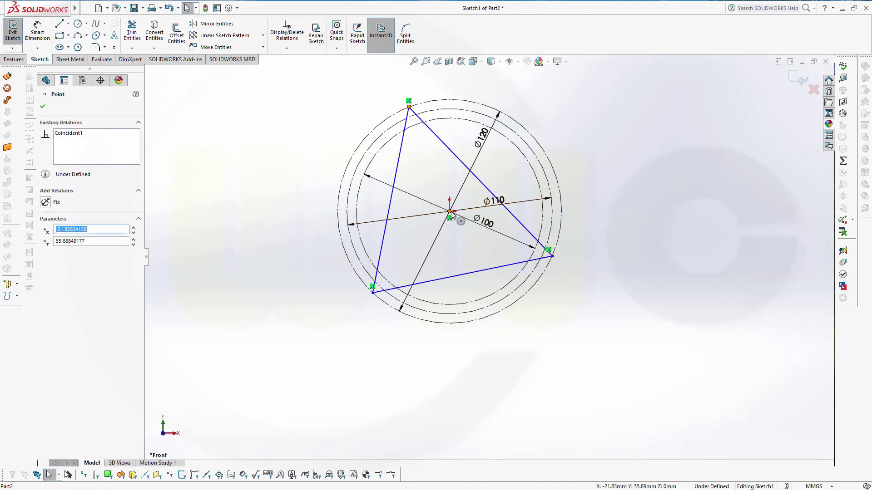
left_click(450, 212, "ctrl")
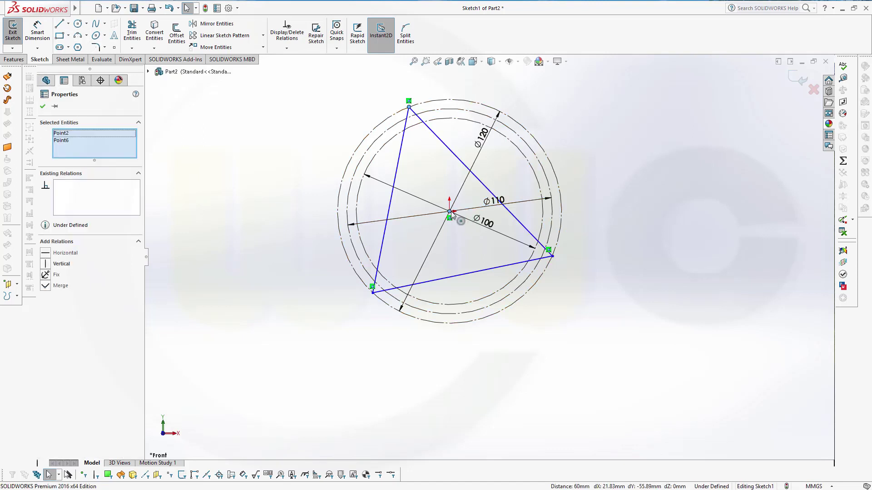
left_click(45, 264)
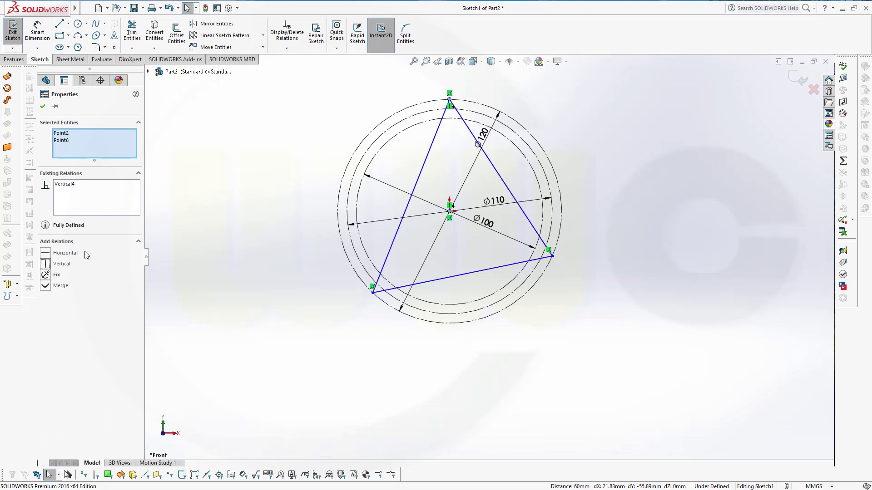
- Add 60° angle dimensions at the triangle's left and right bottom corners
left_click(36, 36)
key("Escape")
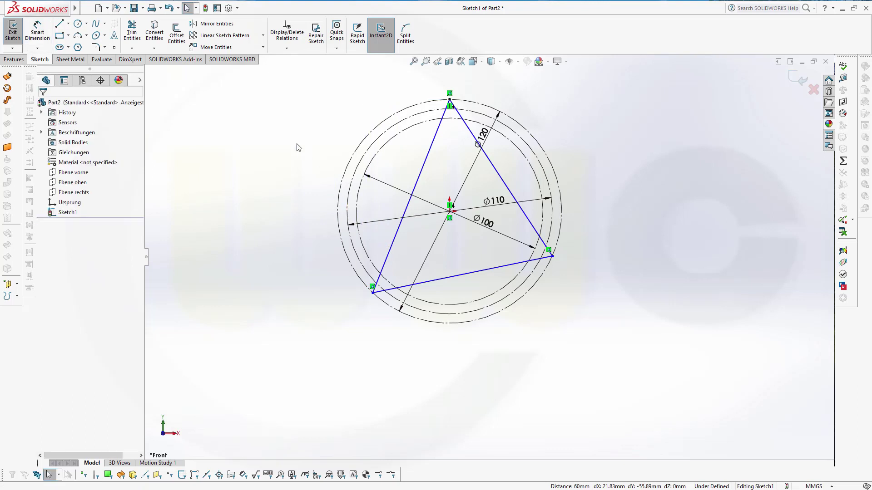
left_click(38, 33)
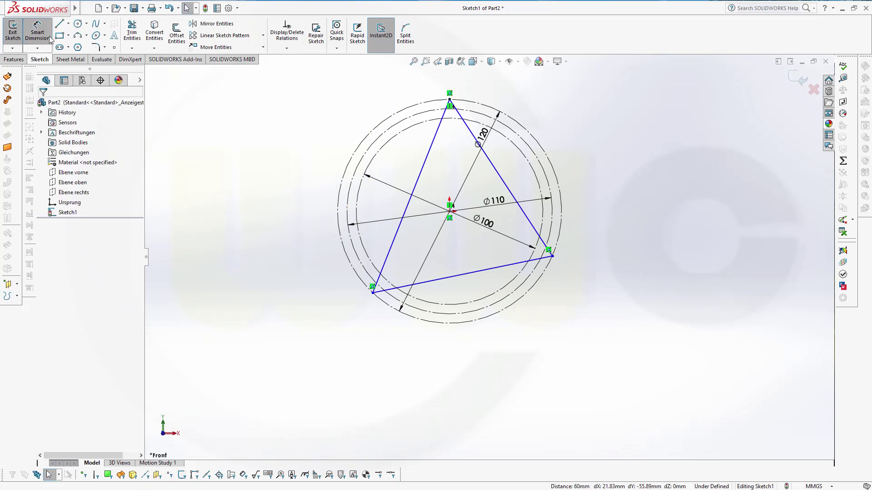
left_click(391, 248)
left_click(436, 280)
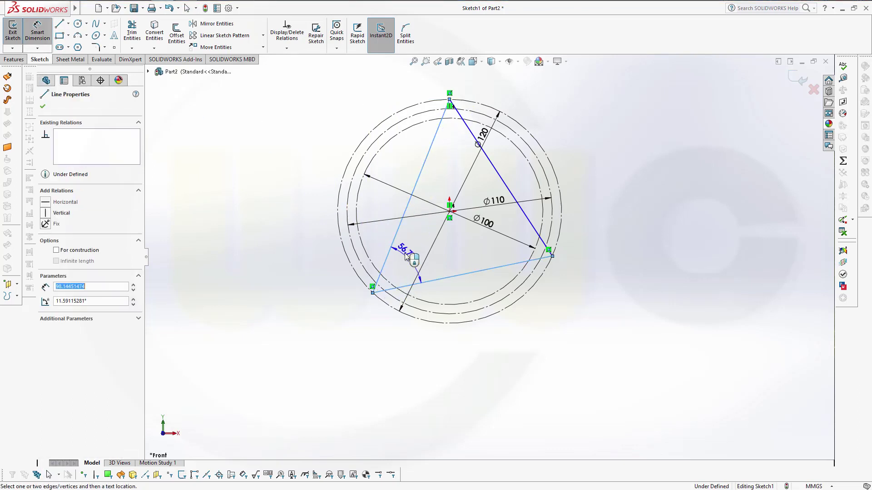
left_click(405, 257)
key("Return")
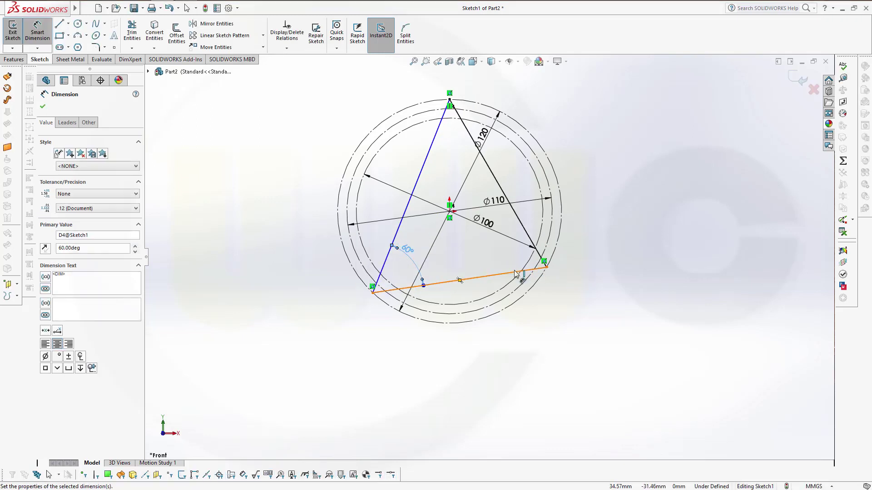
left_click(515, 274)
left_click(526, 232)
left_click(501, 250)
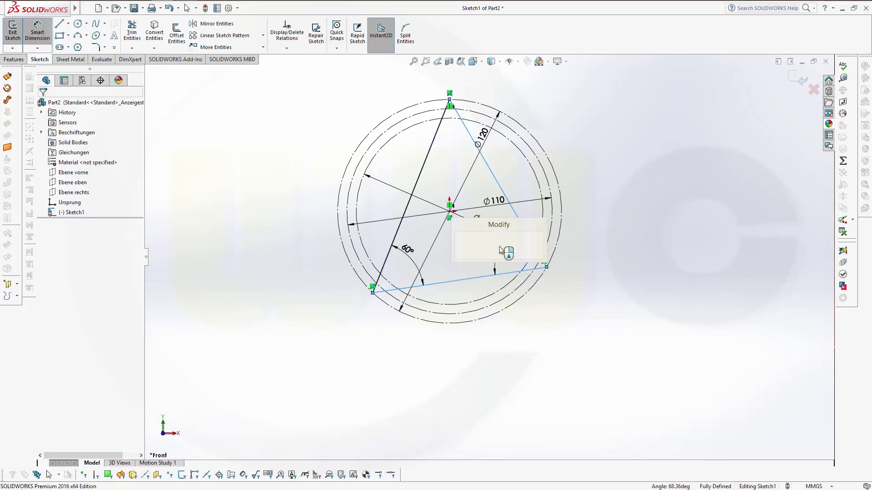
type("60")
key("Return")
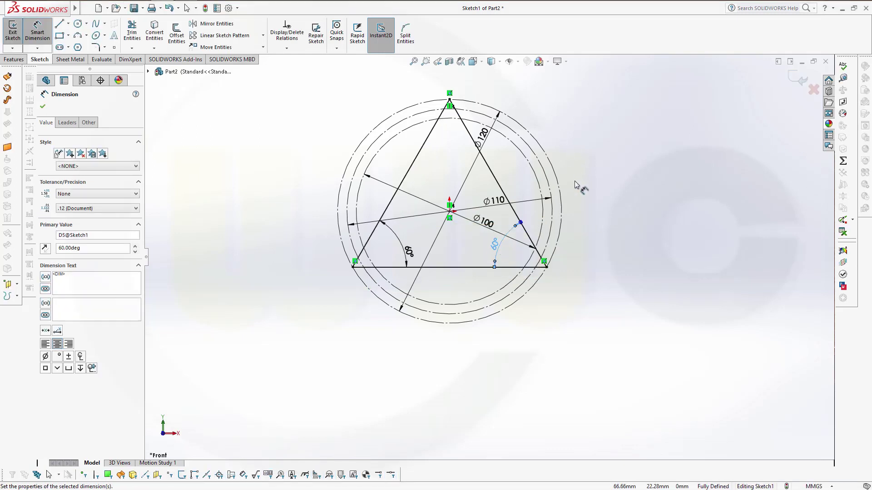
key("Escape")
- Exit the sketch and extrude the triangle 9 mm as Boss-Extrude1
left_click(800, 81)
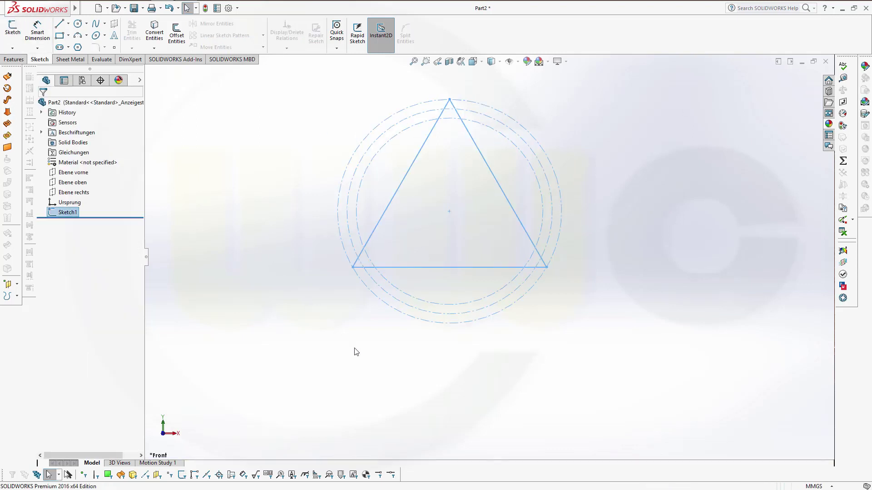
scroll(359, 317, "down", 3)
mouse_move(356, 364)
middle_mouse_down()
mouse_move(356, 288)
mouse_move(394, 97)
middle_mouse_up()
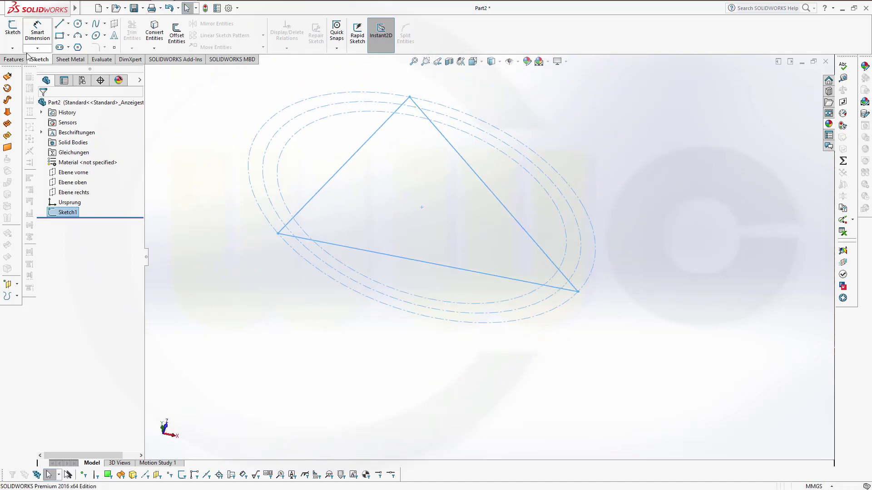
left_click(14, 59)
left_click(17, 33)
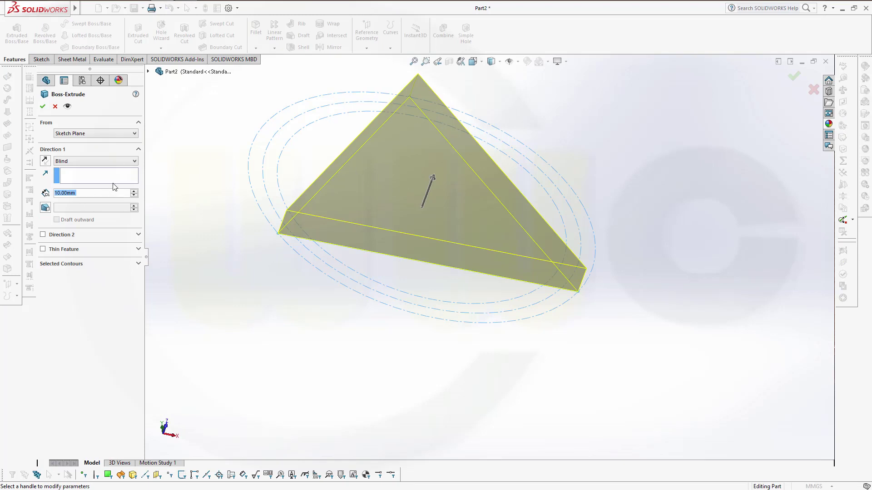
type("9")
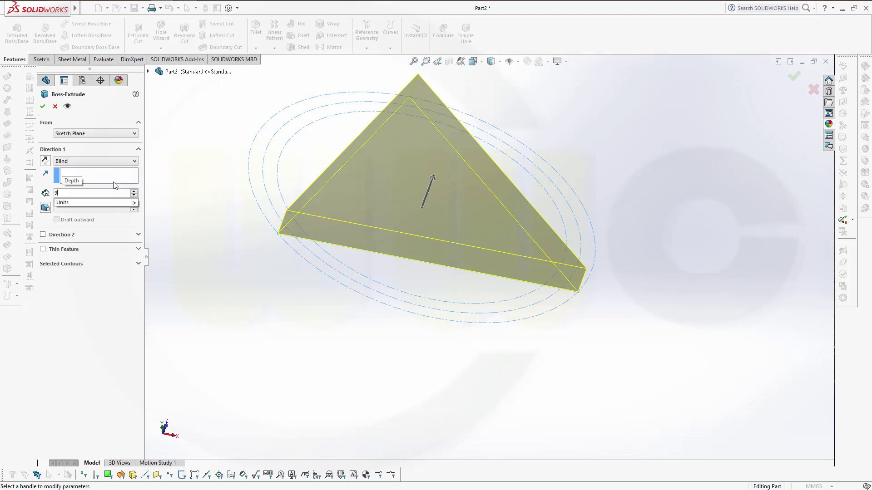
key("Return")
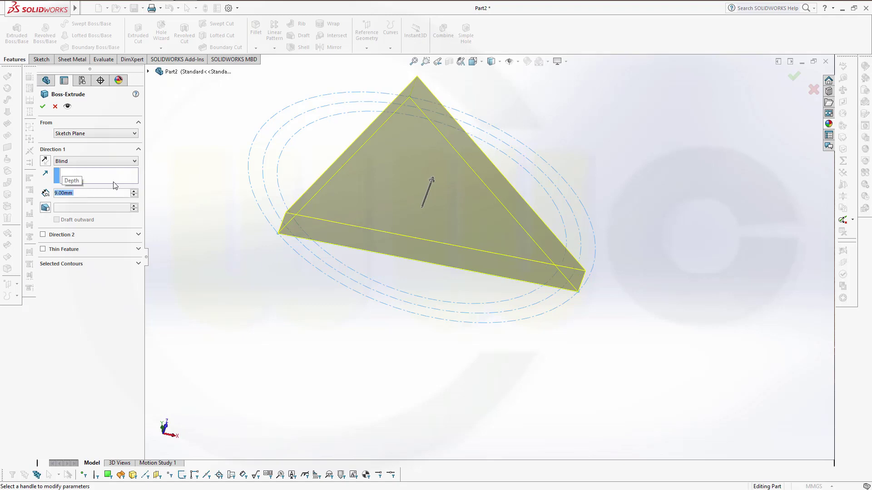
left_click(44, 107)
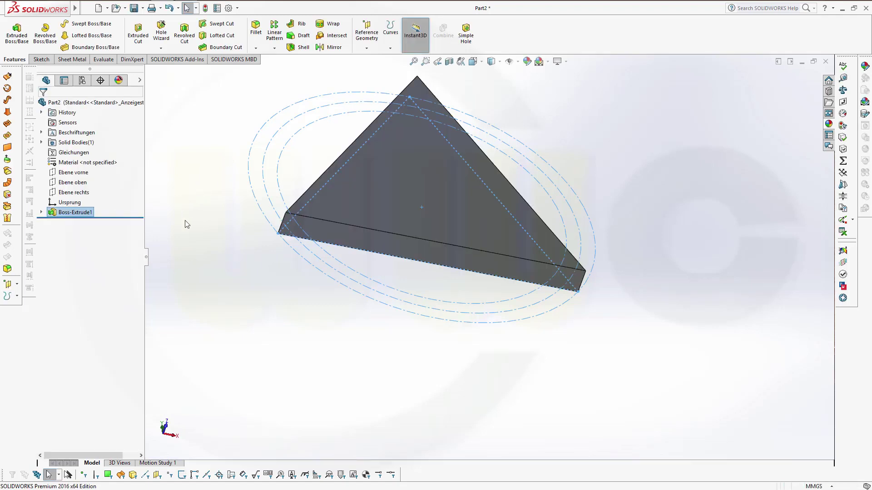
- Expand Boss-Extrude1 and select Sketch1 to show its dimensions
mouse_move(184, 220)
middle_mouse_down()
mouse_move(190, 253)
mouse_move(187, 197)
middle_mouse_up()
left_click(177, 188)
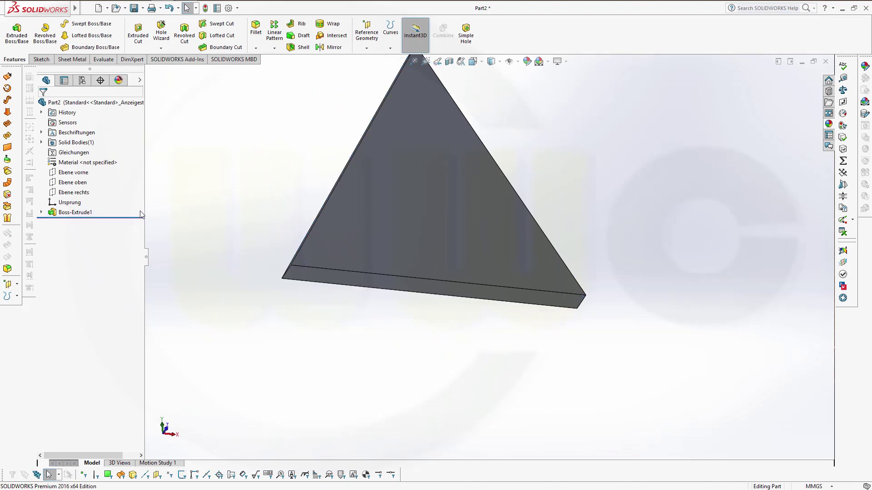
left_click(42, 213)
left_click(77, 222)
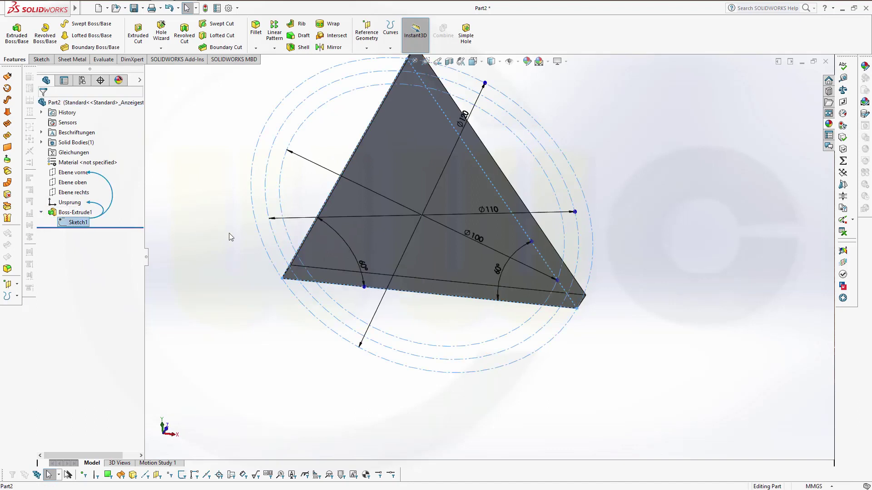
- Paste a copy of Sketch1 as Sketch2 and edit it in normal view
left_click(205, 144)
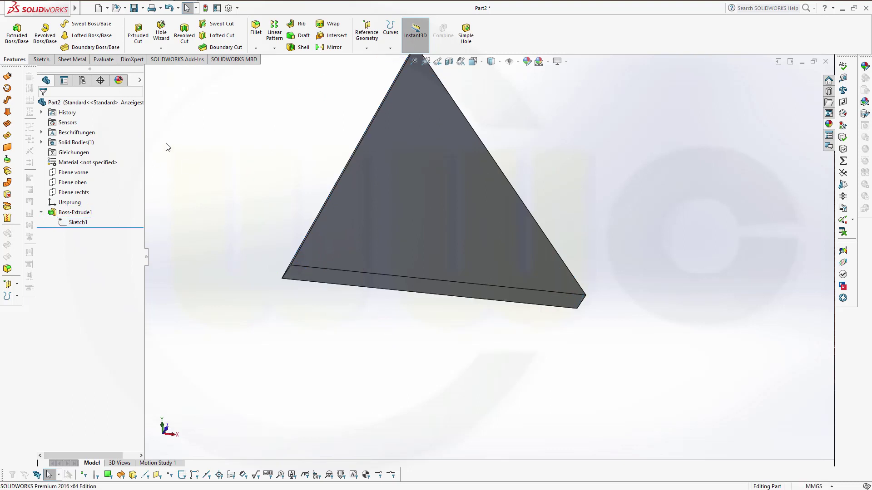
key("ctrl+v")
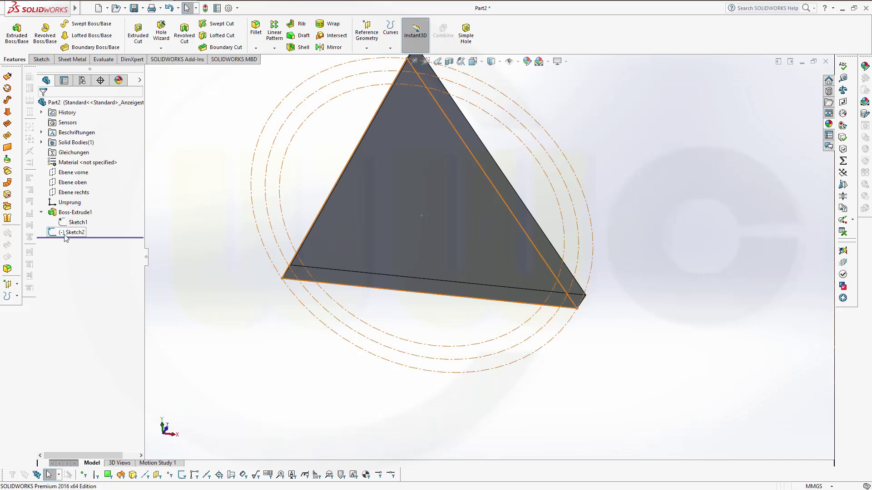
left_click(53, 233)
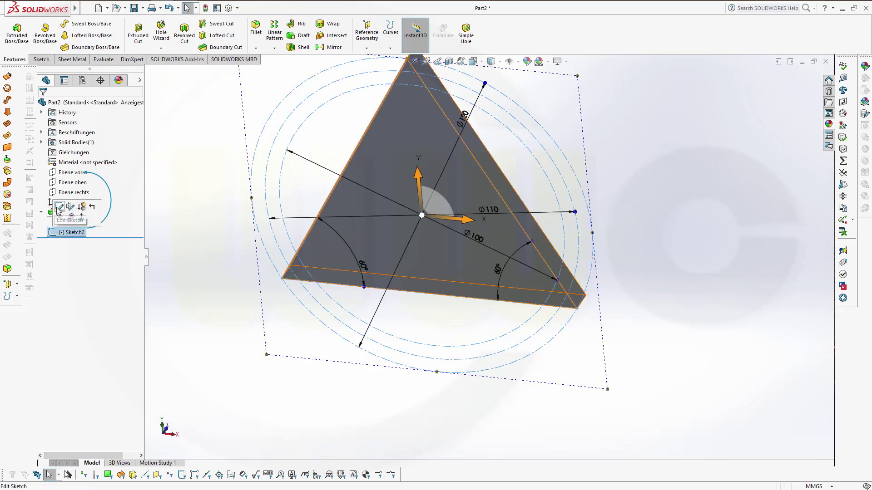
left_click(63, 205)
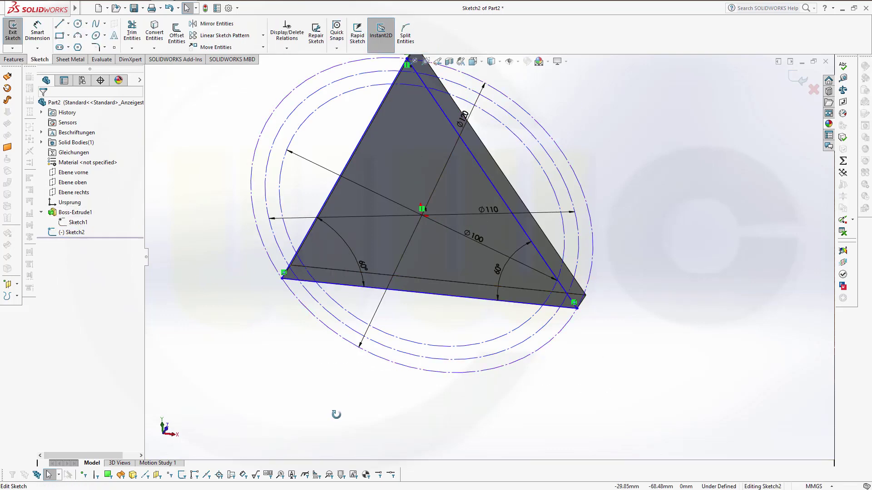
key("ctrl+8")
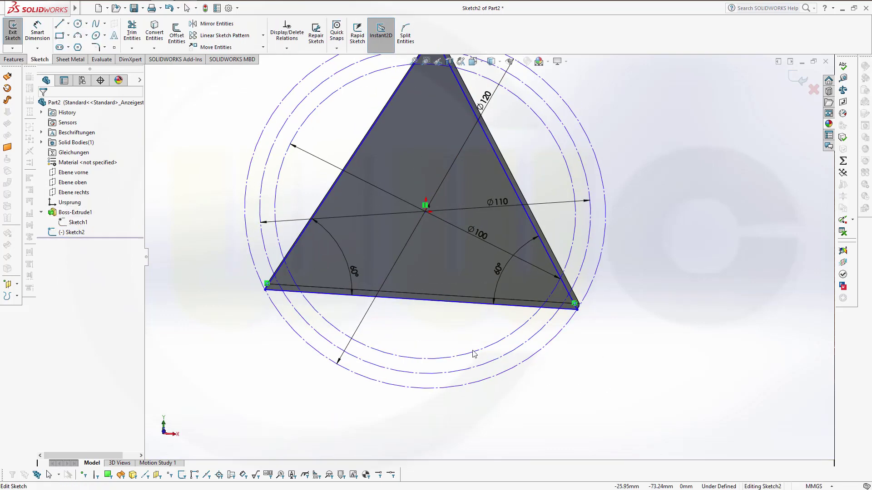
- Make Sketch2's triangle centre point coincident with the part origin
left_click(566, 158)
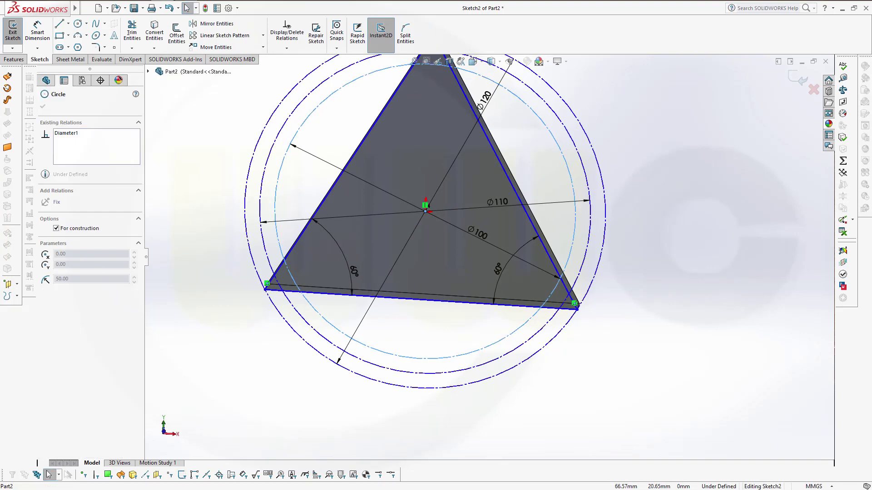
left_click(583, 190)
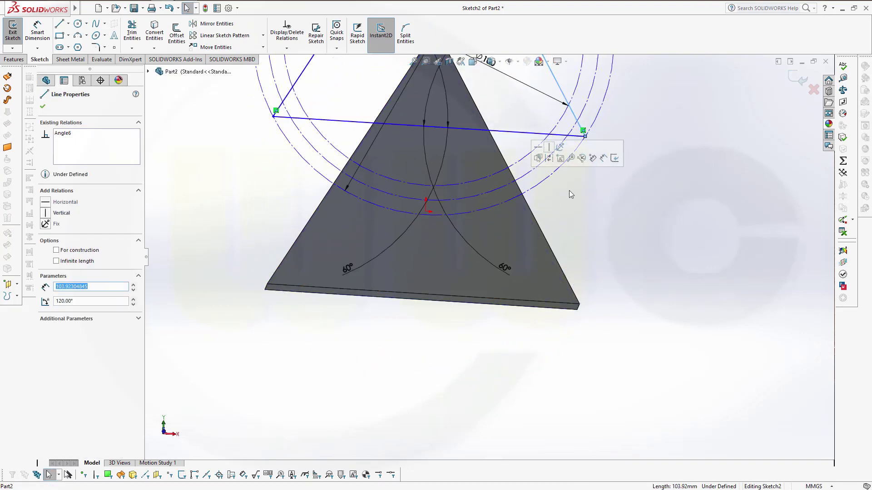
scroll(570, 184, "up", 6)
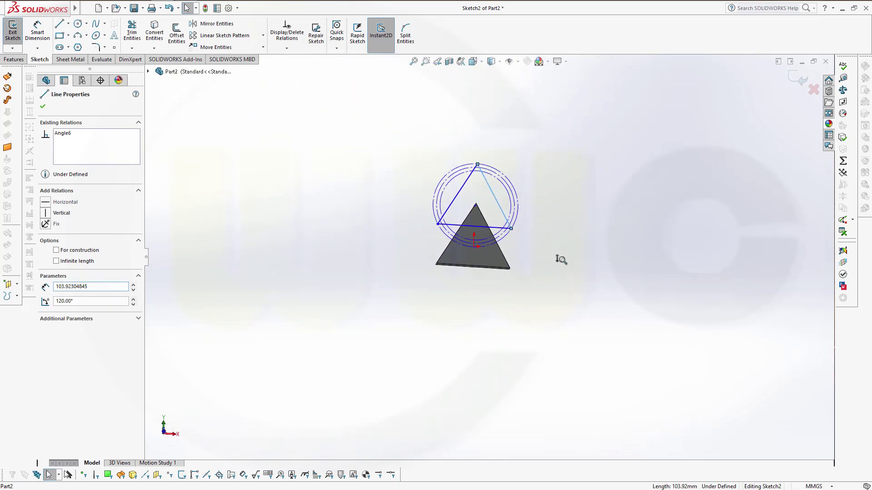
scroll(486, 159, "down", 5)
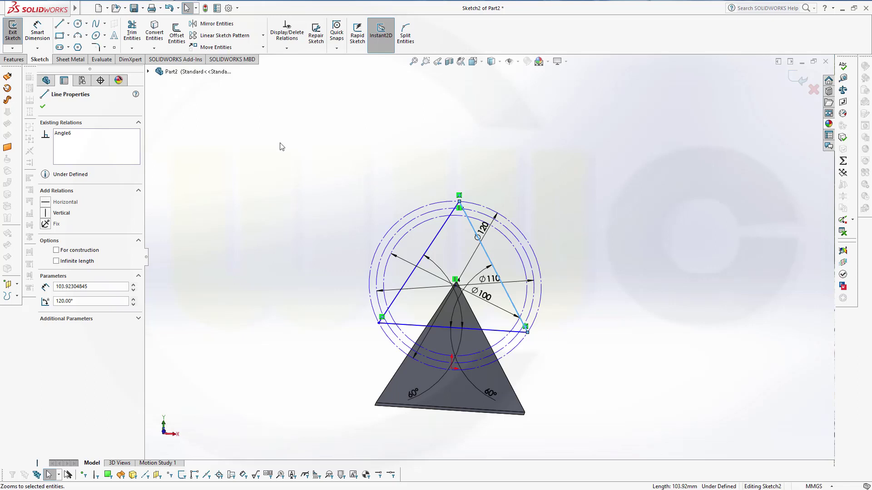
left_click(189, 229)
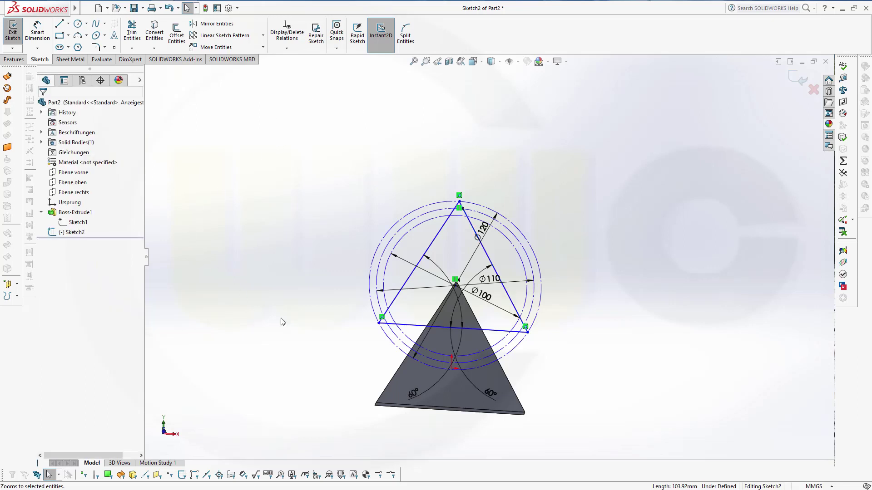
left_click(450, 369)
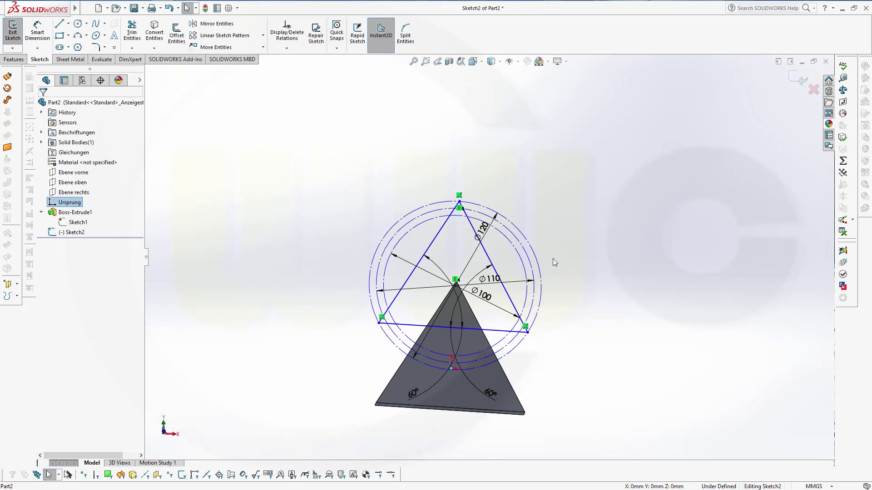
left_click(455, 285, "ctrl")
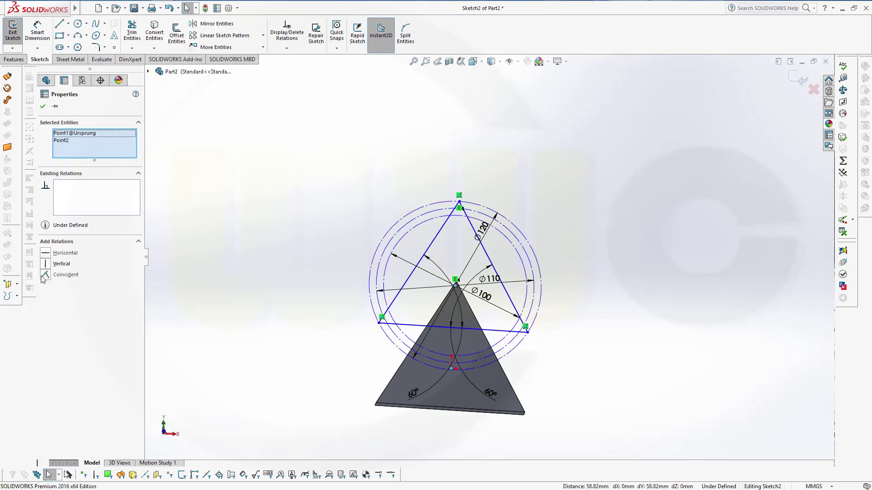
left_click(46, 275)
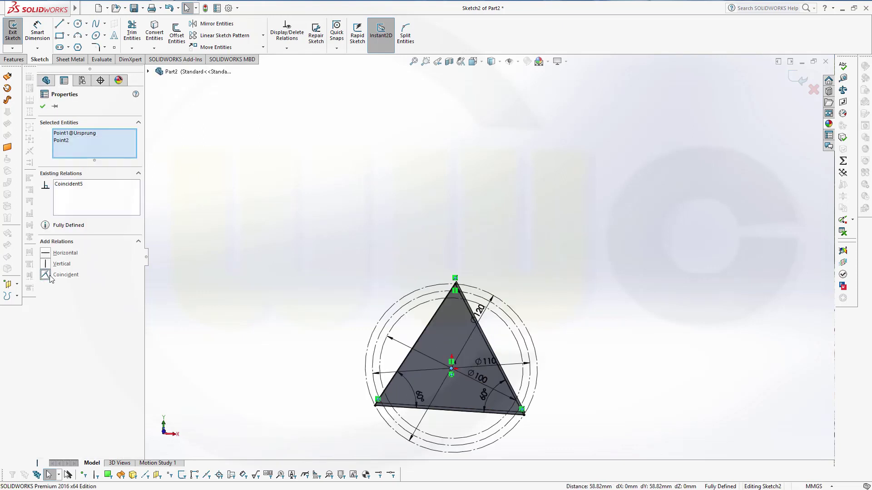
left_click(567, 268)
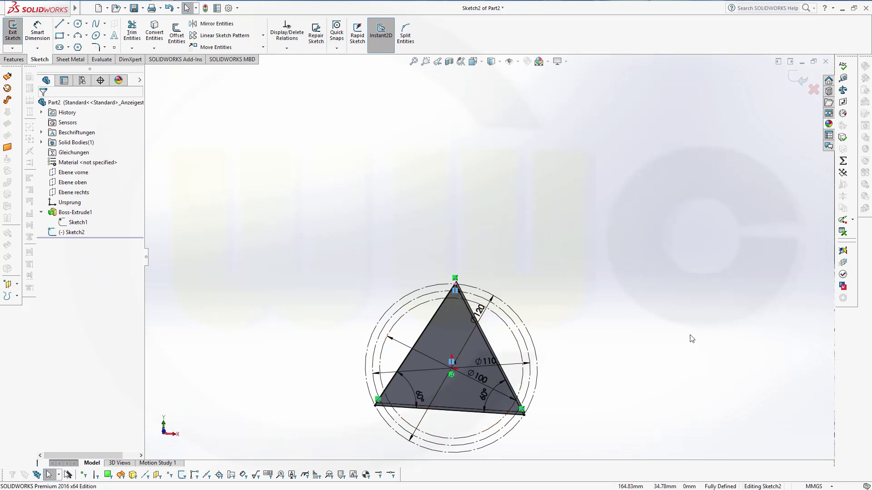
- Undo the coincident relation and drag Sketch2's triangle to point downward
key("ctrl+z")
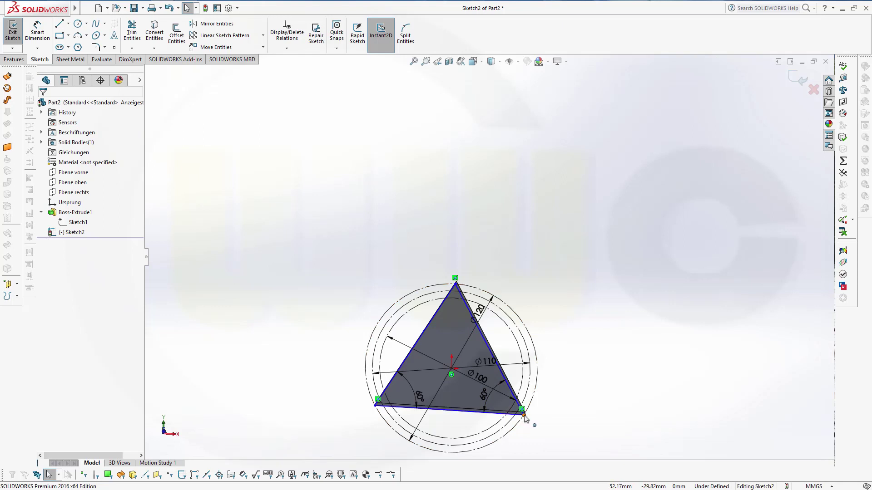
left_click_drag(509, 425, 457, 432)
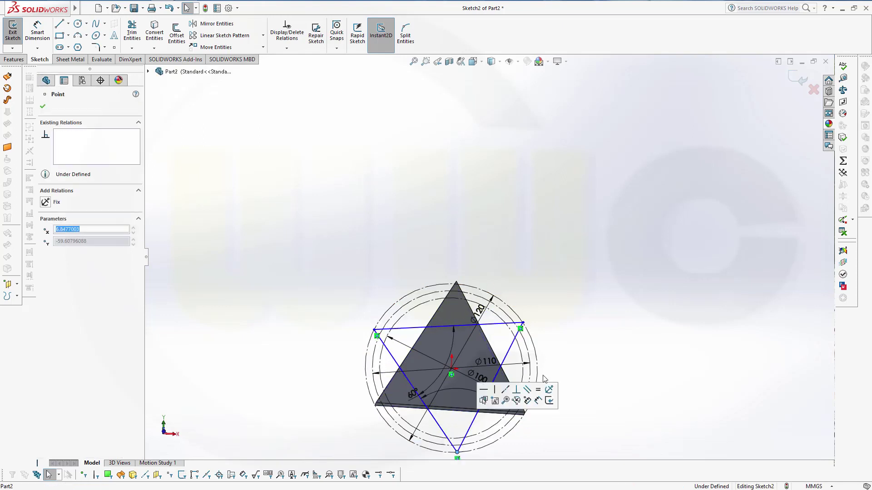
left_click(394, 154)
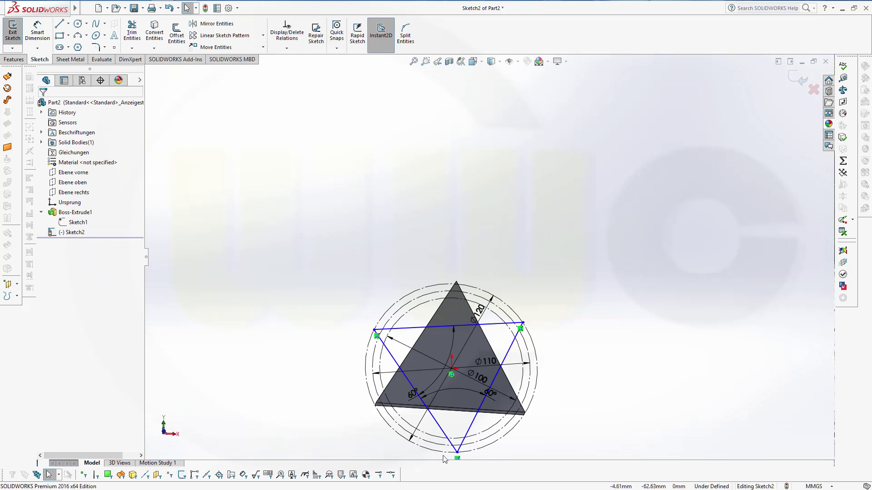
- Add a Vertical relation between the centre point and bottom corner, then exit the sketch
left_click(451, 374)
left_click(451, 369, "ctrl")
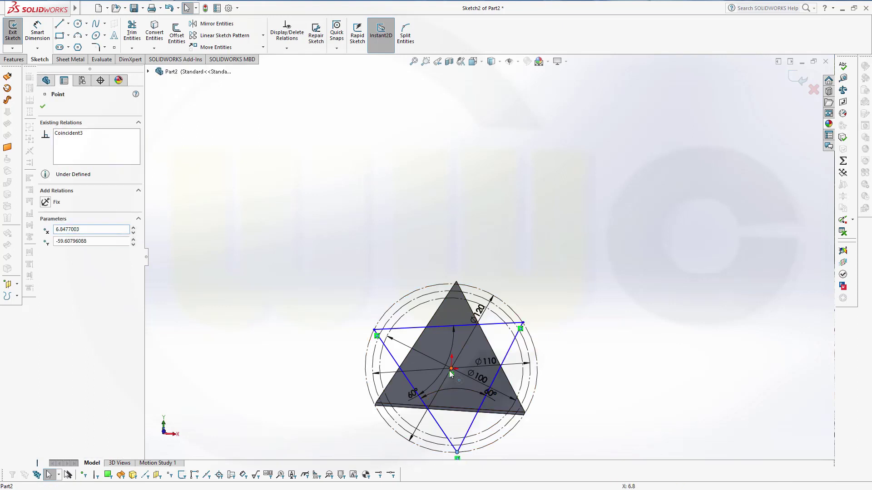
left_click(45, 265)
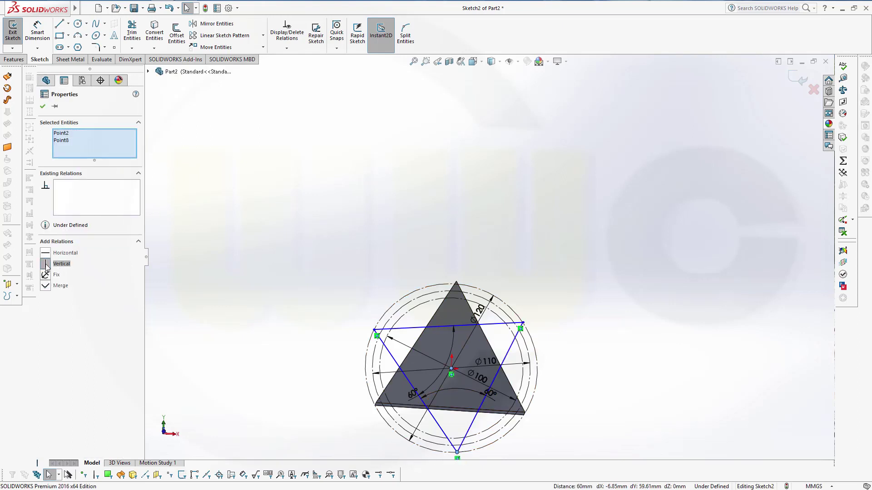
left_click(798, 79)
middle_click_drag(422, 282, 413, 206)
- Extrude Sketch2 5 mm as Boss-Extrude2, forming the six-pointed star
left_click(20, 38)
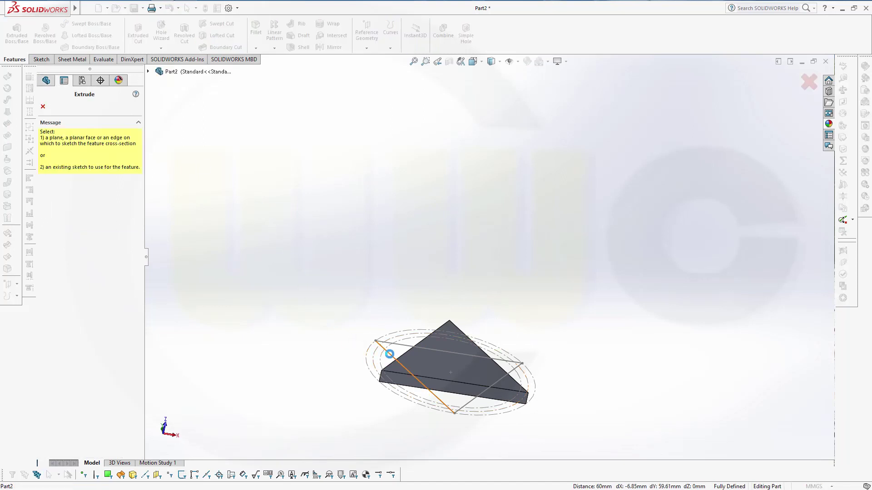
left_click(389, 355)
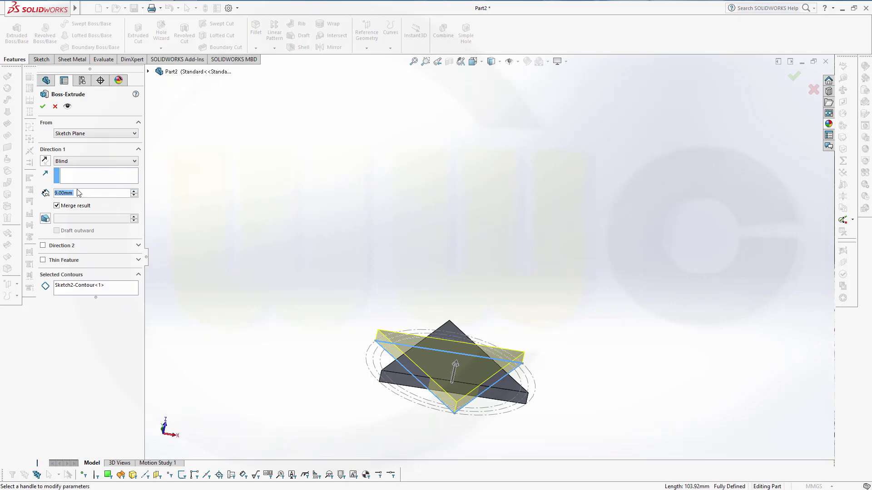
key("Return")
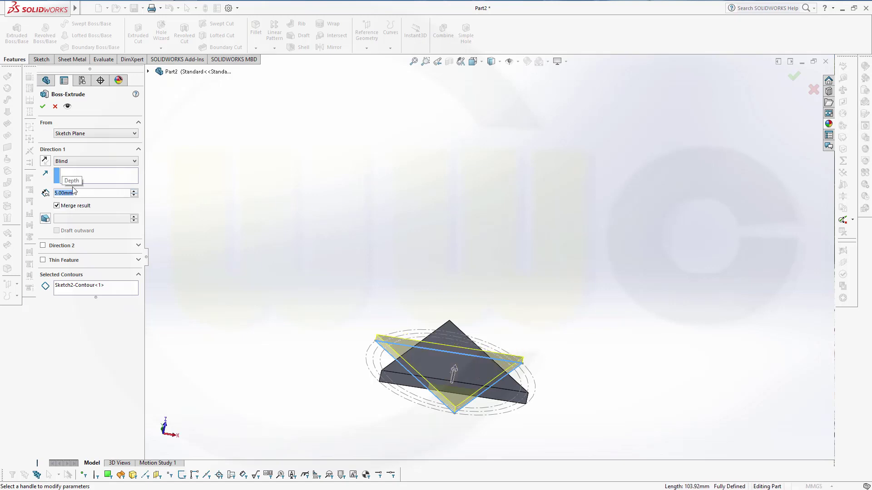
left_click(43, 107)
middle_click_drag(407, 303, 377, 359)
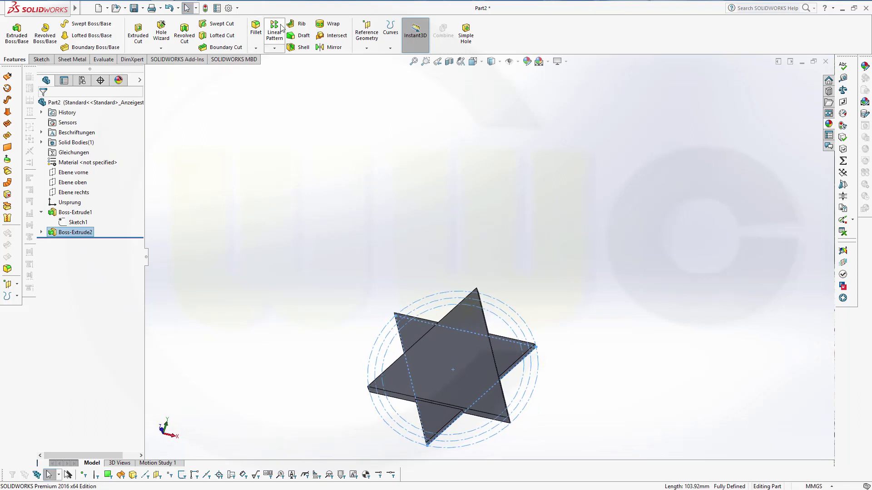
- Apply a 10 mm Fillet1 to the six vertical star-tip edges
left_click(256, 29)
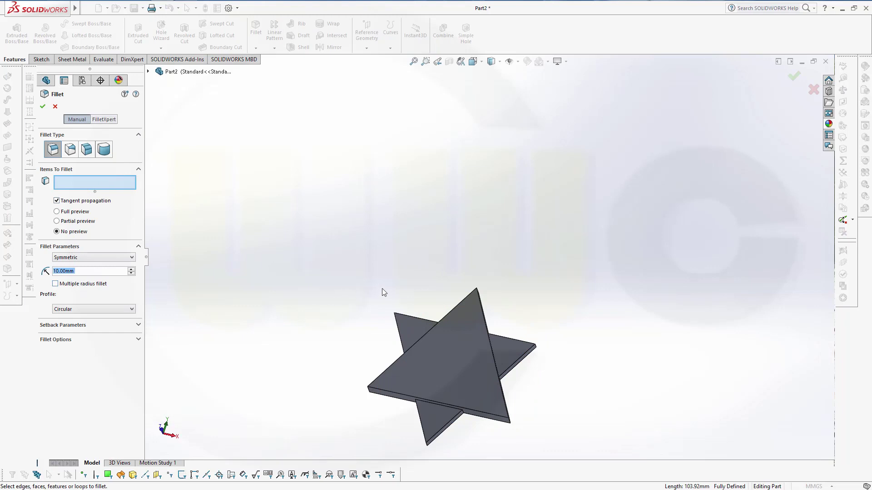
middle_click_drag(381, 290, 334, 358)
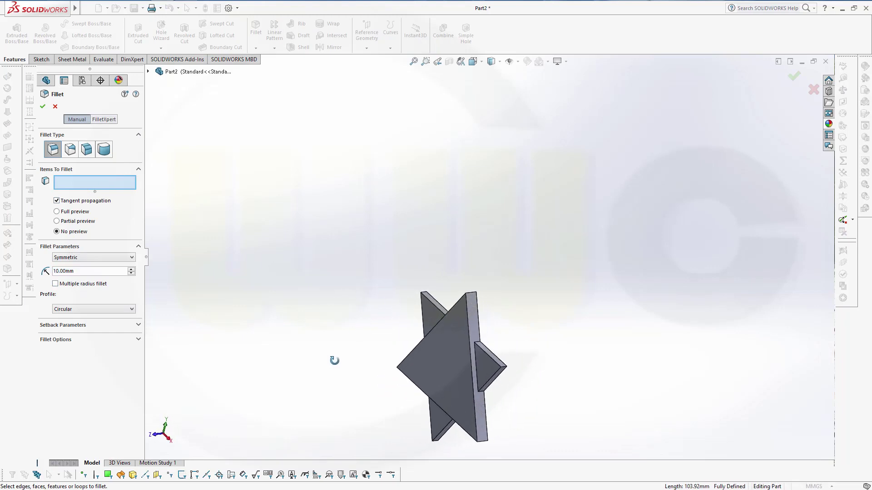
left_click(474, 295)
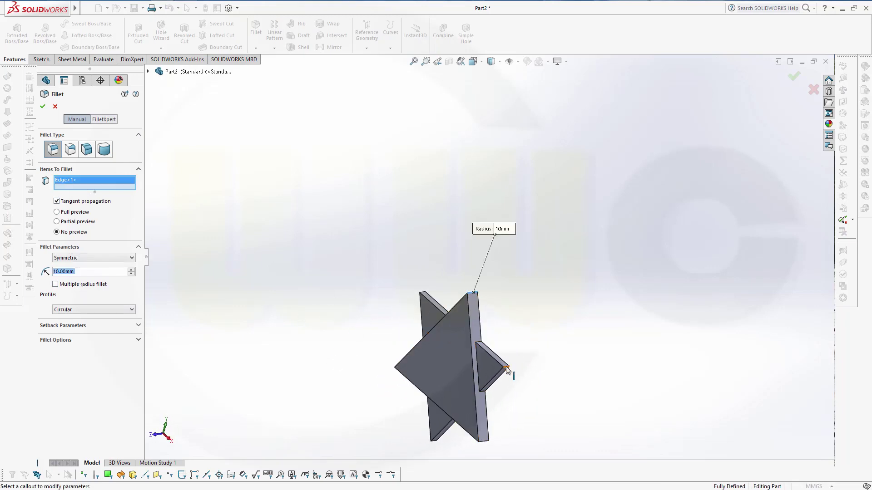
left_click(507, 369)
left_click(484, 443)
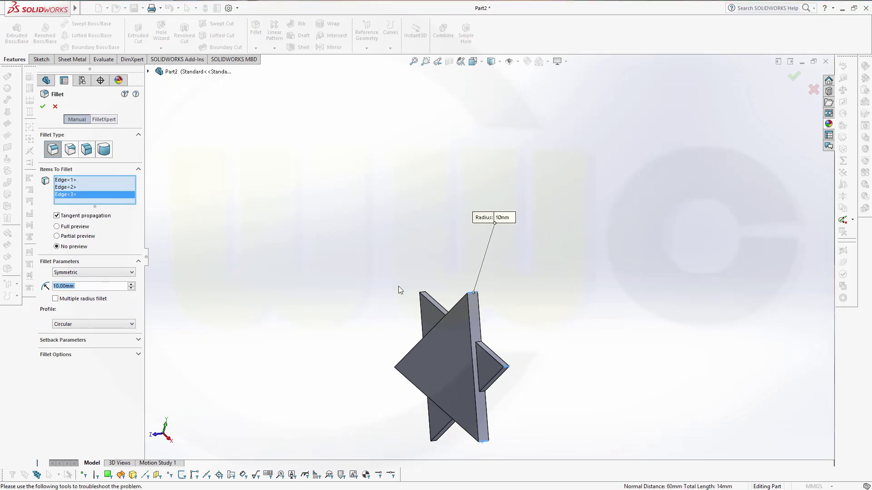
left_click(423, 298)
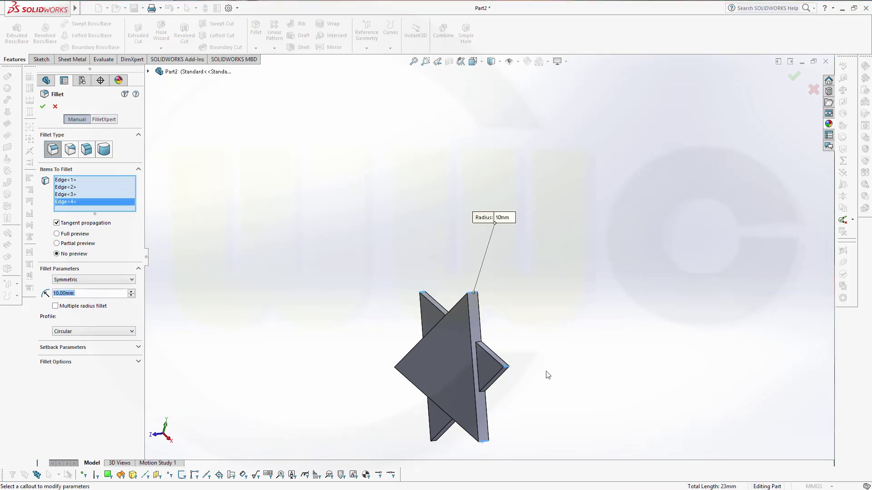
middle_click_drag(547, 374, 495, 458)
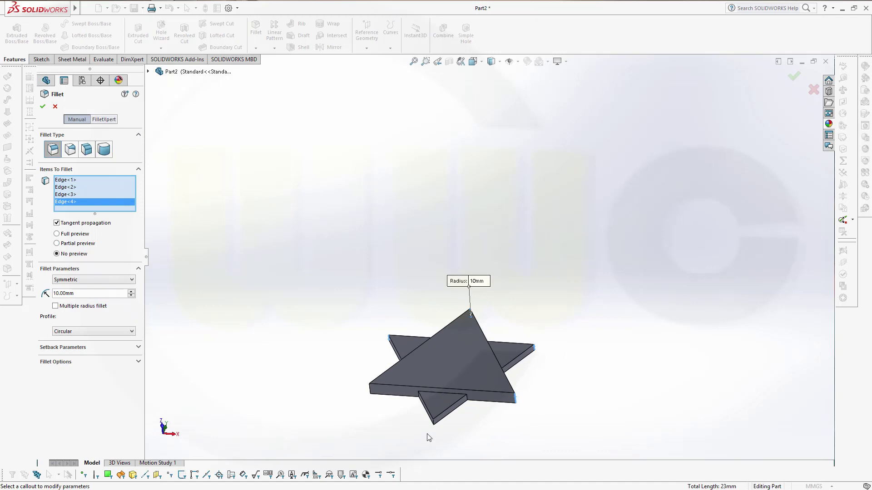
left_click(434, 423)
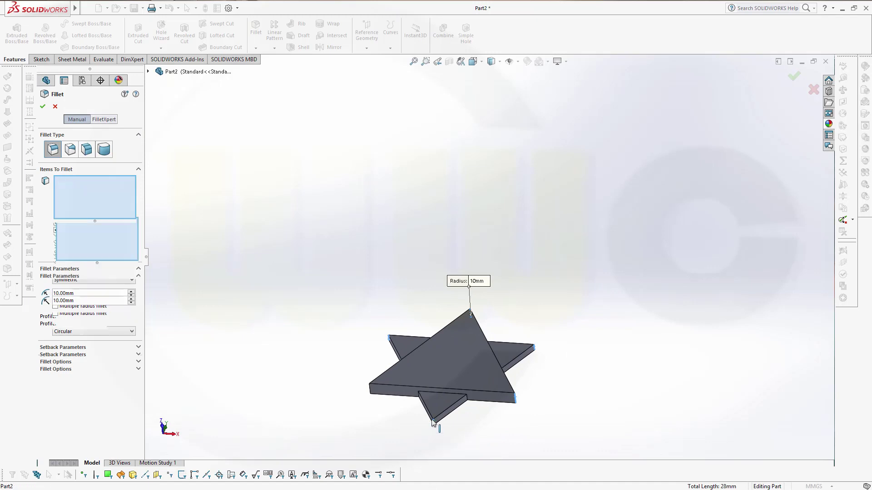
left_click(369, 388)
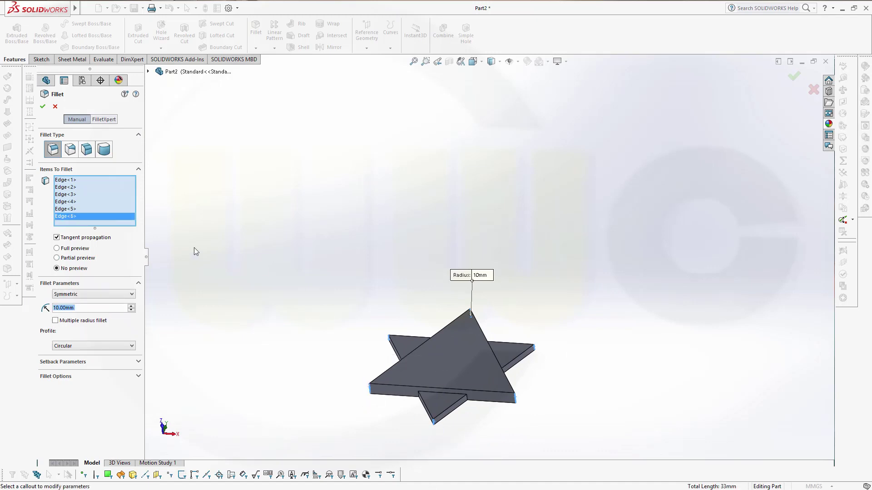
left_click(42, 107)
middle_click_drag(280, 208, 262, 284)
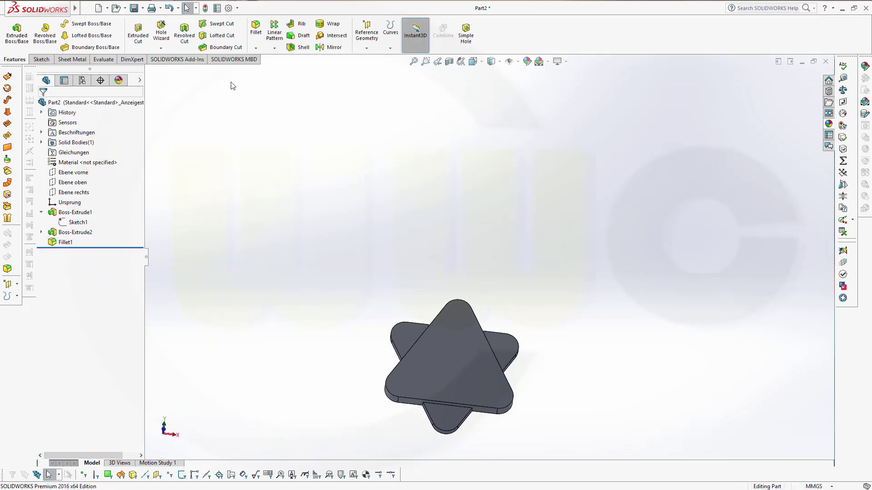
- Start an 8 mm fillet and select the first three inner corner edges
left_click(256, 30)
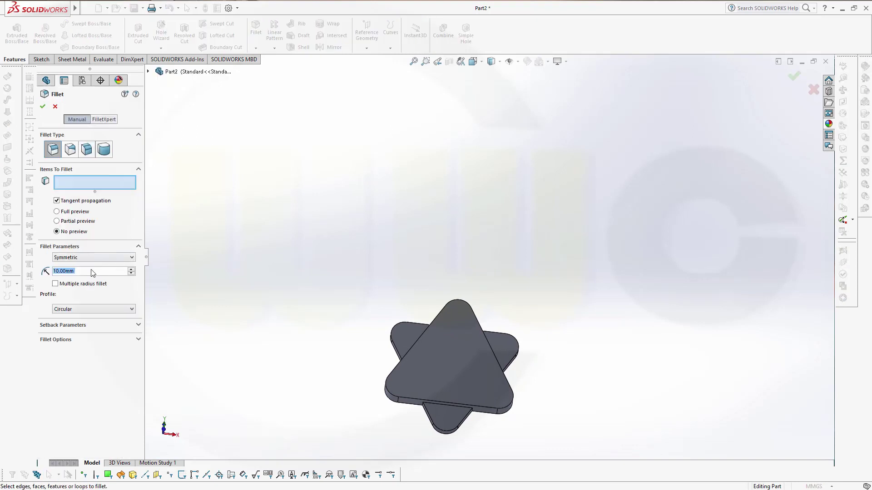
scroll(80, 271, "down", 2)
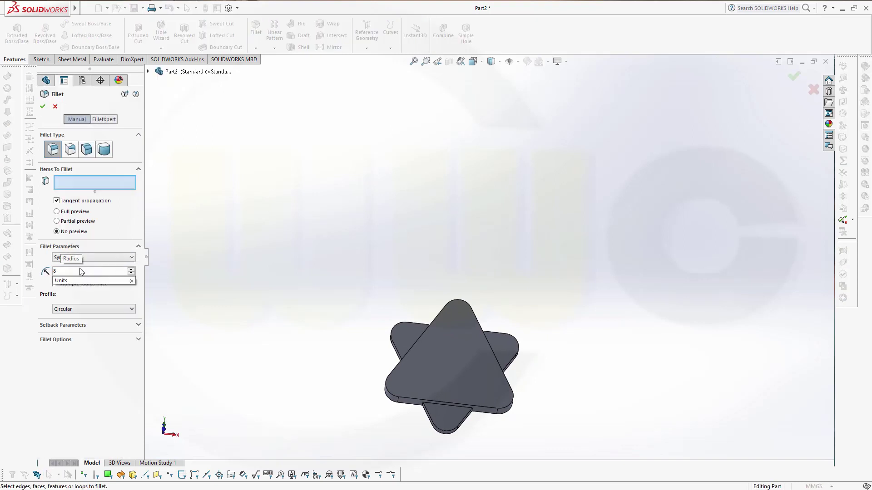
middle_click_drag(459, 363, 476, 411)
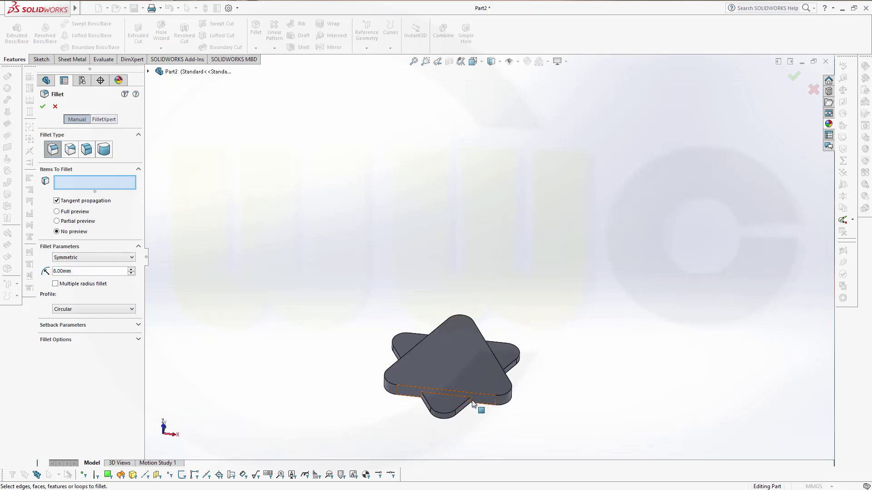
scroll(467, 422, "up", 1)
scroll(477, 407, "down", 6)
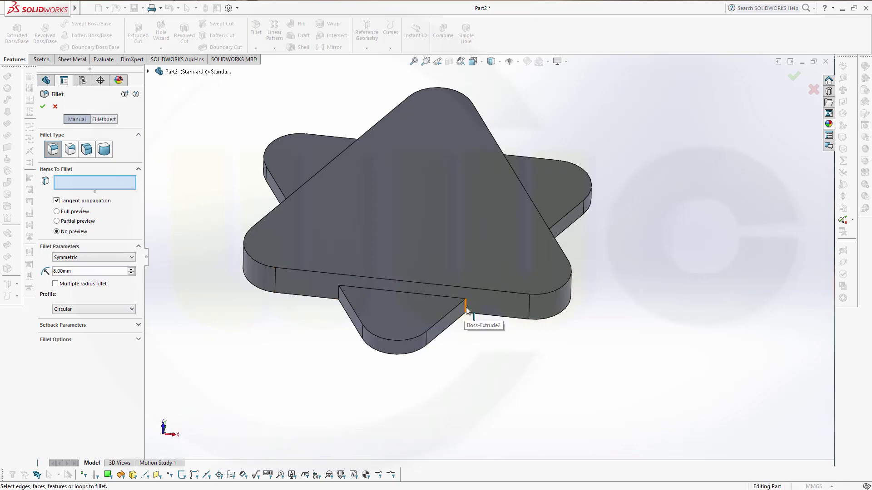
left_click(465, 306)
left_click(340, 293)
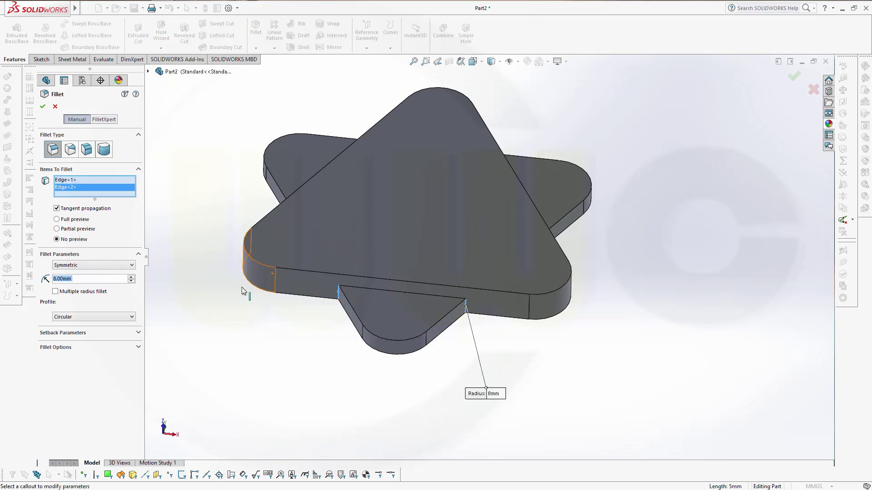
middle_click_drag(243, 292, 288, 352)
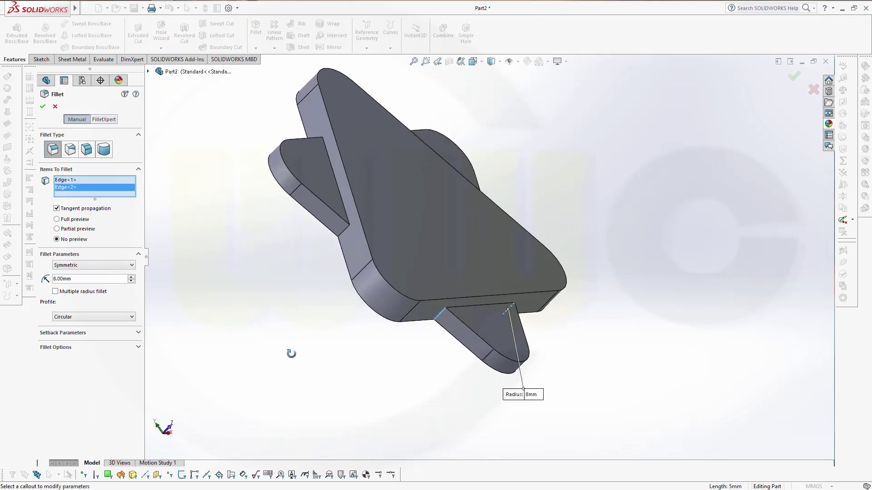
left_click(341, 237)
- Add the remaining three inner corner edges and apply the 8 mm Fillet2
middle_click_drag(268, 266, 278, 360)
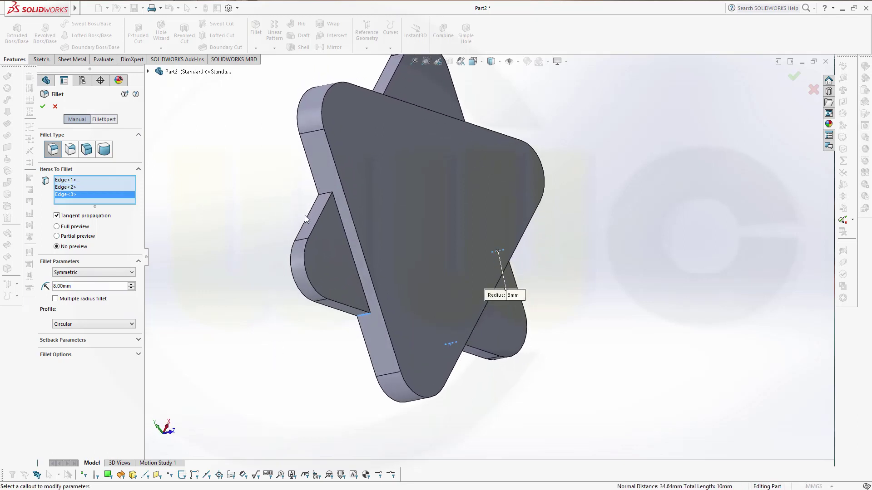
left_click(323, 200)
middle_click_drag(399, 199, 305, 283)
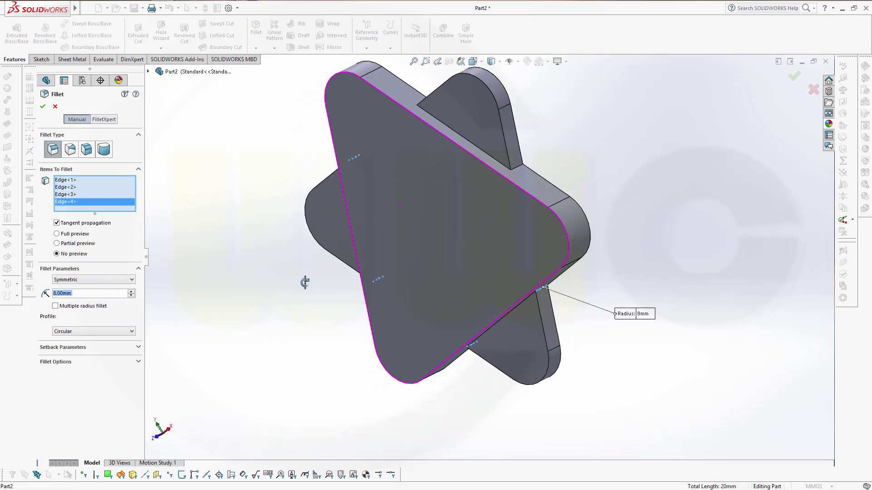
left_click(522, 172)
middle_click_drag(425, 146, 426, 106)
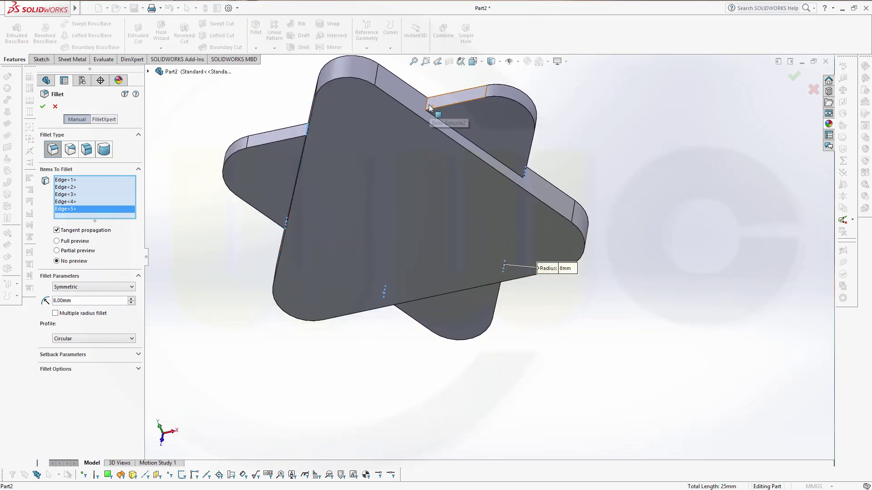
left_click(426, 105)
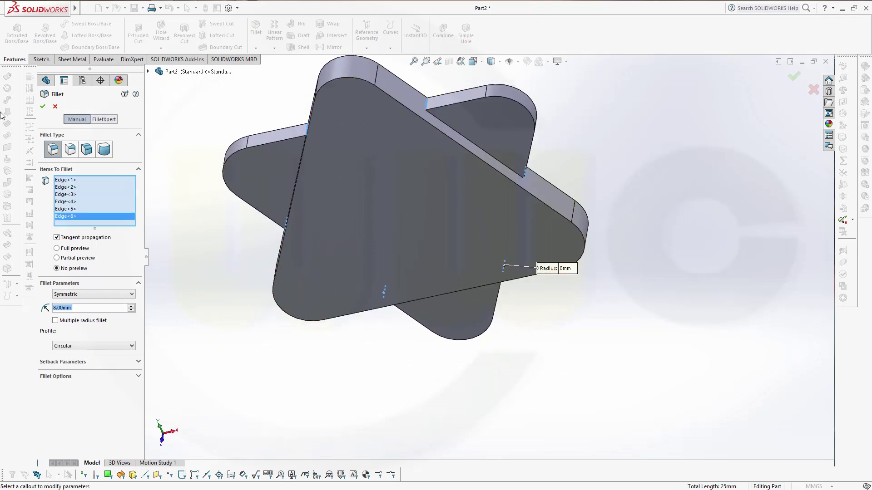
left_click(42, 108)
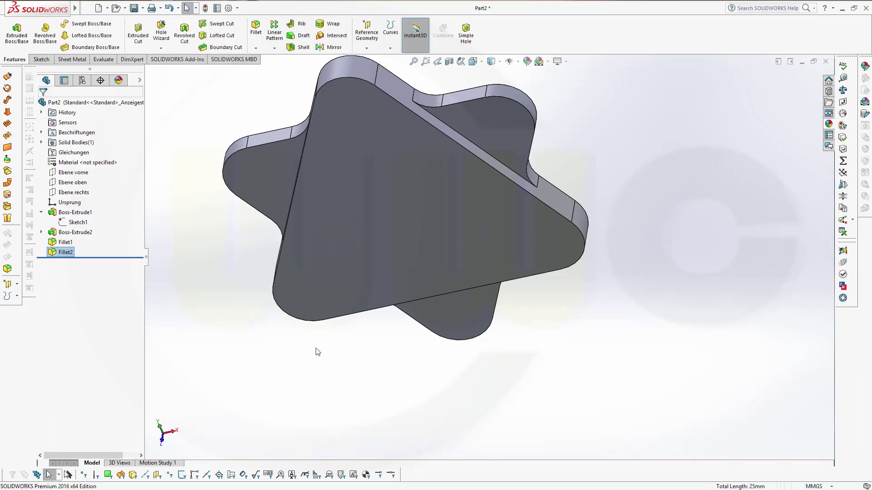
middle_click_drag(315, 352, 314, 177)
middle_click_drag(412, 186, 482, 281)
scroll(436, 219, "up", 1)
scroll(436, 220, "down", 3)
left_click(715, 303)
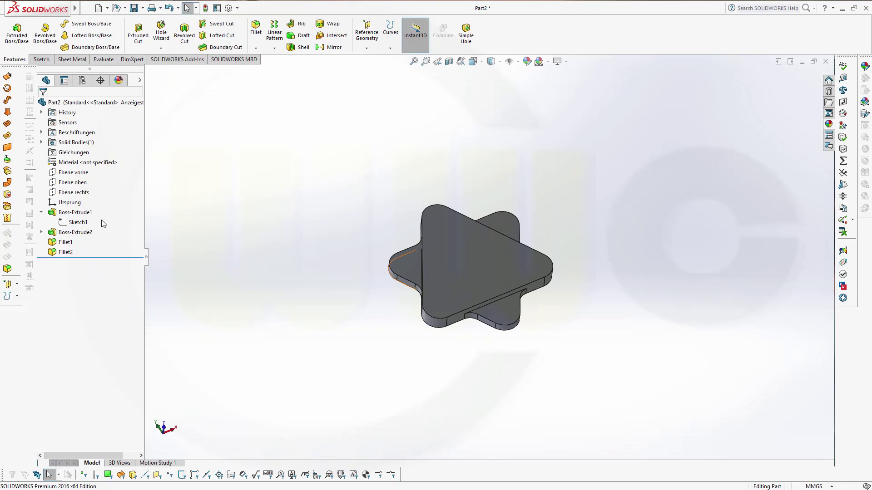
- Paste another copy of the sketch as Sketch3 and open it for editing
key("ctrl+z")
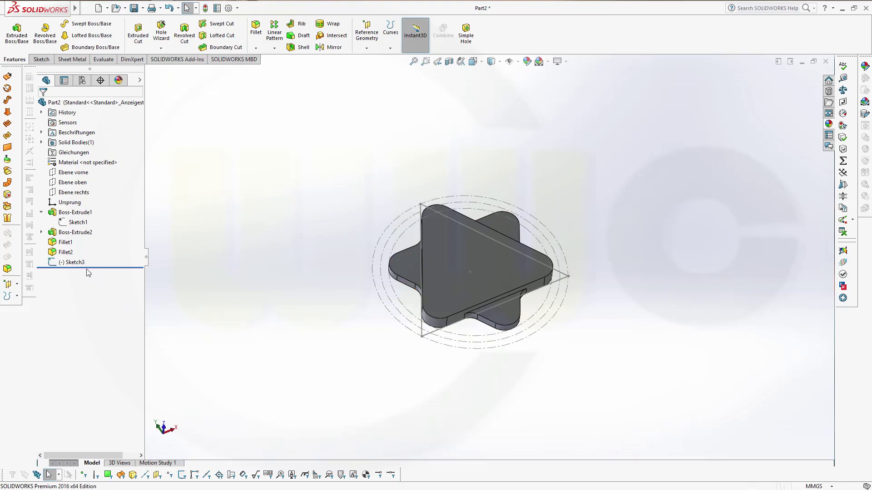
left_click(54, 263)
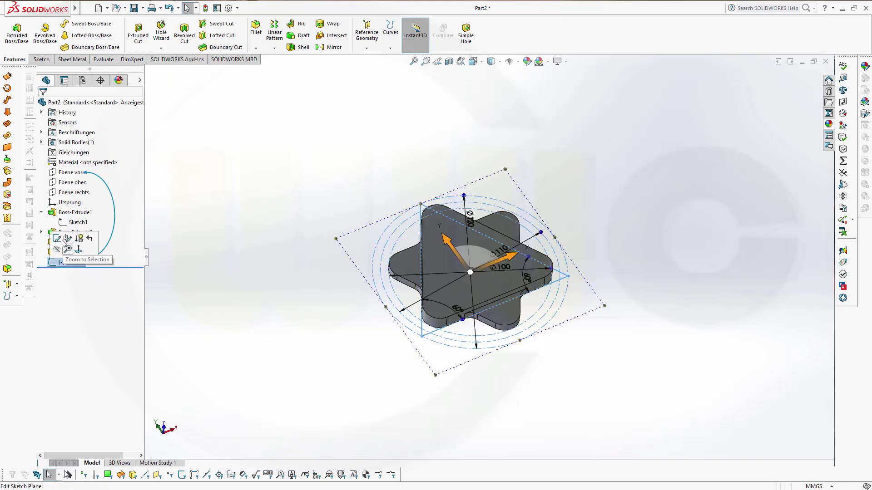
left_click(57, 239)
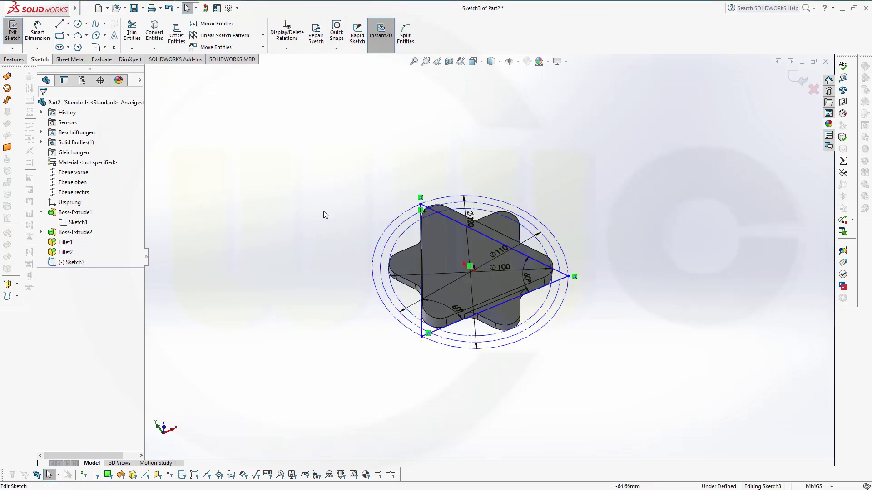
left_click_drag(296, 125, 687, 423)
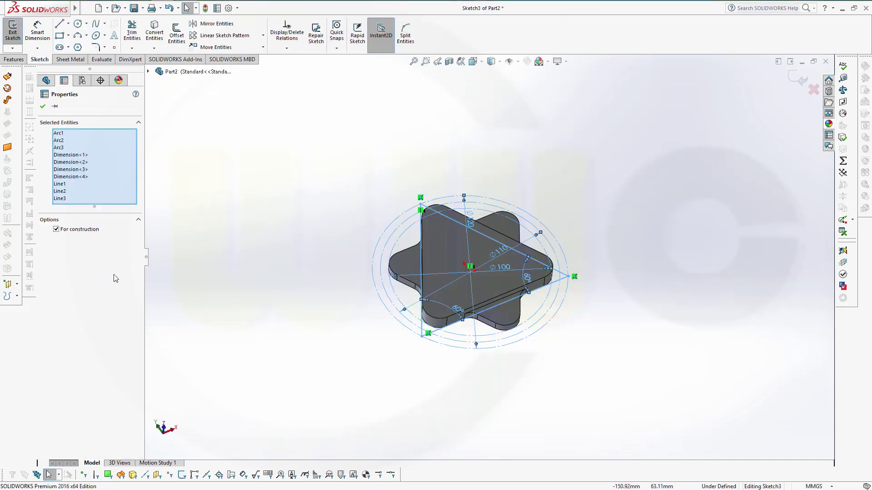
left_click(56, 230)
left_click(56, 230)
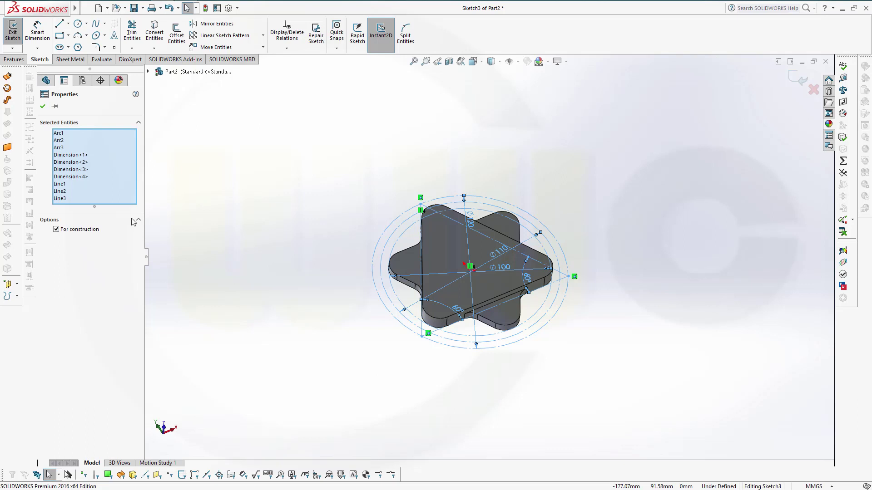
- Make the Ø100 construction circle regular geometry
left_click(344, 359)
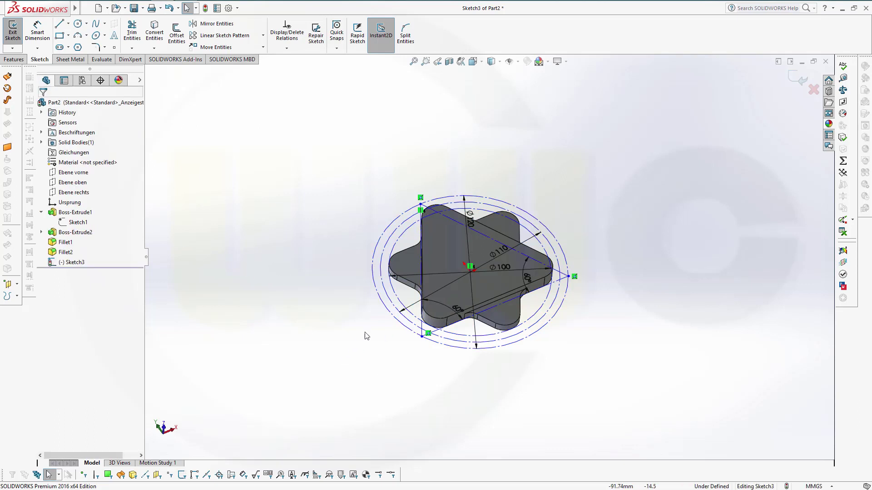
left_click(399, 298)
left_click(434, 267)
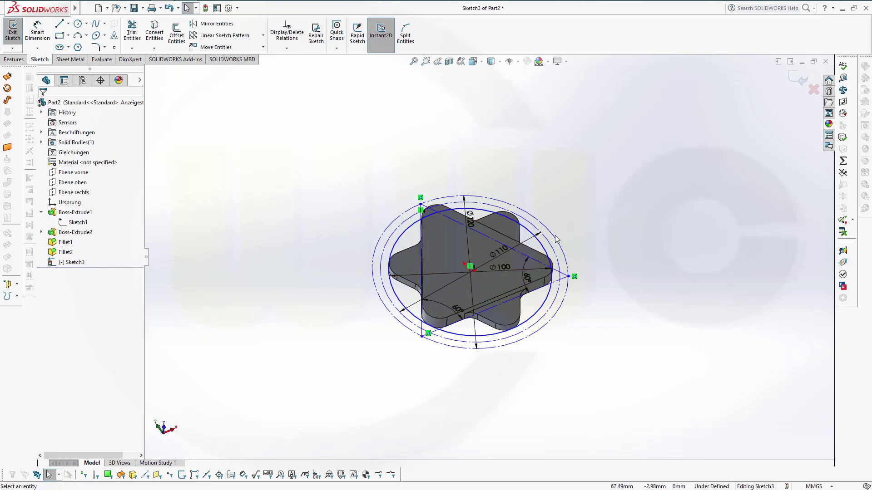
- Make the sketch centre coincident with the origin and exit Sketch3
mouse_move(571, 276)
left_mouse_down()
mouse_move(697, 295)
mouse_move(748, 284)
left_mouse_up()
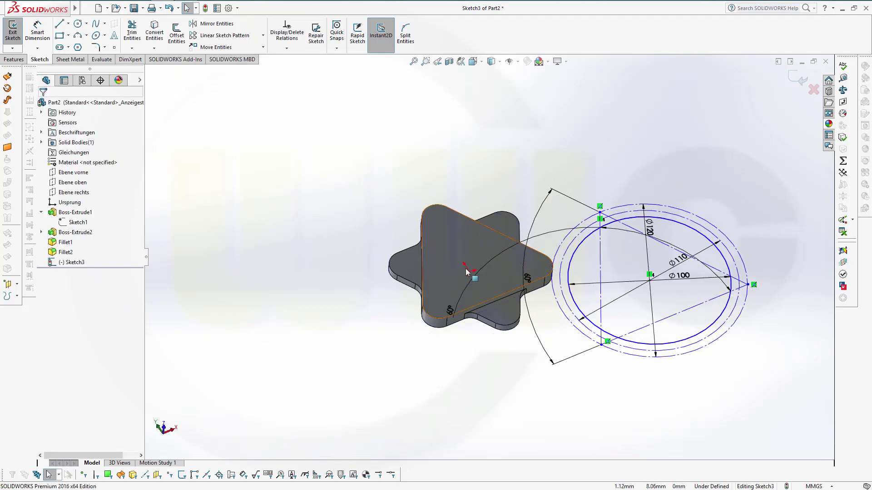
left_click(650, 282, "ctrl")
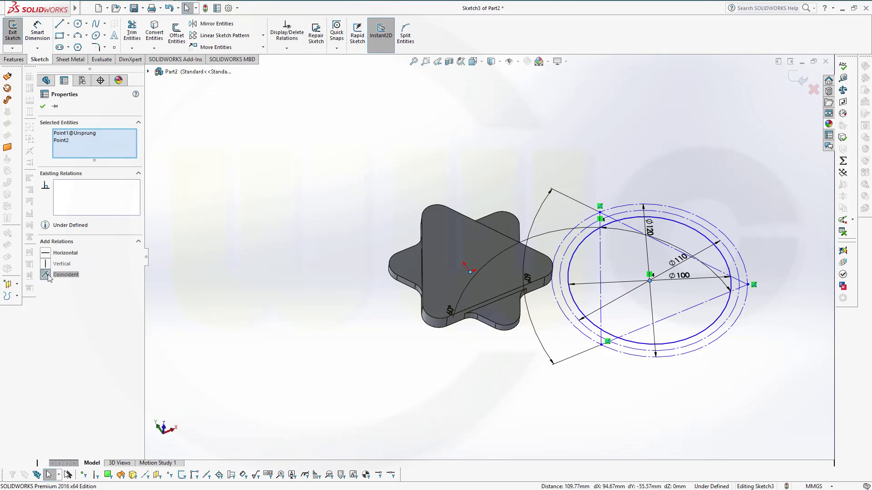
left_click(46, 274)
left_click(669, 154)
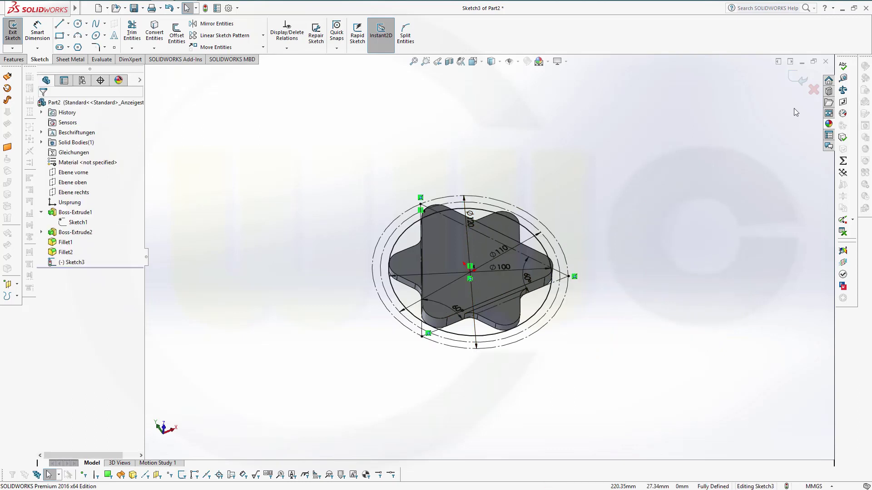
left_click(800, 79)
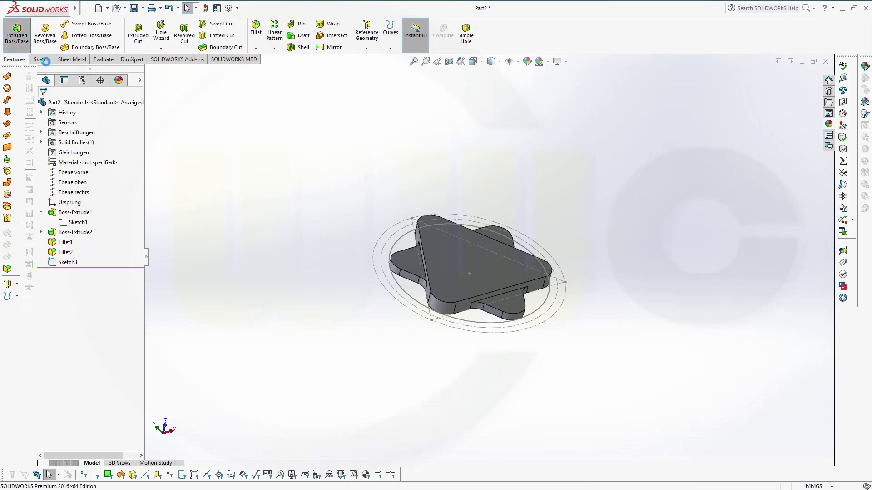
- Extrude Sketch3's Ø100 circle 10 mm downward, creating Boss-Extrude3
left_click(16, 33)
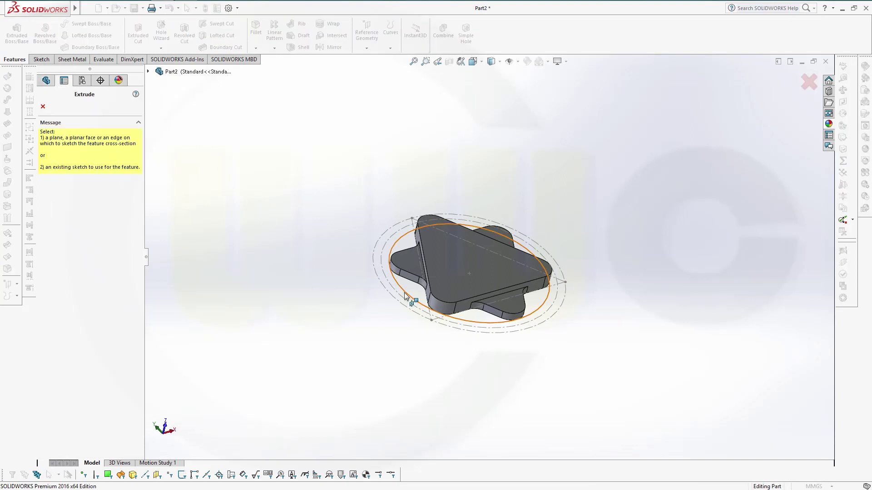
left_click(404, 294)
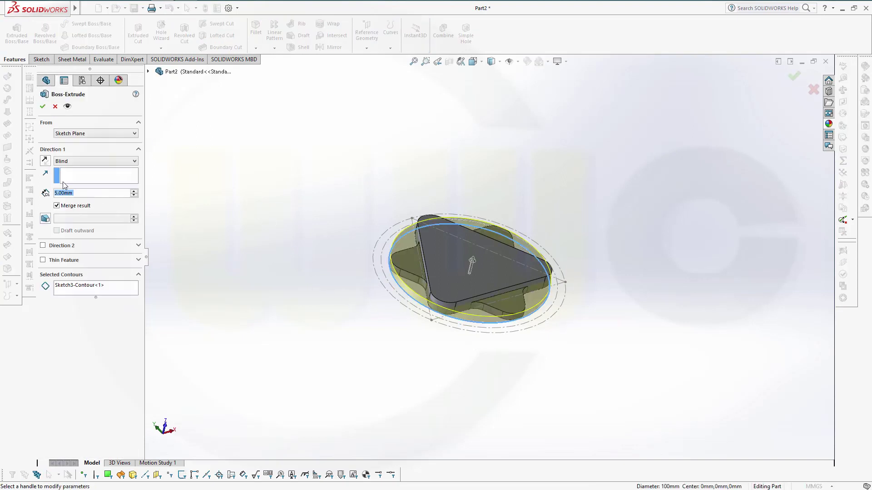
left_click(45, 161)
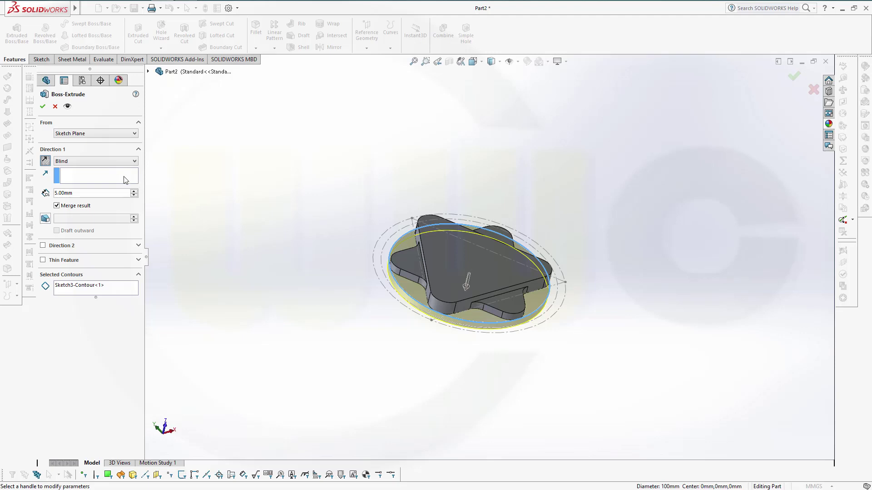
left_click(82, 193)
type("10")
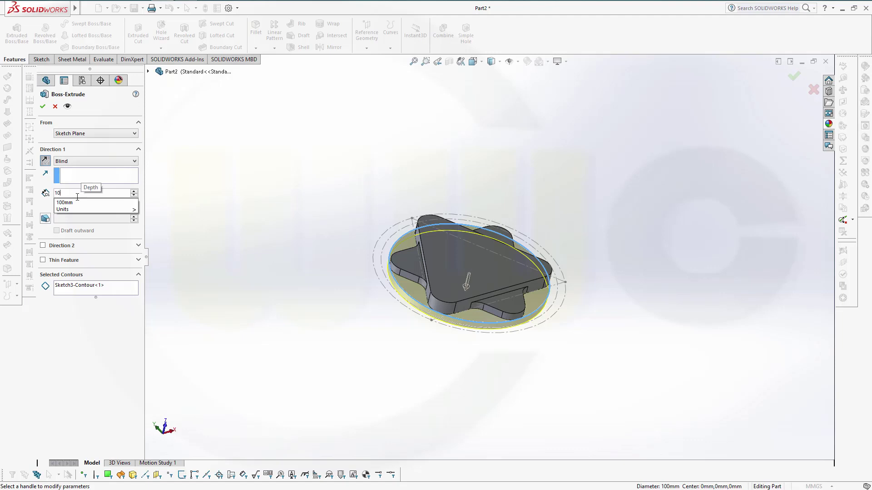
key("Return")
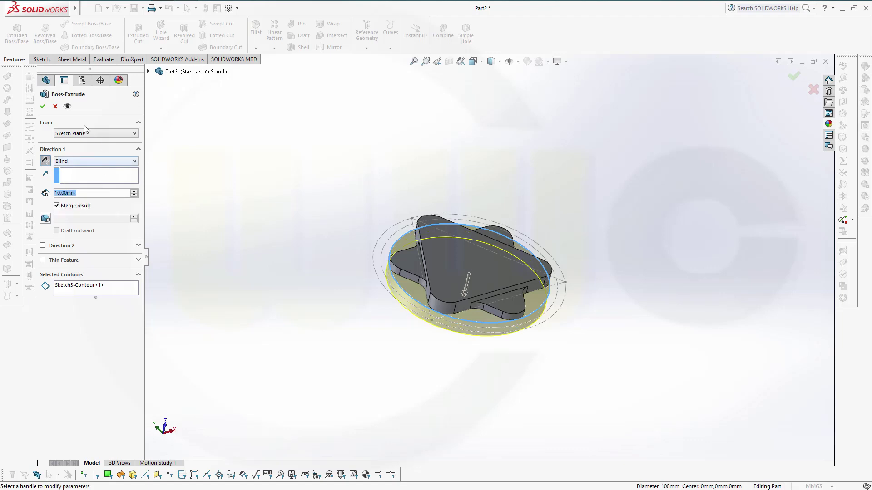
left_click(43, 107)
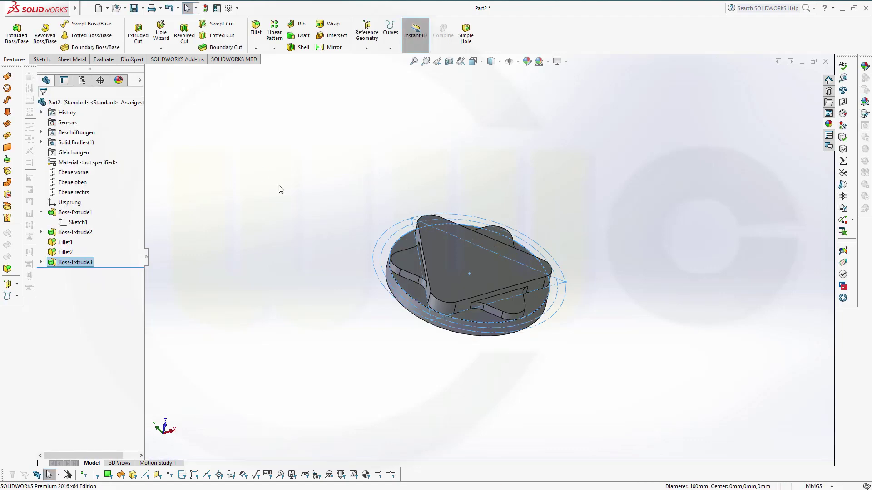
middle_click_drag(333, 254, 318, 295)
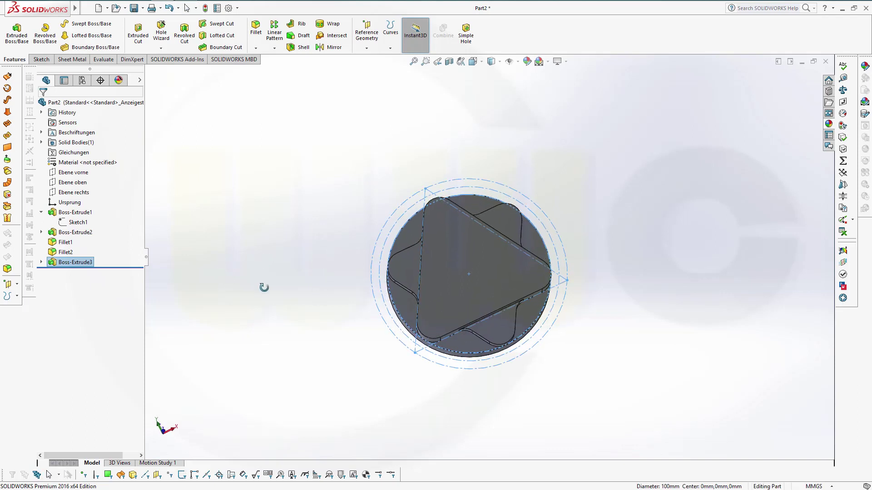
left_click(210, 224)
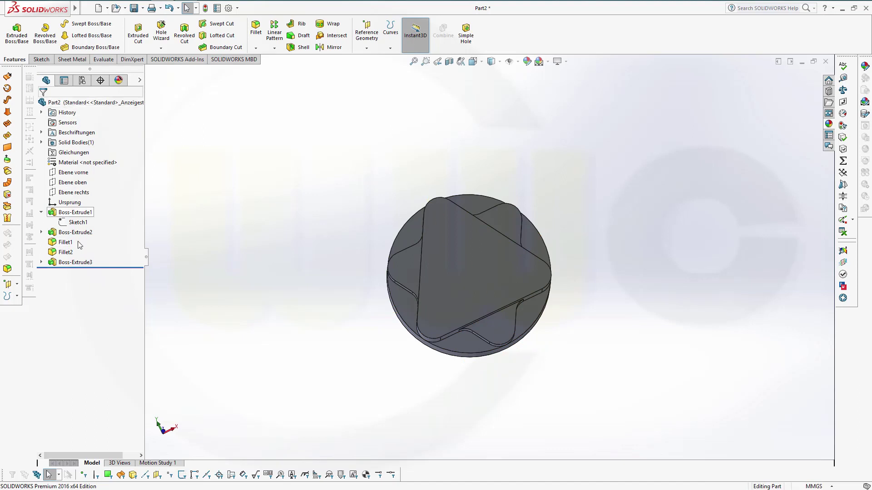
- Paste the sketch as Sketch4 and make its centre coincident with the origin
key("ctrl+v")
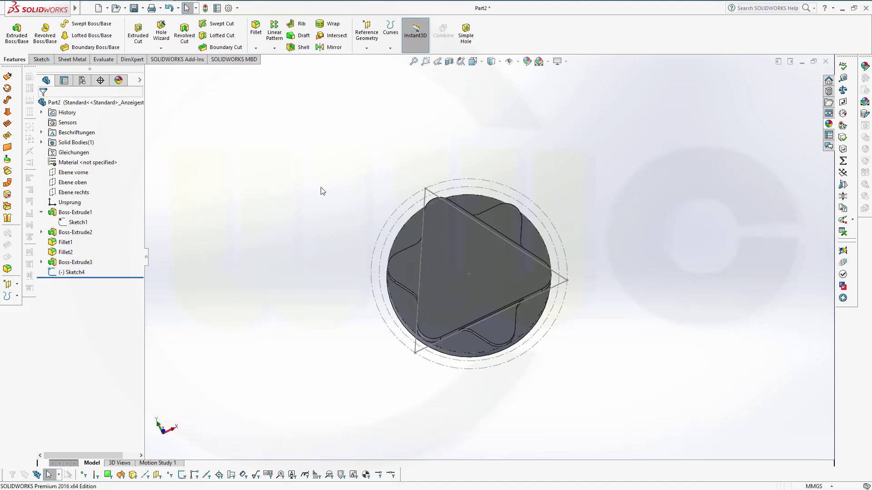
left_click(56, 274)
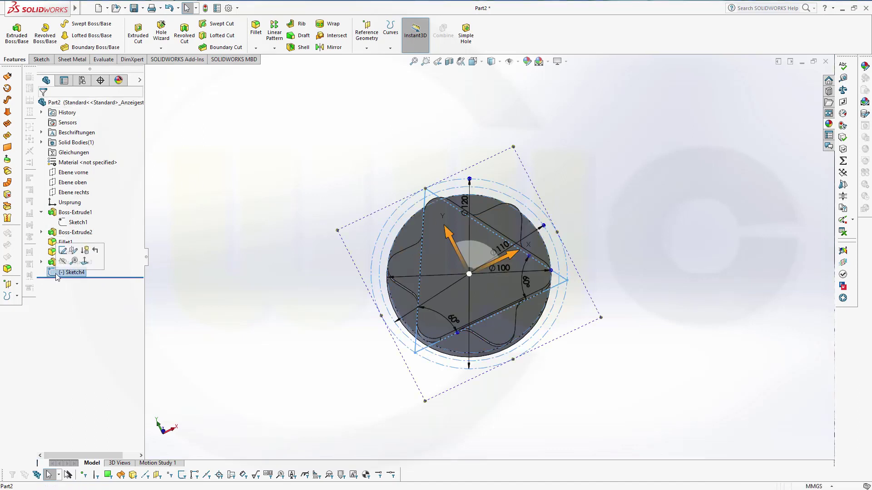
left_click(65, 257)
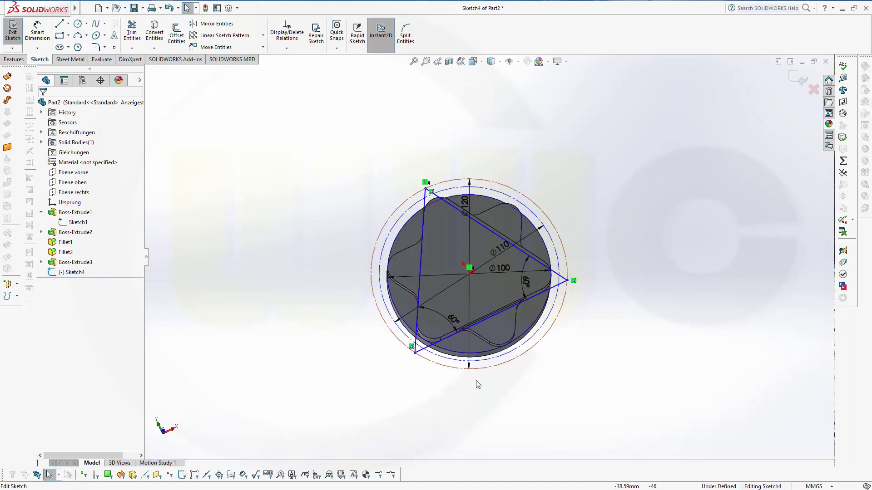
left_click_drag(566, 281, 719, 306)
key("Escape")
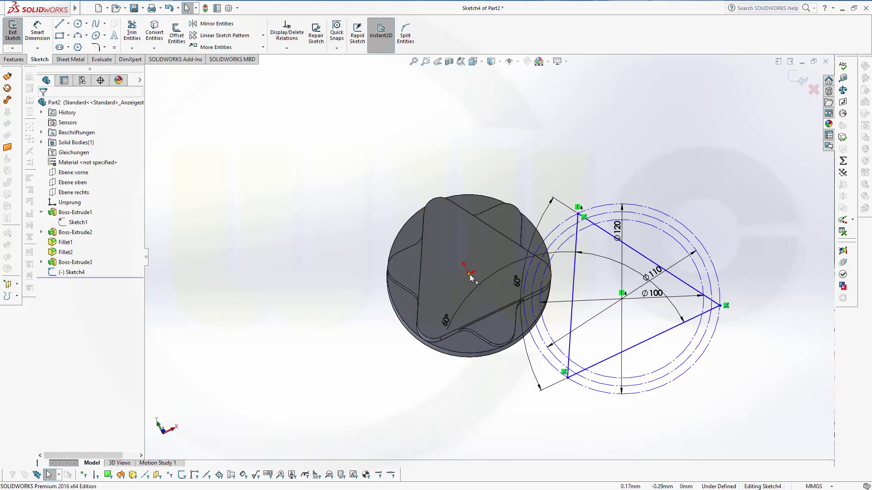
left_click(468, 274)
left_click(622, 300, "ctrl")
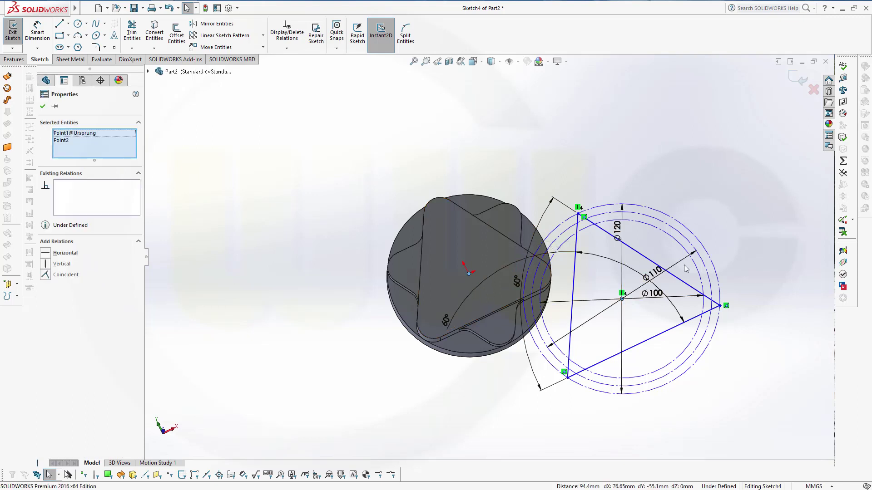
left_click(46, 275)
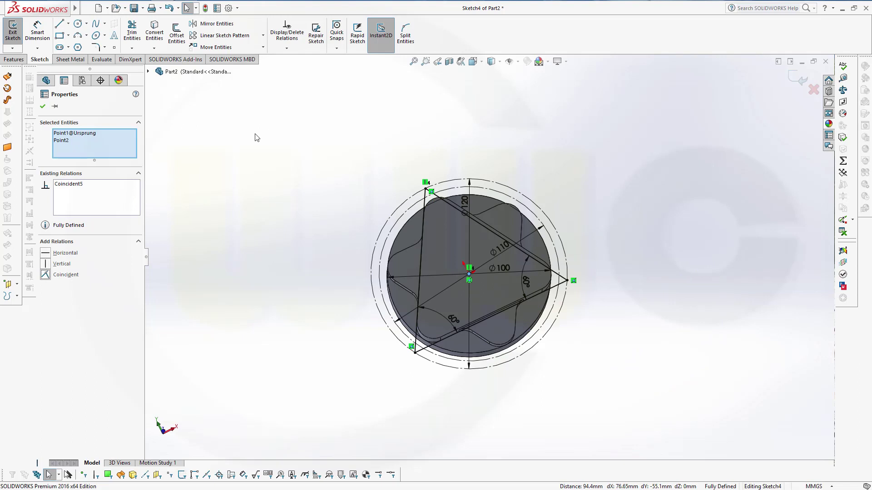
- Turn Sketch4's arcs, lines and ø110 circle into regular geometry, then exit the sketch
left_click_drag(237, 143, 687, 443)
left_click(56, 231)
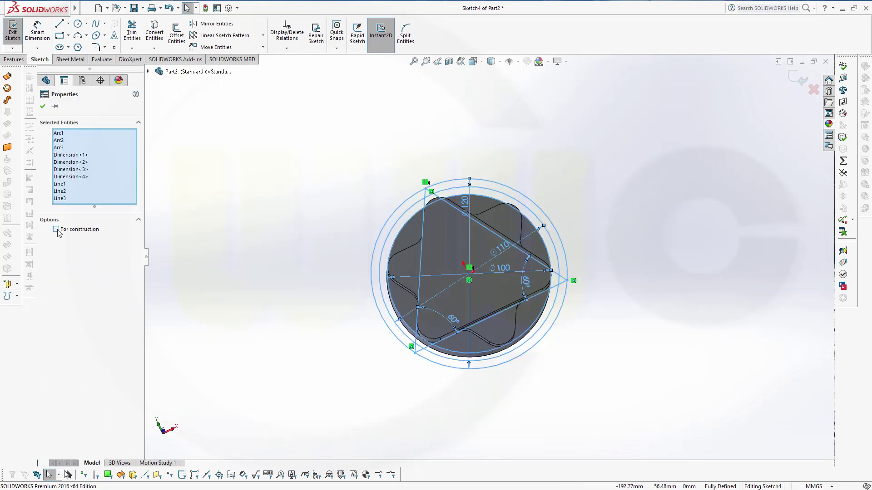
left_click(235, 279)
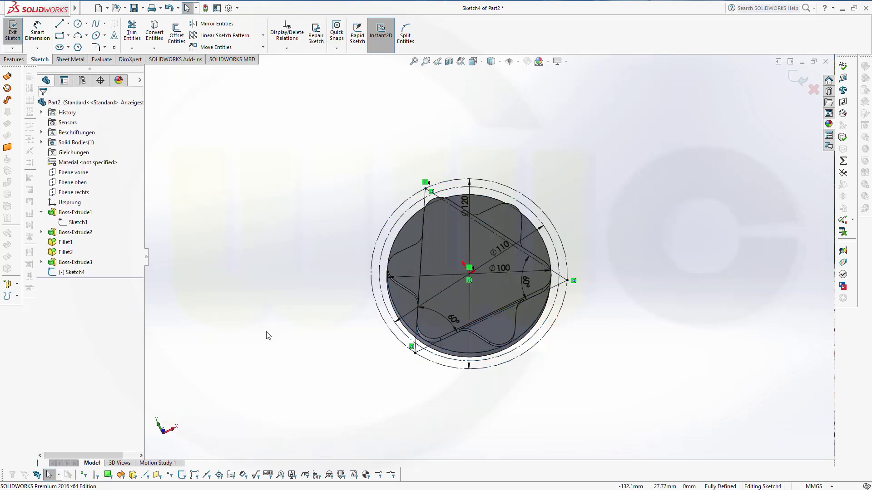
left_click(384, 302)
left_click(420, 272)
left_click(688, 207)
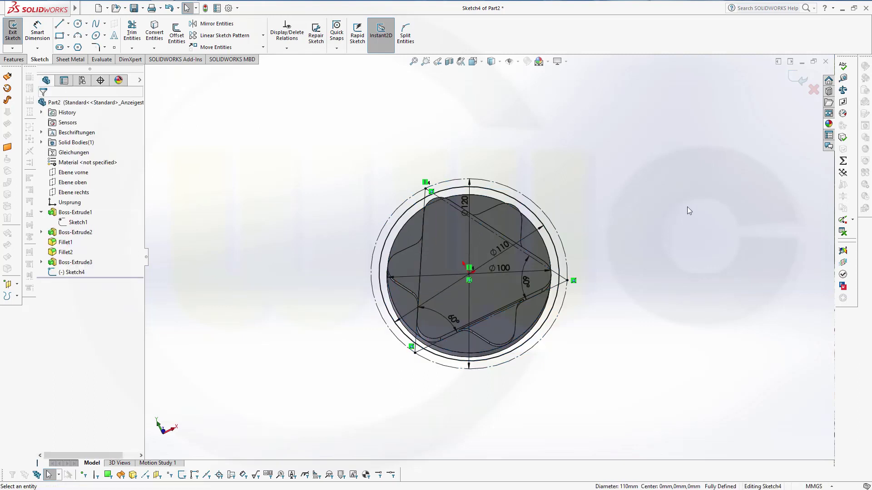
left_click(799, 80)
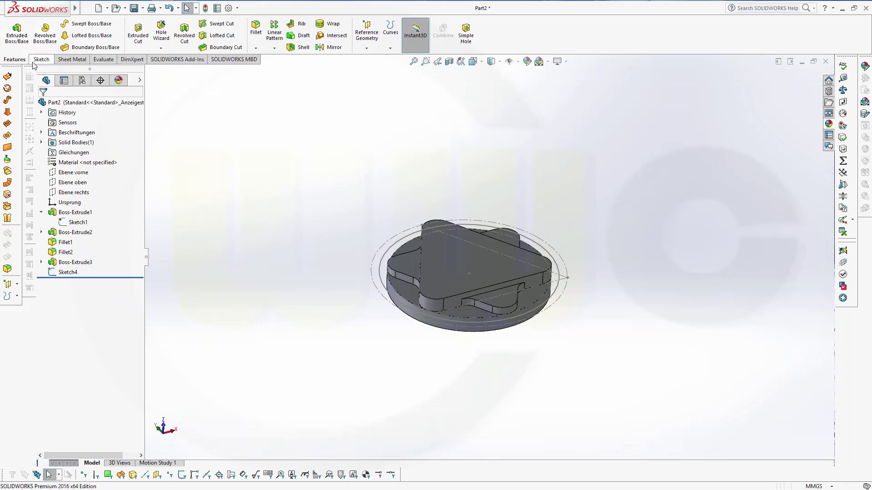
- Start a reversed boss extrusion of the sketch circle, starting from a 4 mm offset
left_click(16, 32)
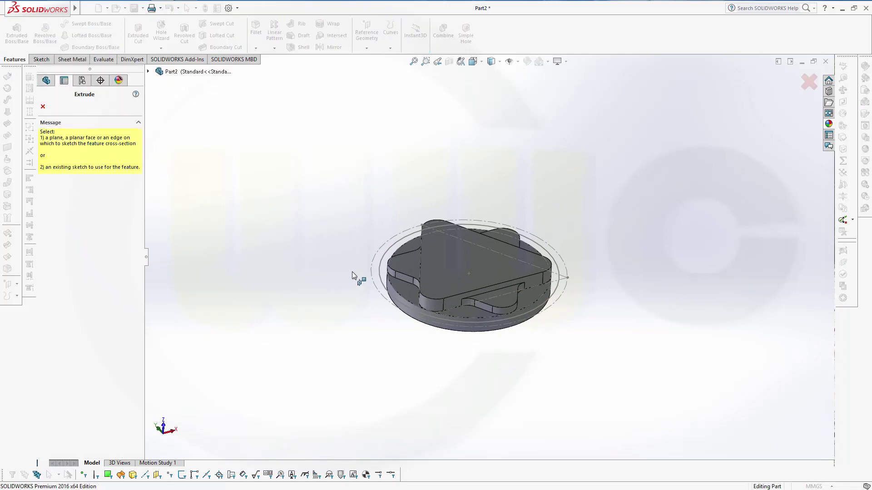
left_click(378, 278)
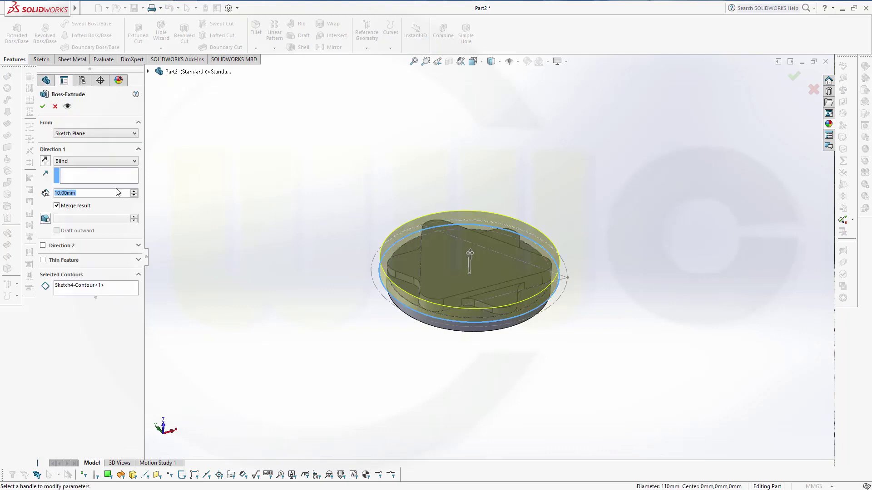
left_click(45, 161)
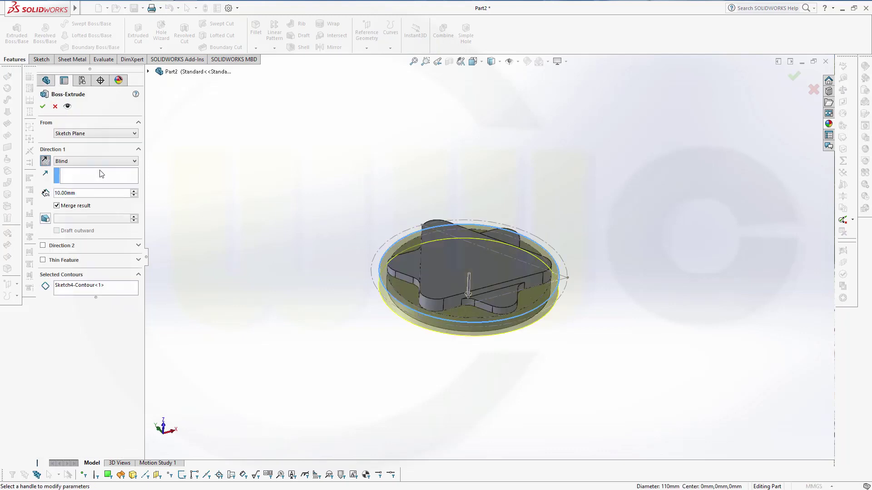
left_click(134, 133)
left_click(74, 158)
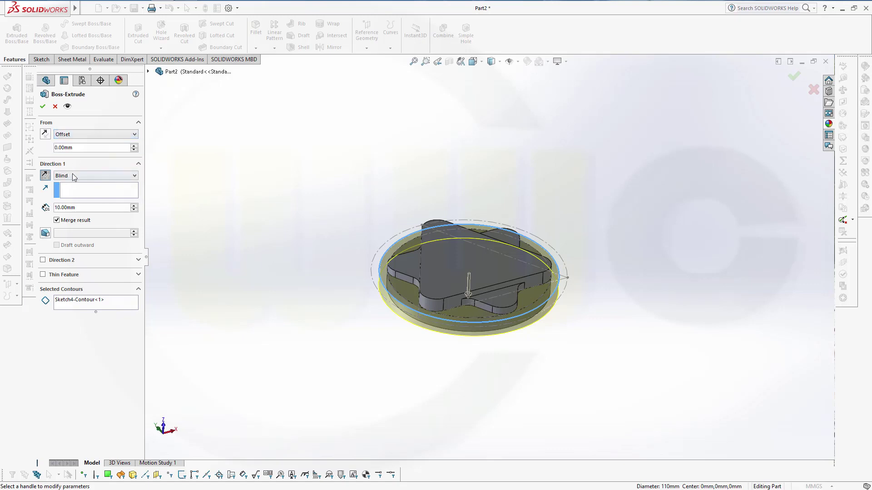
left_click_drag(76, 147, 33, 148)
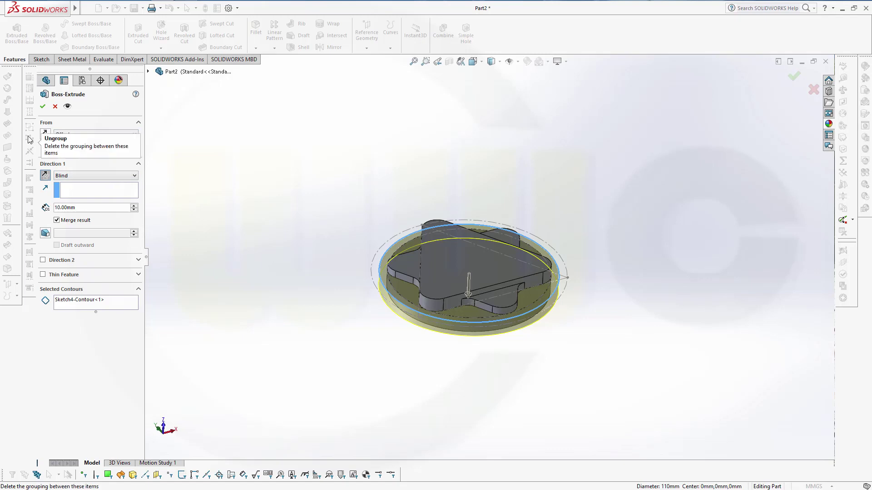
type("4")
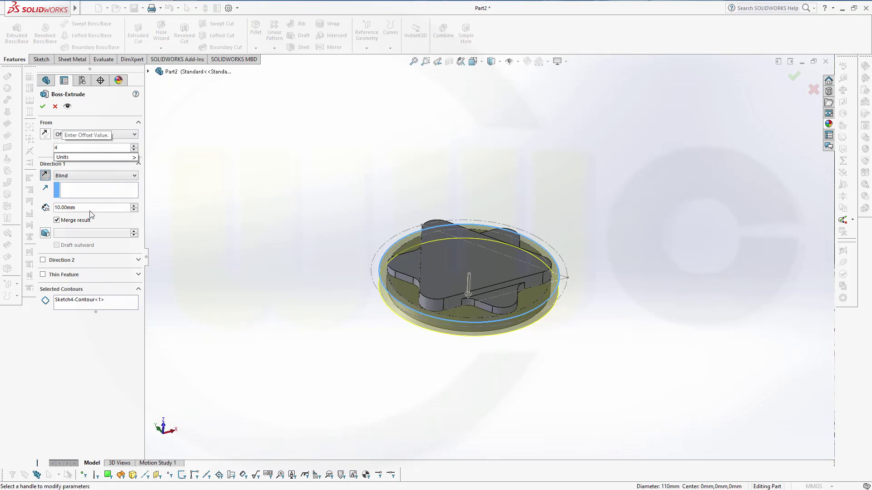
key("Return")
- Set 6 mm blind depth, flip the offset below the sketch plane, and confirm Boss-Extrude4
left_click_drag(92, 209, 7, 210)
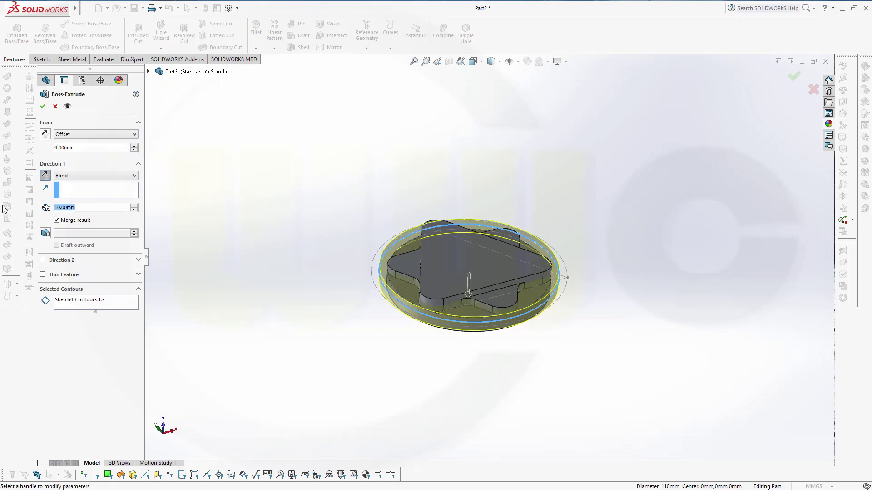
type("6")
key("Return")
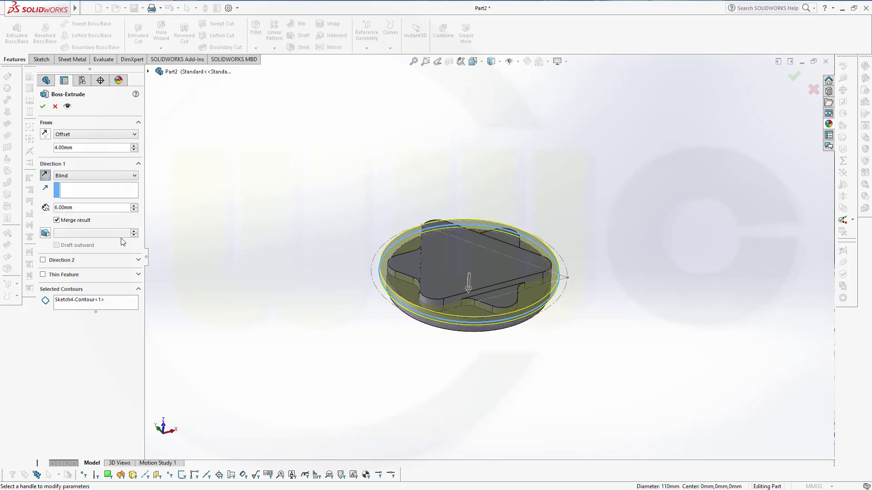
middle_click_drag(440, 339, 444, 270)
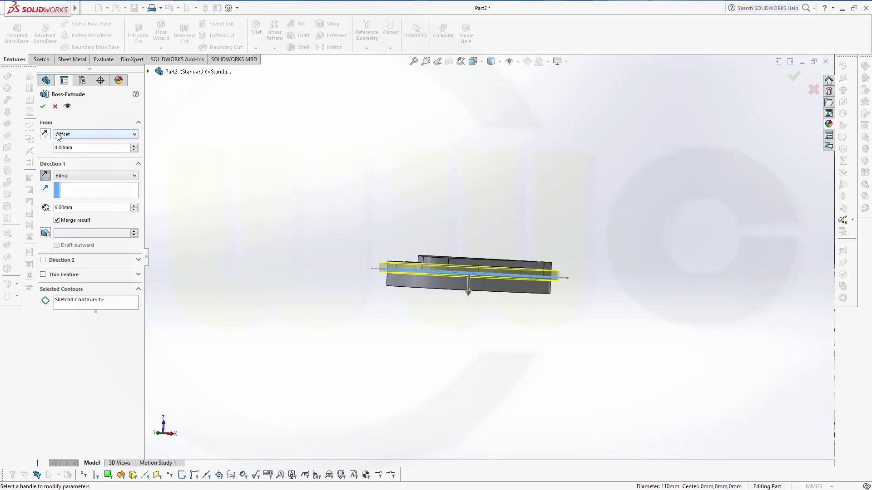
left_click(44, 134)
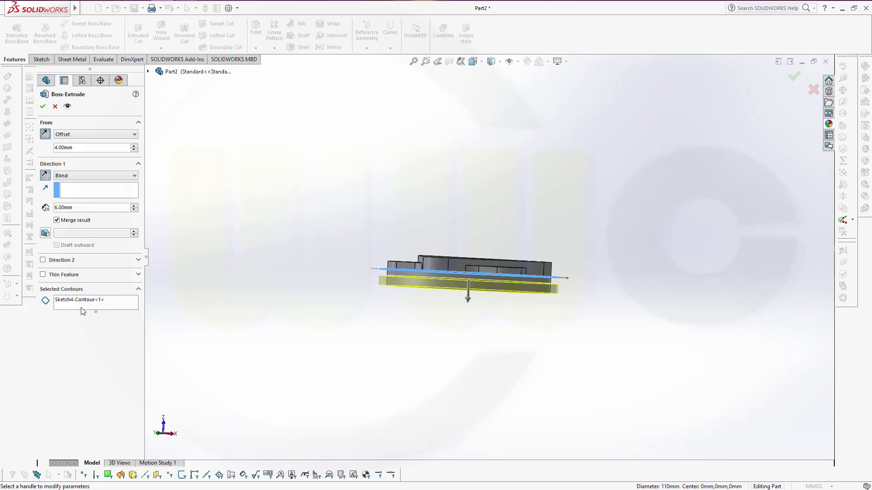
left_click(45, 107)
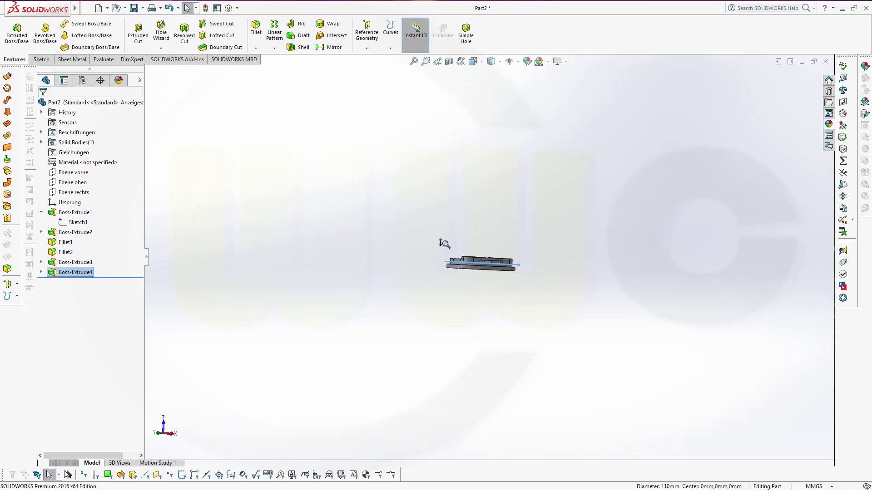
middle_click_drag(444, 243, 434, 335)
left_click(361, 269)
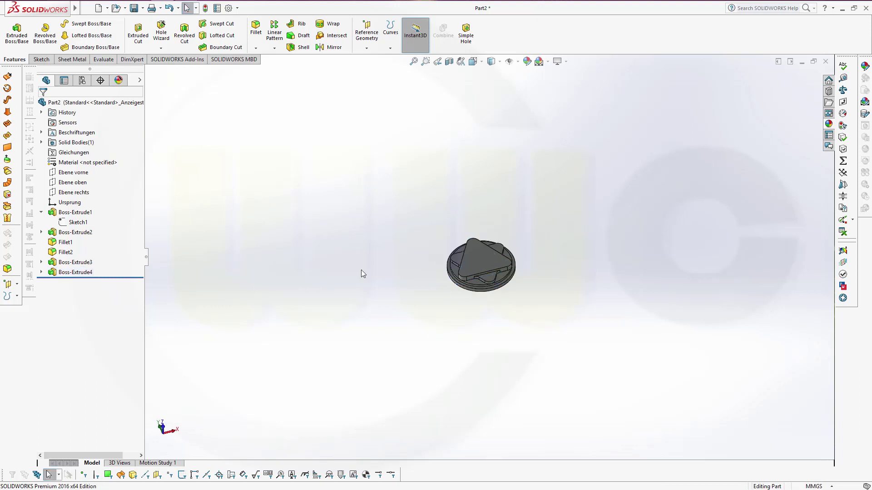
scroll(365, 194, "down", 4)
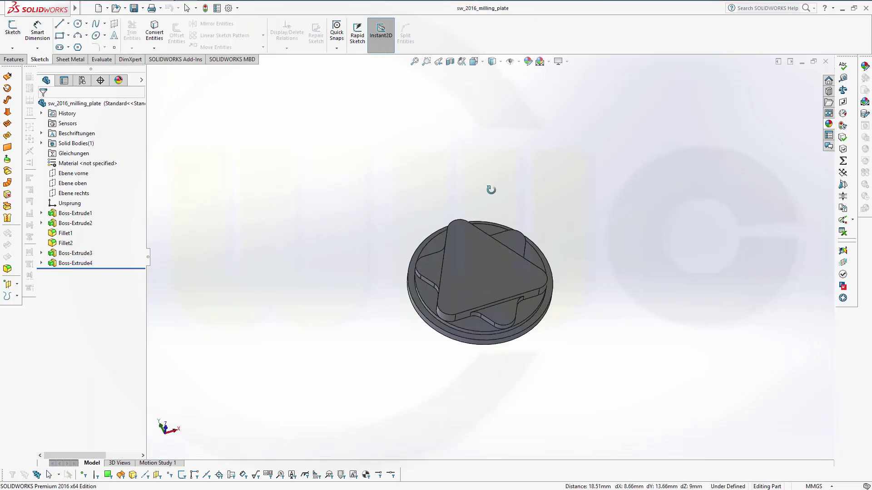
middle_click_drag(491, 189, 500, 211)
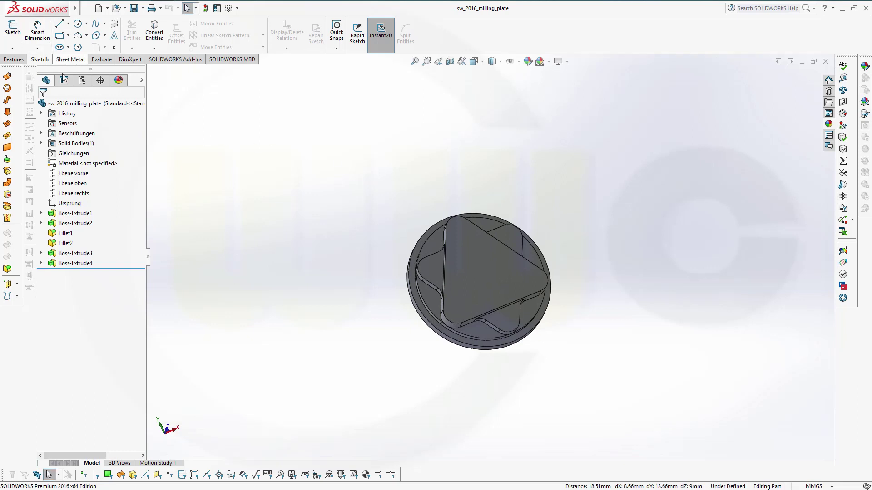
- Start a sketch on the top plane Ebene oben and draw a small circle near the top edge
left_click(13, 28)
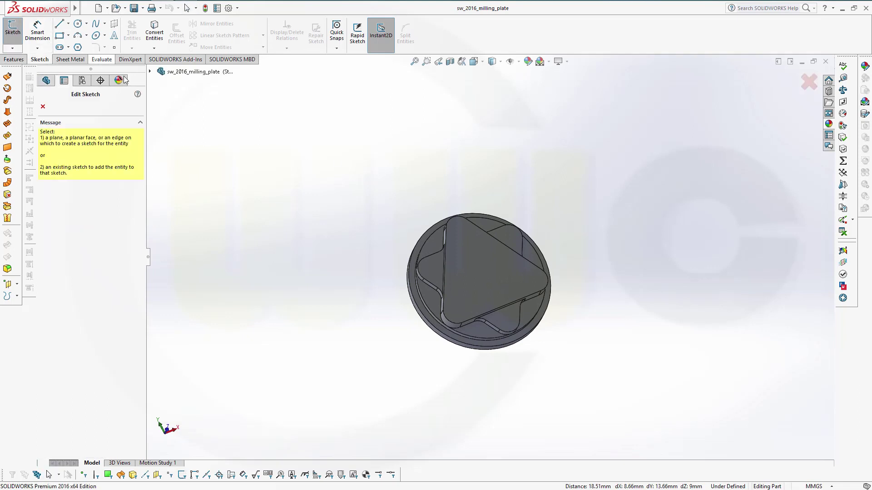
left_click(150, 73)
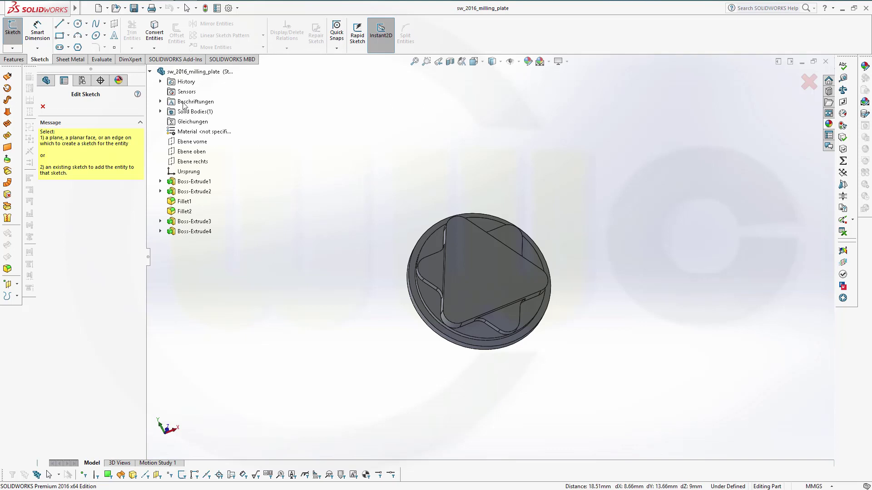
left_click(201, 151)
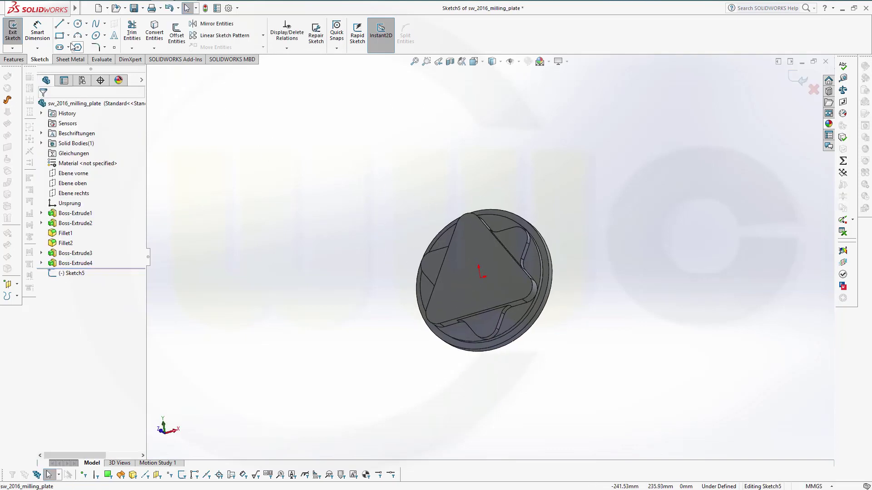
left_click(78, 24)
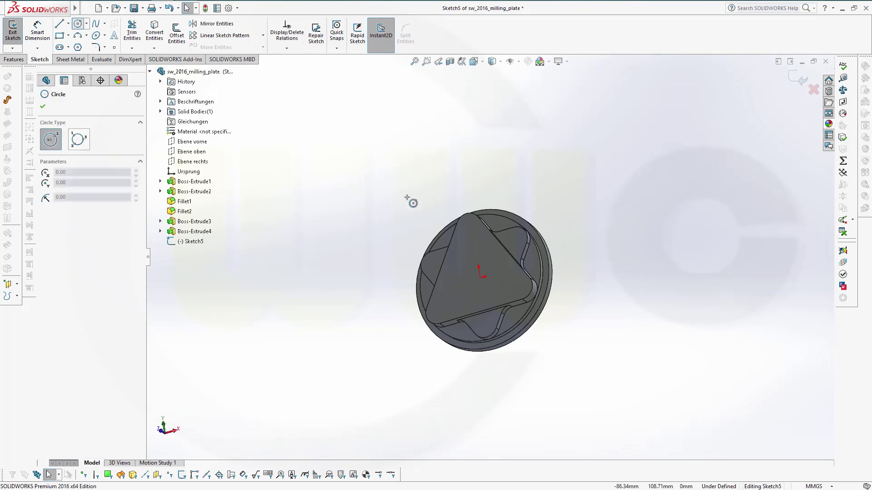
left_click(469, 234)
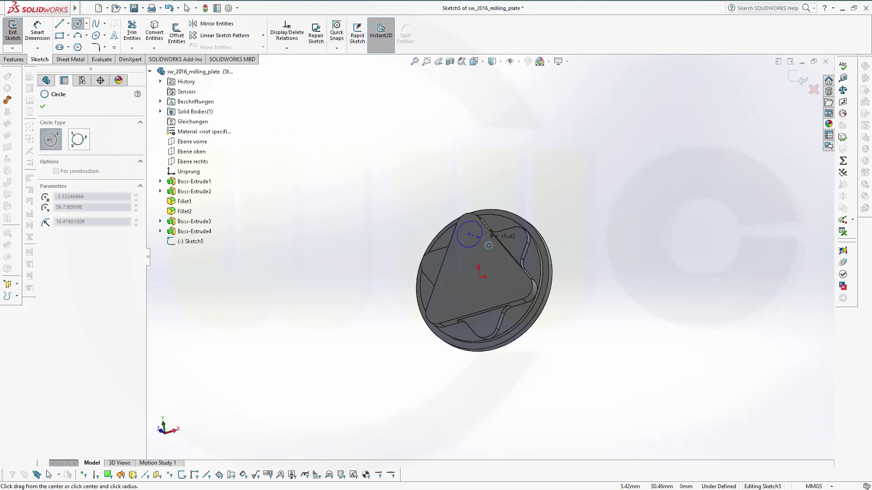
left_click(482, 241)
key("Escape")
- Make the circle concentric with the plate's outer edge
middle_click_drag(422, 151, 480, 217)
middle_click_drag(456, 141, 383, 153)
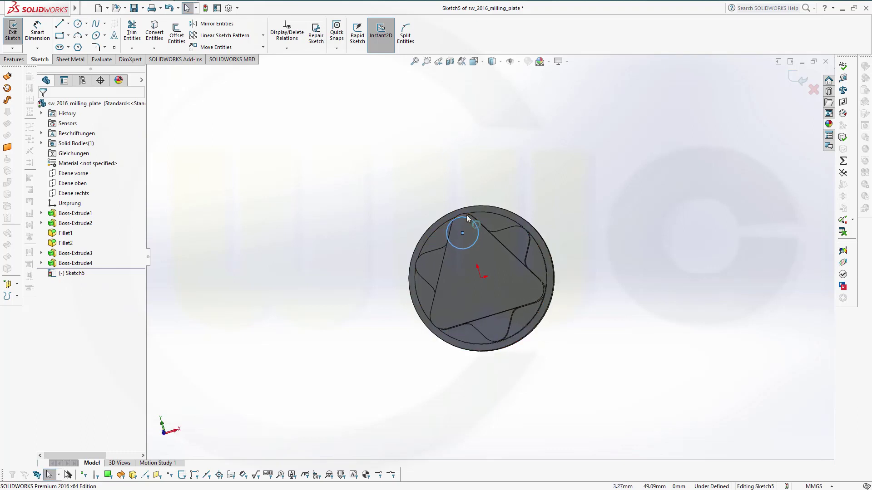
scroll(459, 216, "down", 5)
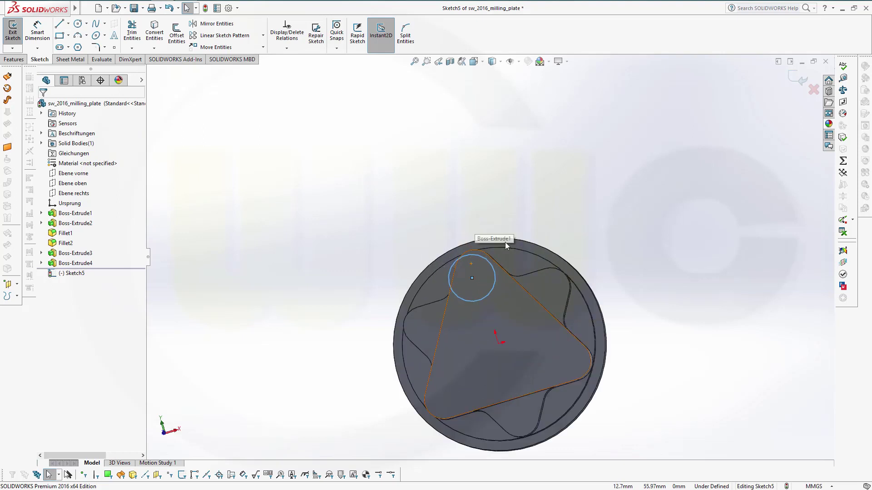
left_click(457, 292)
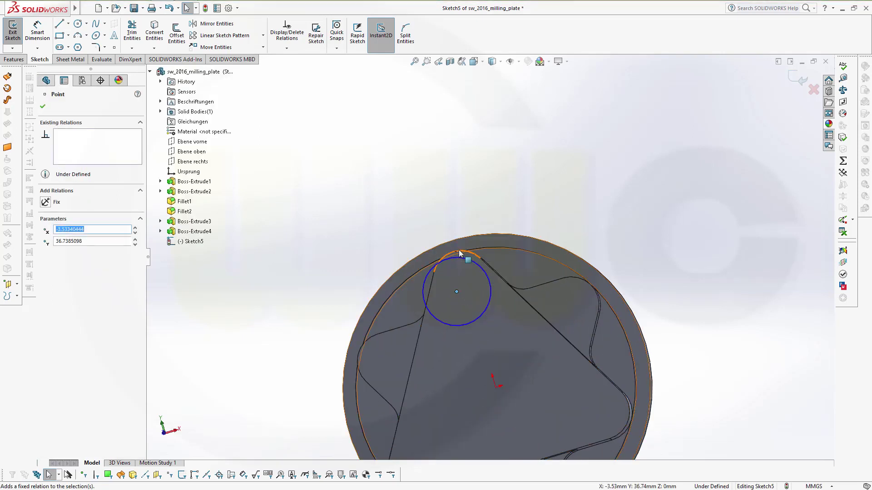
key("Escape")
left_click(460, 253, "ctrl")
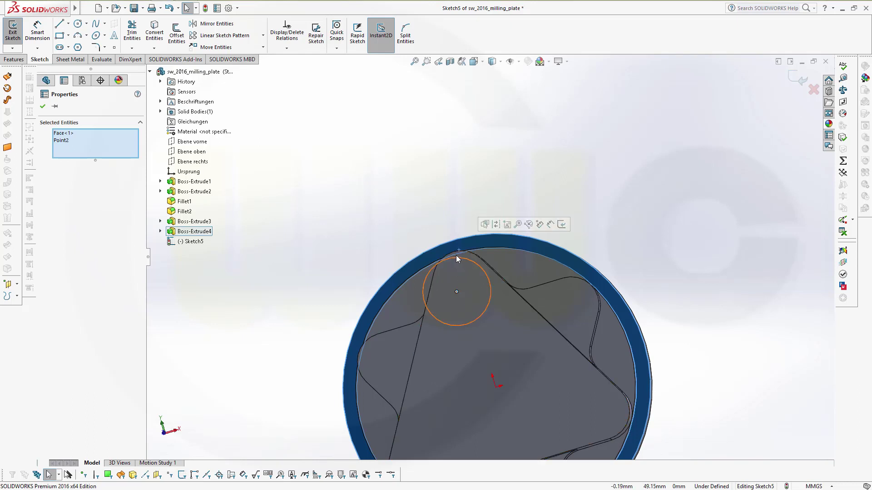
key("Escape")
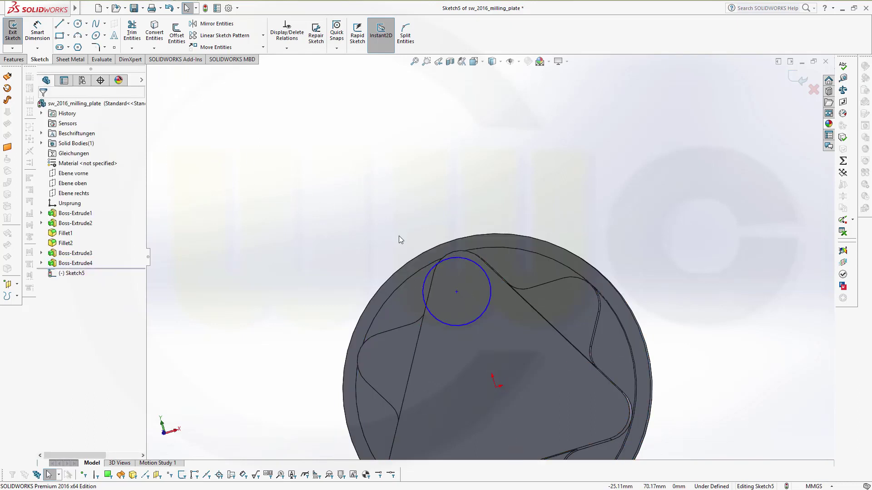
left_click(473, 262)
left_click(455, 253, "ctrl")
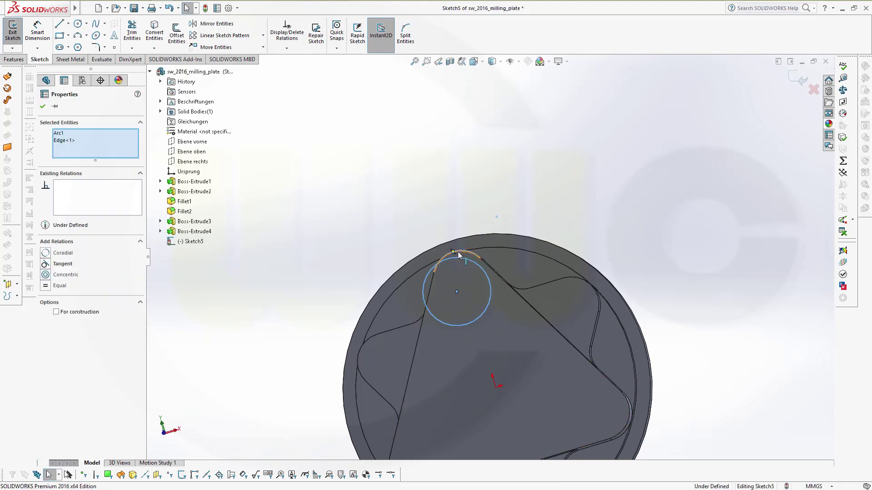
left_click(48, 274)
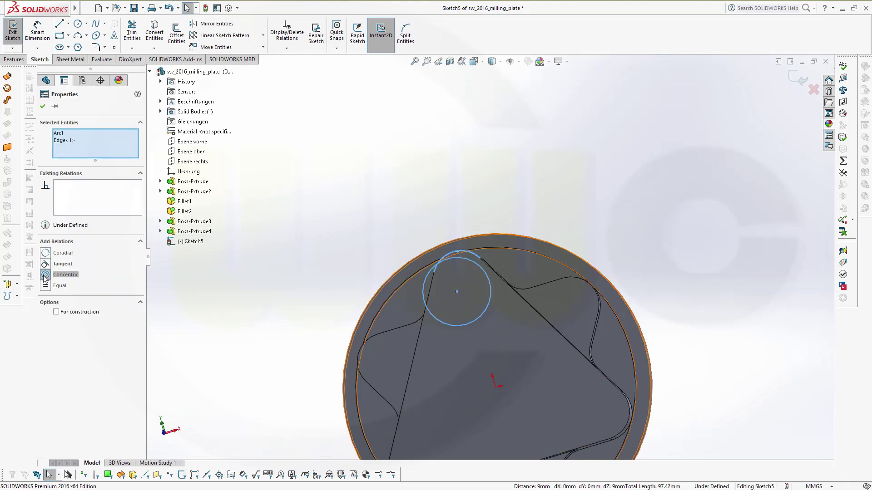
- Dimension the circle to 16 mm diameter and exit the sketch
left_click(37, 32)
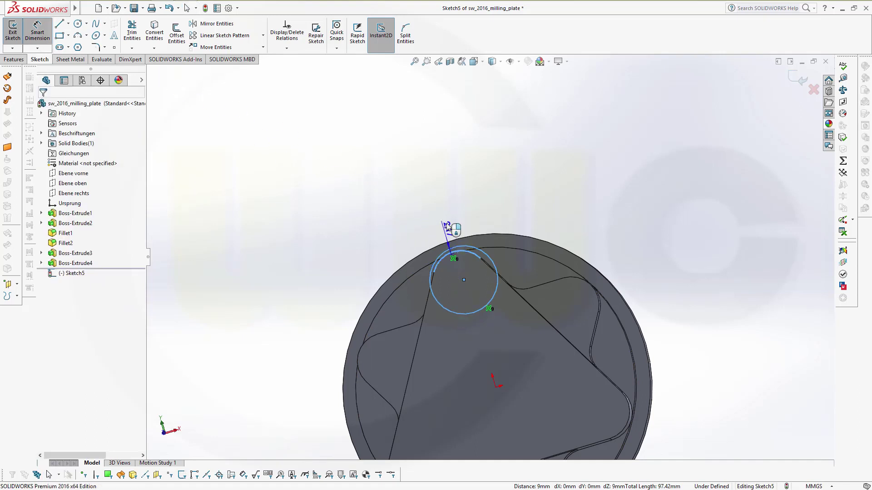
key("Escape")
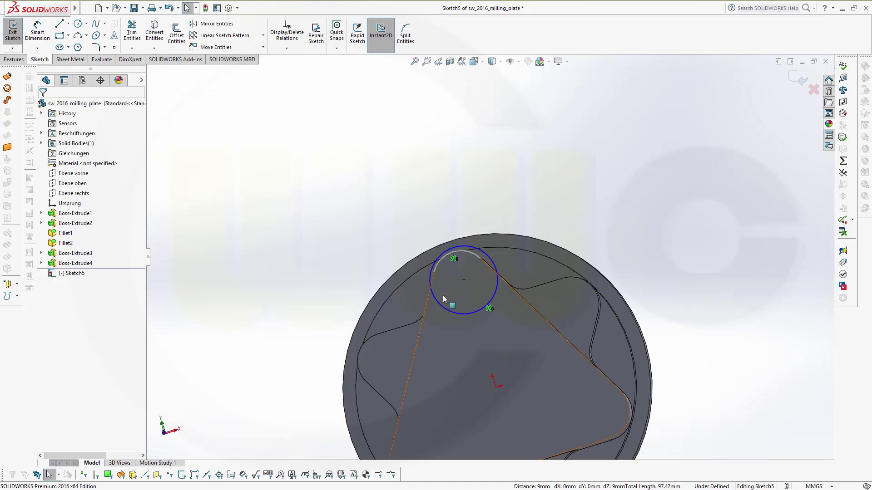
key("d")
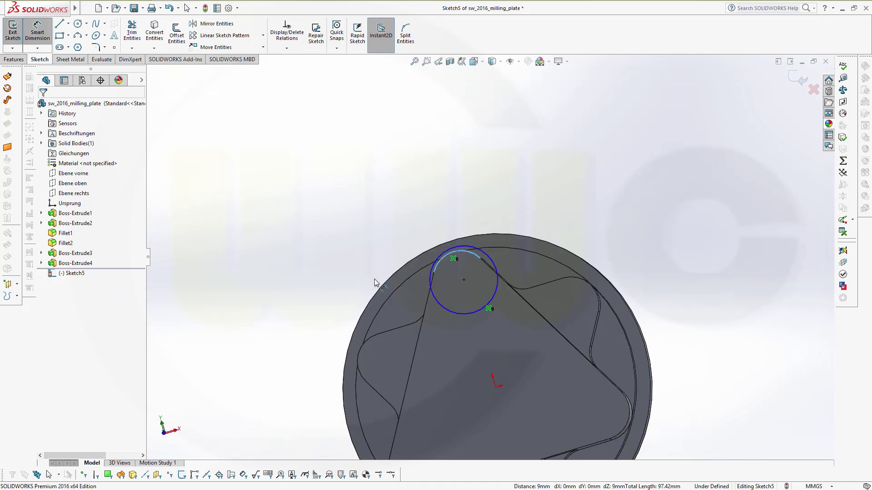
left_click(450, 310)
left_click(499, 209)
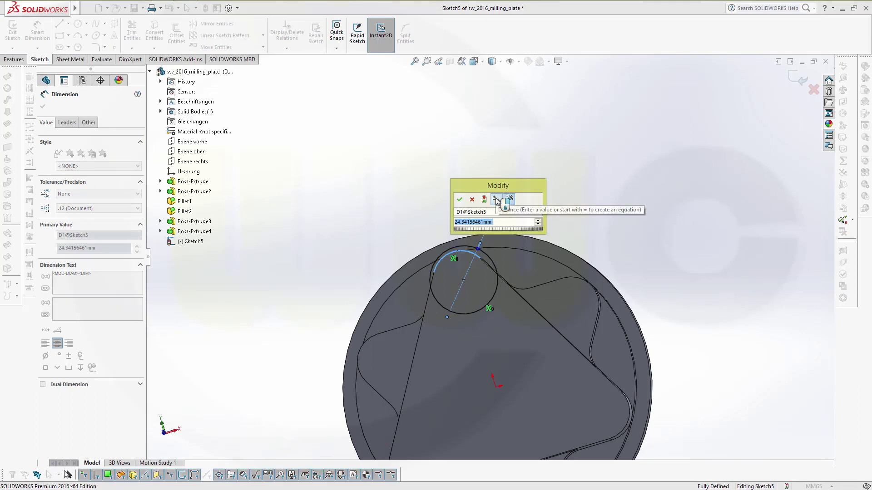
type("16")
key("Return")
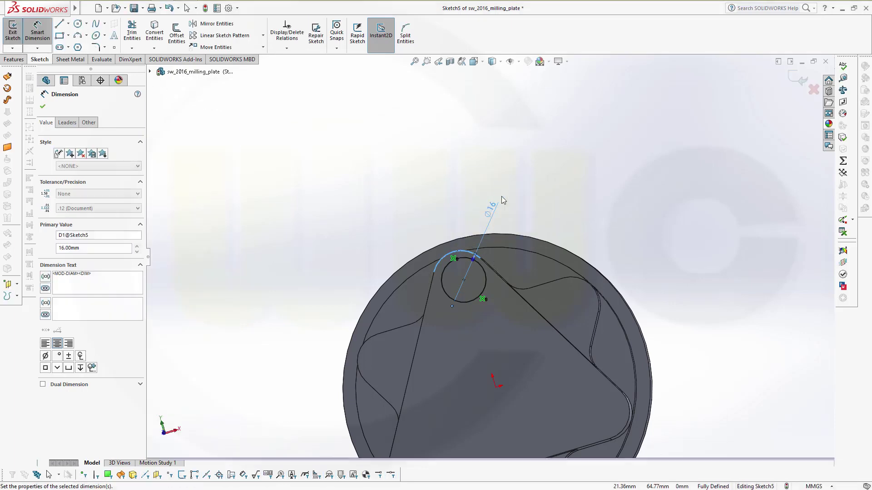
left_click(800, 81)
- Extrude Sketch5's Ø16 circle 10 mm blind into the Boss-Extrude5 post
scroll(356, 191, "down", 5)
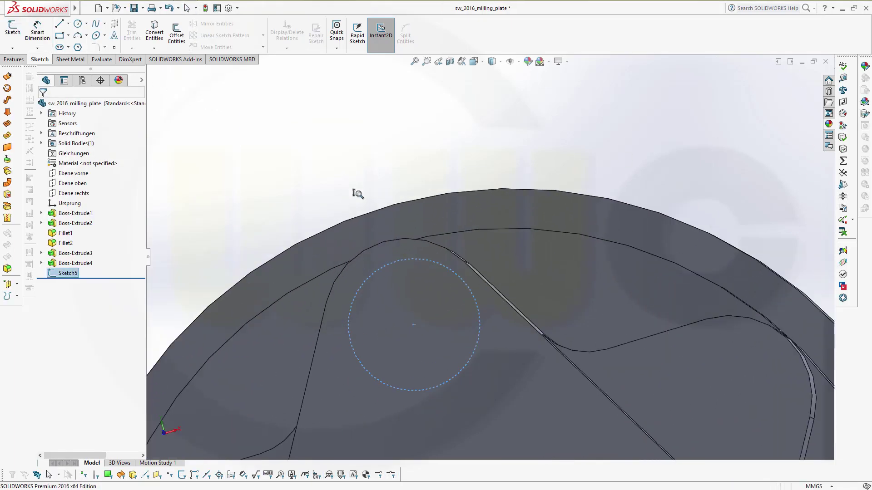
scroll(394, 259, "up", 4)
middle_click_drag(394, 259, 315, 144)
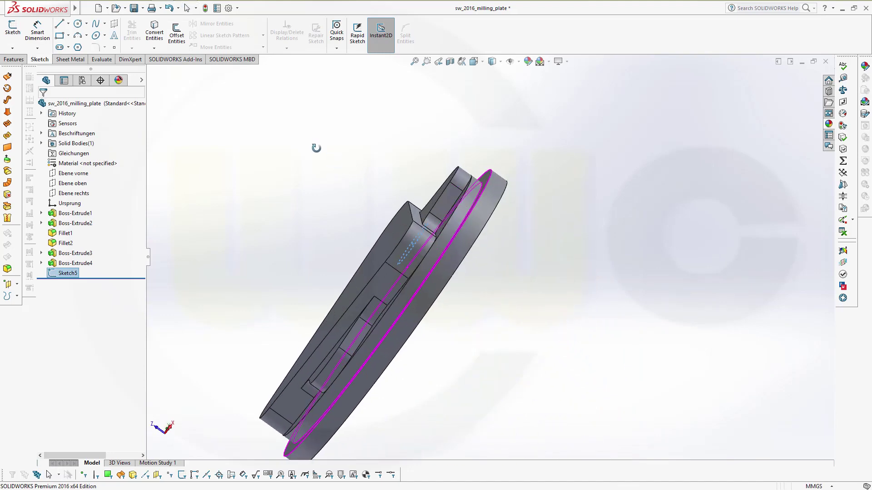
left_click(14, 59)
left_click(17, 32)
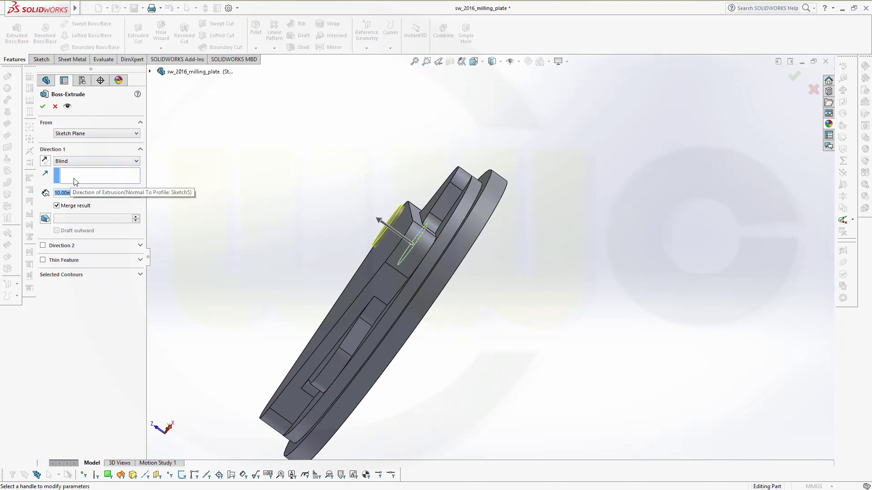
key("Return")
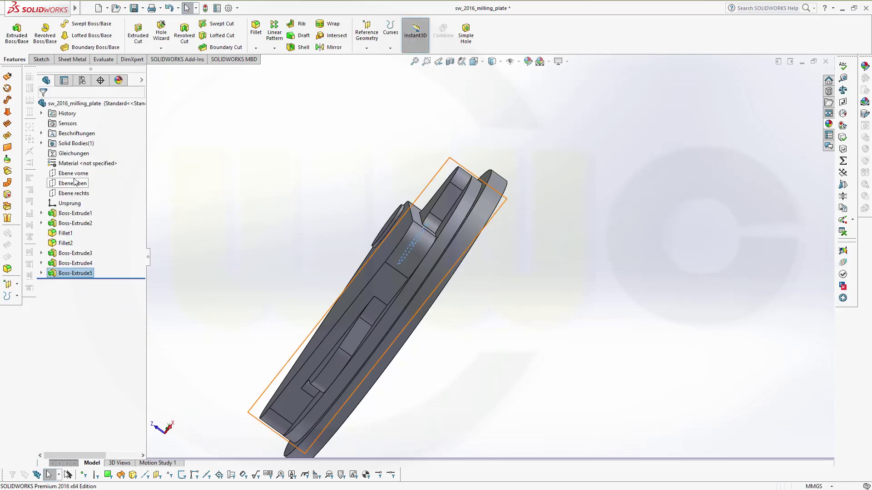
middle_click_drag(365, 171, 397, 138)
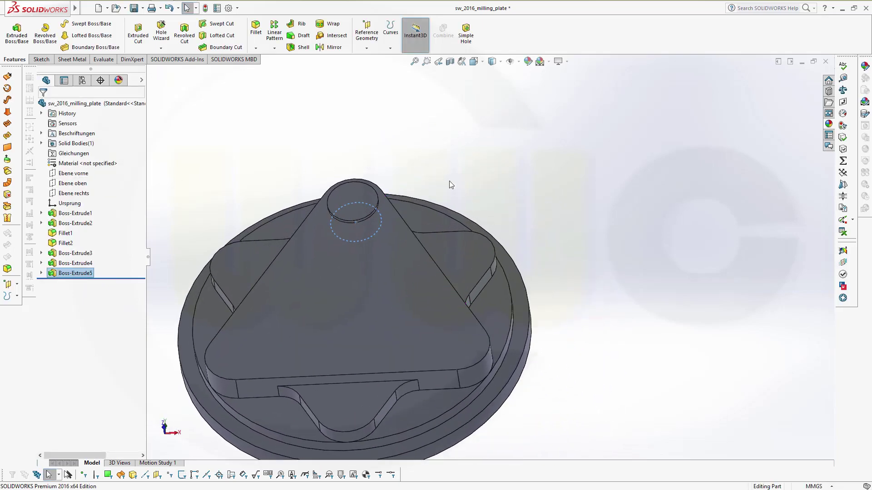
middle_click_drag(449, 181, 643, 228)
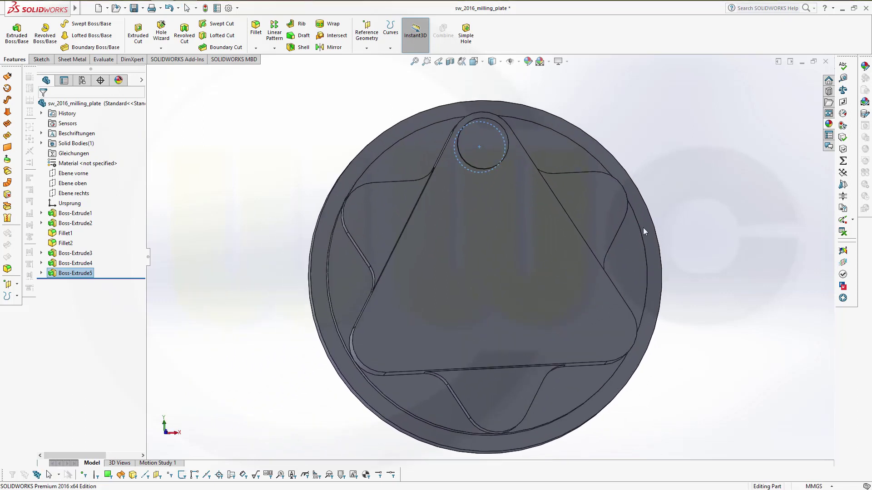
left_click(702, 157)
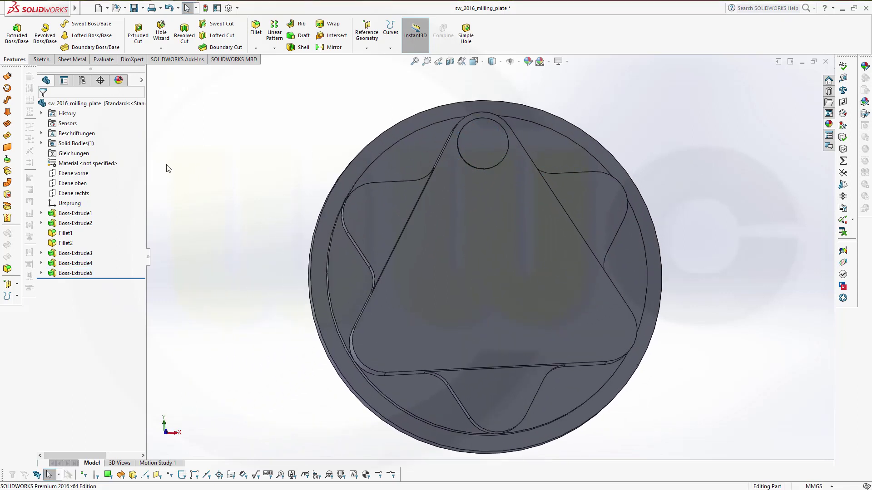
- Circular-pattern Boss-Extrude5 three times about the plate's outer cylindrical face
left_click(275, 48)
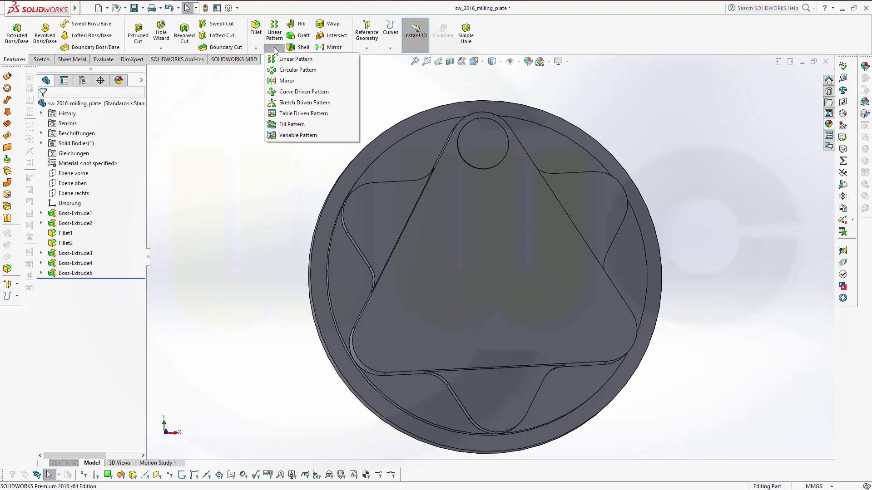
left_click(290, 71)
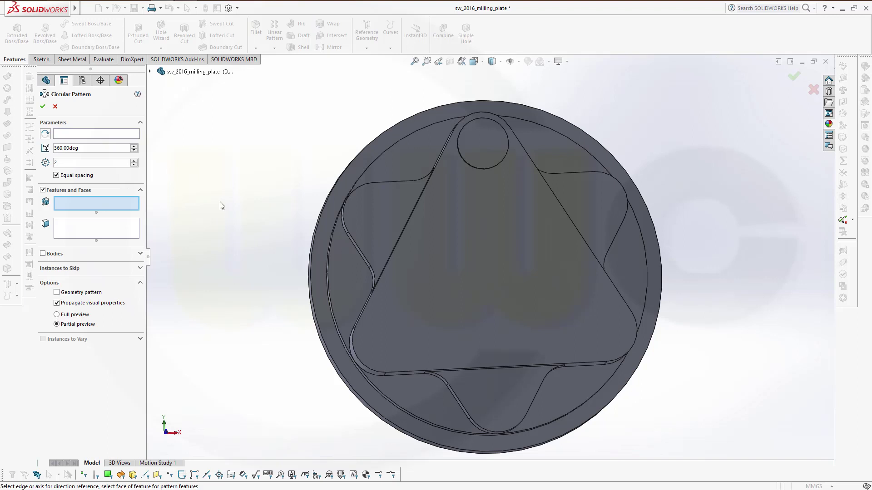
left_click(150, 72)
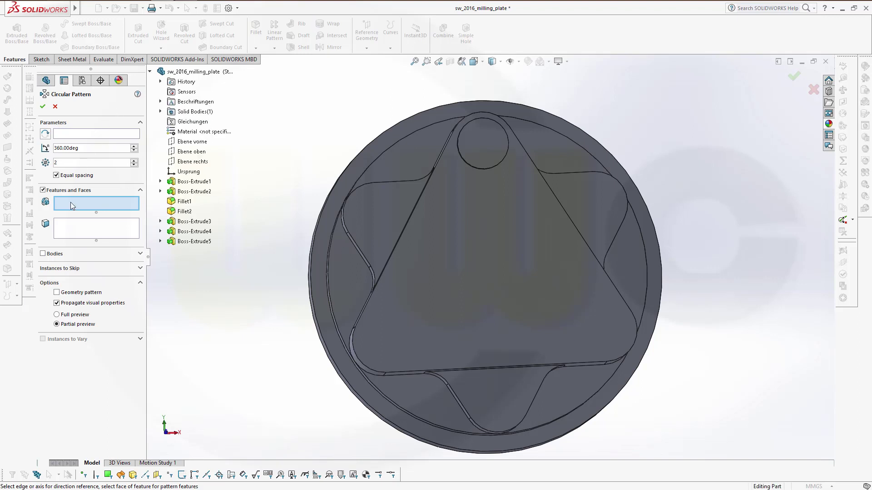
left_click(198, 241)
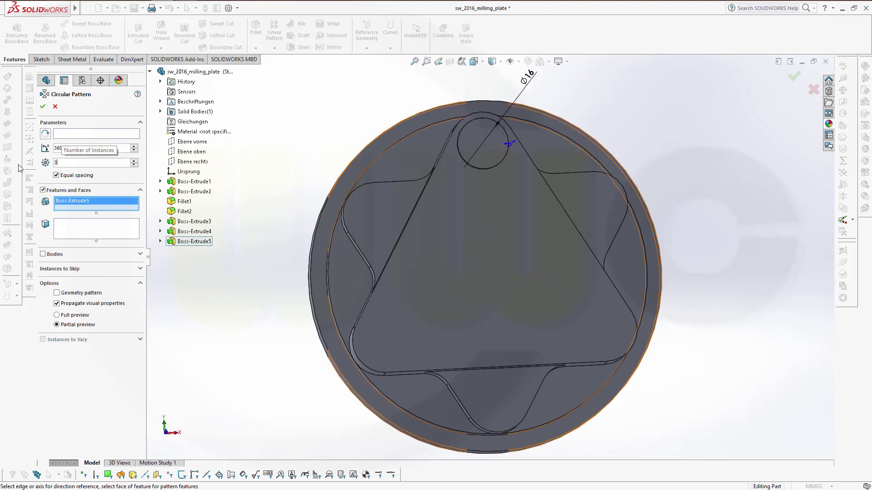
left_click(82, 135)
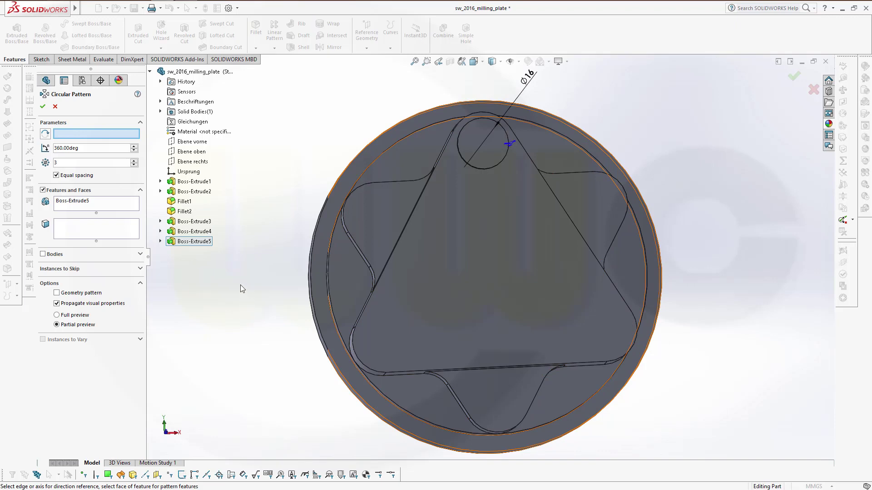
middle_click_drag(241, 285, 230, 267, "shift")
key("f")
middle_click_drag(375, 269, 381, 173)
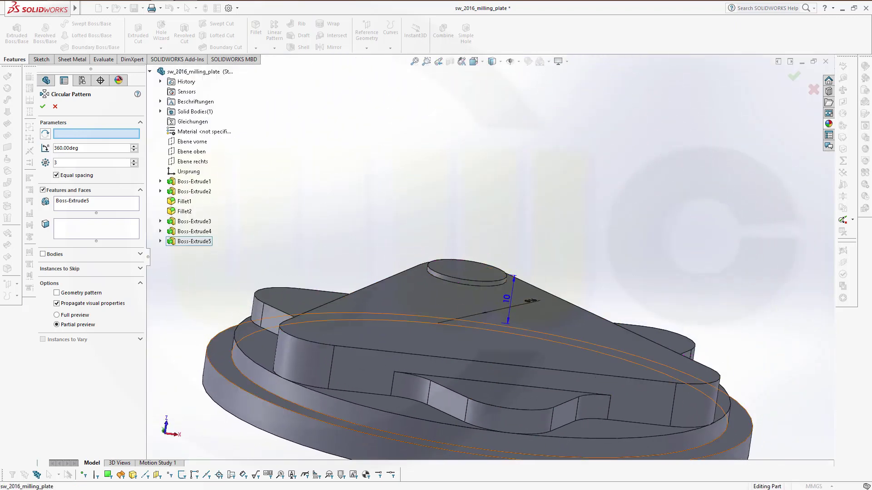
left_click(743, 457)
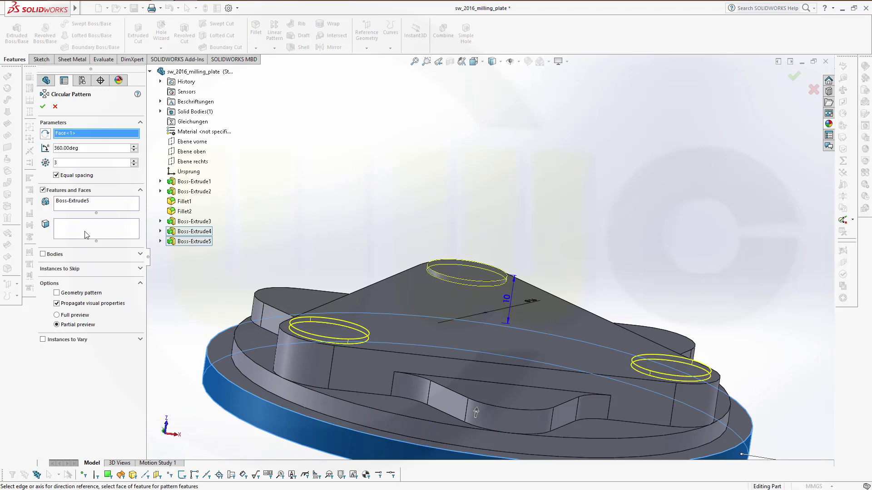
left_click(43, 107)
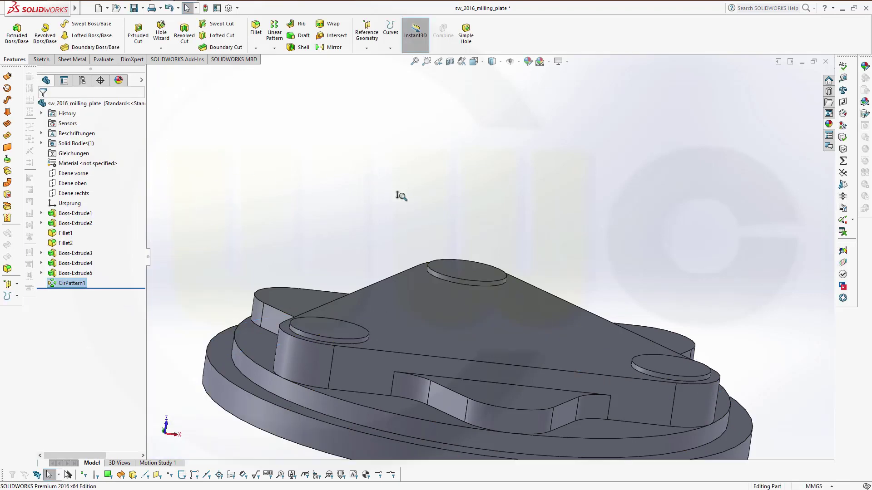
scroll(401, 197, "up", 5)
- View the plate from the top and inspect Sketch1 under Boss-Extrude1
key("ctrl+1")
scroll(488, 302, "down", 2)
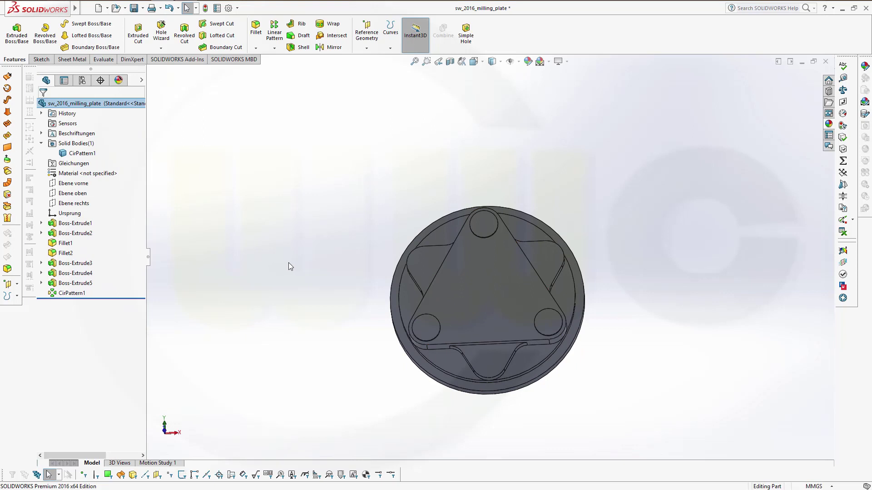
left_click(41, 224)
right_click(77, 233)
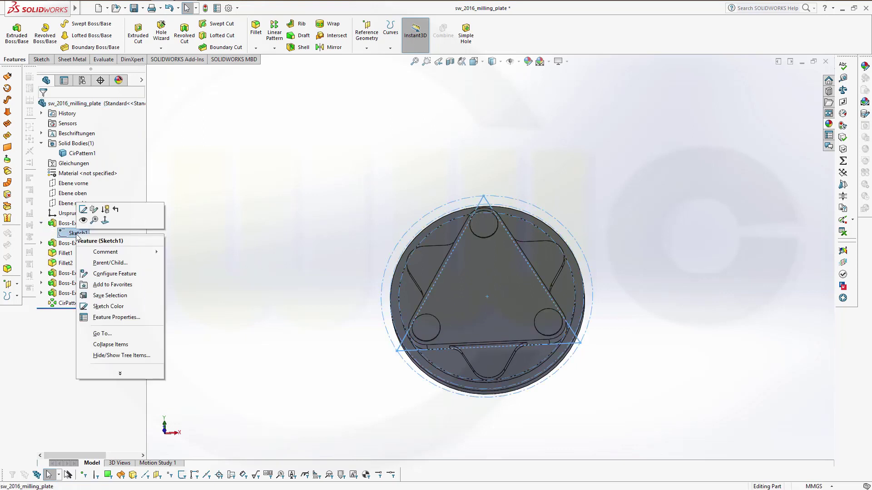
left_click(234, 249)
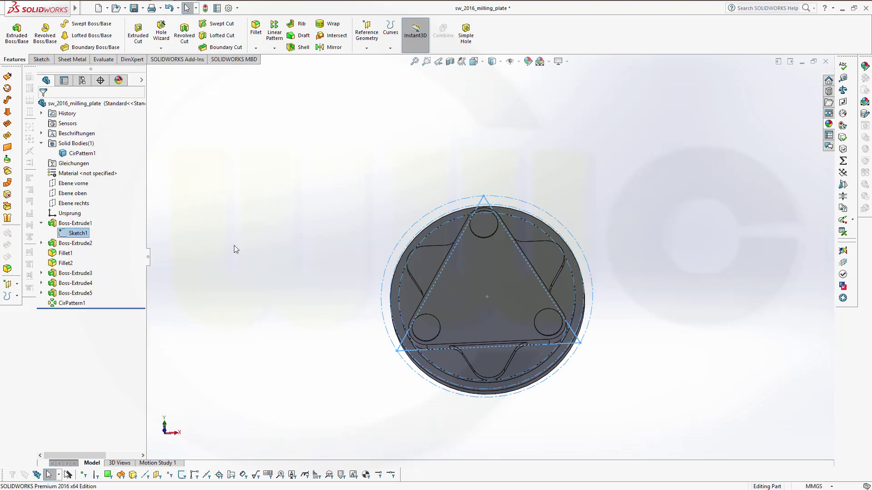
left_click(221, 242)
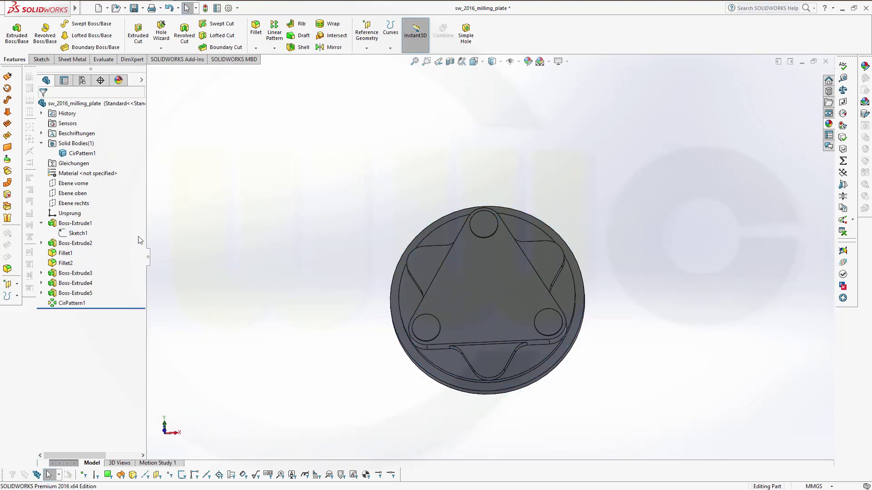
- Paste a copy of the sketch as Sketch7, edit it, and hide the solid body
key("ctrl+v")
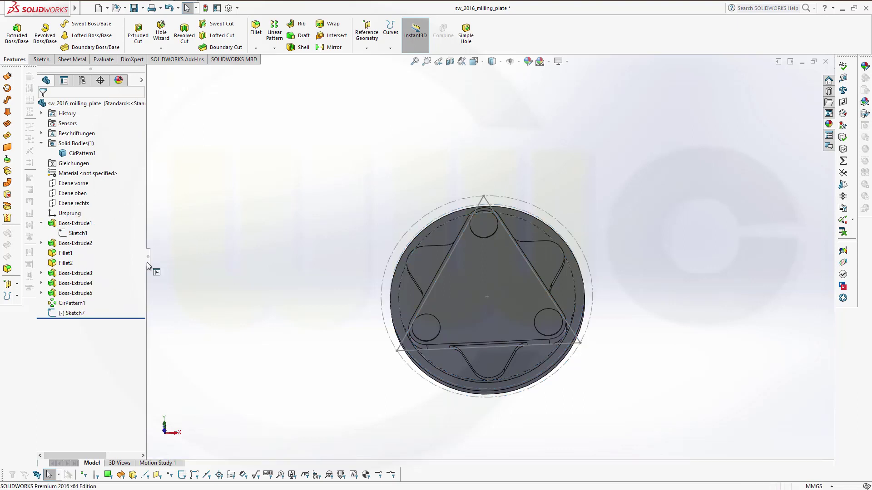
left_click(59, 313)
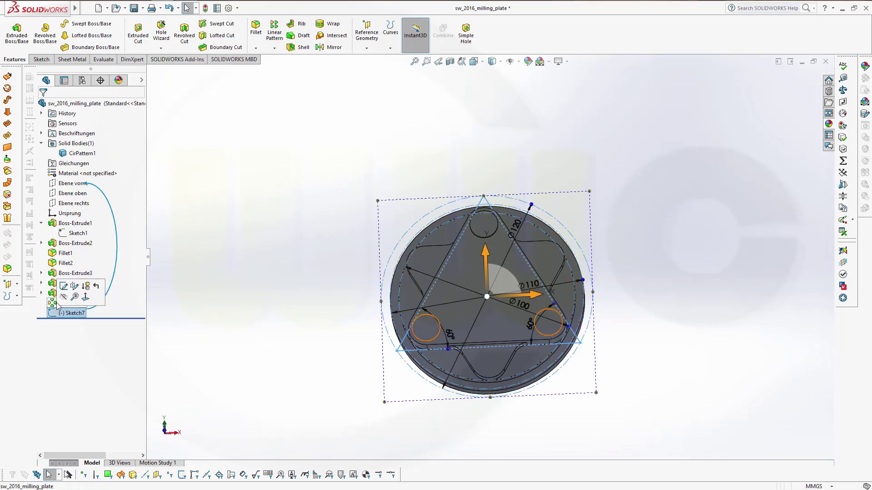
left_click(64, 286)
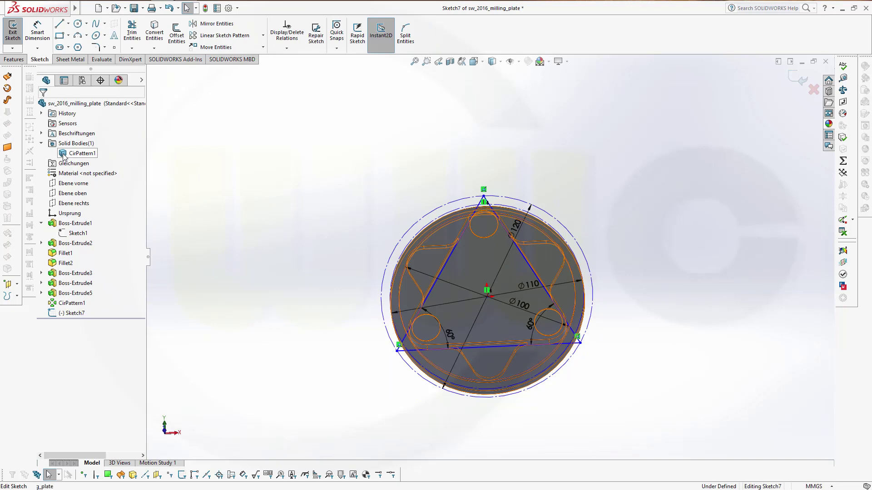
left_click(64, 155)
left_click(76, 144)
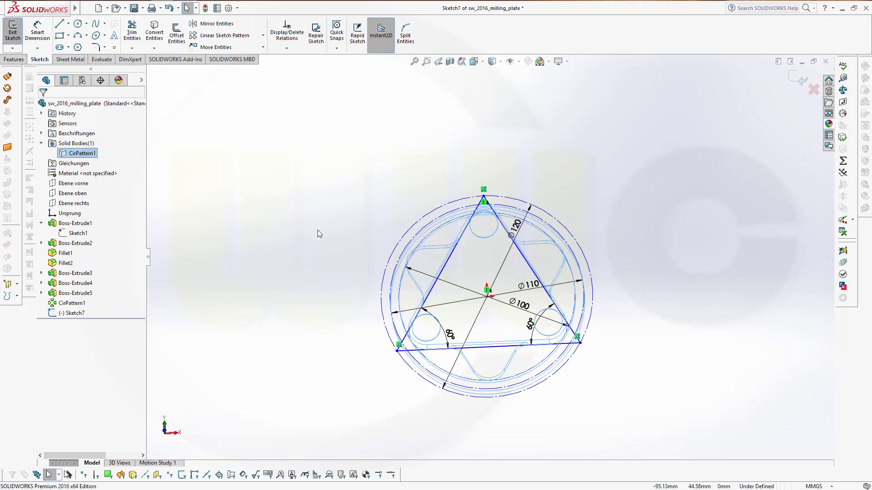
mouse_move(297, 165)
left_mouse_down()
mouse_move(668, 448)
mouse_move(727, 456)
left_mouse_up()
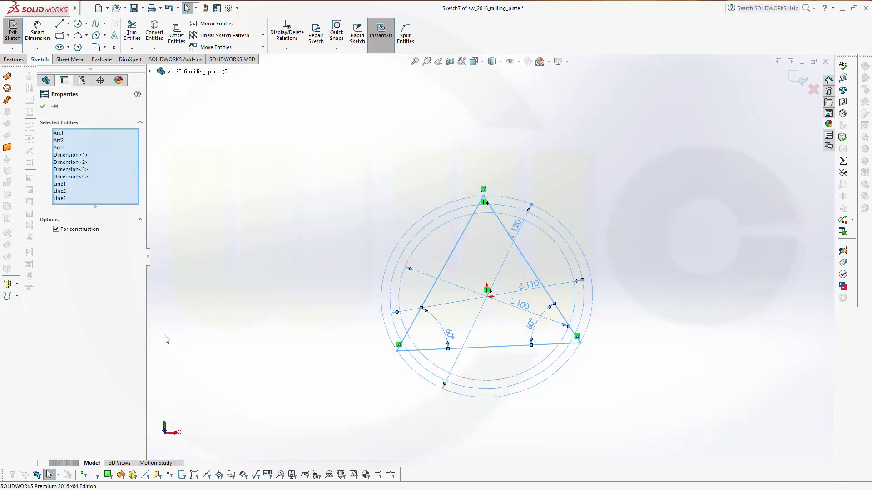
left_click(57, 230)
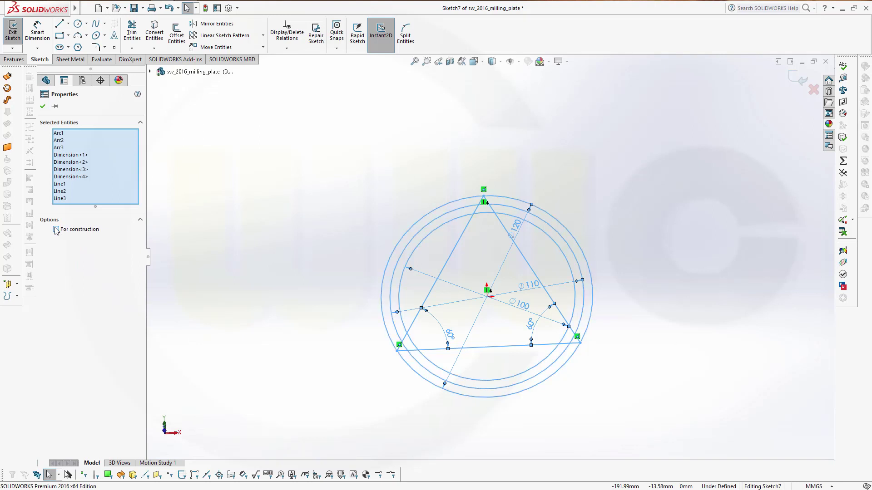
left_click(56, 230)
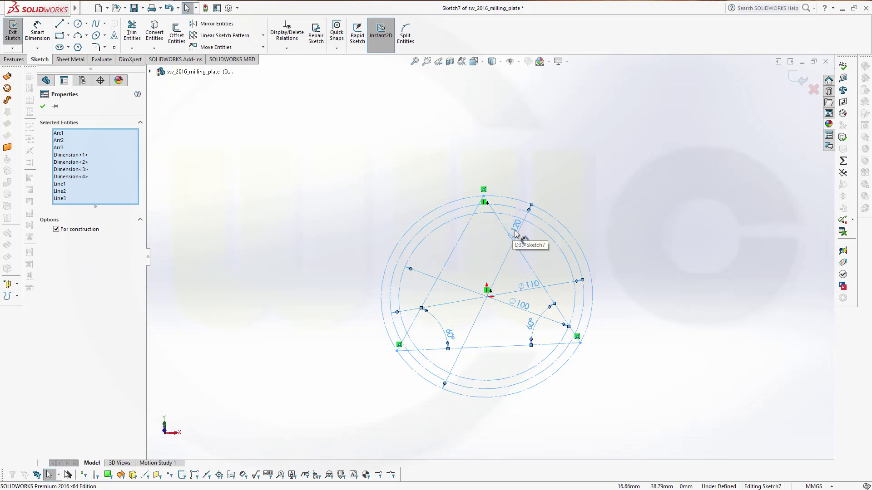
key("Escape")
- Change the Ø120 circle's diameter to 48 mm
double_click(501, 258)
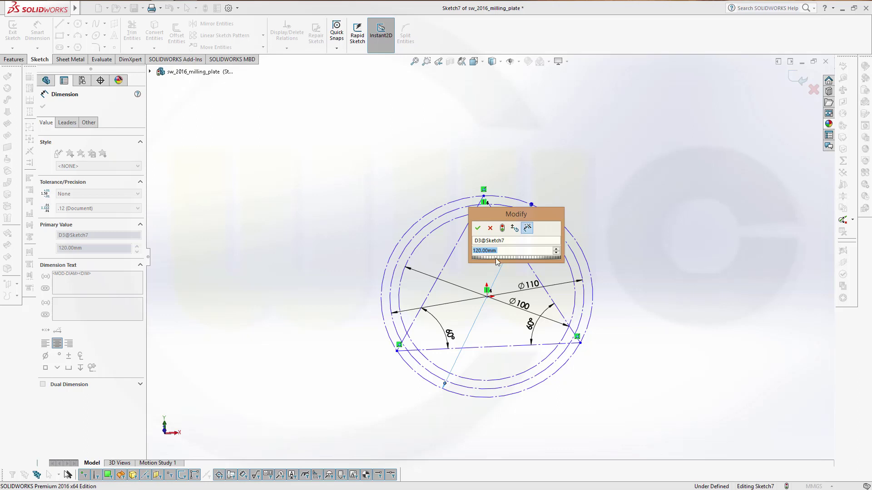
type("48")
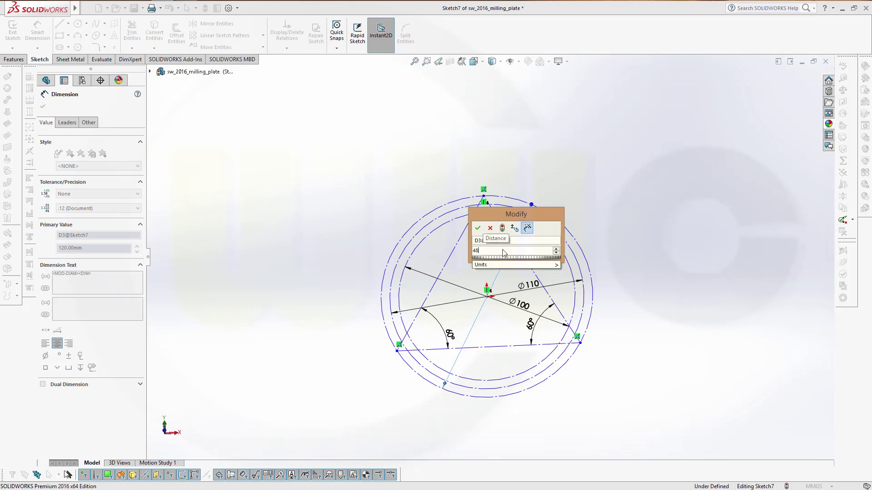
key("Return")
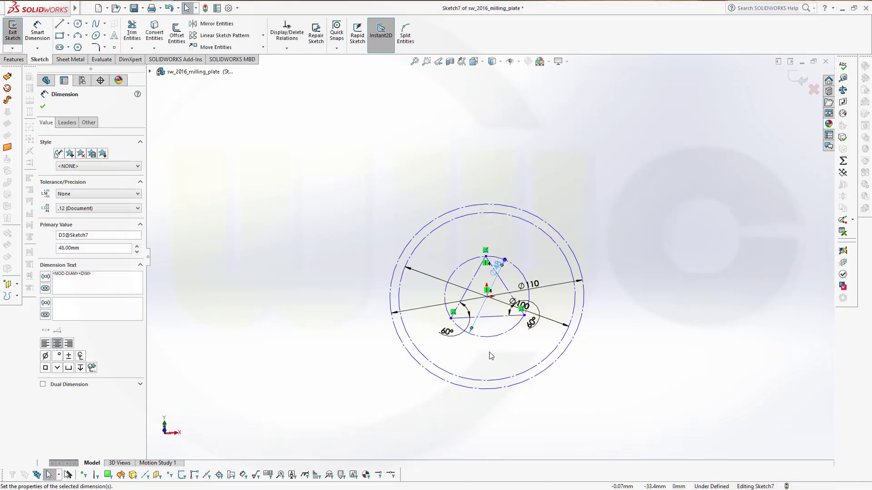
scroll(492, 354, "down", 2)
scroll(432, 136, "down", 1)
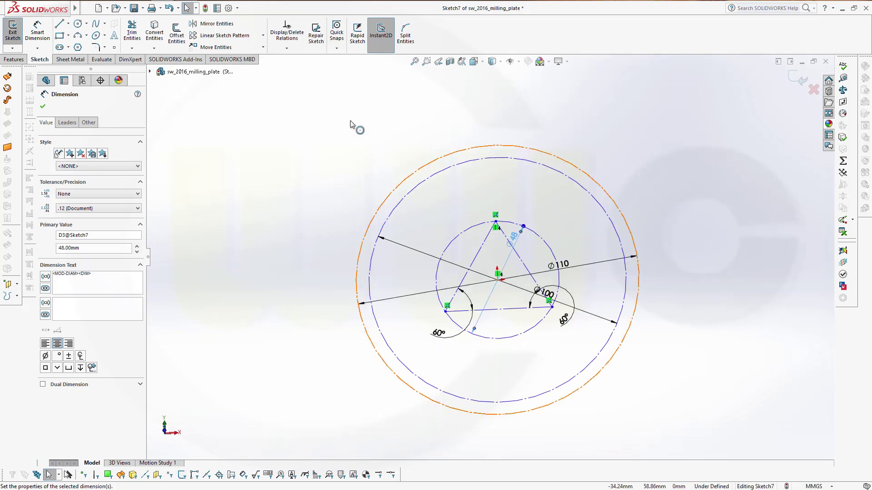
- Draw three overlapping circles, each centred on one triangle corner and passing through another
left_click(77, 23)
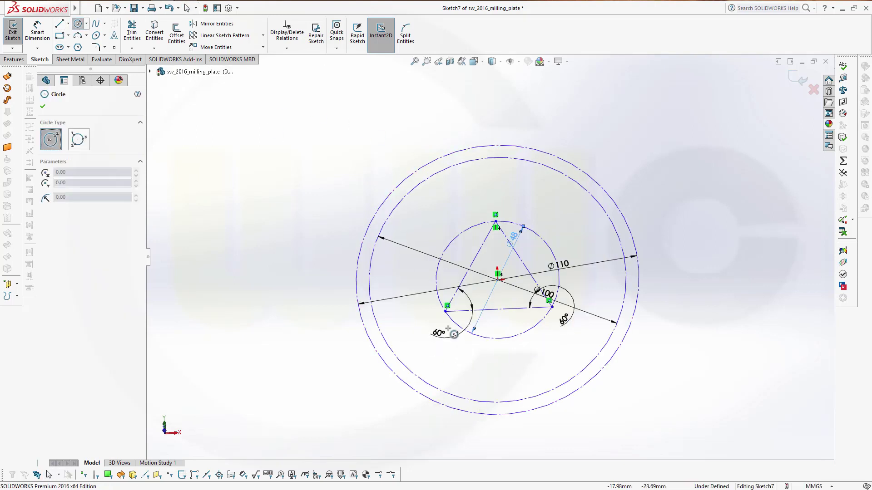
left_click(447, 306)
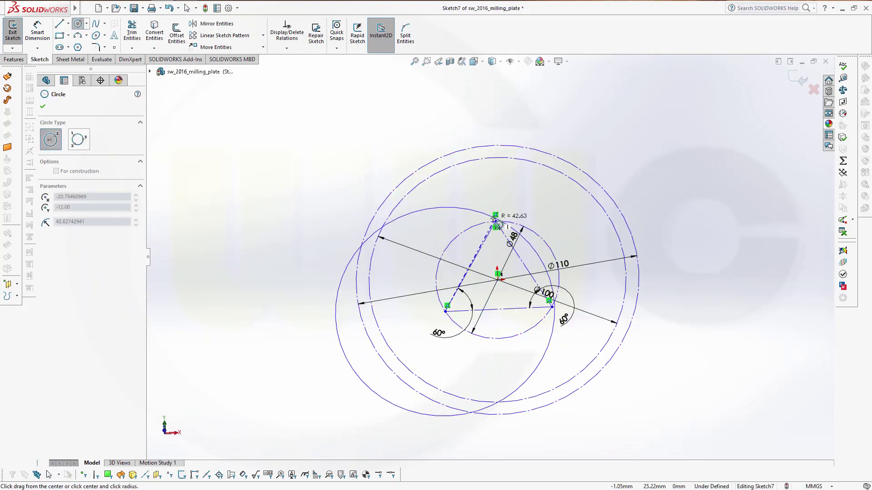
left_click(501, 225)
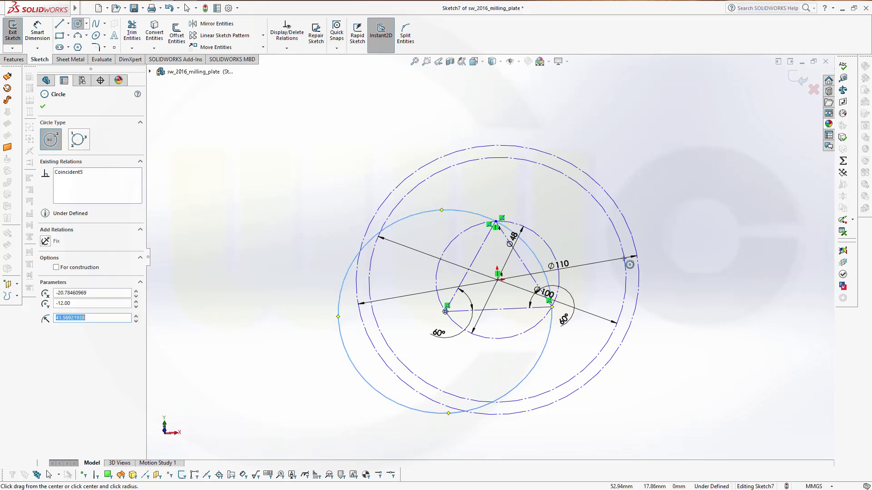
left_click(553, 308)
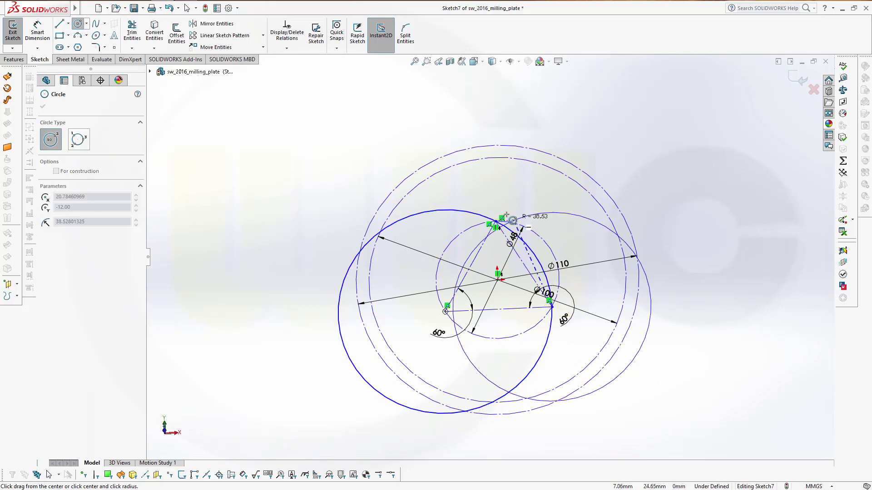
left_click(501, 224)
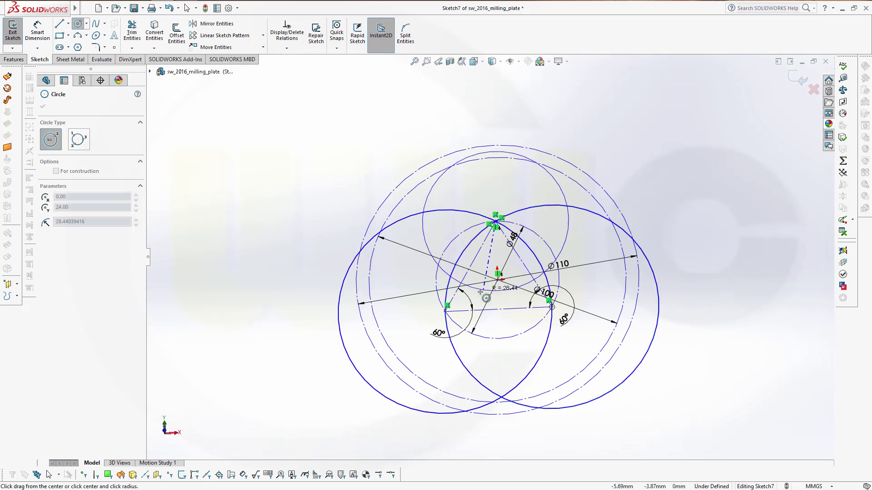
left_click(446, 312)
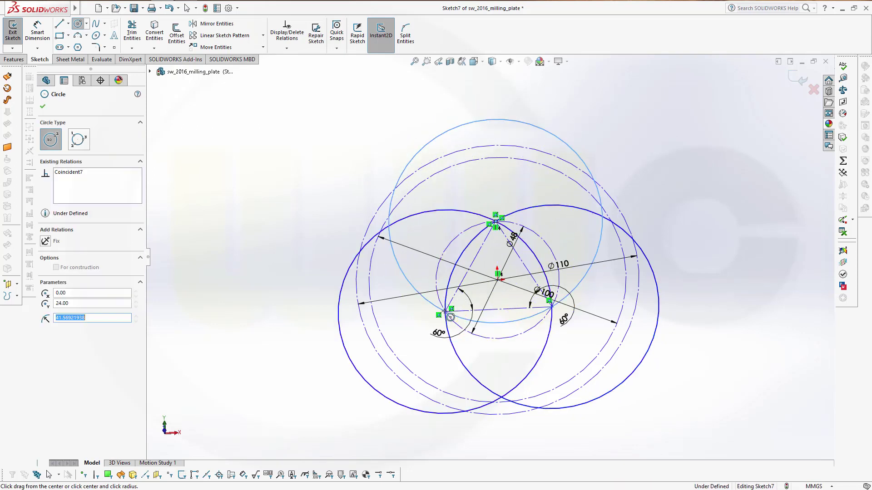
key("Escape")
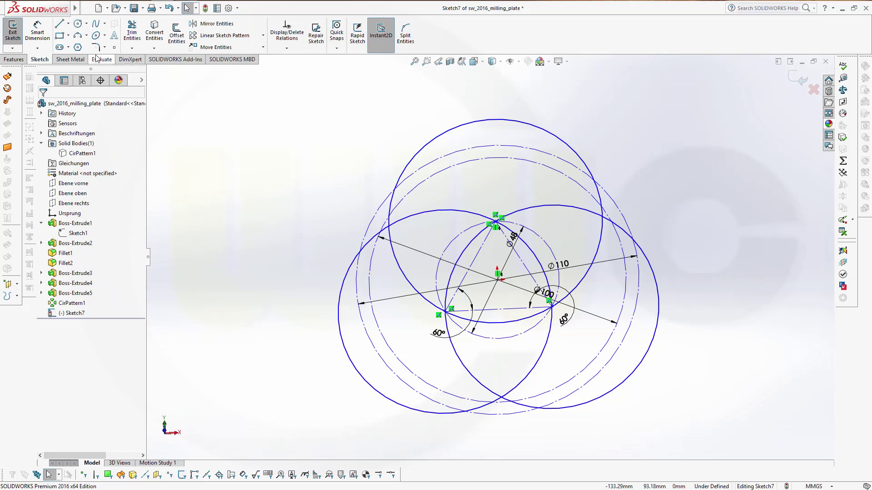
- Power-trim the extra outer arcs so three arcs remain as a curved triangle
left_click(131, 32)
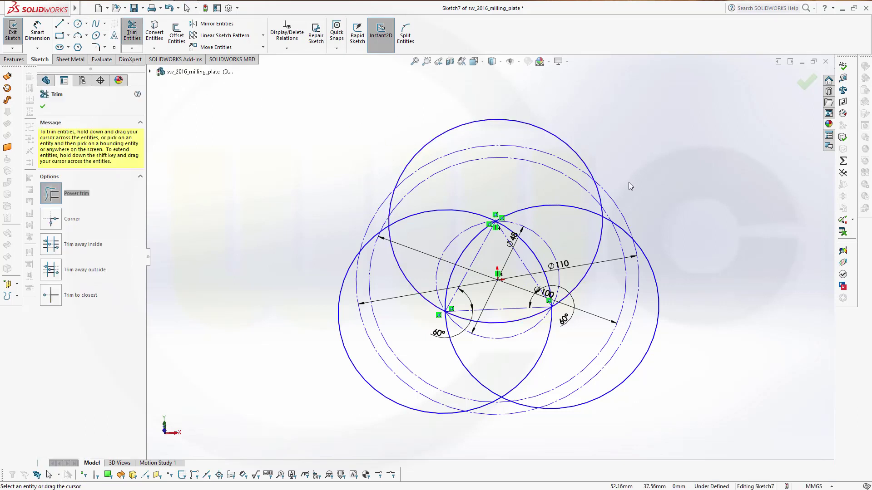
mouse_move(599, 182)
left_mouse_down()
mouse_move(465, 166)
mouse_move(384, 179)
mouse_move(412, 134)
mouse_move(420, 149)
mouse_move(392, 212)
mouse_move(396, 254)
mouse_move(379, 283)
mouse_move(371, 222)
mouse_move(381, 204)
mouse_move(413, 204)
mouse_move(372, 227)
left_mouse_up()
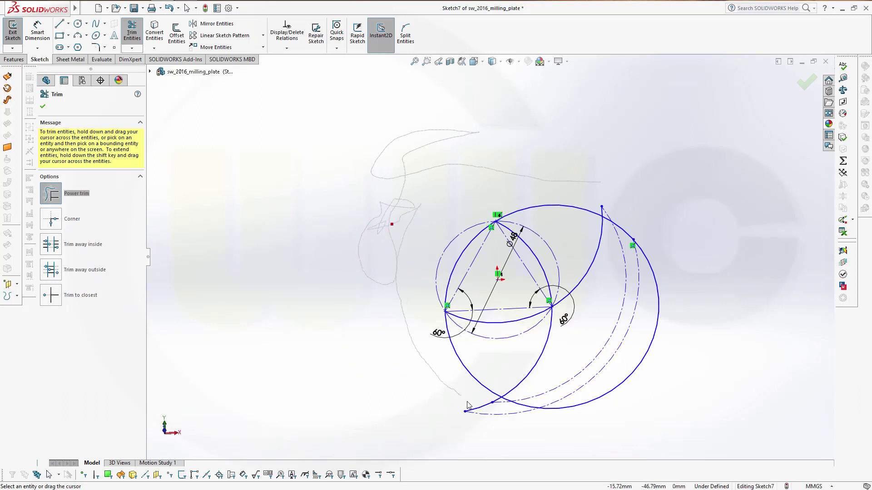
mouse_move(498, 403)
left_mouse_down()
mouse_move(463, 420)
mouse_move(534, 397)
mouse_move(537, 415)
mouse_move(567, 397)
mouse_move(563, 409)
mouse_move(475, 391)
mouse_move(503, 384)
mouse_move(475, 371)
mouse_move(571, 366)
mouse_move(618, 269)
mouse_move(588, 236)
mouse_move(581, 202)
mouse_move(607, 205)
mouse_move(605, 218)
mouse_move(625, 231)
mouse_move(589, 208)
mouse_move(609, 214)
left_mouse_up()
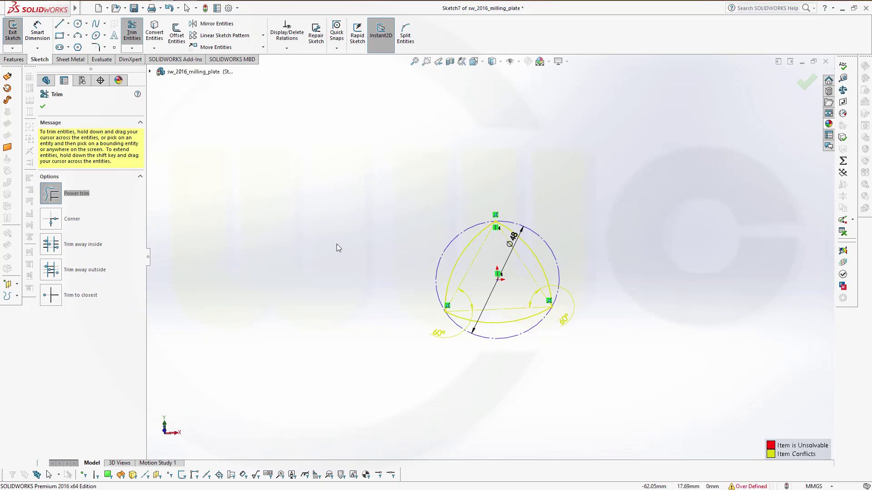
key("Escape")
- Delete the conflicting 60° angle dimension
left_click(437, 333)
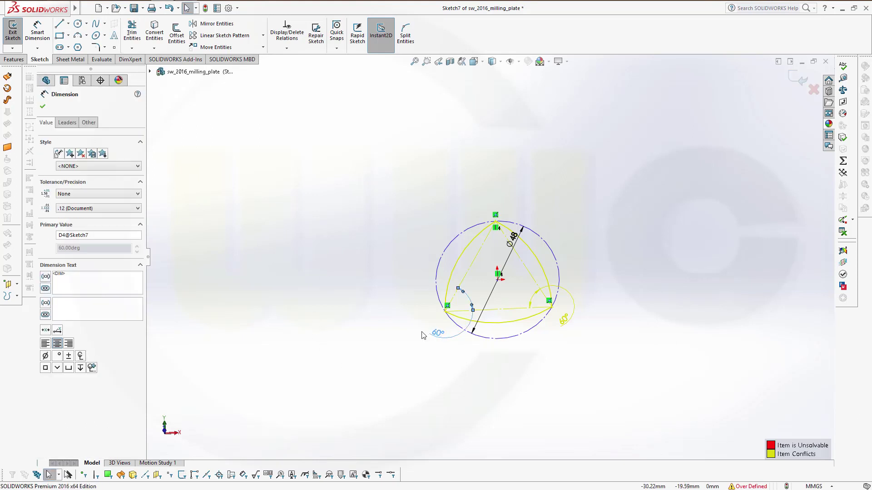
key("Escape")
left_click(573, 323)
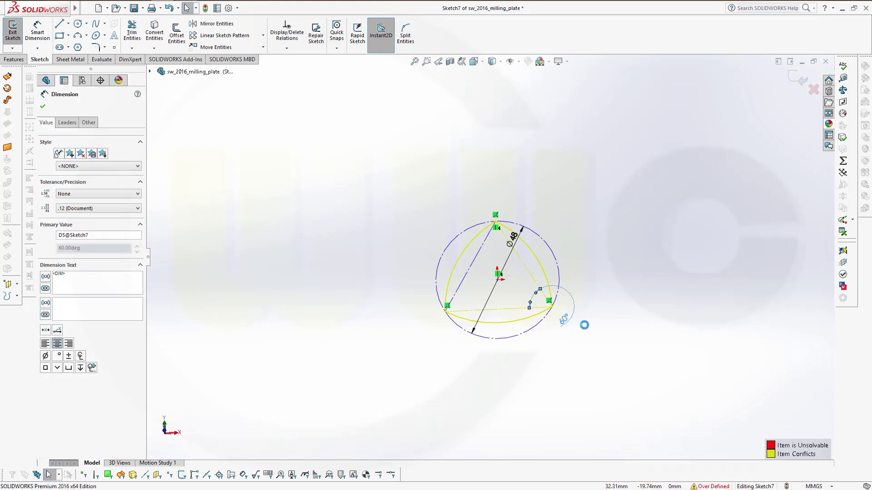
key("Delete")
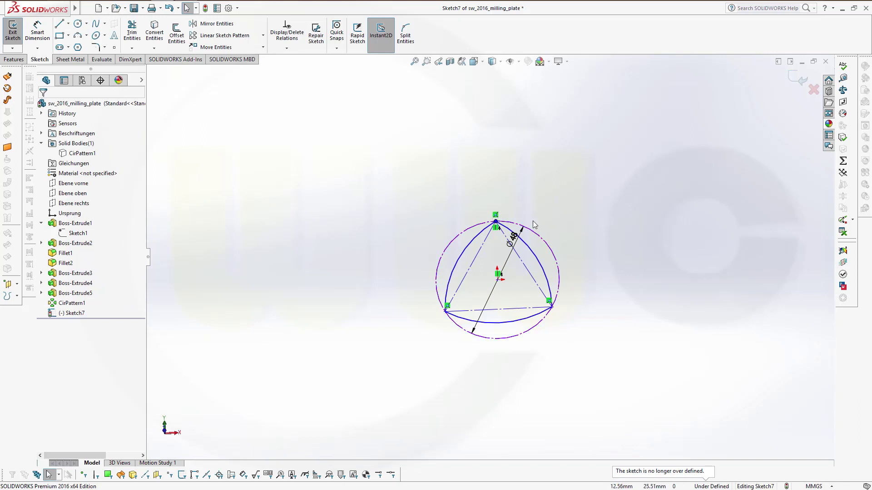
- Make the circle's centre point coincident with the origin and exit the fully defined sketch
left_click_drag(551, 308, 627, 327)
key("Escape")
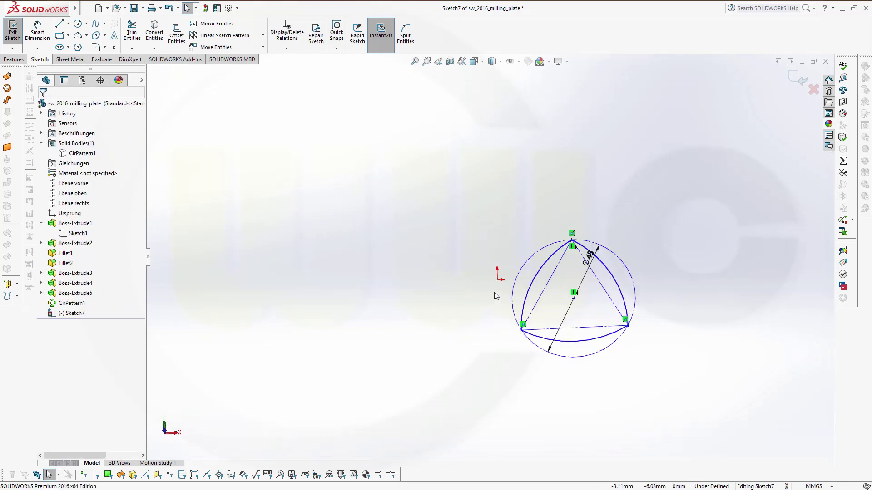
left_click(574, 298)
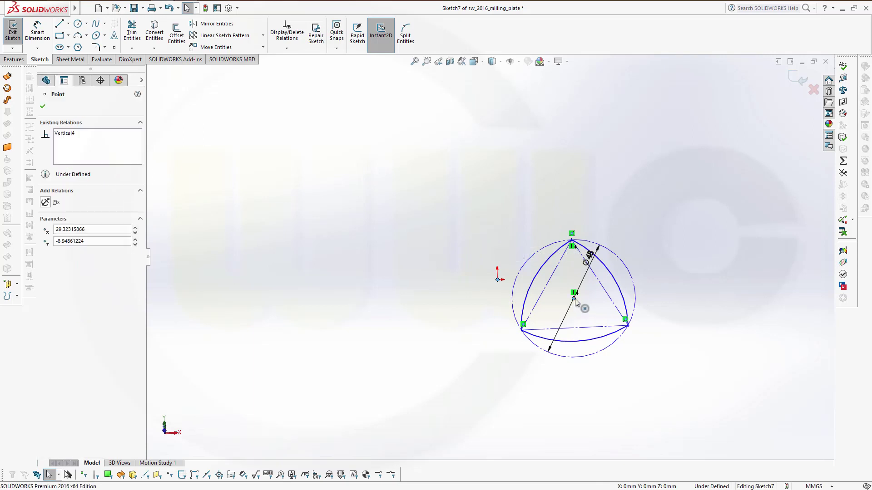
left_click(498, 280, "ctrl")
left_click(46, 274)
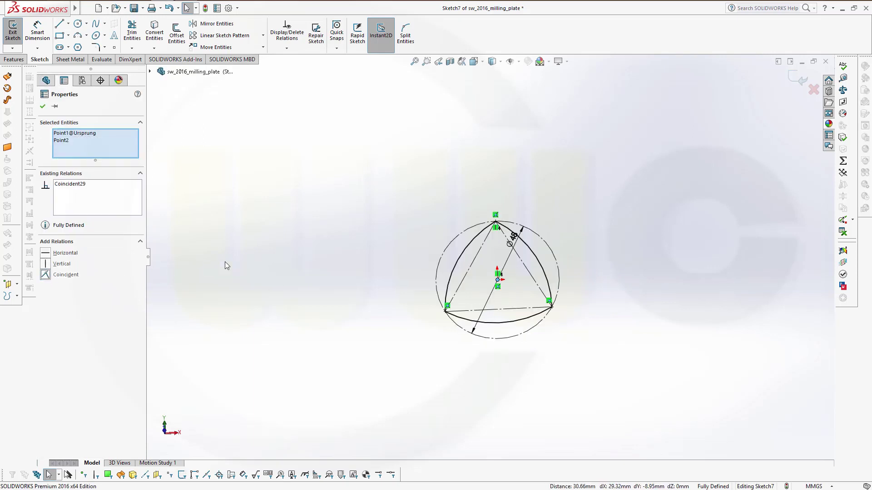
left_click(655, 176)
left_click(799, 80)
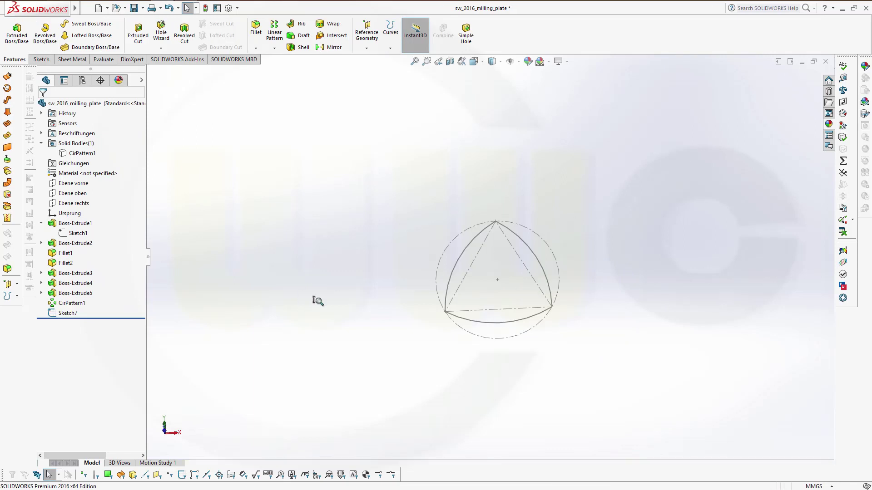
- Start a boss extrusion of Sketch7 with the direction flipped downward
mouse_move(315, 300)
middle_mouse_down()
mouse_move(311, 279)
mouse_move(359, 302)
mouse_move(346, 245)
mouse_move(369, 253)
middle_mouse_up()
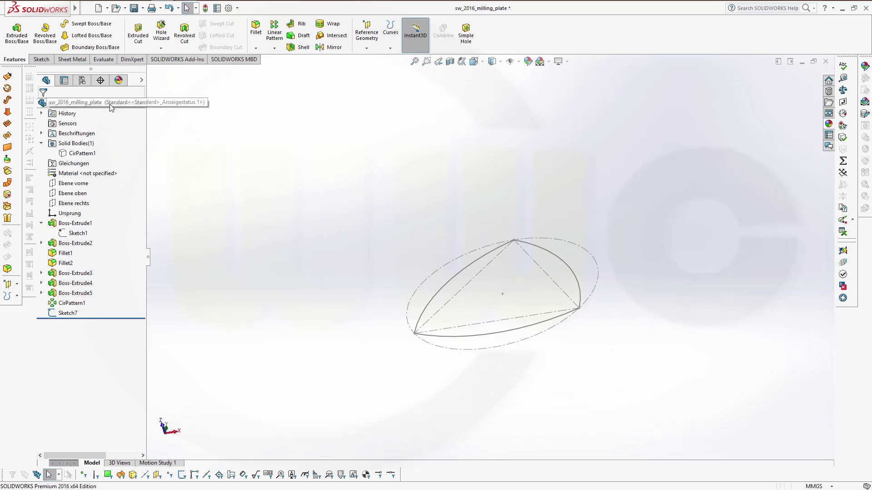
left_click(16, 34)
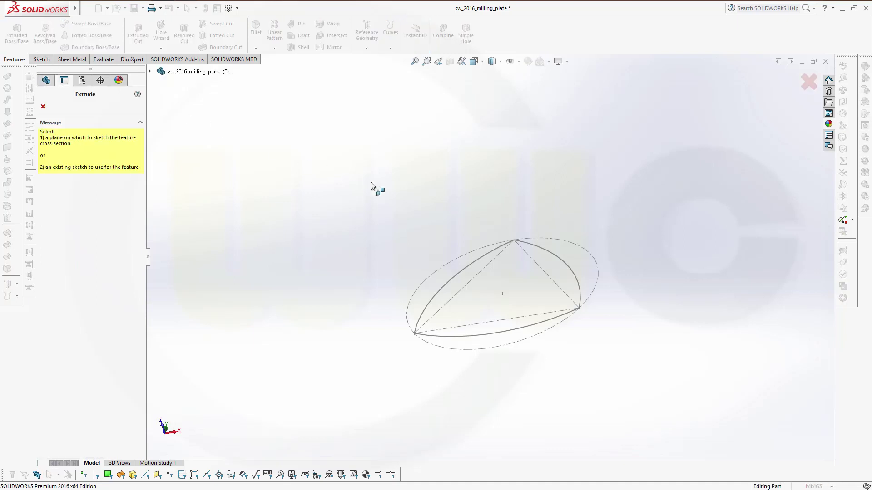
left_click(445, 288)
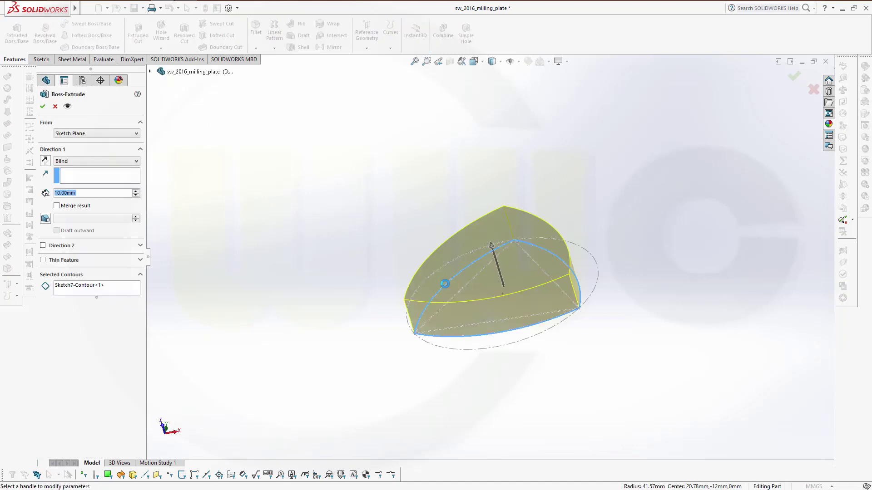
left_click(44, 162)
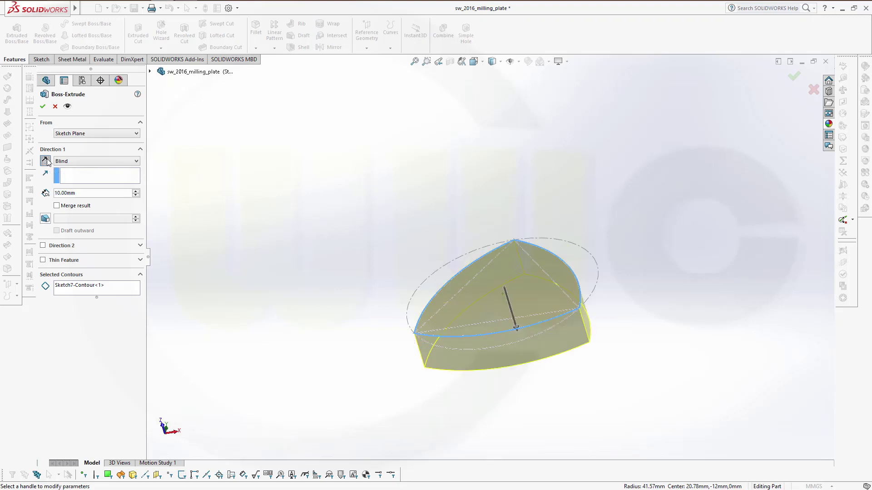
- Start the extrusion from a 10 mm offset with 4 mm depth and confirm Boss-Extrude6
left_click(137, 134)
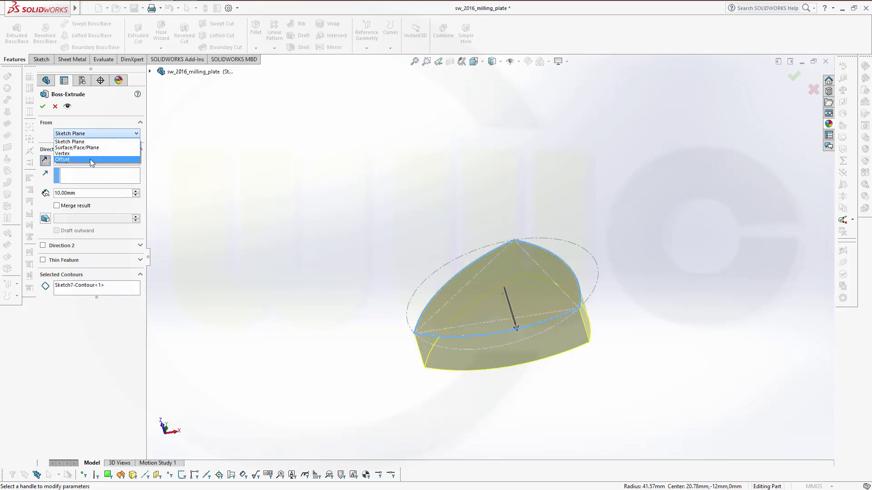
left_click(90, 159)
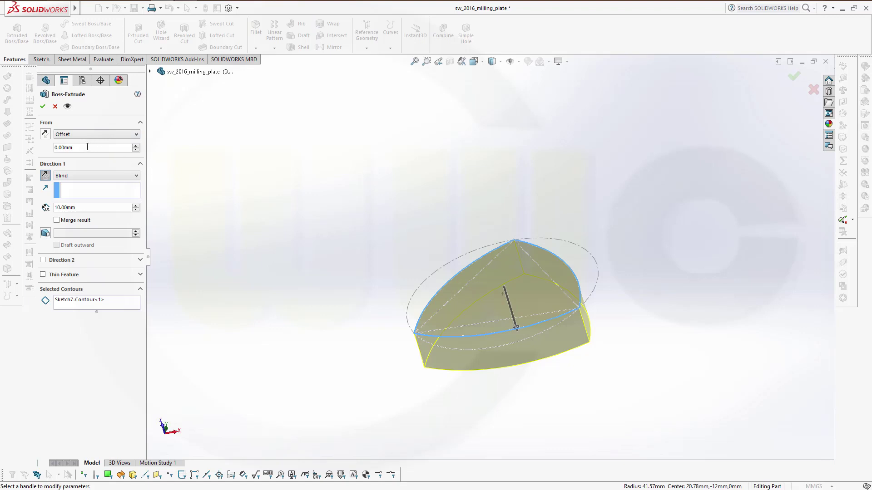
type("10")
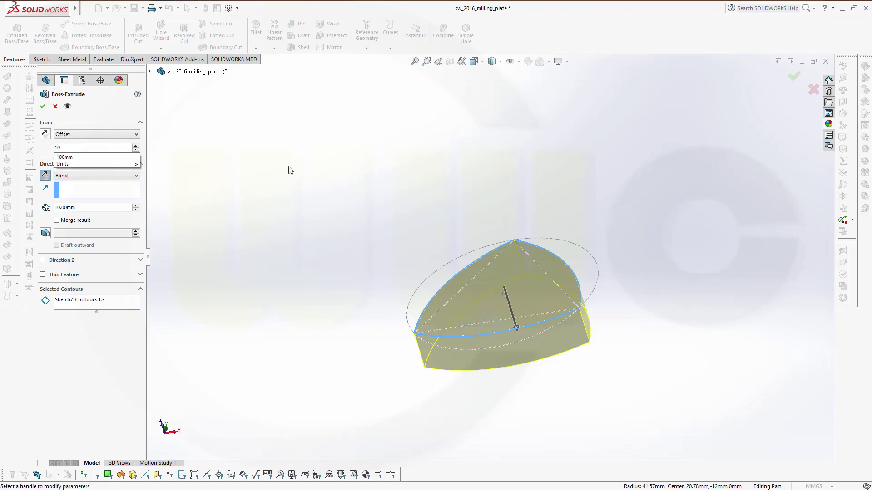
key("Return")
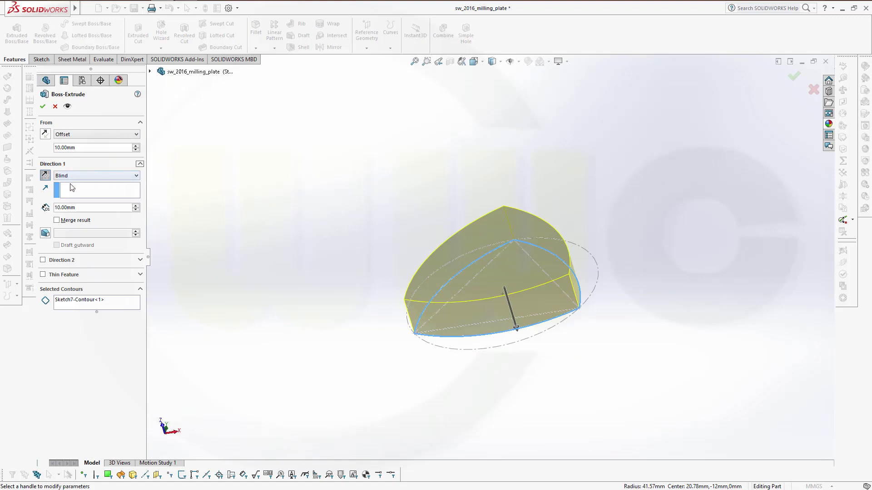
key("Tab")
type("4")
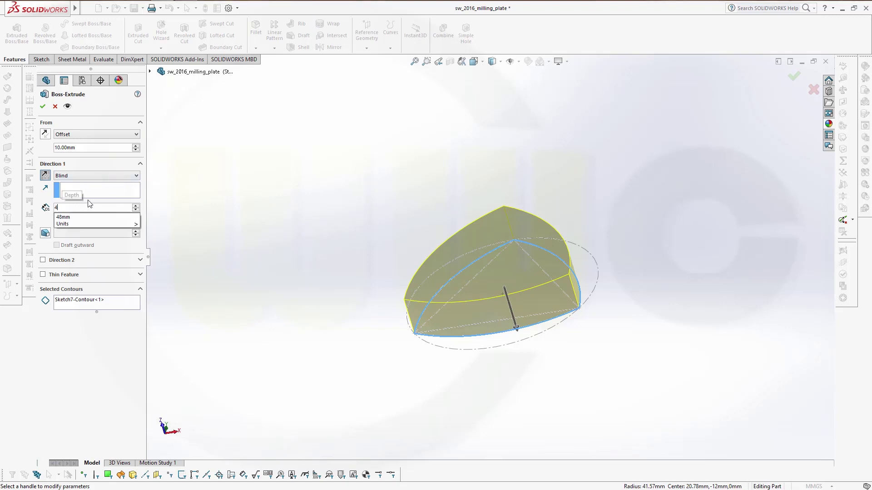
key("Return")
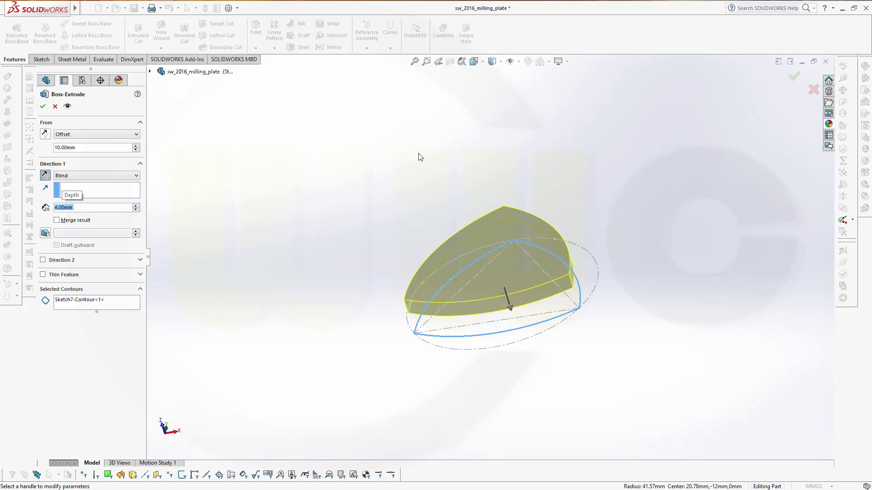
key("Return")
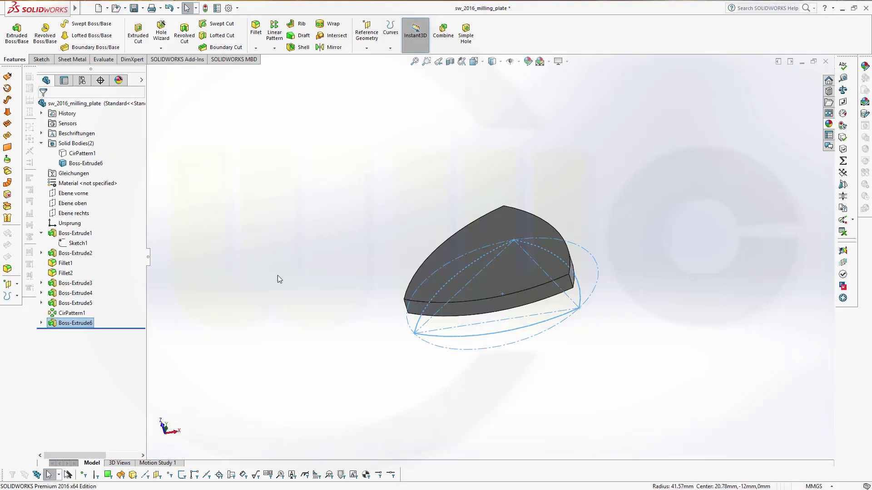
- Begin a new sketch on the Ebene vorne plane
middle_click_drag(203, 365, 242, 326)
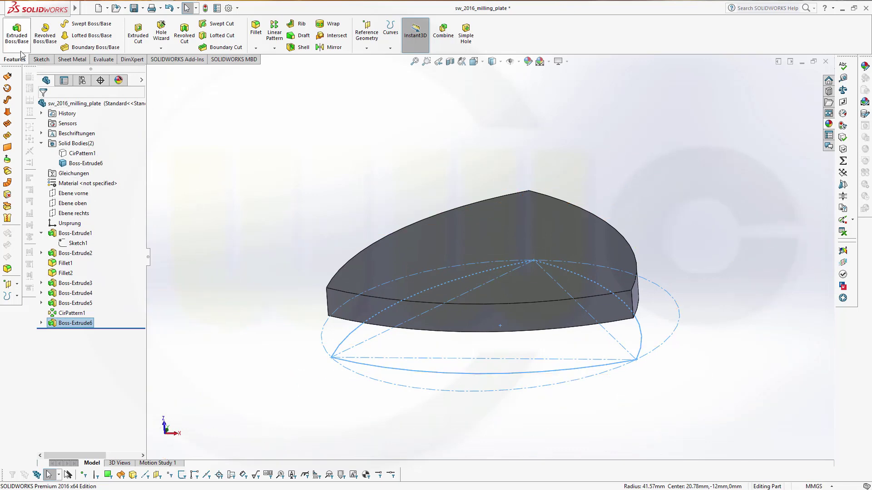
left_click(40, 60)
left_click(13, 29)
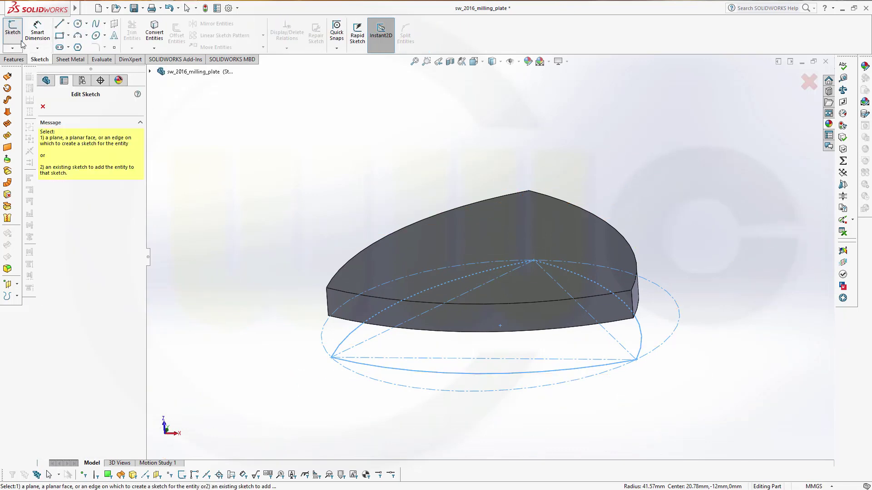
left_click(150, 72)
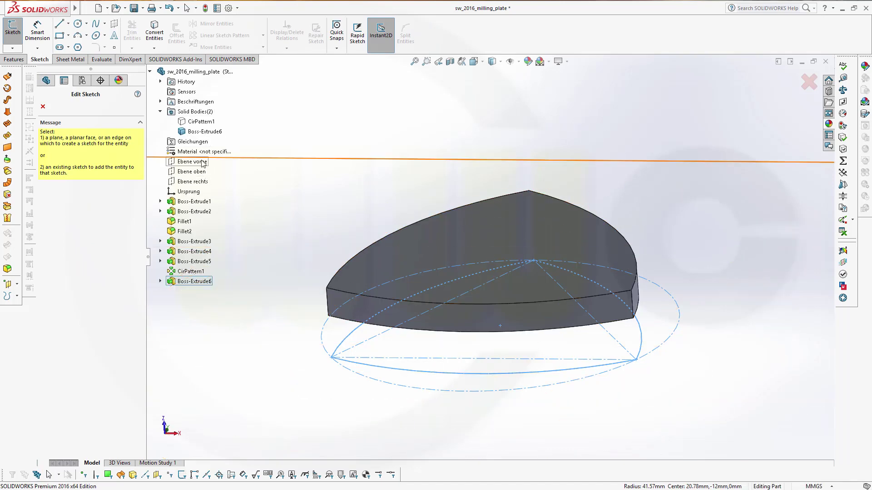
left_click(193, 162)
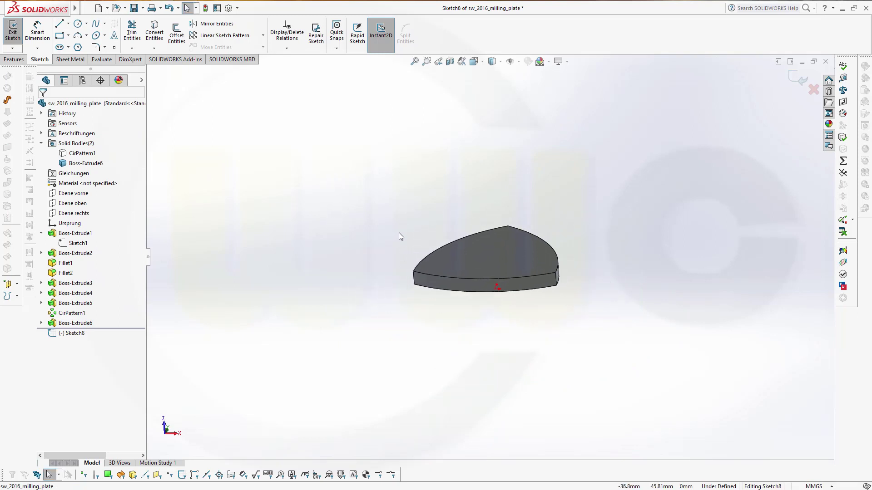
- Draw a small six-sided polygon centred on the origin
middle_click_drag(399, 236, 412, 348)
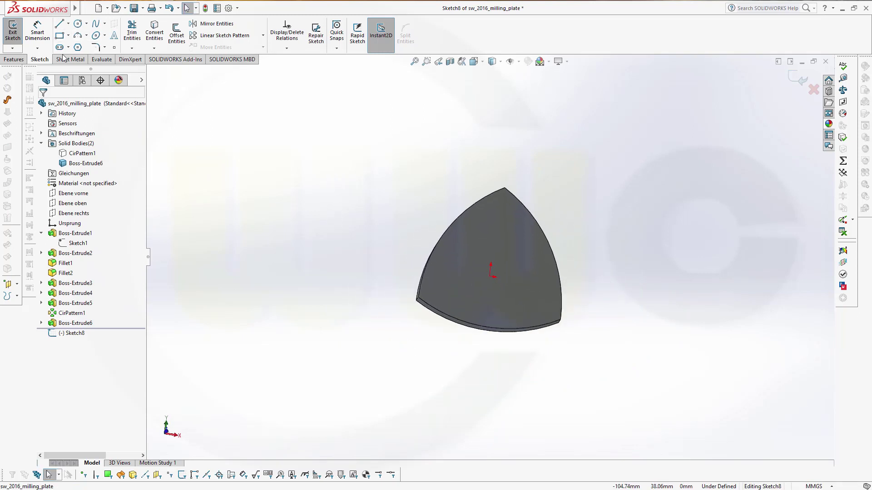
left_click(78, 47)
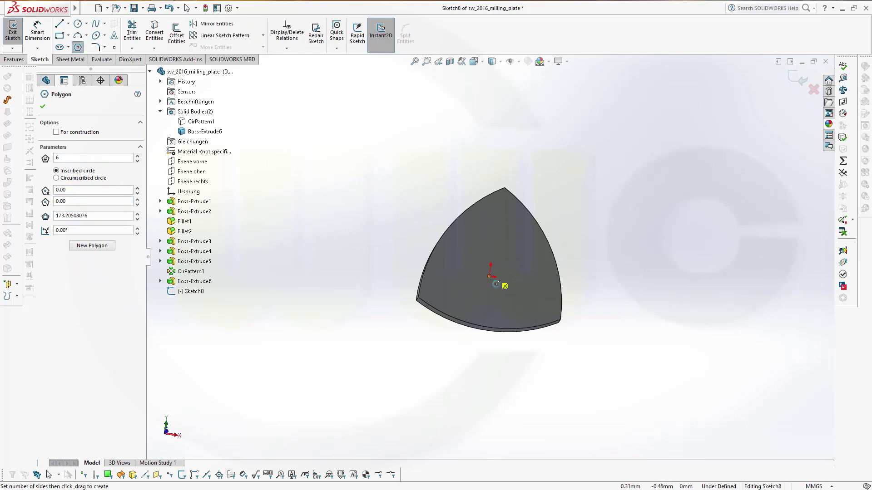
left_click_drag(491, 275, 501, 273)
key("Escape")
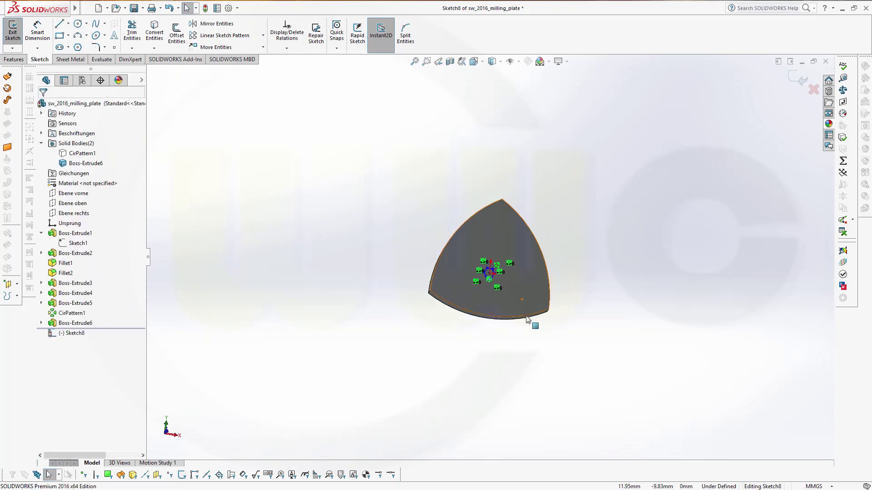
scroll(500, 282, "down", 5)
scroll(426, 145, "down", 2)
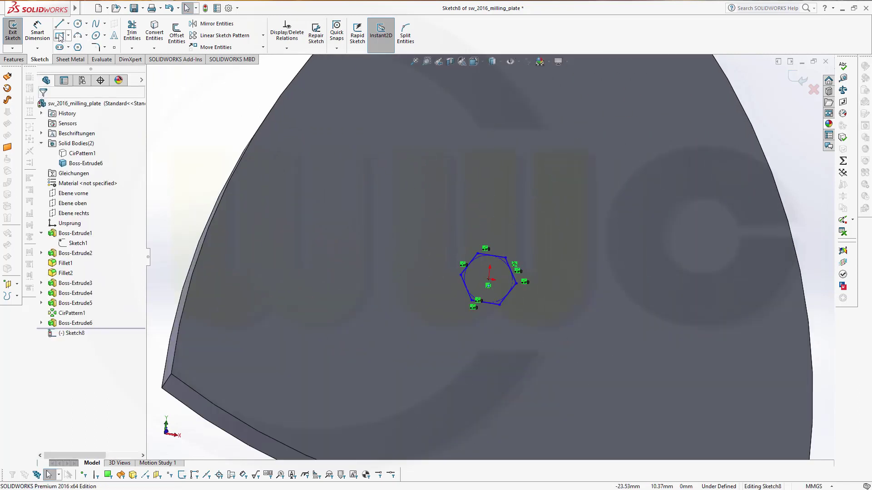
left_click(37, 32)
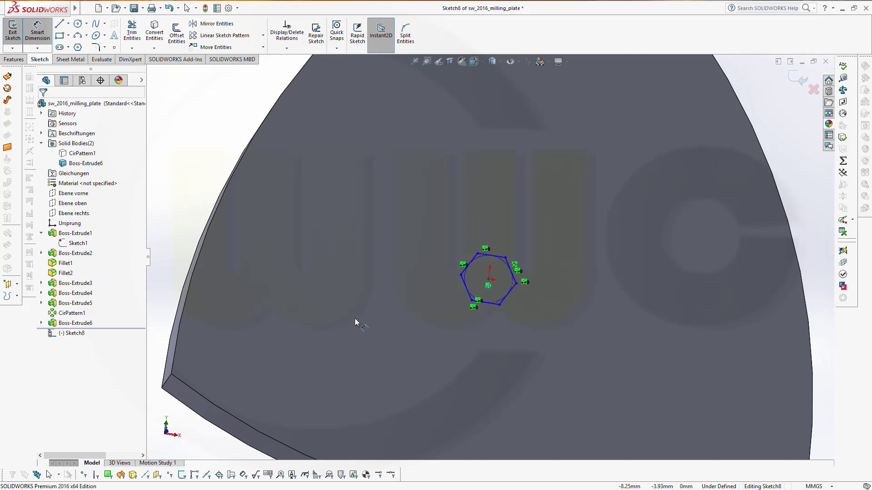
- Dimension a hexagon edge to 28 mm
left_click(464, 280)
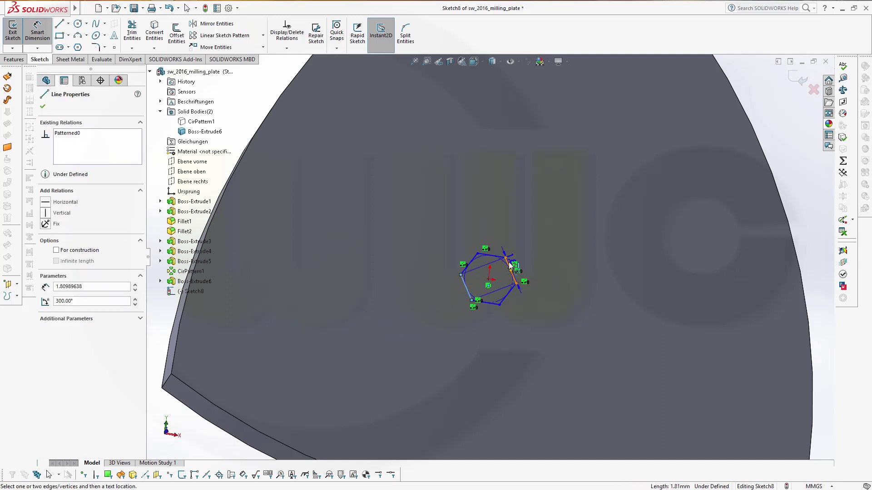
left_click(508, 330)
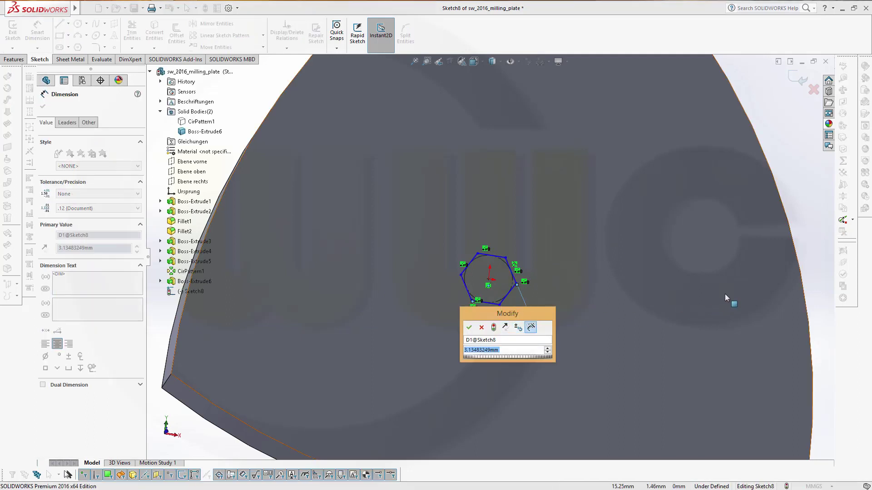
type("28")
key("Return")
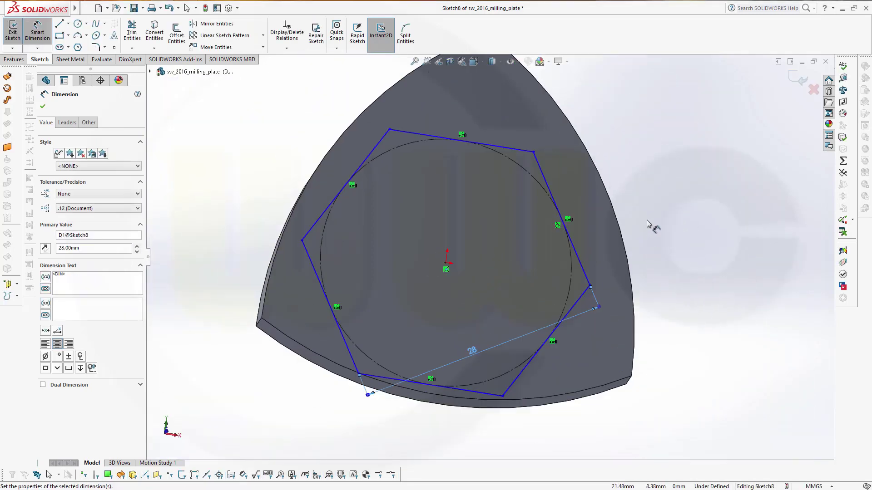
key("Escape")
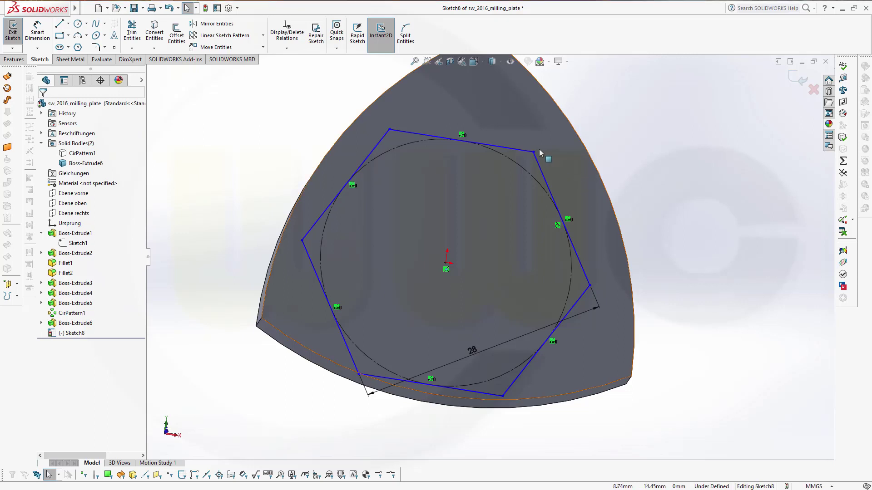
- Add a Vertical relation between the top vertex and the hexagon's centre point
left_click_drag(533, 152, 468, 126)
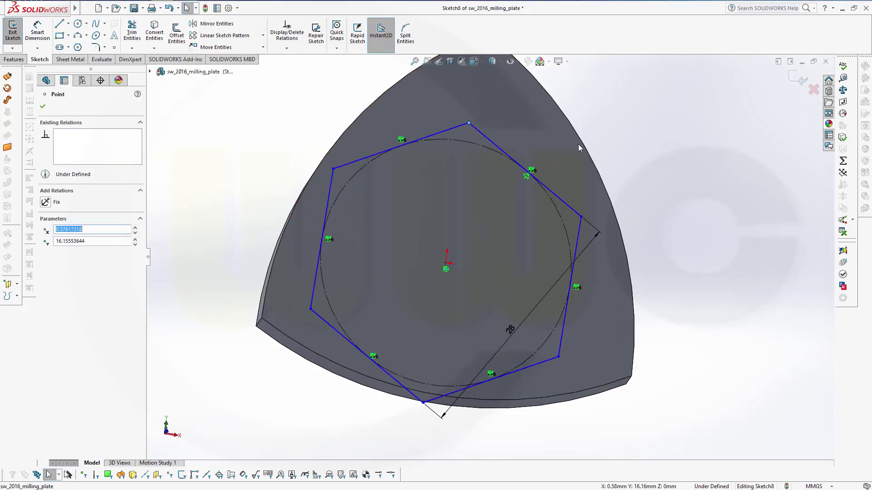
left_click(446, 268, "ctrl")
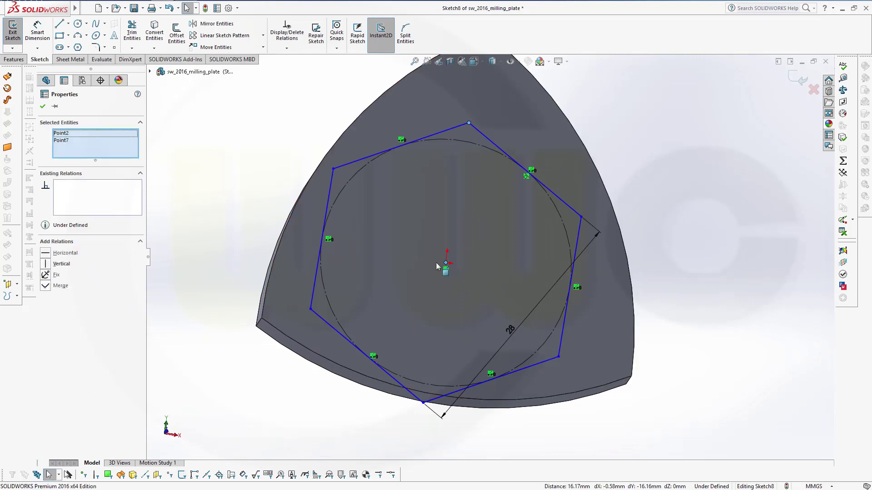
left_click(45, 265)
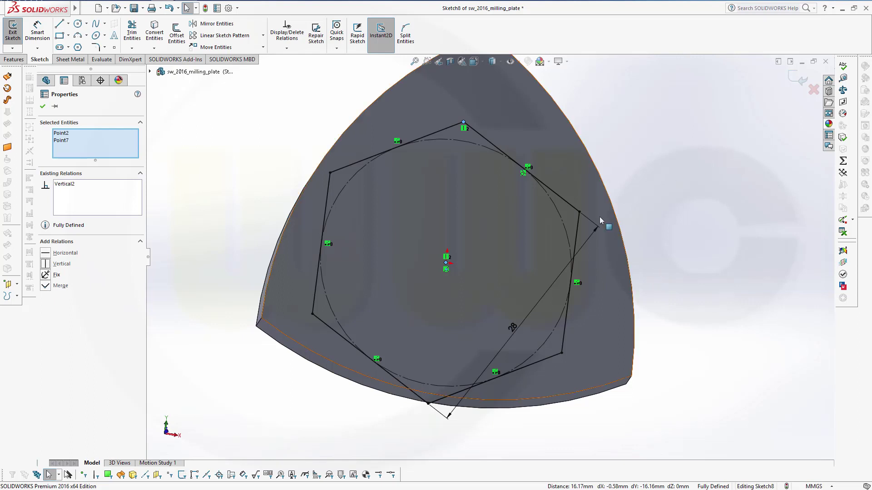
middle_click_drag(603, 220, 590, 250)
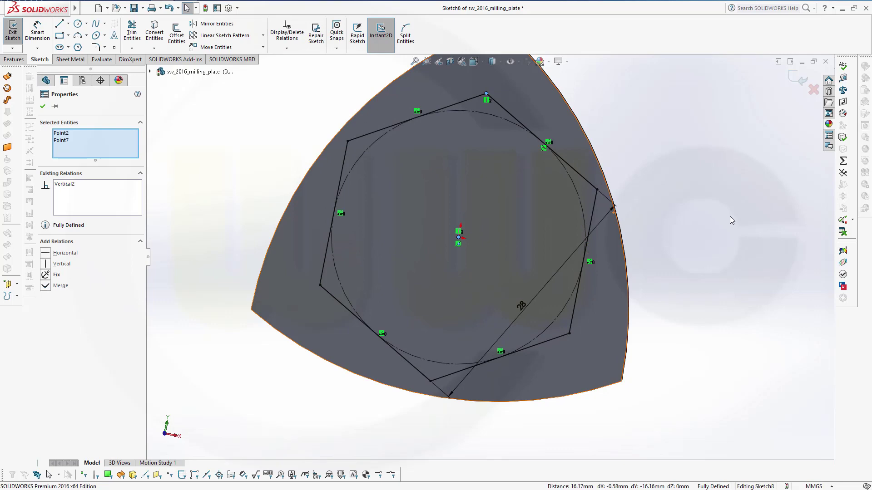
- Exit the hexagon sketch and view the part edge-on
left_click(798, 78)
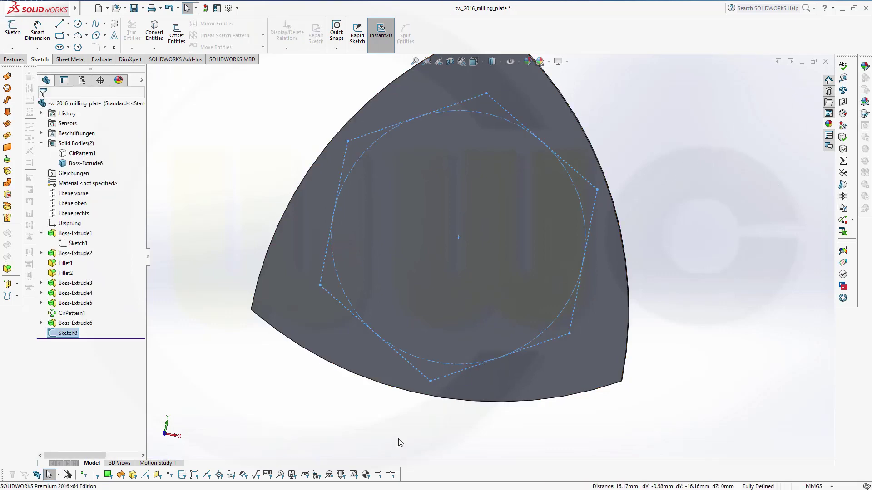
scroll(388, 395, "up", 5)
mouse_move(385, 353)
middle_mouse_down()
mouse_move(409, 266)
mouse_move(395, 287)
mouse_move(446, 330)
middle_mouse_up()
scroll(445, 341, "down", 5)
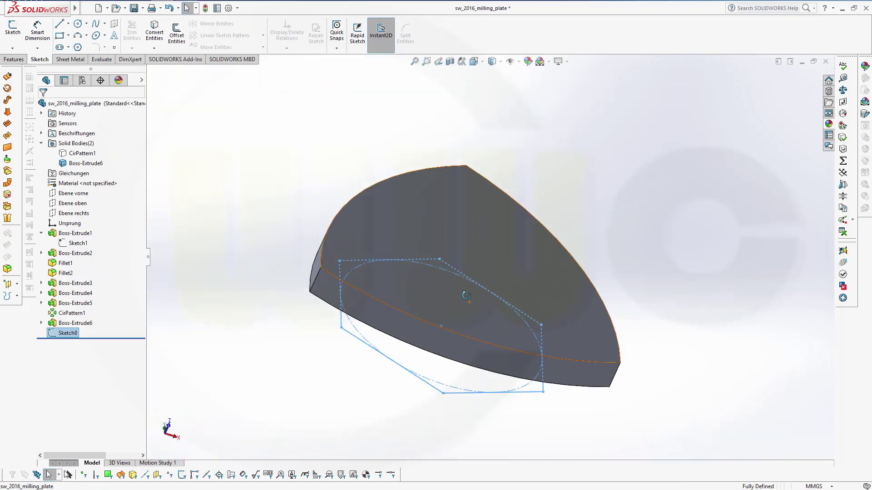
middle_click_drag(466, 296, 466, 247)
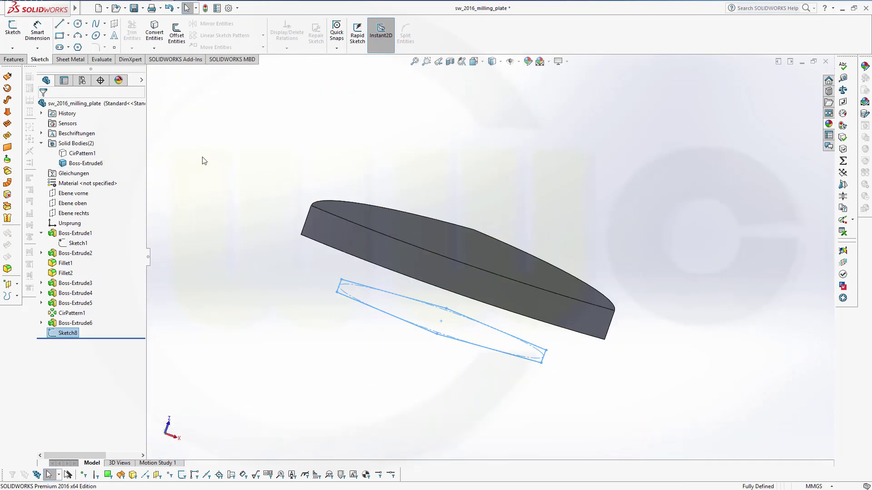
- Start a reversed boss extrusion of the hexagon starting from an offset
left_click(14, 60)
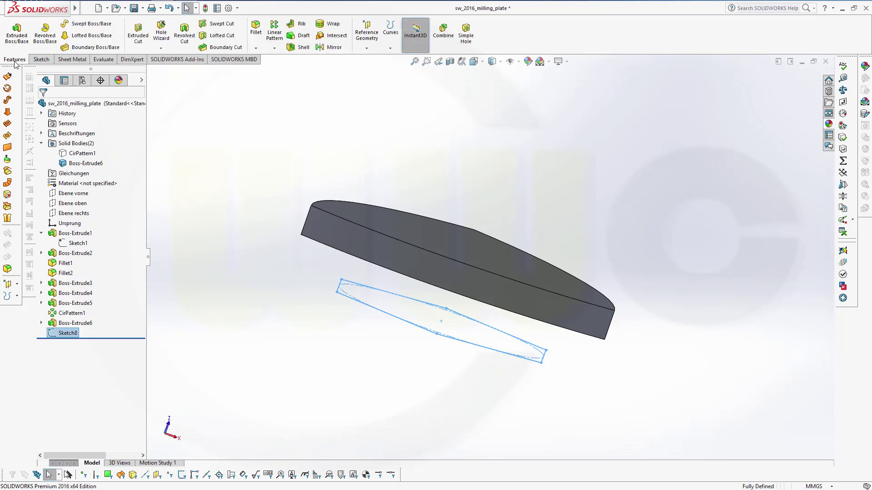
left_click(16, 32)
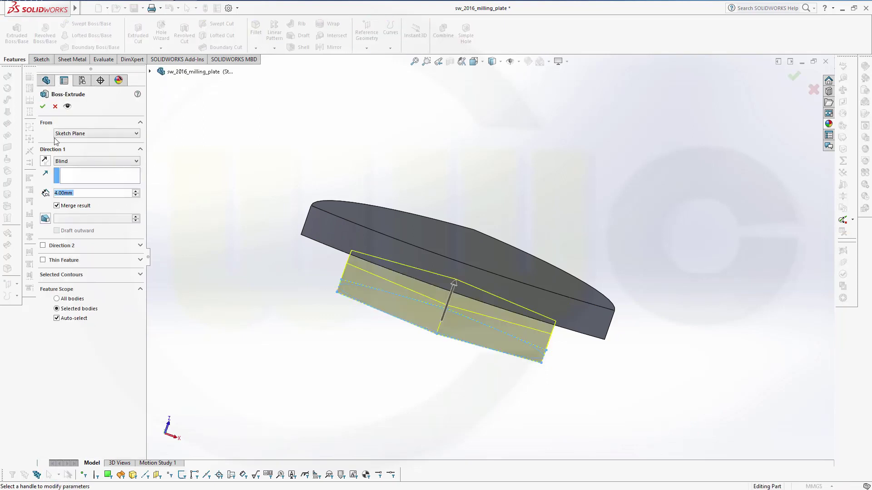
left_click(45, 161)
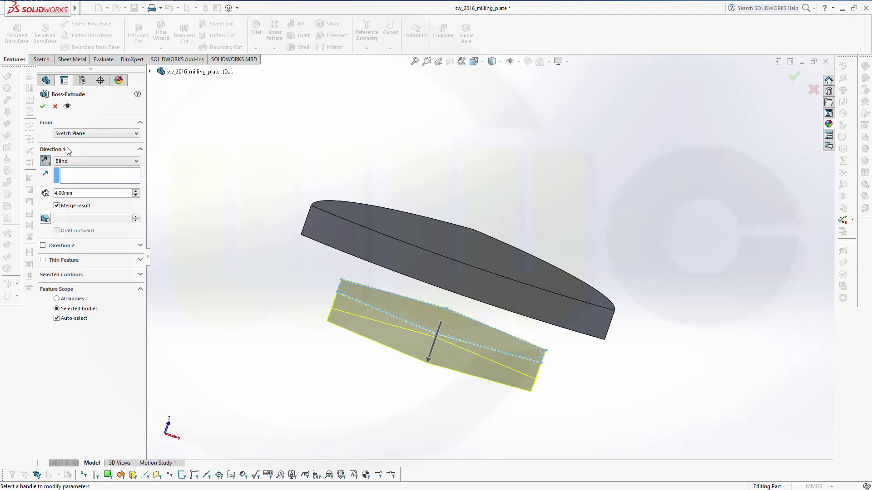
left_click(74, 194)
left_click(106, 133)
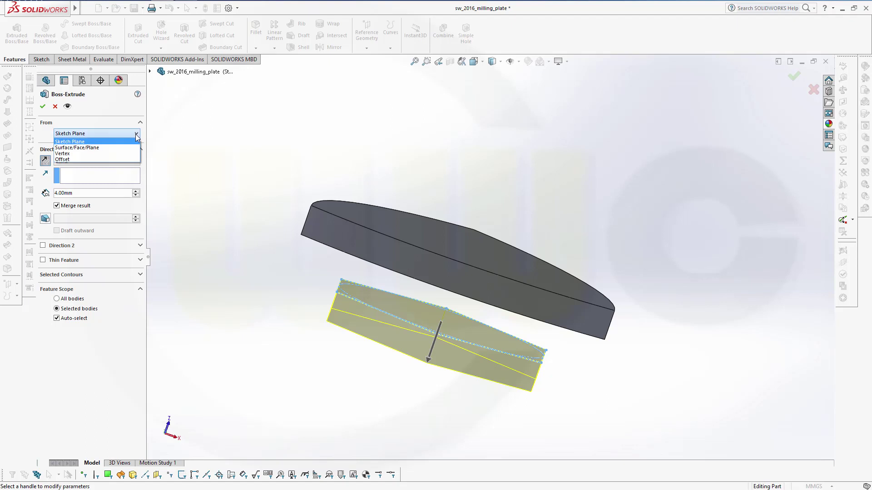
left_click(83, 159)
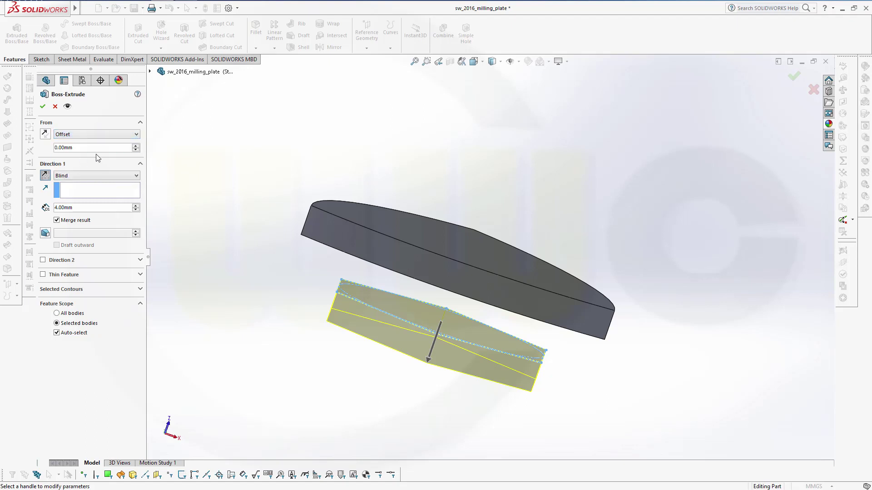
- Set a 10 mm start offset and 8 mm depth, then confirm Boss-Extrude7
double_click(87, 149)
type("10")
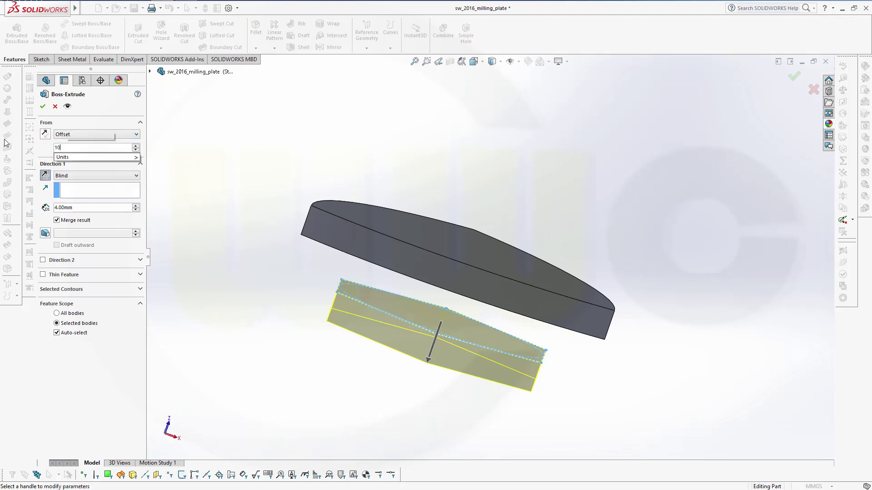
key("Return")
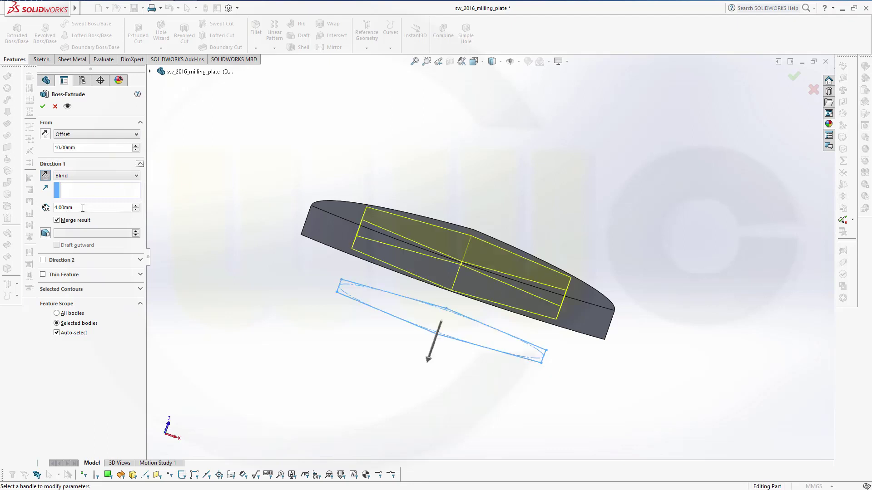
double_click(83, 208)
type("8")
key("Return")
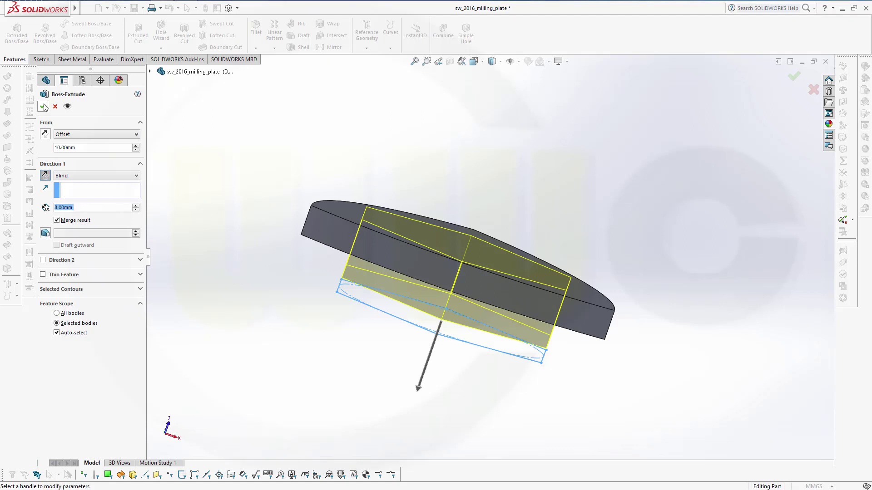
key("Return")
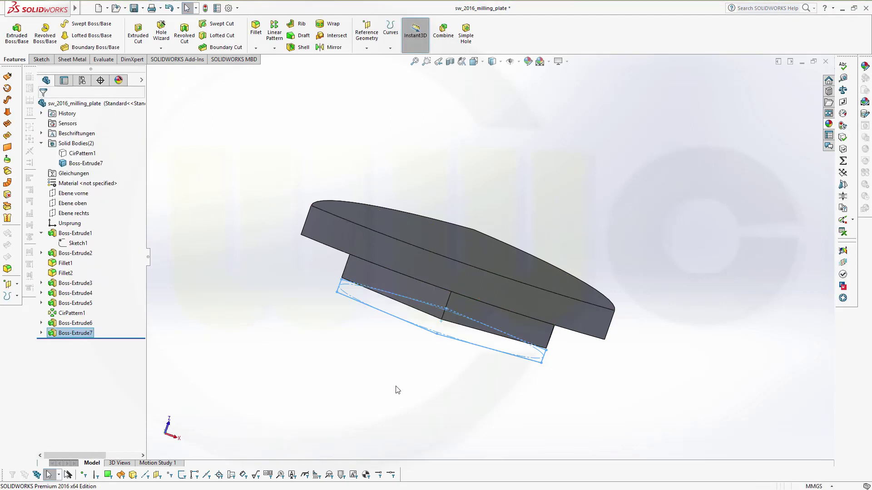
- Orbit to the part's underside and restore the triangle-and-circles Sketch10
mouse_move(387, 431)
middle_mouse_down()
mouse_move(383, 391)
mouse_move(441, 393)
mouse_move(474, 277)
mouse_move(462, 399)
mouse_move(383, 356)
mouse_move(632, 435)
middle_mouse_up()
scroll(462, 400, "up", 3)
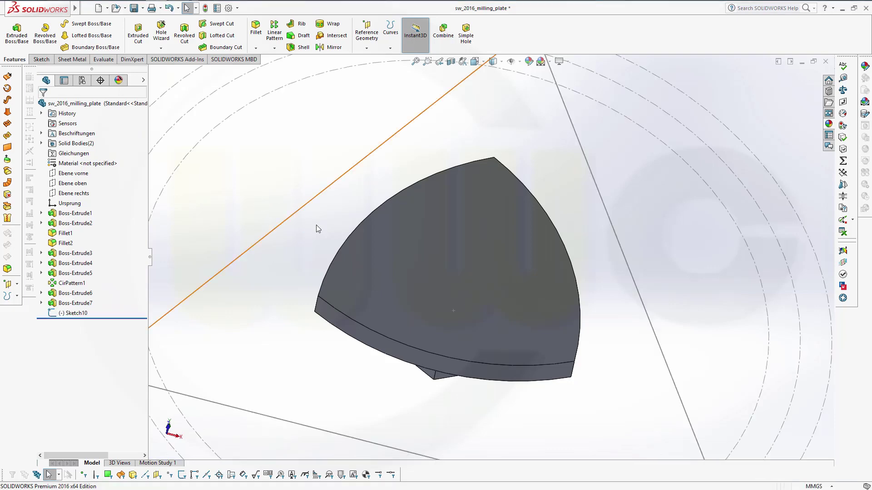
key("f")
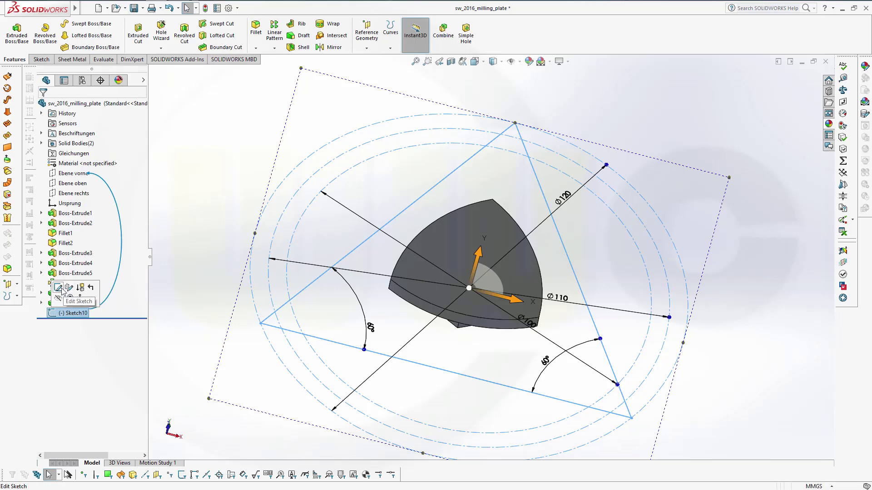
- Edit Sketch10 face-on and convert all its geometry to construction lines
left_click(58, 287)
mouse_move(560, 371)
middle_mouse_down()
mouse_move(525, 370)
mouse_move(532, 389)
mouse_move(559, 395)
mouse_move(554, 421)
middle_mouse_up()
key("ctrl+8")
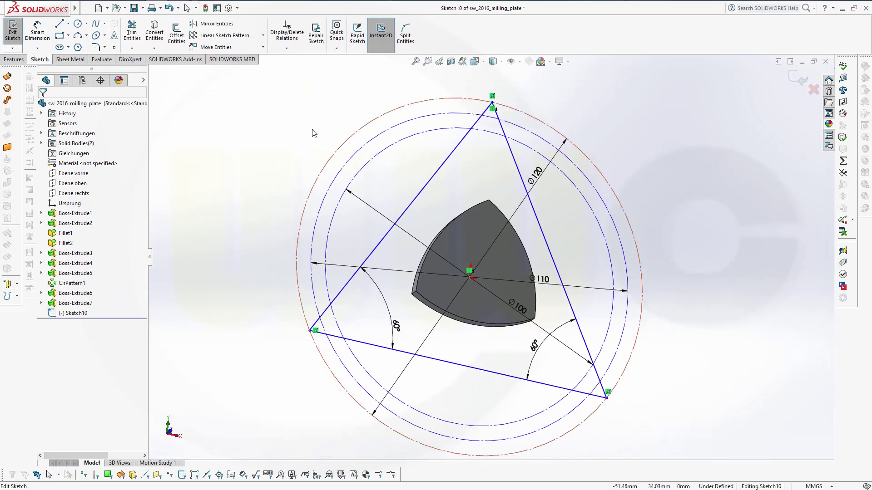
mouse_move(291, 119)
left_mouse_down()
mouse_move(394, 311)
mouse_move(710, 466)
left_mouse_up()
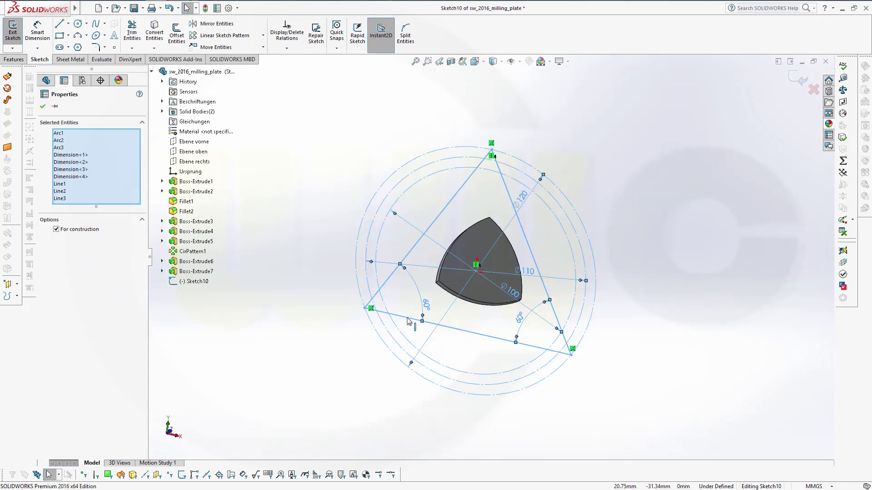
left_click(56, 230)
left_click(57, 230)
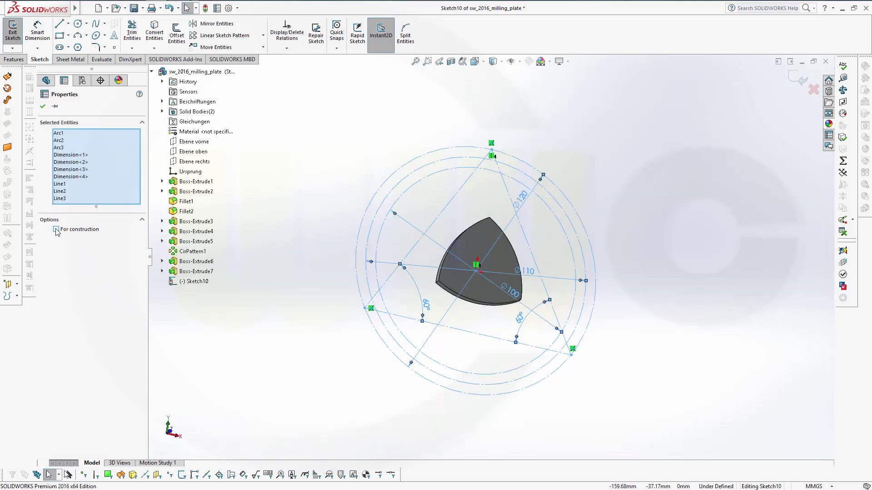
left_click(277, 316)
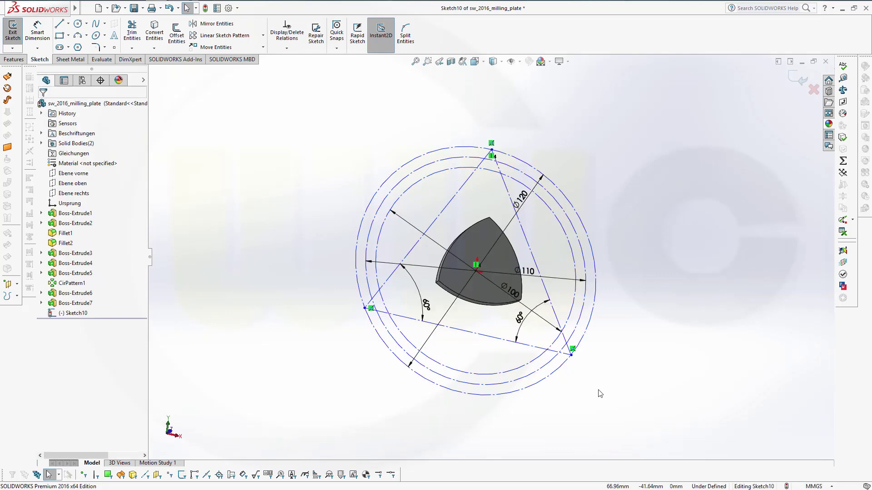
- Make the sketch's centre point coincident with the origin
mouse_move(600, 394)
middle_mouse_down()
mouse_move(625, 424)
mouse_move(564, 422)
middle_mouse_up()
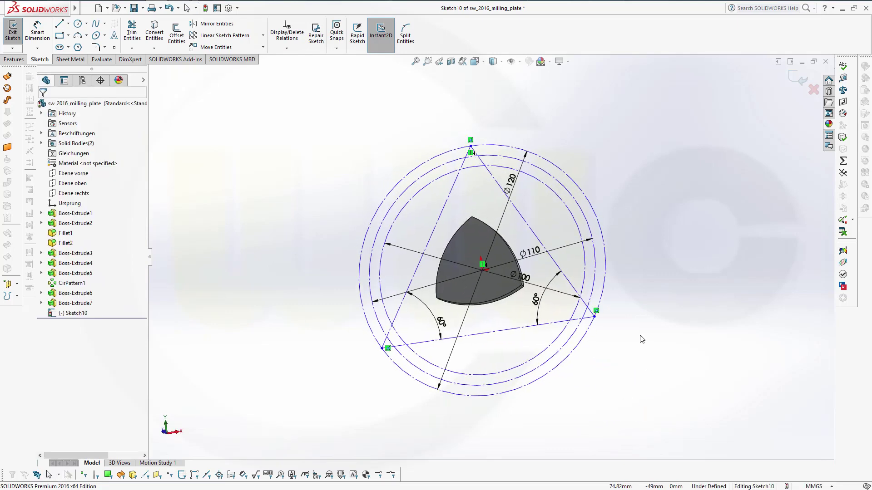
left_click_drag(595, 317, 669, 344)
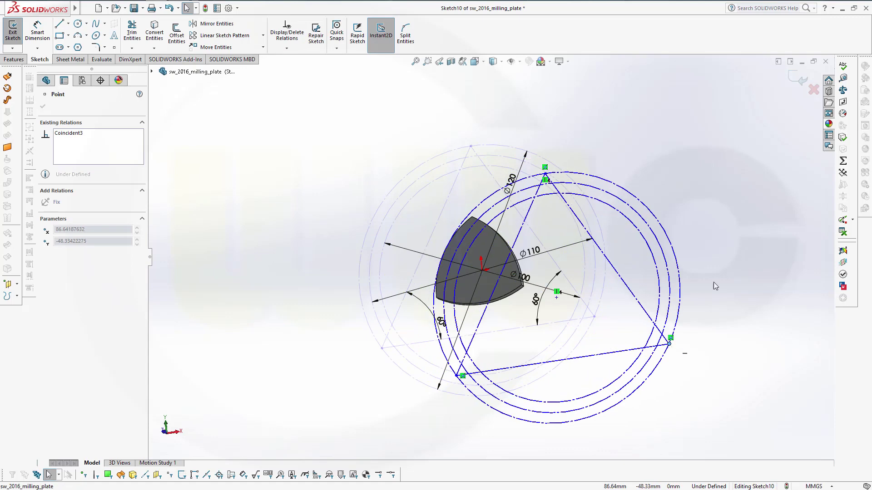
left_click(363, 109)
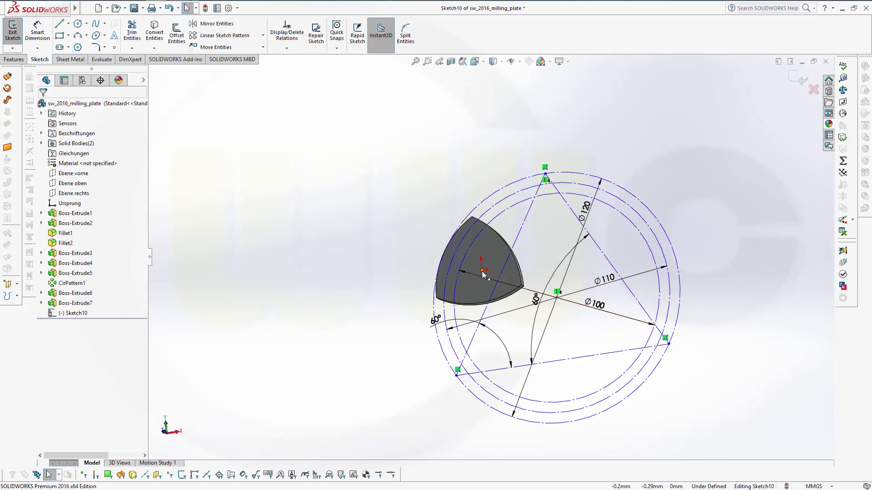
left_click(557, 298, "ctrl")
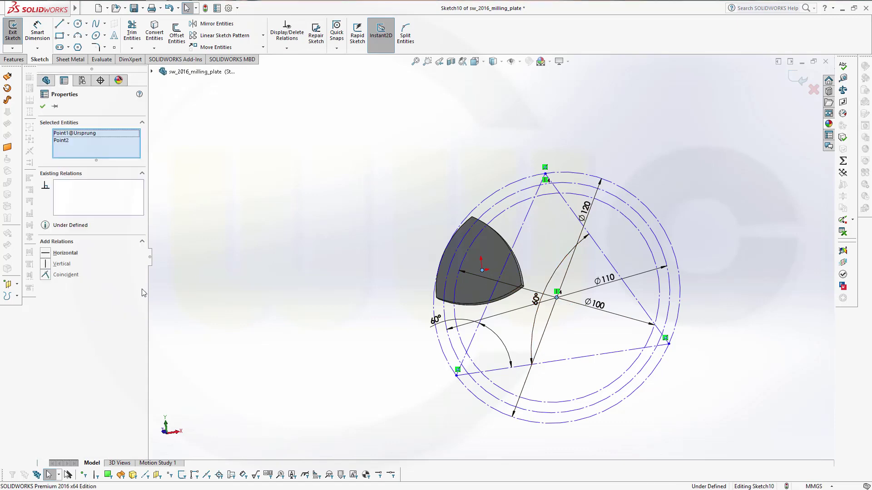
left_click(47, 275)
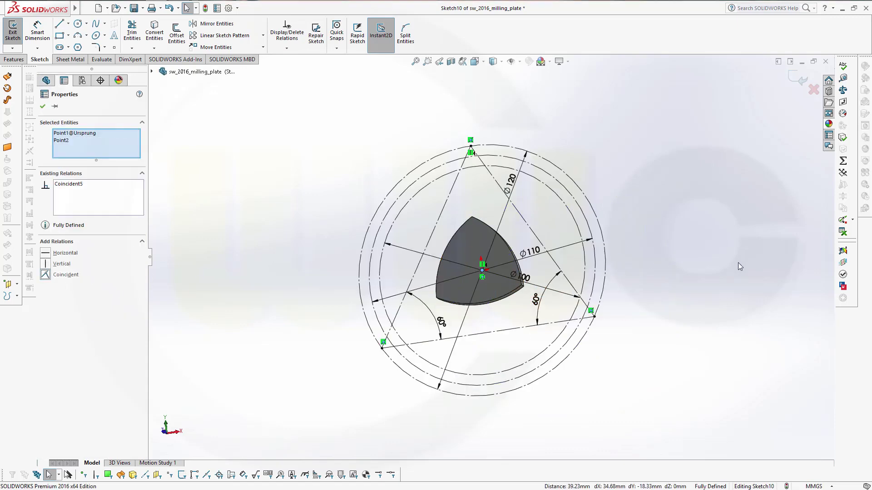
mouse_move(712, 282)
middle_mouse_down()
mouse_move(679, 266)
mouse_move(605, 197)
mouse_move(669, 199)
mouse_move(645, 203)
mouse_move(626, 180)
middle_mouse_up()
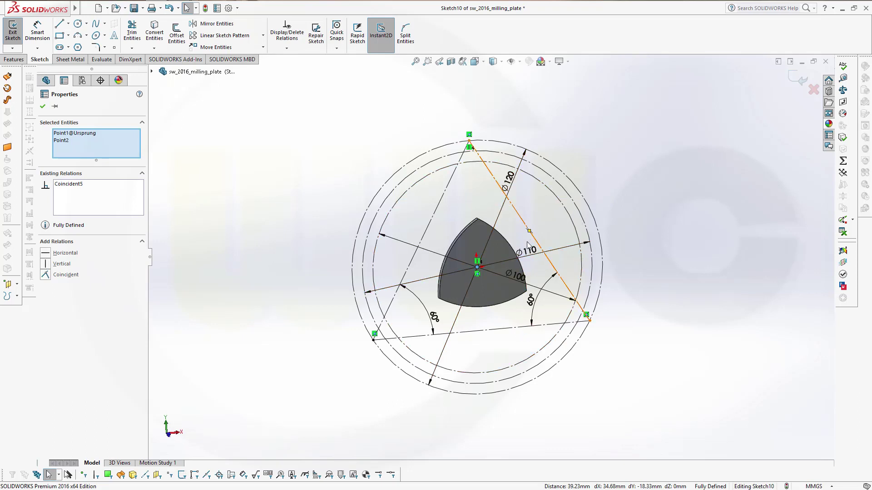
- Change the Ø100, Ø110 and Ø120 circle diameters to 48, 50 and 52 mm
double_click(521, 284)
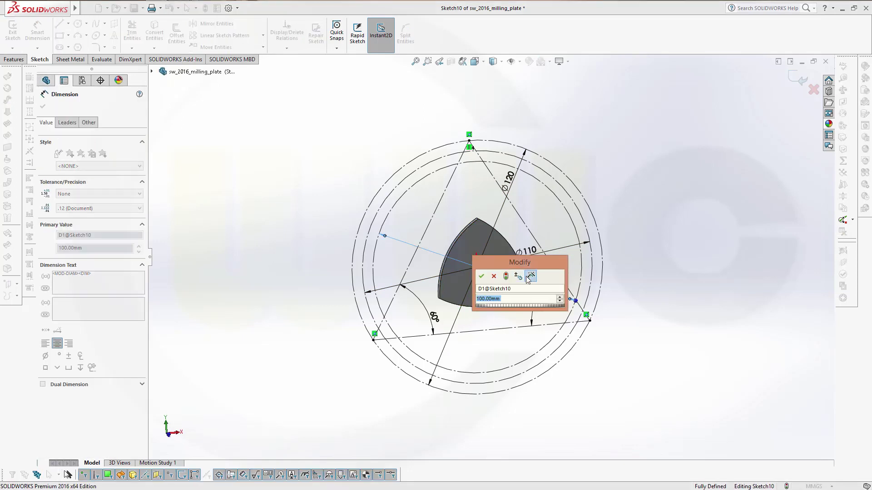
type("48")
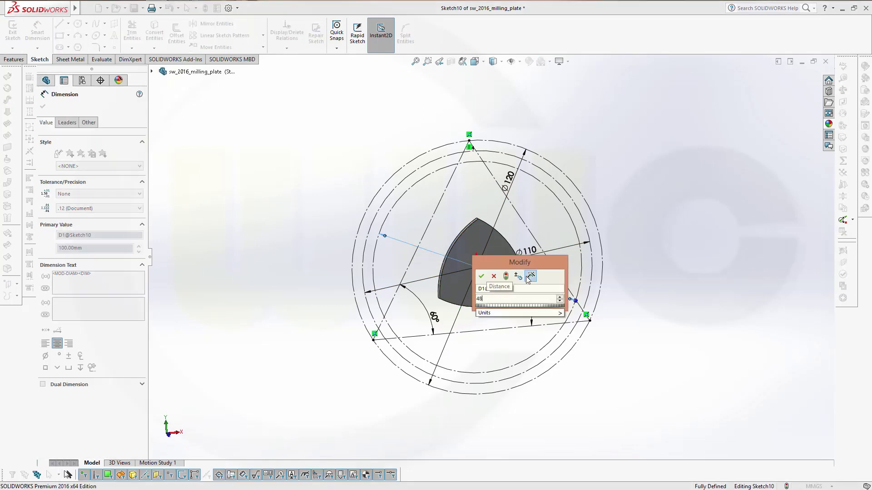
key("Return")
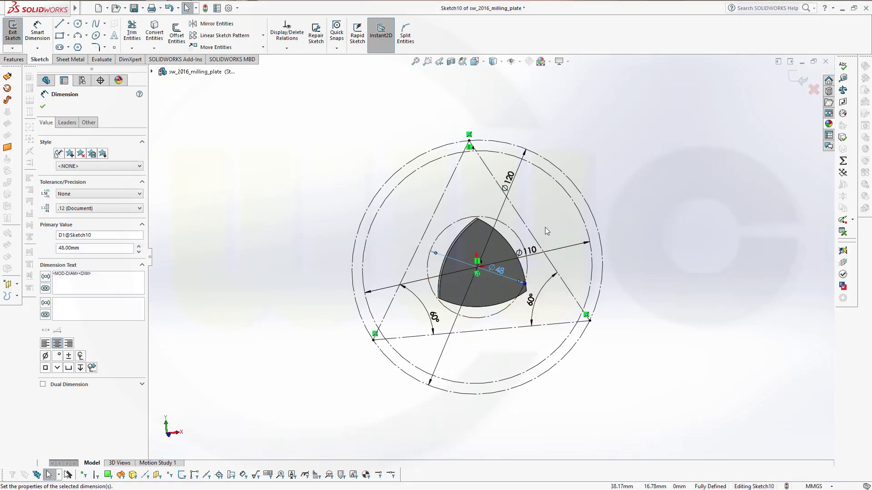
double_click(536, 253)
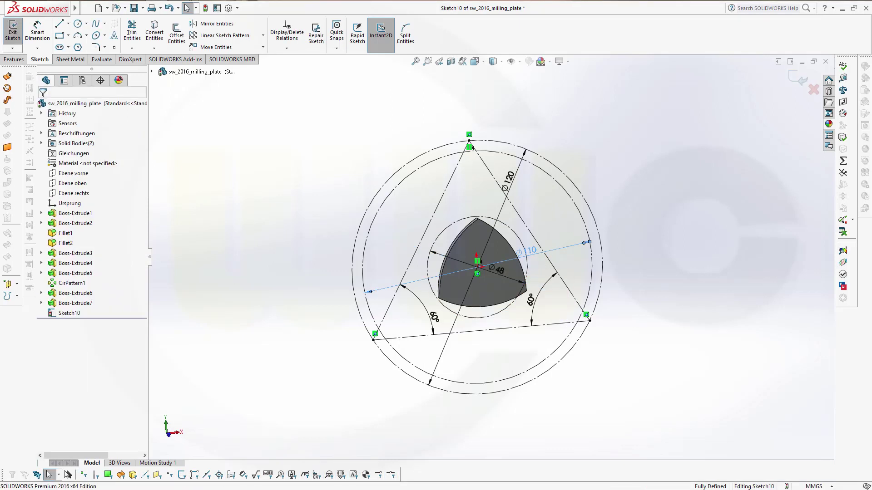
type("50")
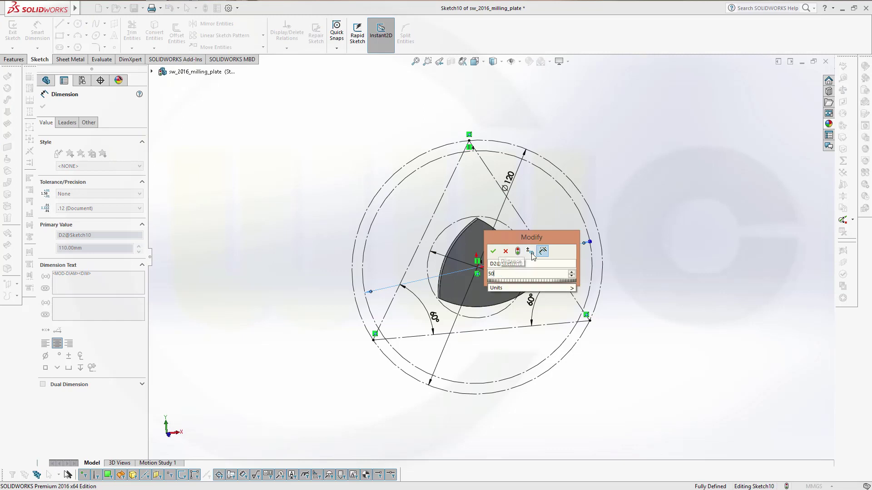
key("Return")
double_click(509, 181)
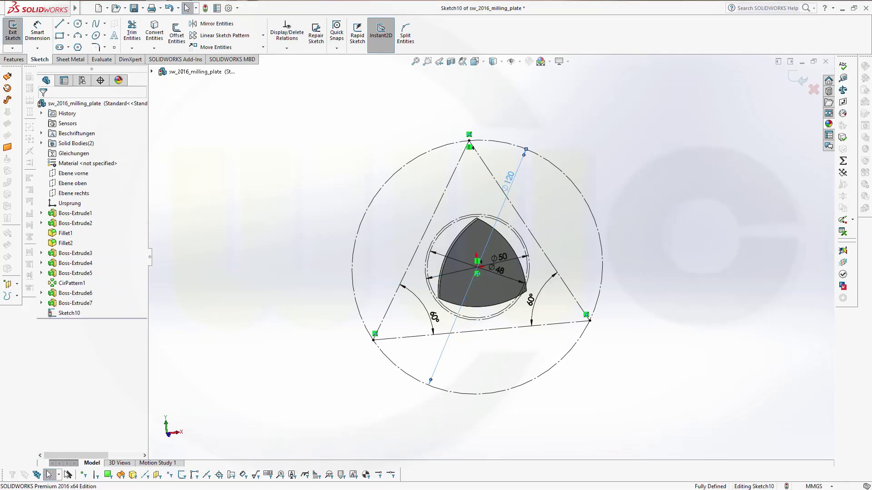
type("52")
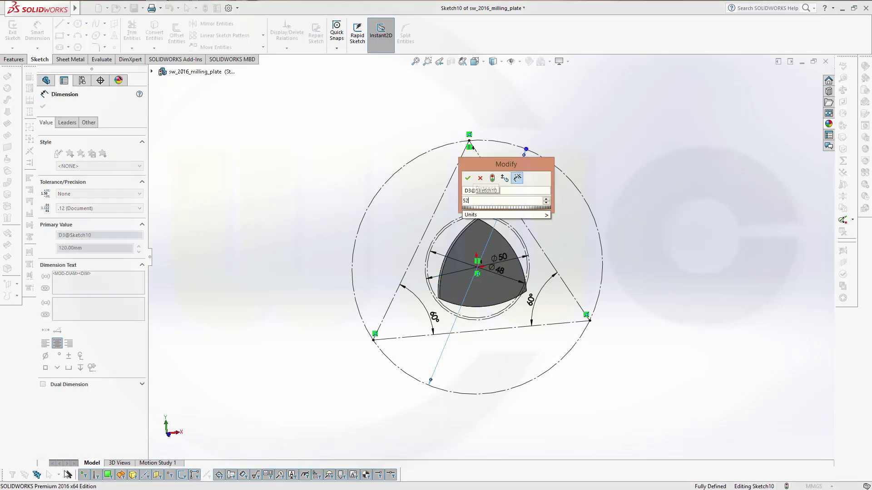
key("Return")
scroll(458, 293, "up", 1)
scroll(459, 293, "down", 4)
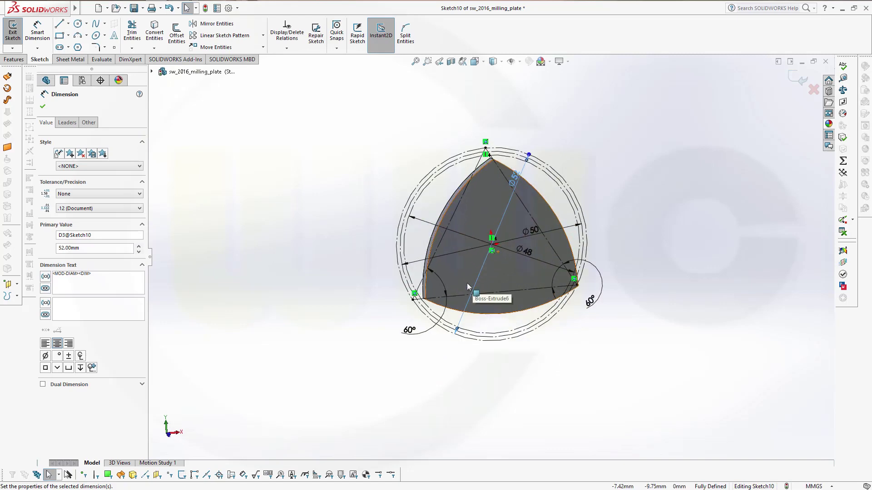
key("f")
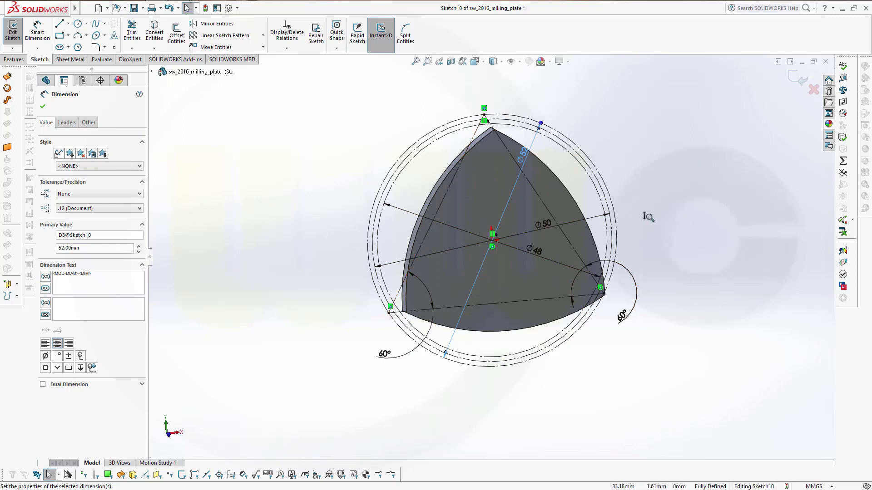
- Delete the triangle's left and bottom construction lines
left_click(434, 215)
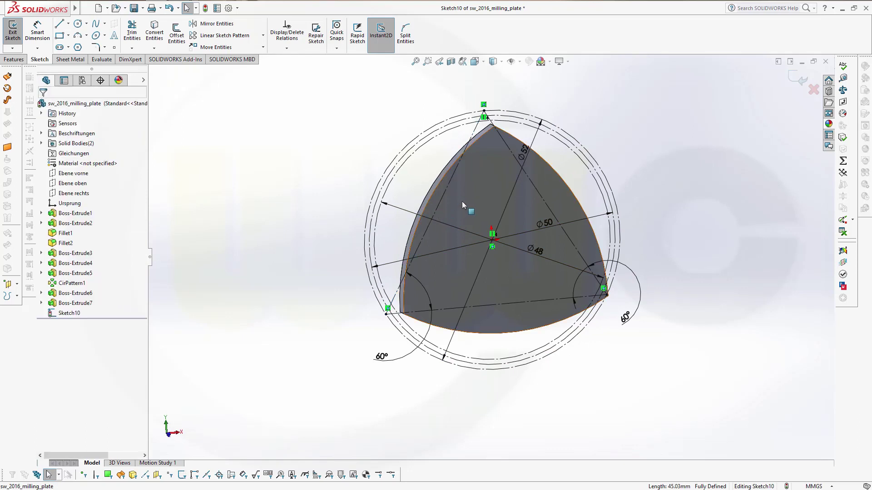
key("Escape")
left_click(439, 202)
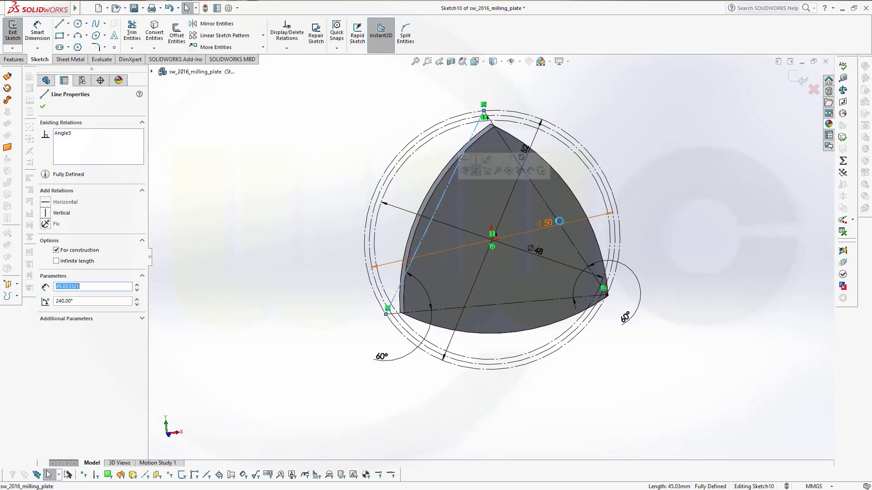
key("Delete")
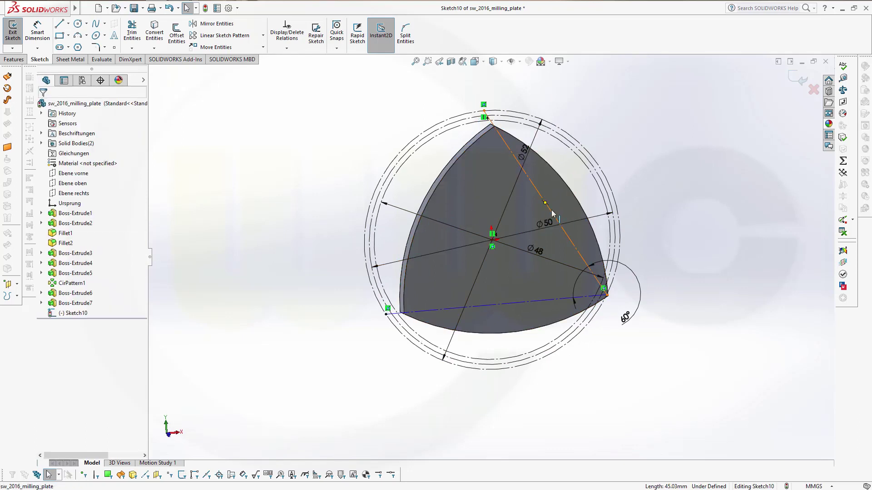
left_click(528, 303)
key("Delete")
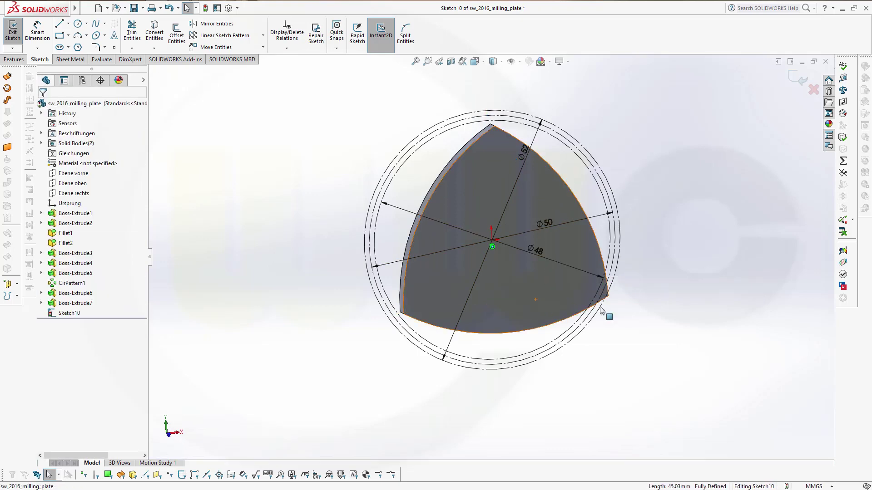
mouse_move(598, 361)
middle_mouse_down()
mouse_move(573, 350)
mouse_move(567, 333)
mouse_move(580, 274)
mouse_move(568, 320)
middle_mouse_up()
key("Escape")
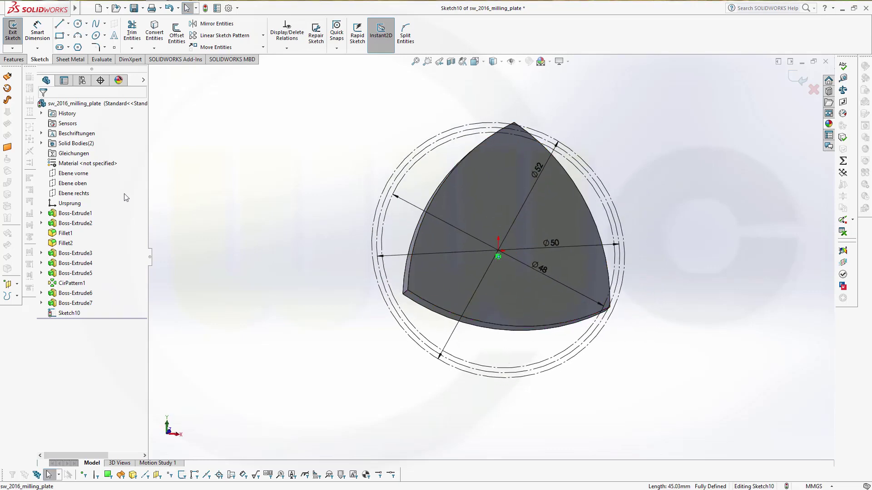
left_click(42, 144)
- Hide the Boss-Extrude7 body and turn the view face-on to Sketch10
right_click(83, 166)
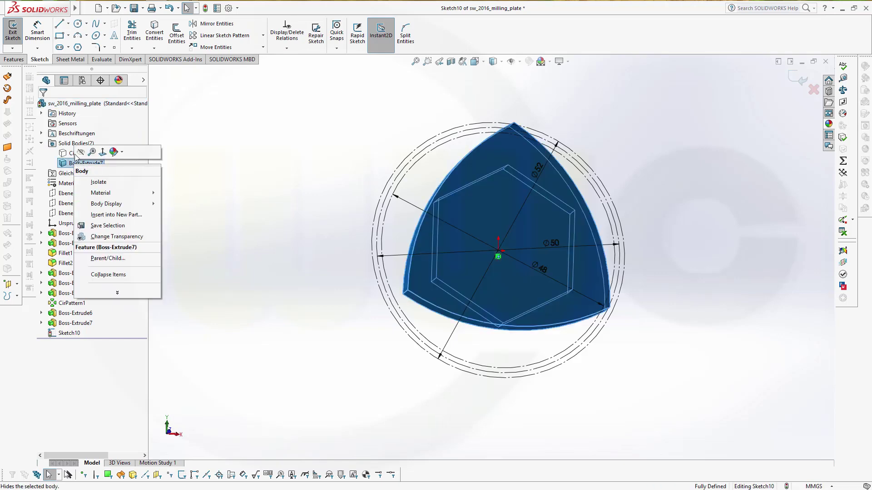
left_click(80, 153)
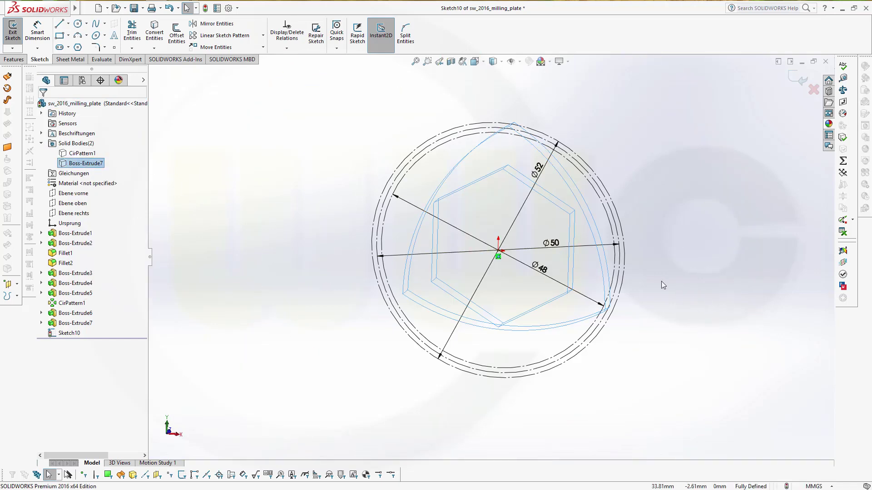
mouse_move(661, 282)
middle_mouse_down()
mouse_move(676, 255)
mouse_move(653, 266)
mouse_move(654, 289)
middle_mouse_up()
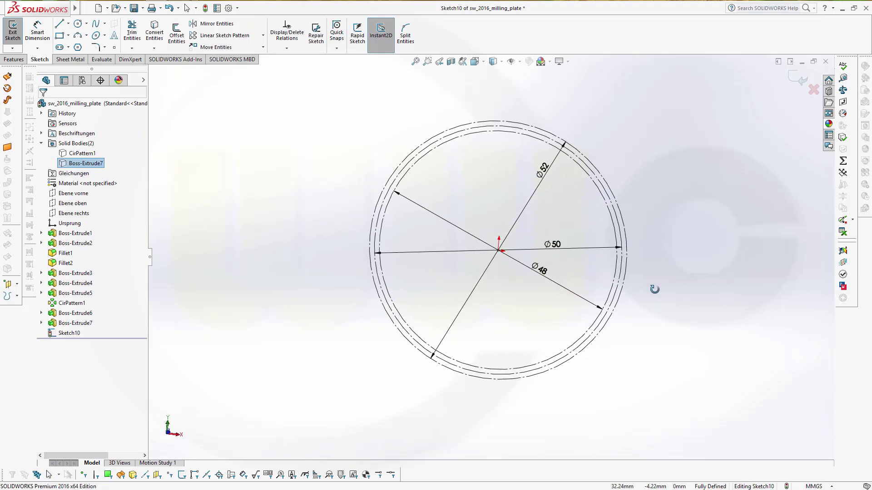
key("Escape")
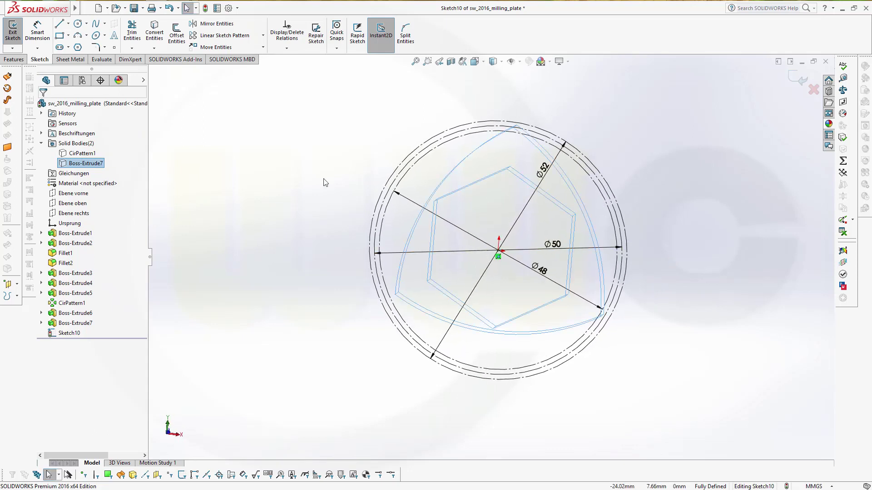
- Draw a line from the sketch centre straight up to the outer circle
left_click(52, 34)
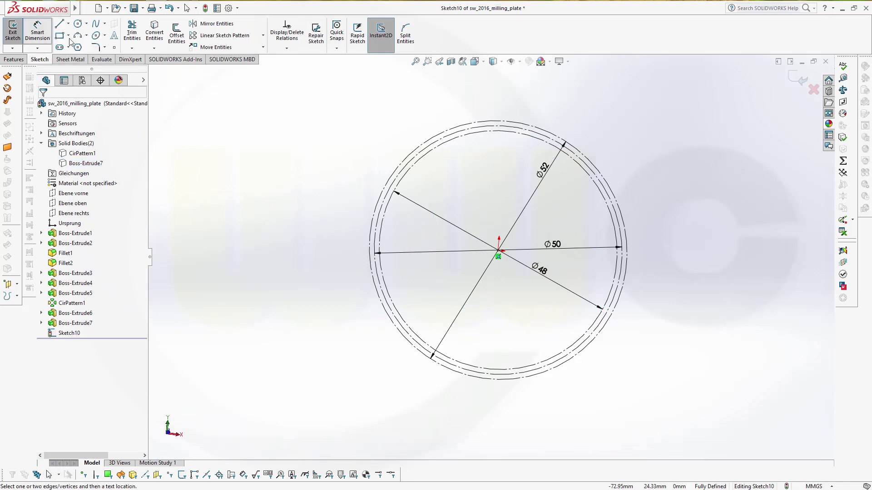
left_click(497, 252)
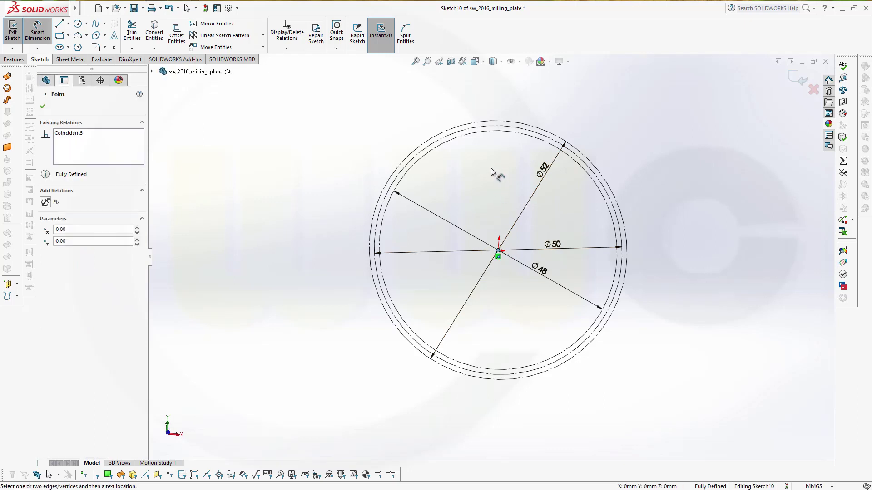
left_click(59, 23)
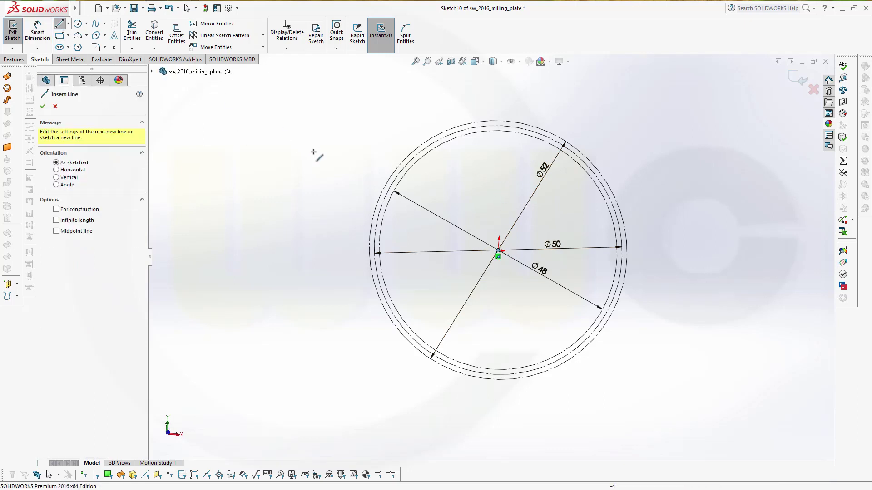
left_click(498, 251)
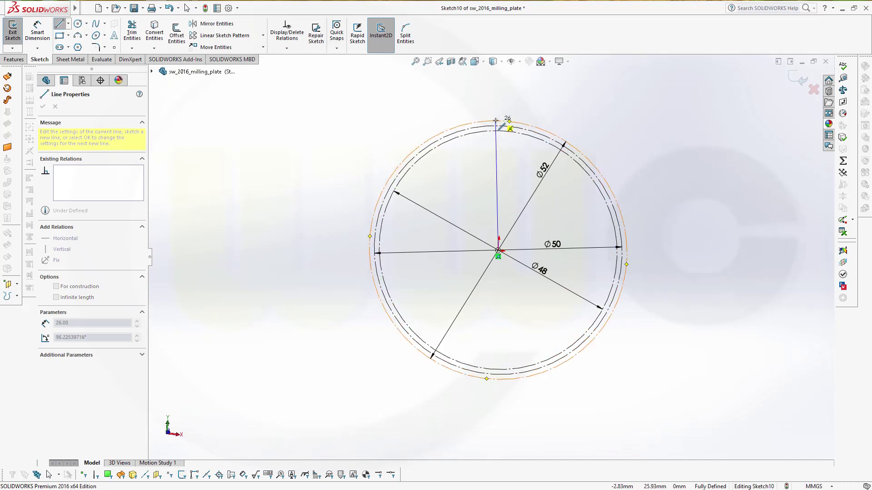
left_click(495, 121)
key("Escape")
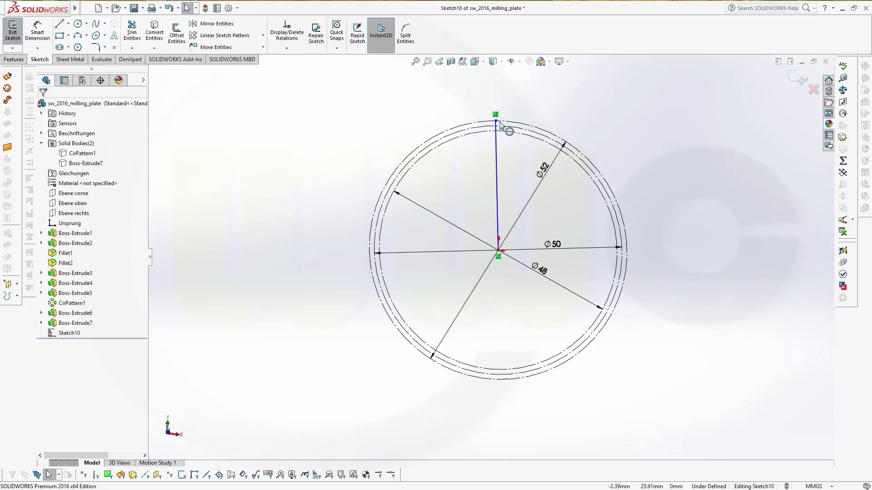
- Make the new 26 mm line vertical and convert it to construction geometry
left_click(497, 168)
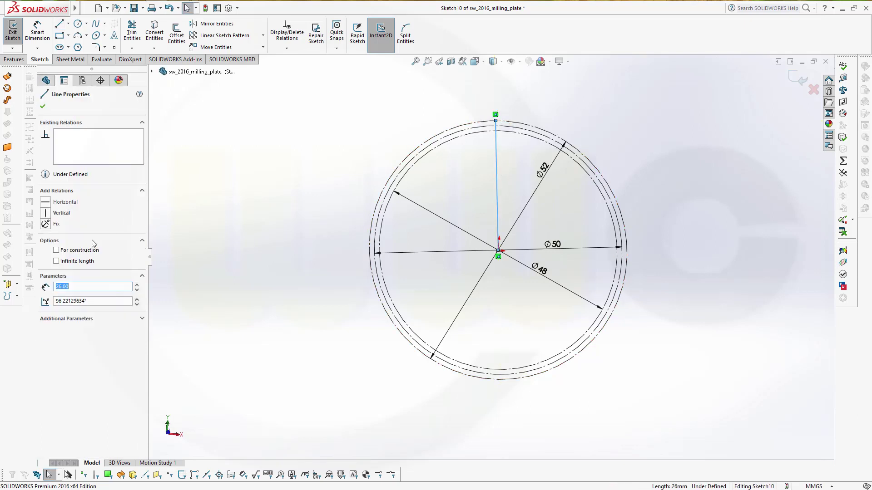
key("Escape")
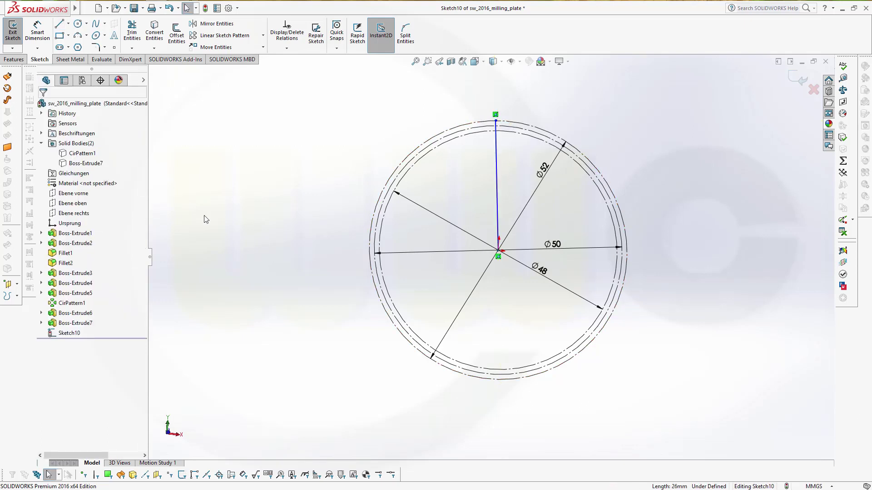
left_click(498, 170)
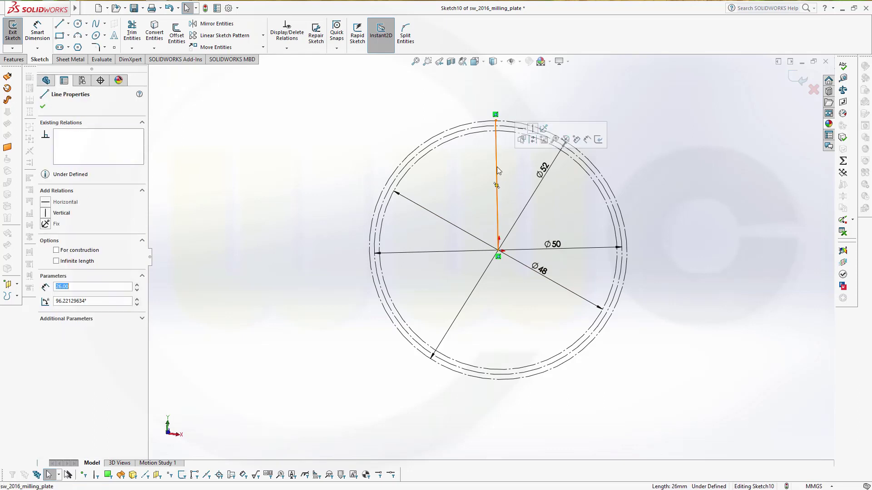
left_click(49, 213)
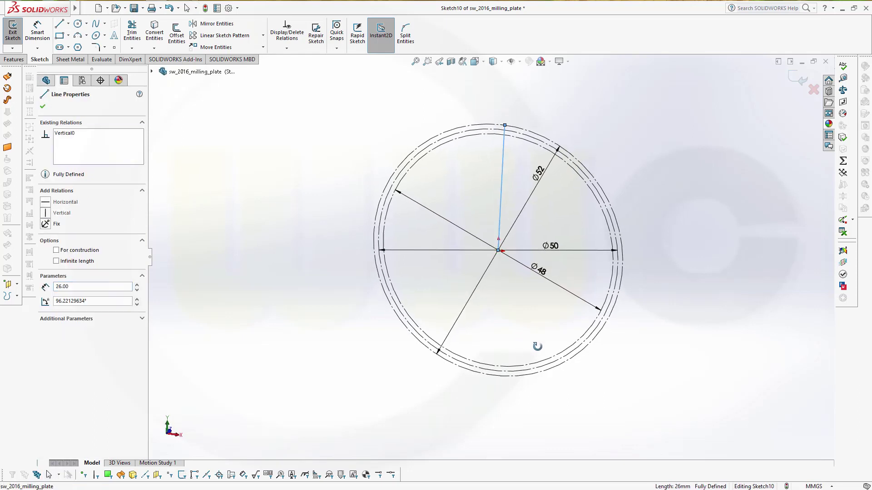
left_click(433, 201)
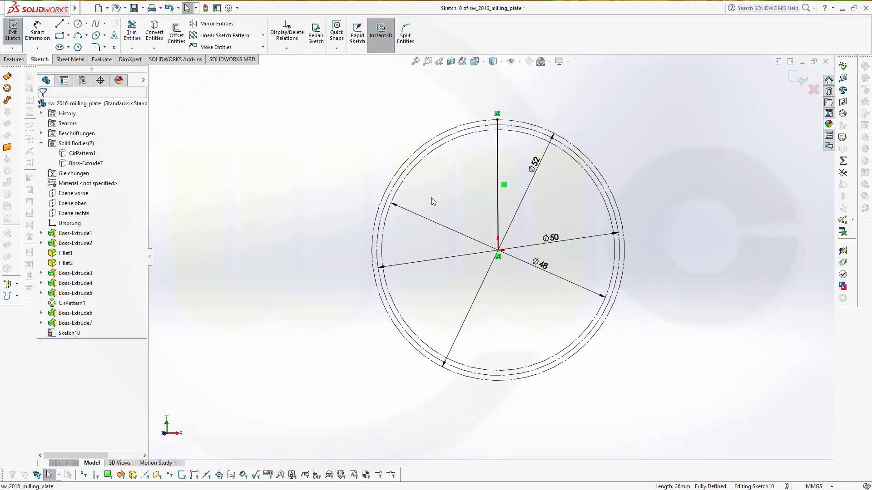
left_click(497, 169)
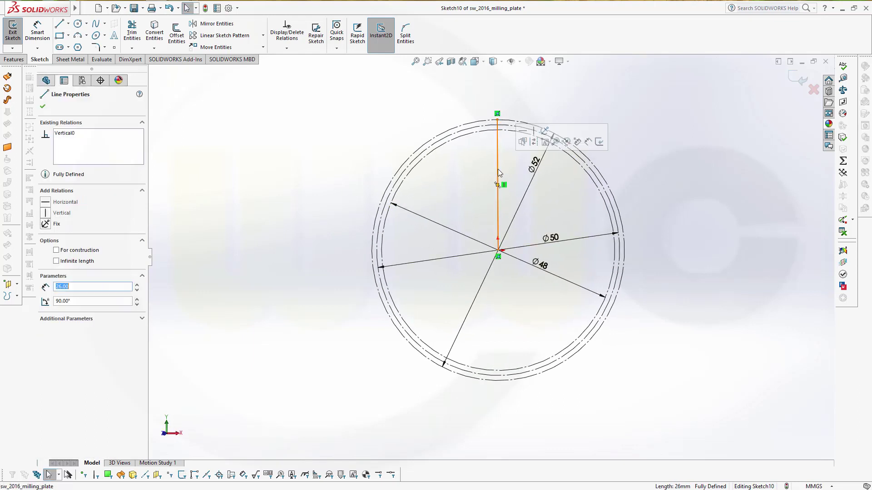
left_click(532, 142)
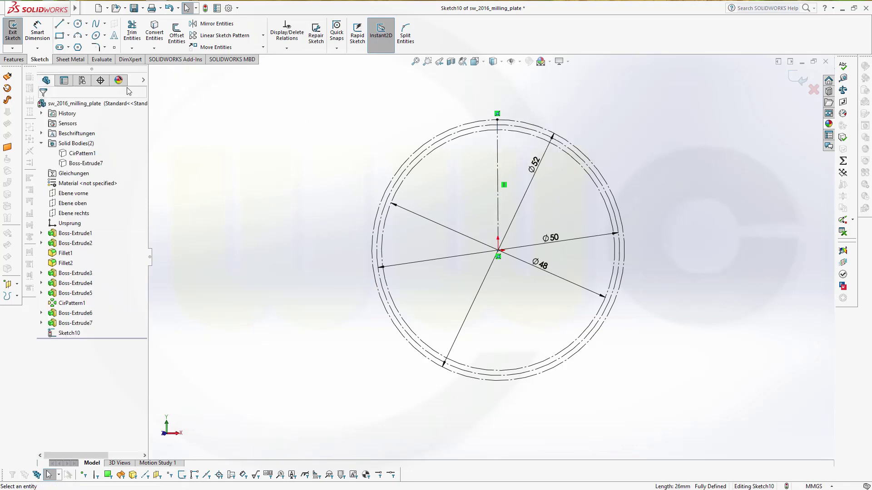
- Draw two lines from the centre to the circle, one upper-left and one lower-left
left_click(59, 25)
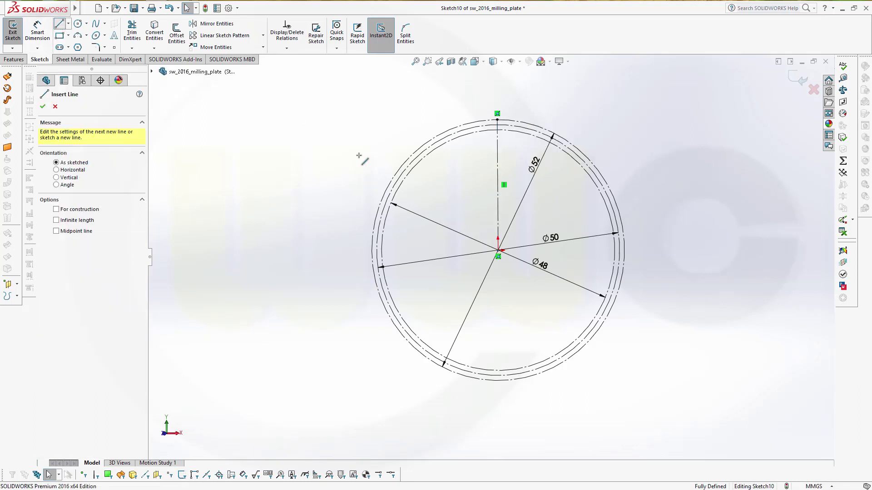
left_click(499, 250)
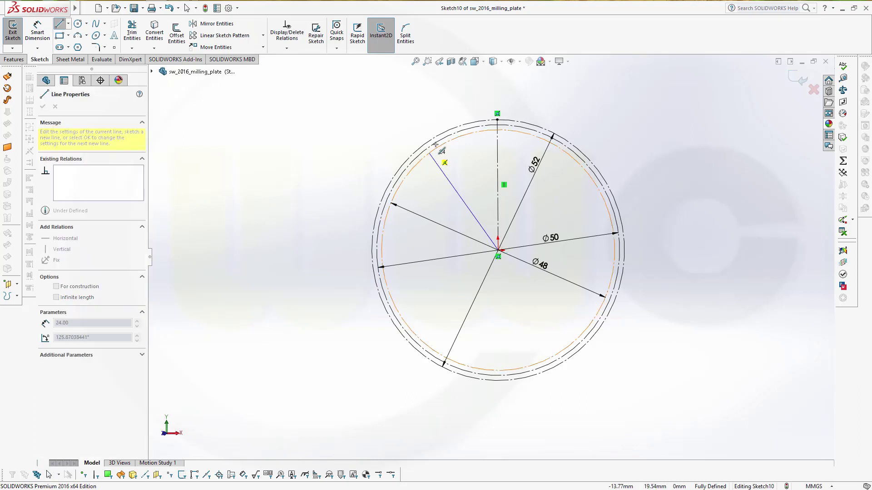
left_click(452, 129)
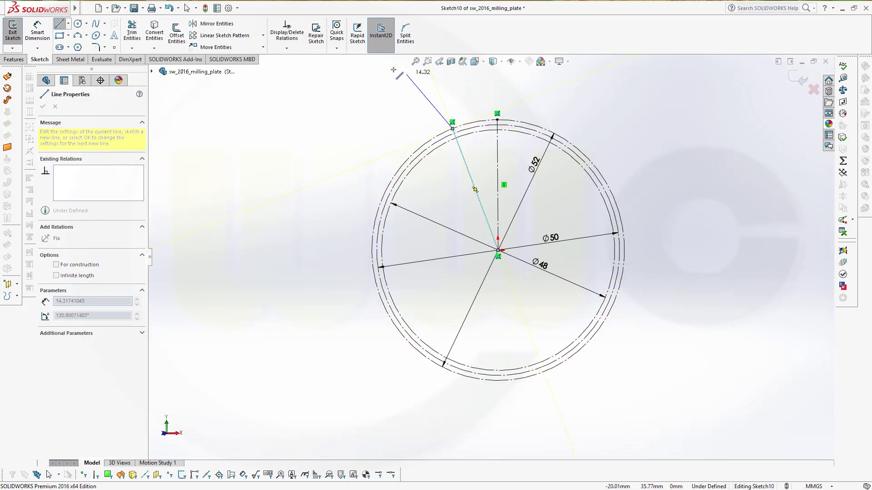
key("Escape")
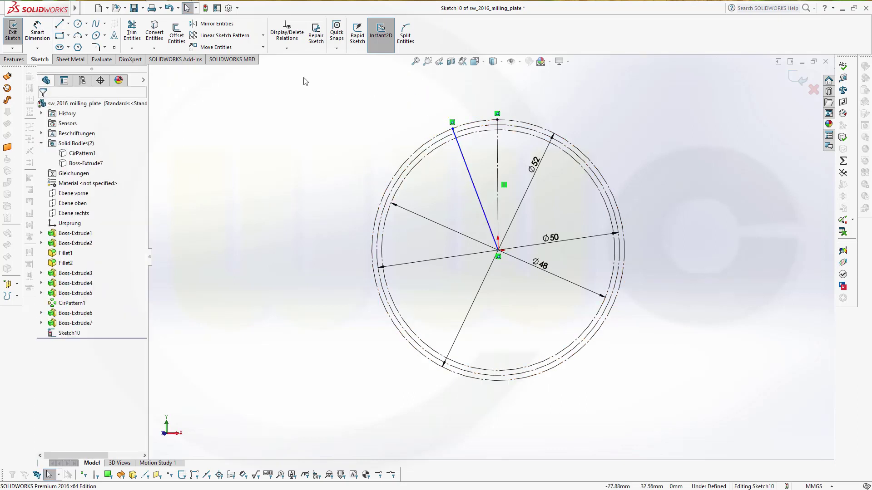
left_click(59, 27)
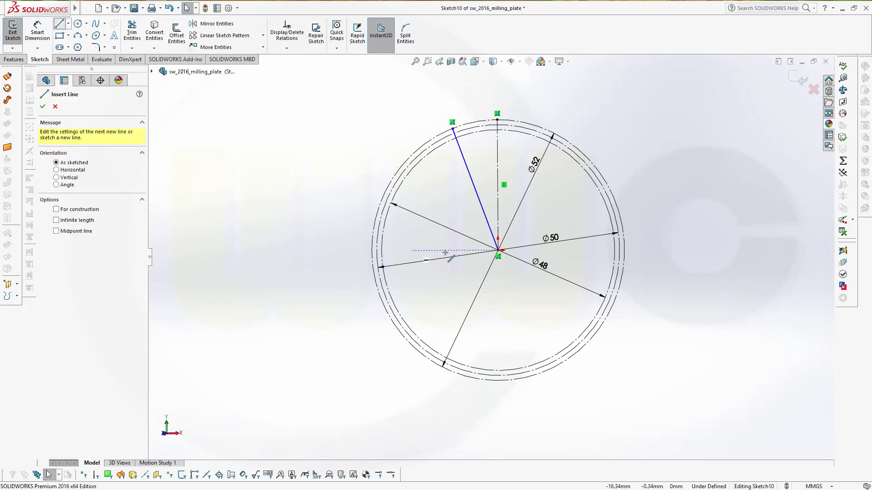
left_click(498, 251)
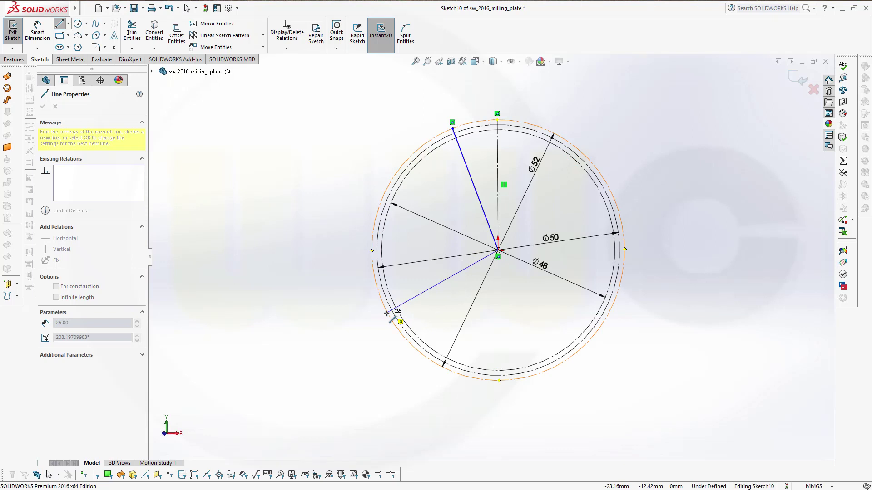
left_click(387, 313)
key("Escape")
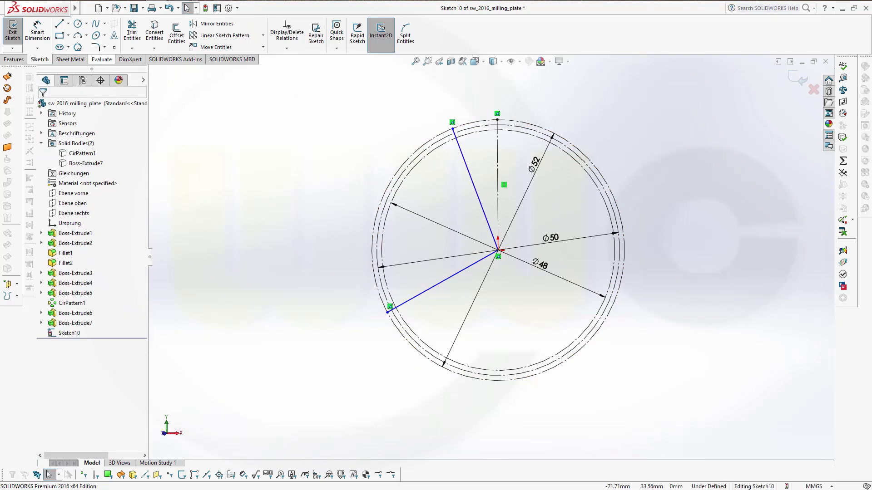
- Dimension the upper slanted line 10° from vertical, then the 108.2° angle between both slanted lines
left_click(43, 33)
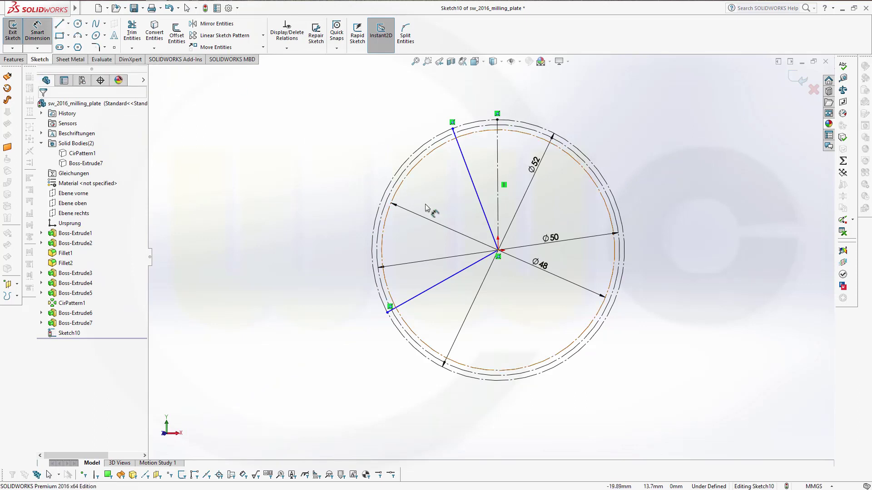
left_click(474, 183)
left_click(498, 184)
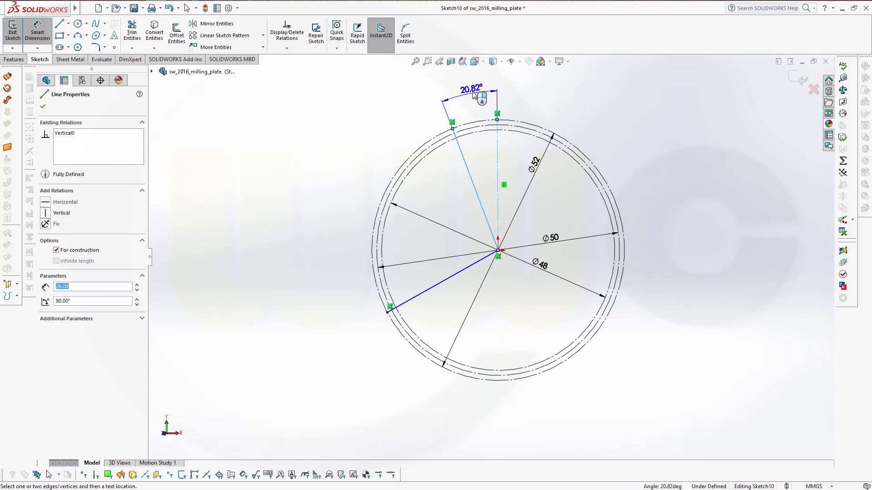
left_click(470, 89)
type("1")
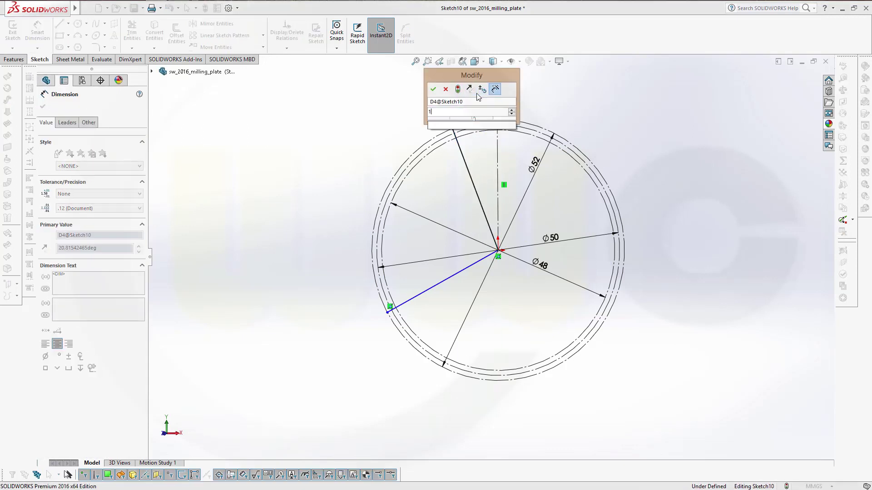
type("0")
key("Return")
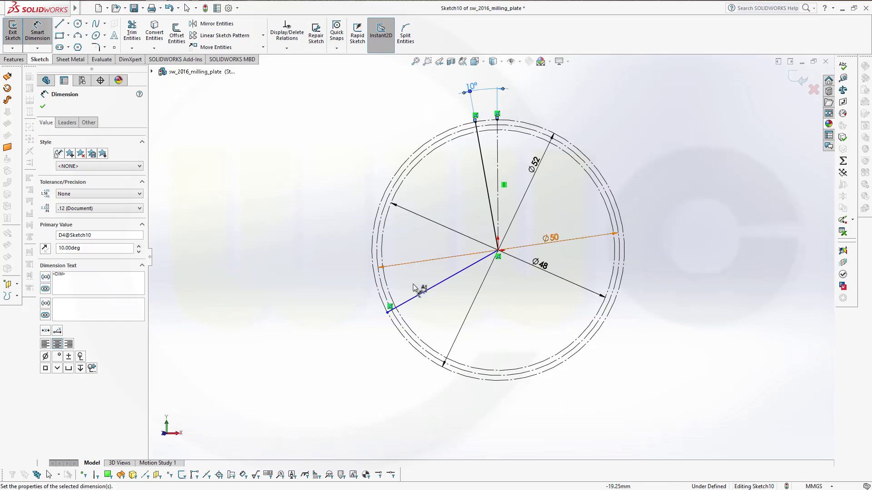
left_click(416, 296)
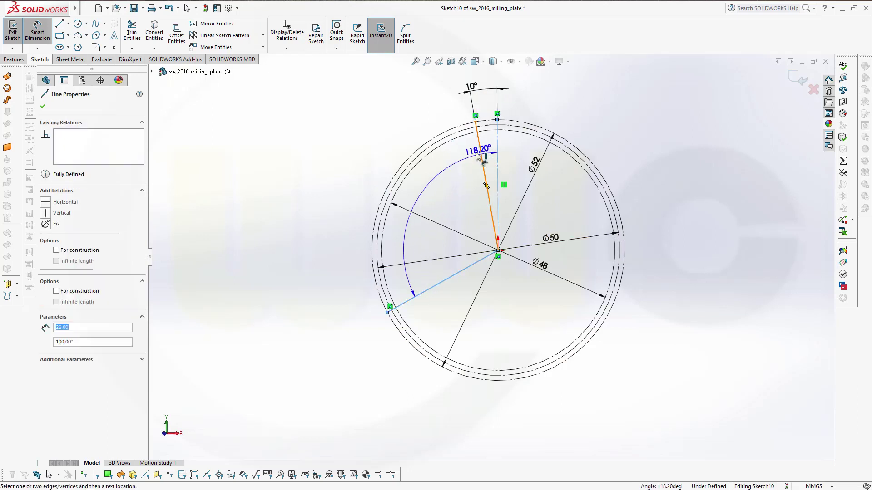
left_click(339, 149)
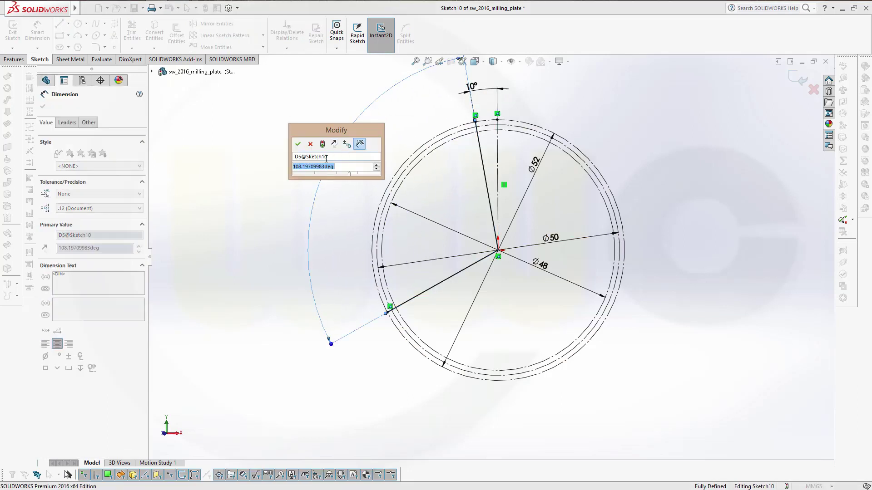
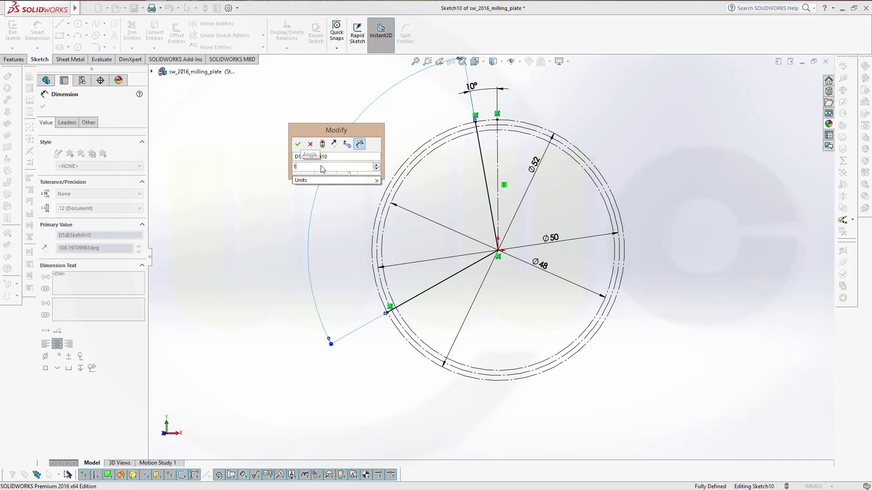
- Confirm 100° as the angle between the two radial sketch lines
key("Return")
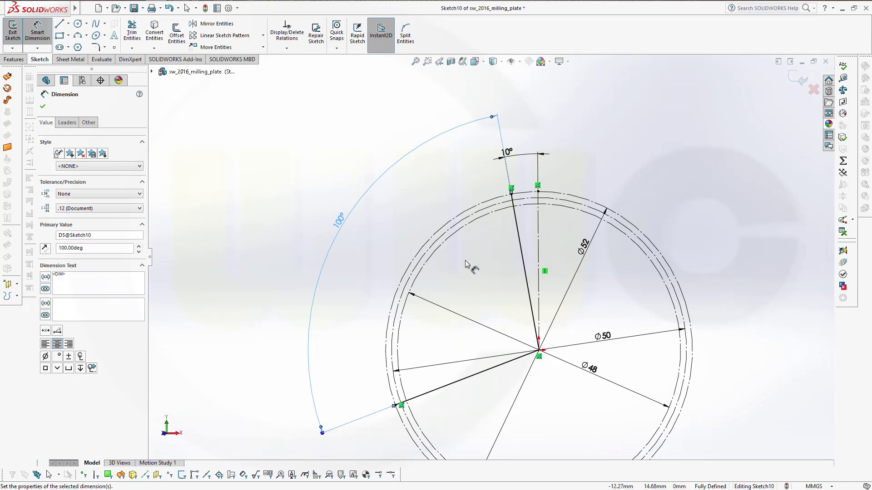
- Sketch an R1 circle at the top radial line's rim end, centre coincident with the line
left_click(78, 24)
scroll(487, 244, "up", 3)
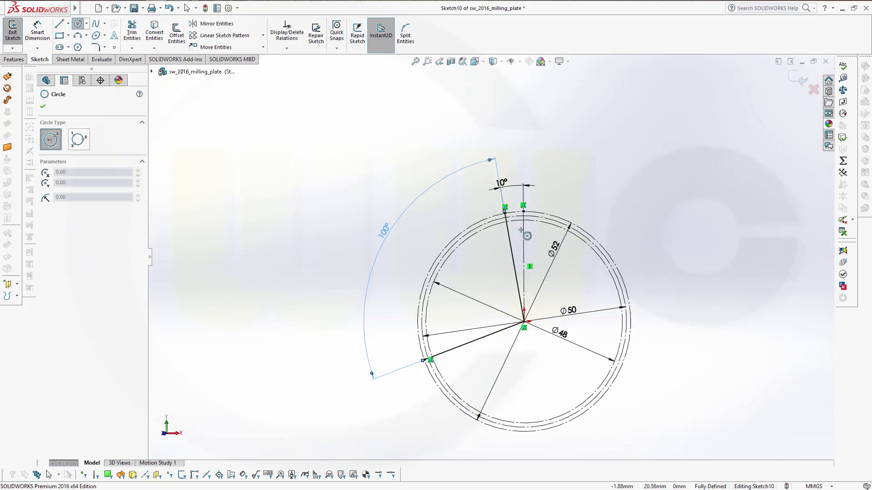
scroll(521, 211, "down", 5)
scroll(515, 208, "down", 3)
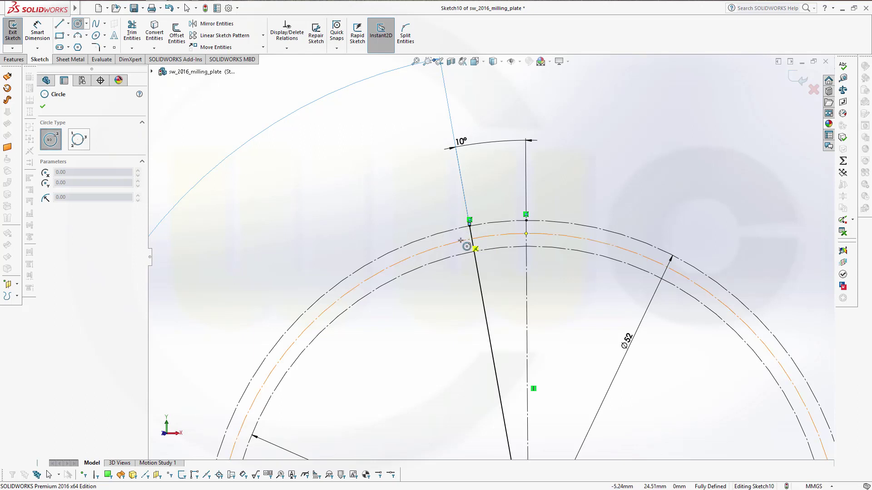
left_click(461, 240)
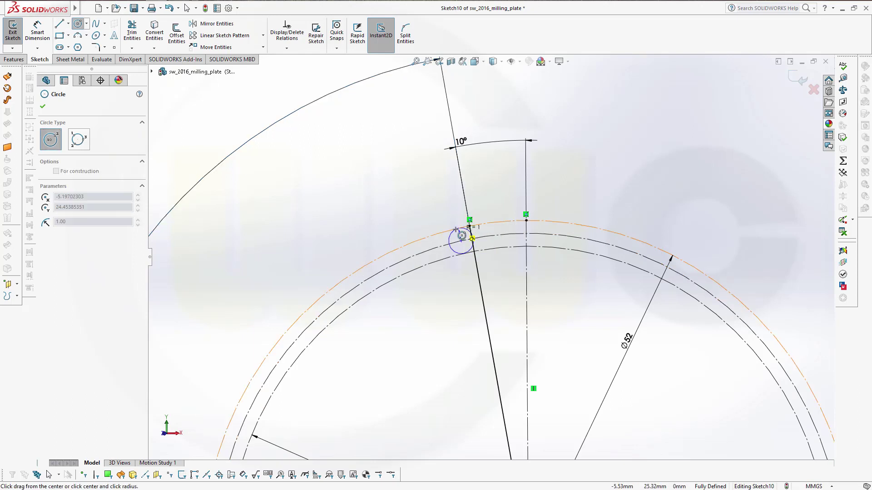
left_click(470, 238)
key("Escape")
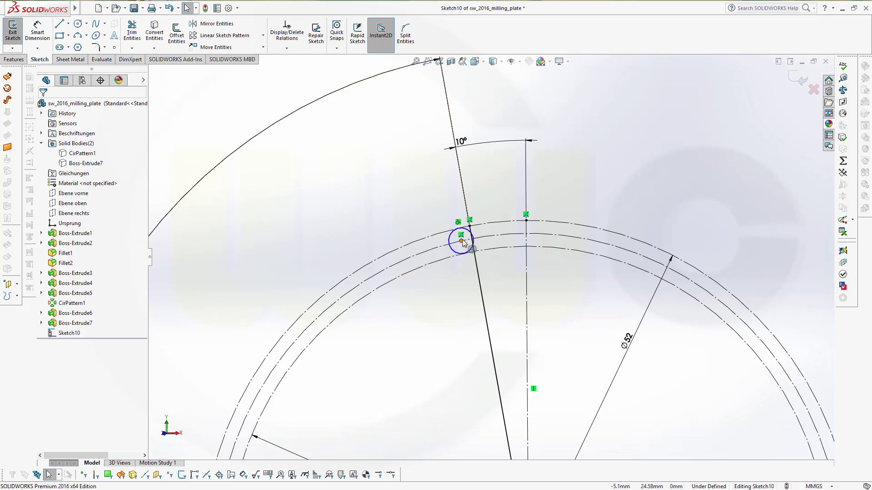
left_click(473, 252)
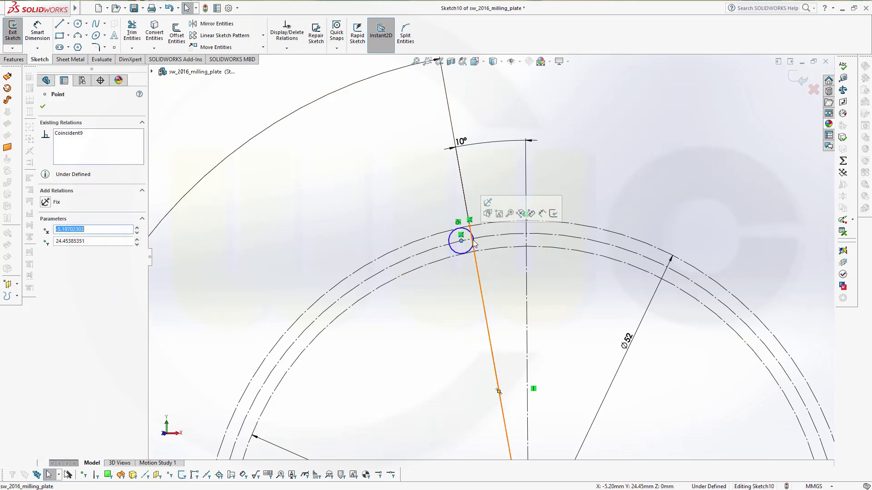
left_click(474, 249, "ctrl")
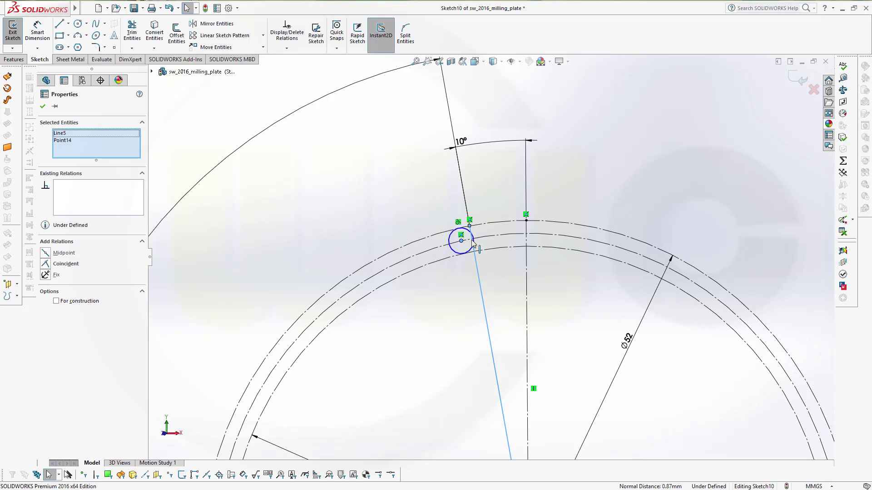
left_click(46, 264)
scroll(389, 362, "up", 2)
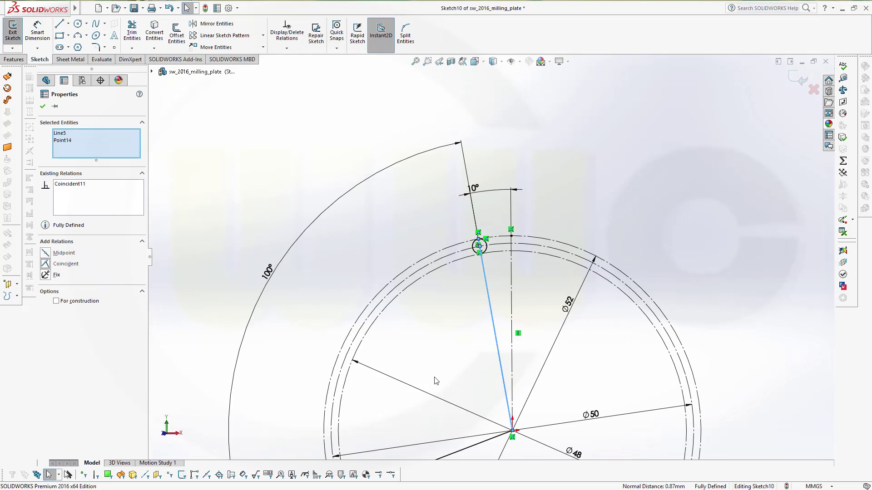
- Add a second R1 circle at the lower radial line's end, centre coincident with it
middle_click_drag(434, 380, 487, 230, "ctrl")
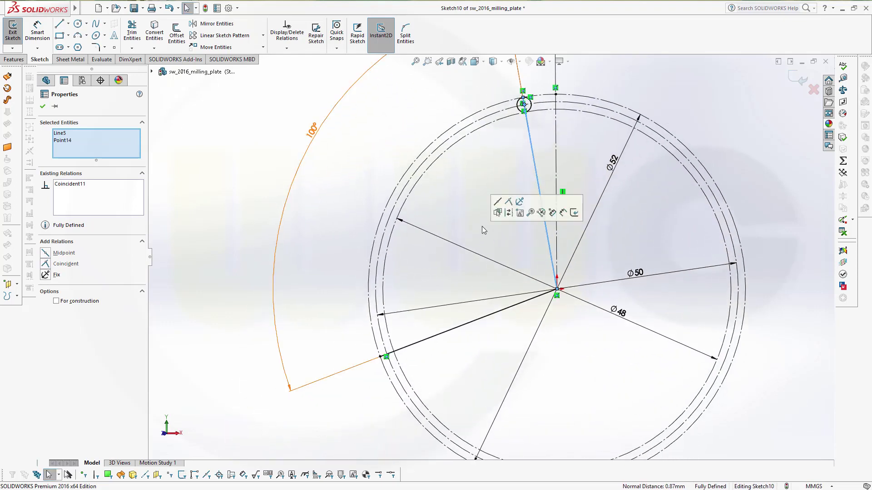
left_click(78, 23)
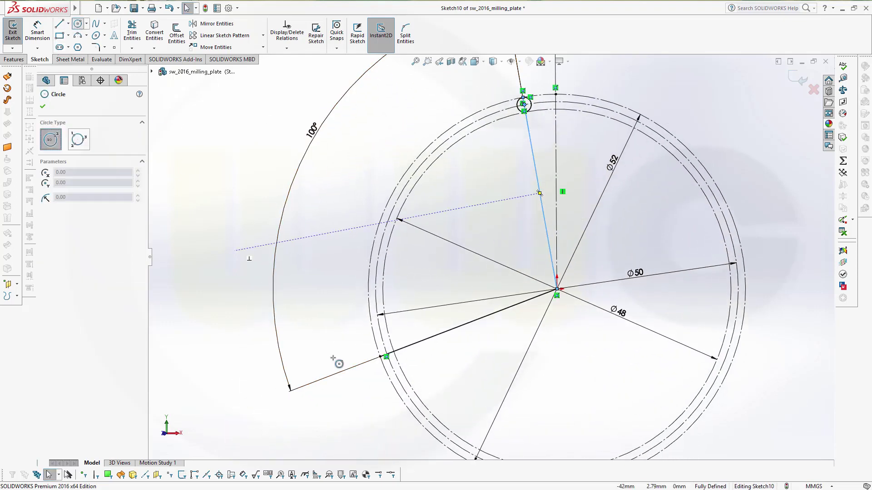
scroll(491, 256, "up", 2)
scroll(413, 402, "down", 3)
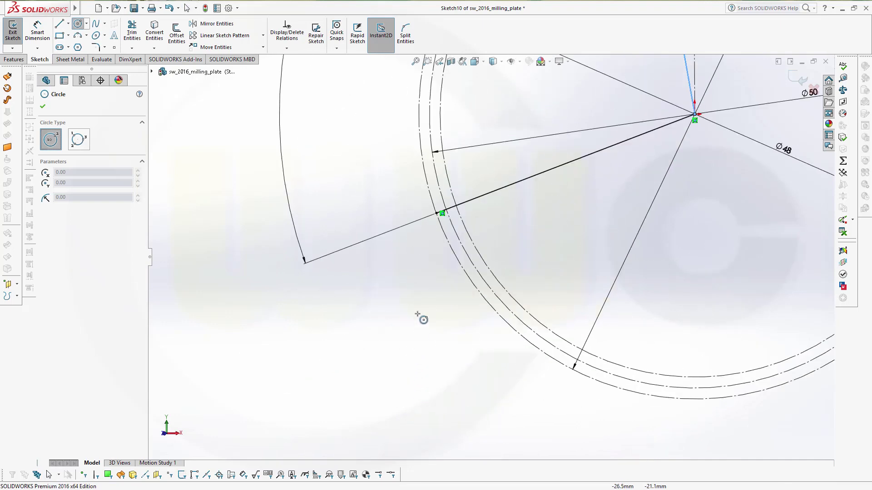
left_click(450, 223)
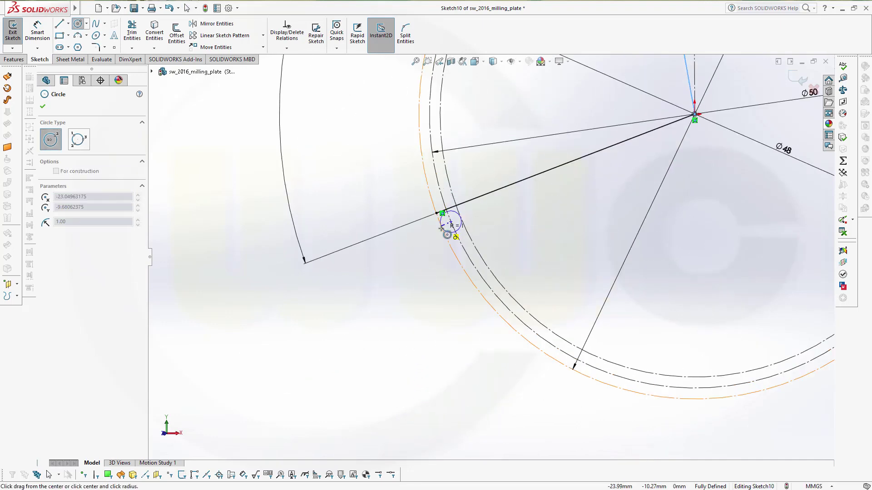
left_click(447, 234)
key("Escape")
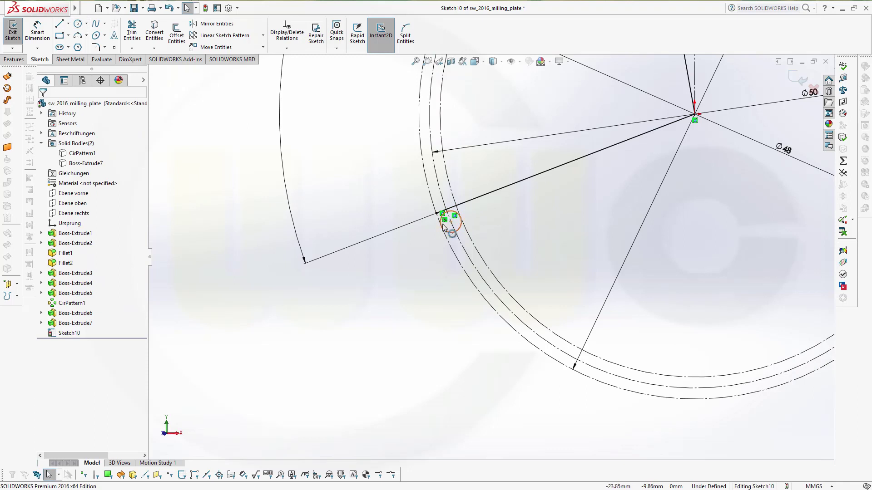
left_click(452, 224)
left_click(452, 210)
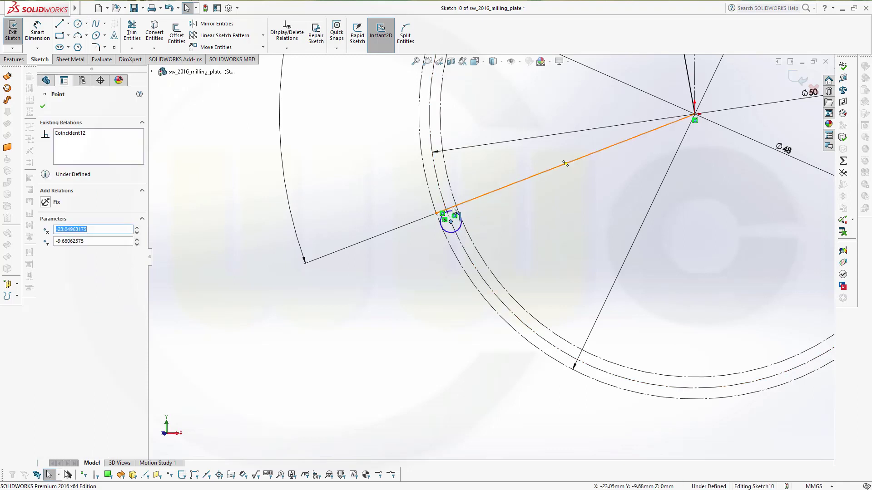
left_click(451, 222, "ctrl")
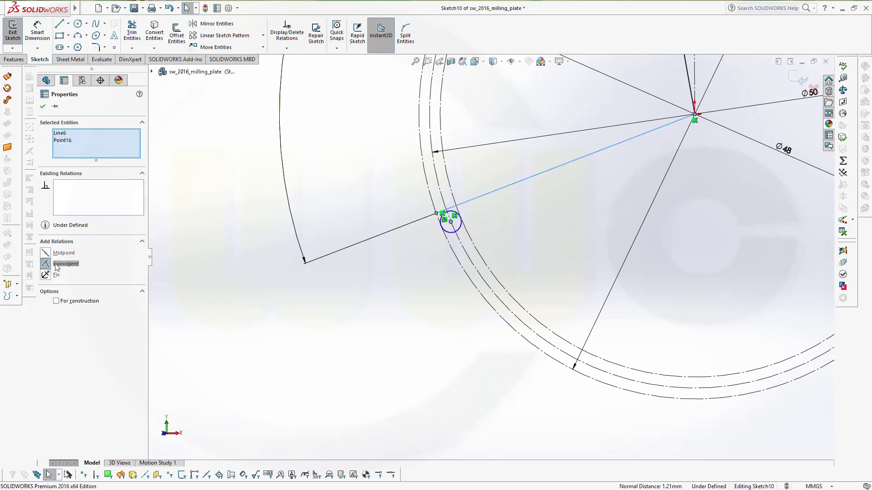
left_click(63, 263)
scroll(562, 260, "up", 4)
scroll(574, 202, "up", 2)
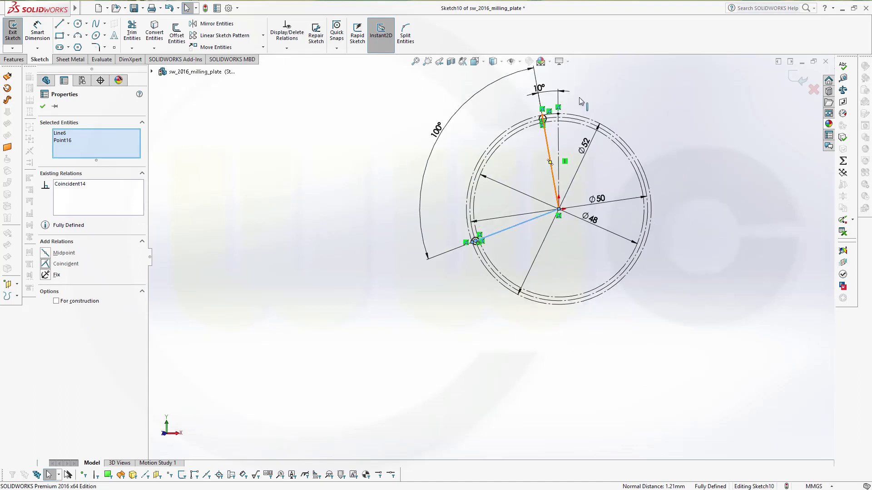
key("Escape")
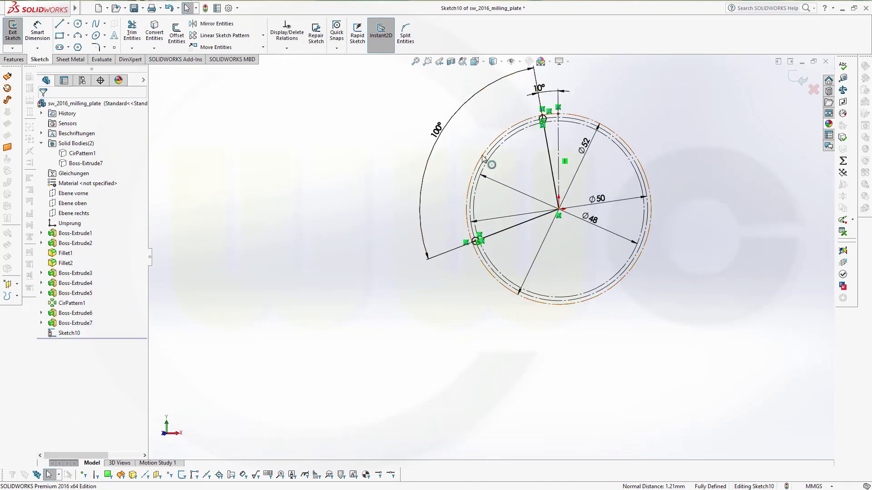
- Convert the Ø52 and Ø48 circles from construction to regular sketch geometry
left_click(482, 156)
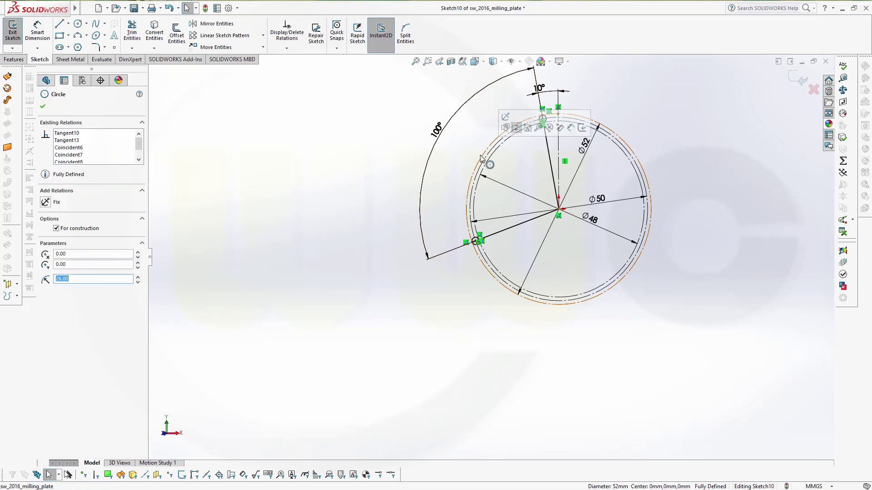
left_click(517, 129)
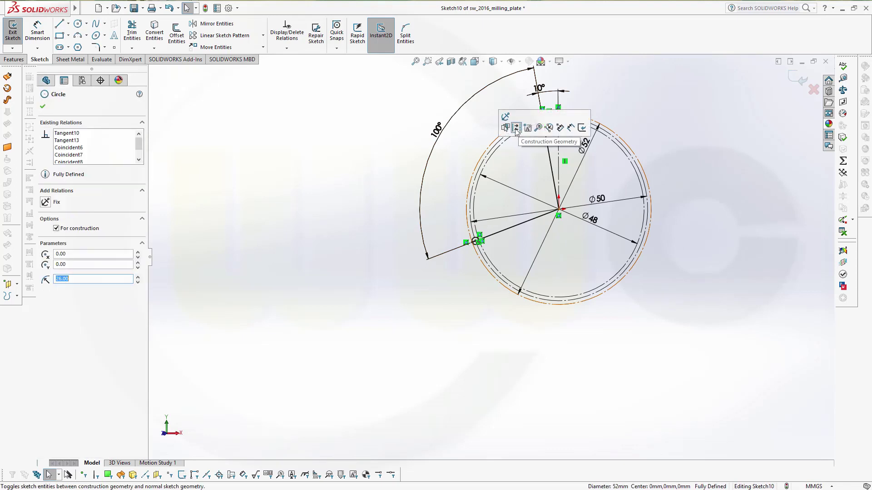
left_click(476, 193)
left_click(516, 165)
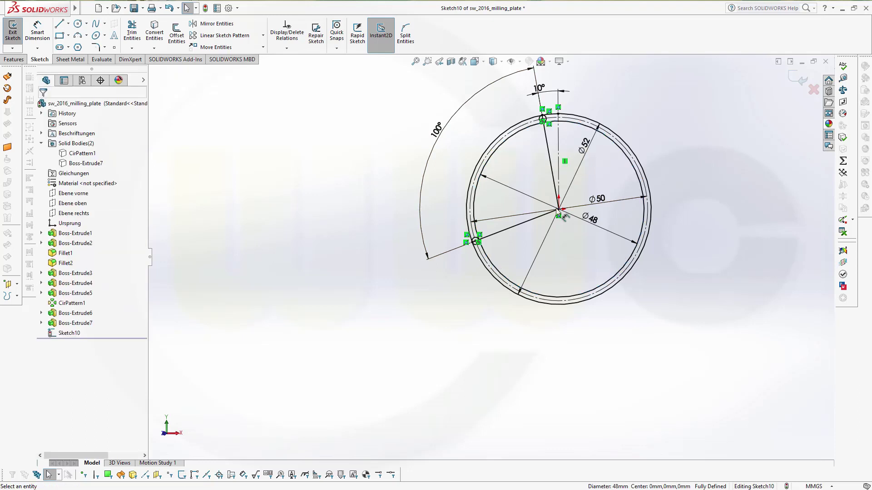
scroll(667, 232, "up", 2)
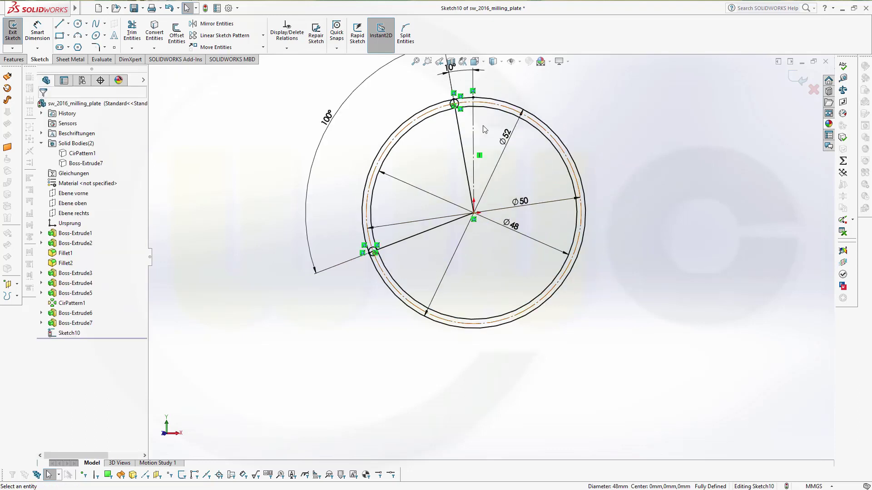
- Turn both the lower and top radial lines into construction geometry
left_click(398, 245)
left_click(438, 216)
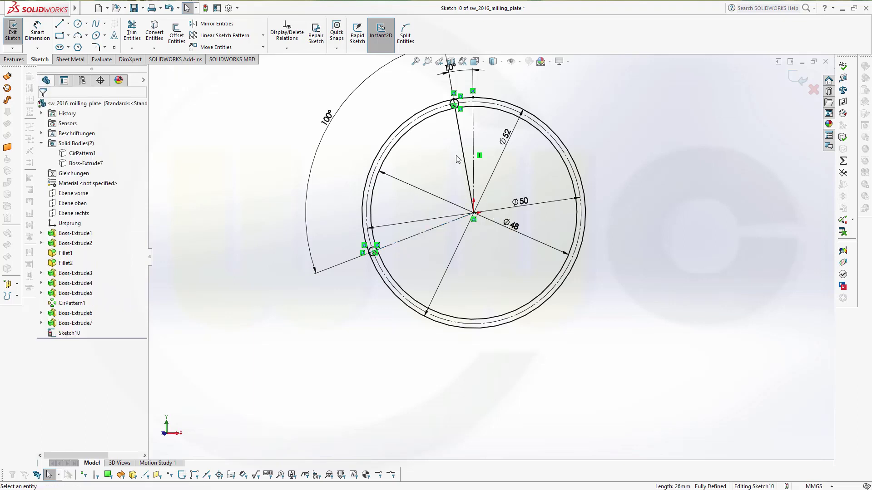
left_click(463, 149)
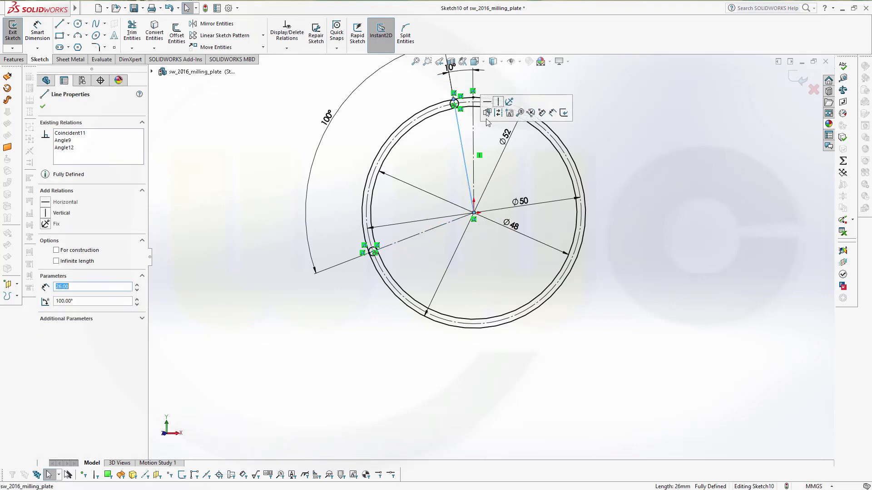
left_click(498, 113)
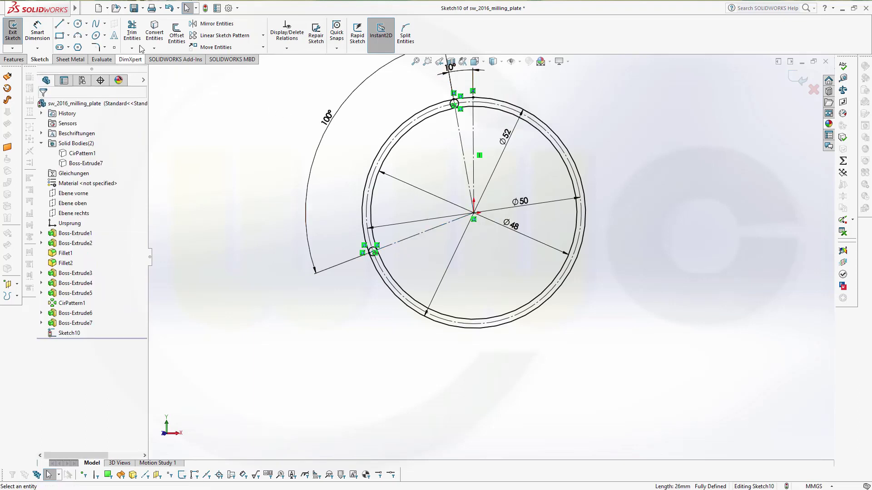
- Power-trim the end circles' extra arcs so the slot gets rounded caps
left_click(132, 33)
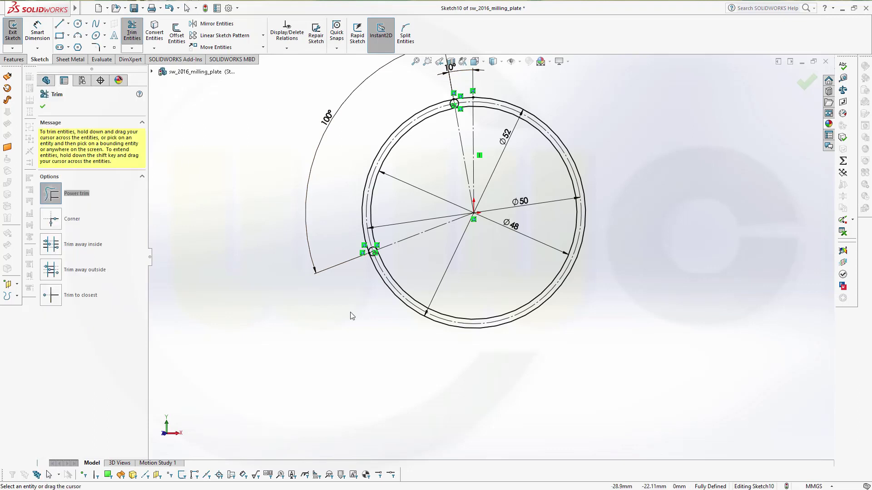
left_click_drag(355, 316, 492, 266)
key("ctrl+z")
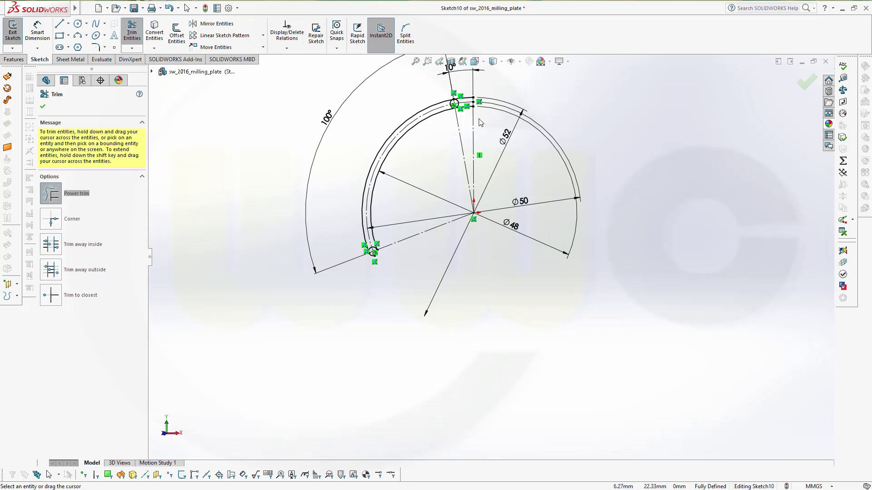
left_click_drag(466, 126, 464, 99)
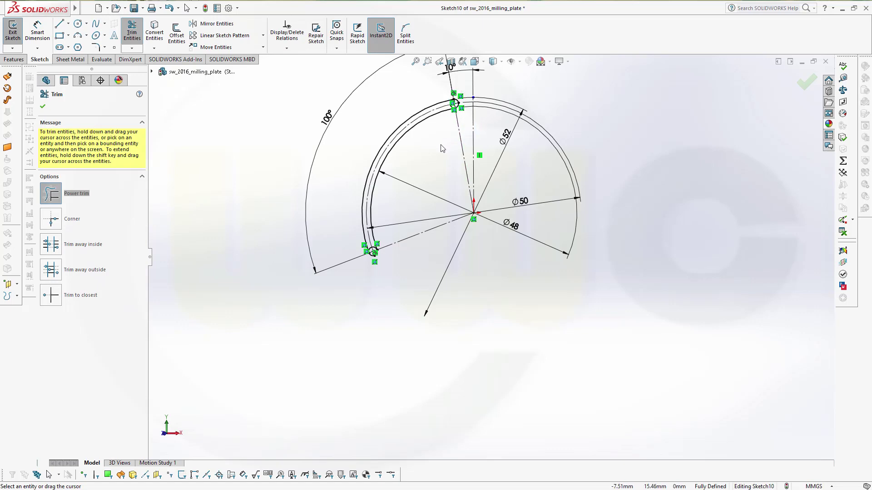
scroll(391, 290, "down", 6)
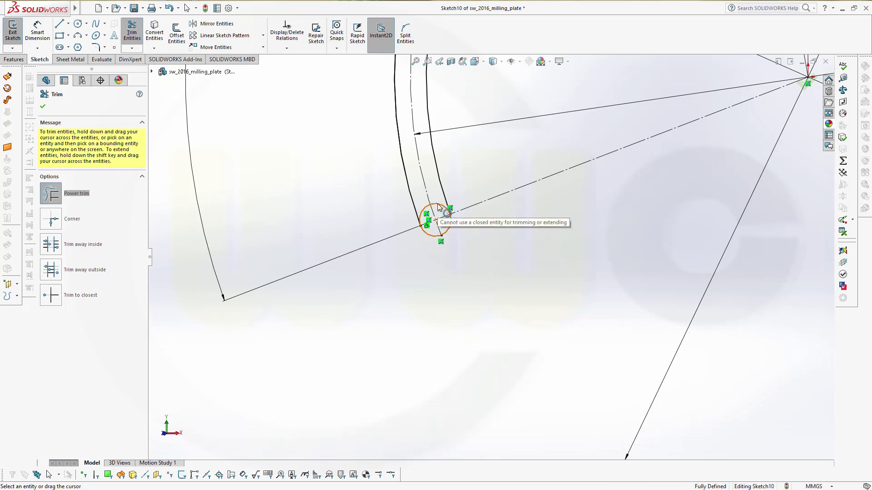
left_click(444, 209)
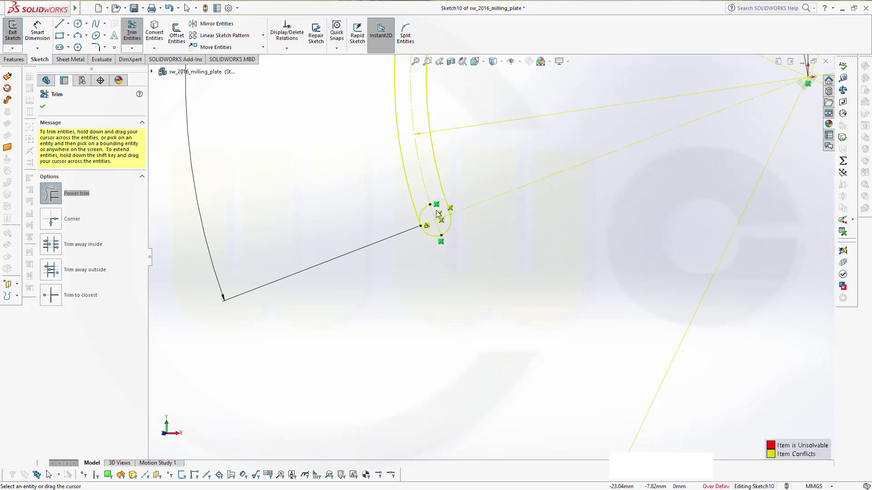
scroll(460, 163, "up", 6)
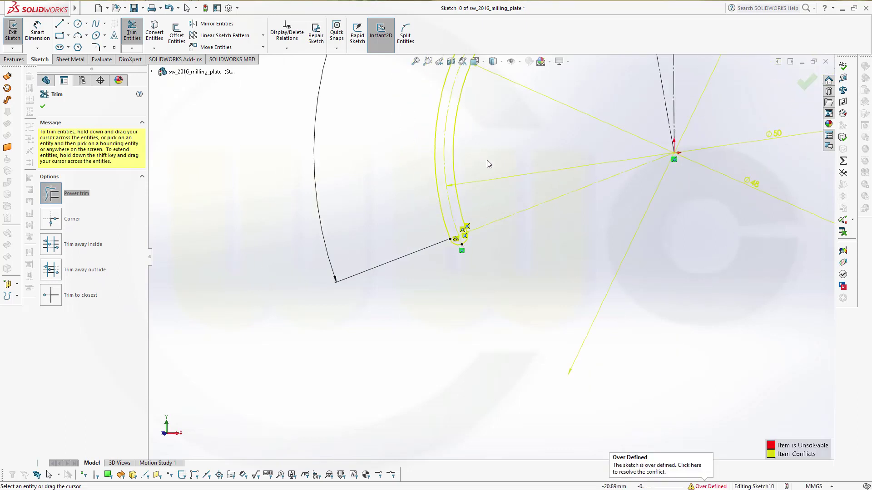
scroll(519, 151, "down", 4)
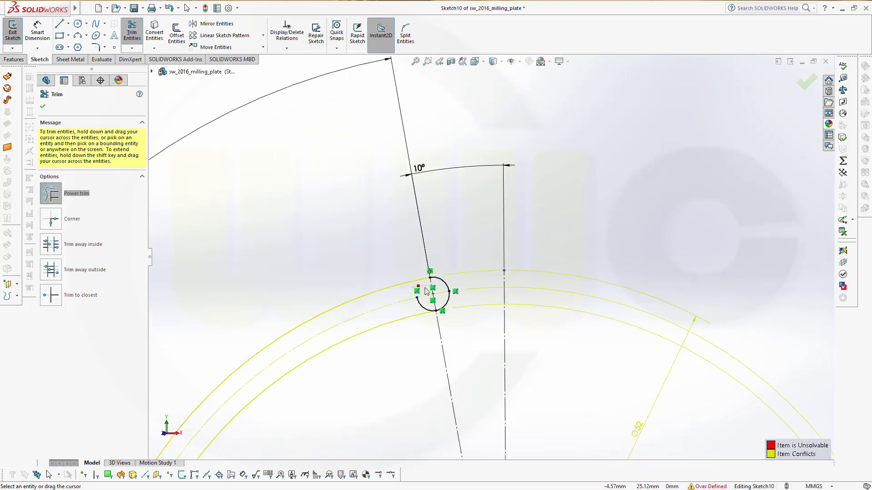
mouse_move(425, 291)
left_mouse_down()
mouse_move(407, 309)
mouse_move(432, 363)
left_mouse_up()
- Finish trimming and delete the conflicting Ø48 dimension
scroll(440, 390, "up", 4)
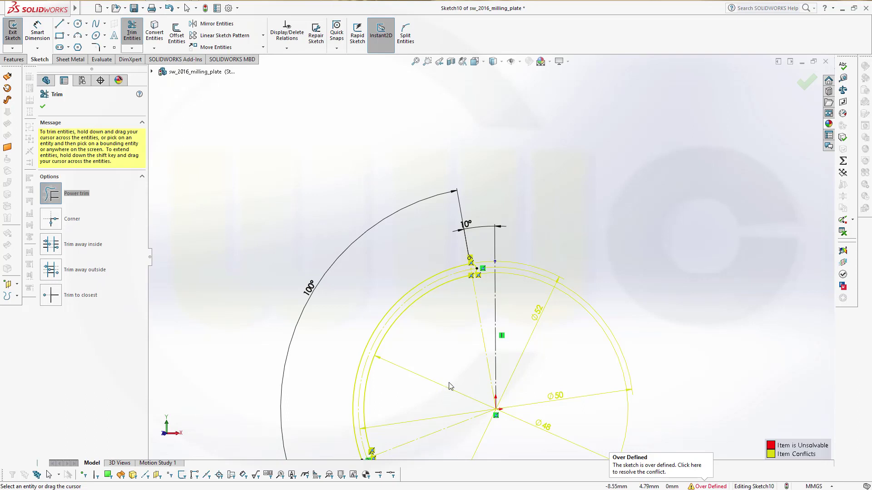
scroll(513, 426, "up", 2)
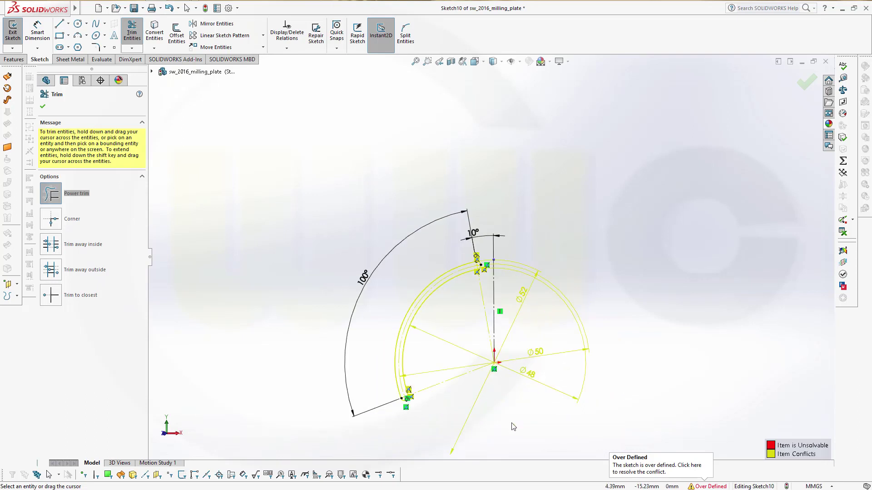
scroll(509, 246, "down", 4)
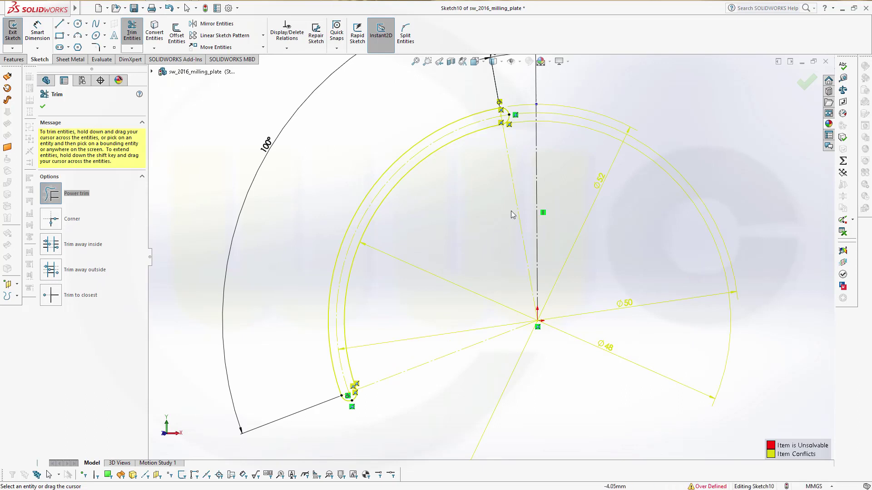
key("Escape")
left_click(603, 349)
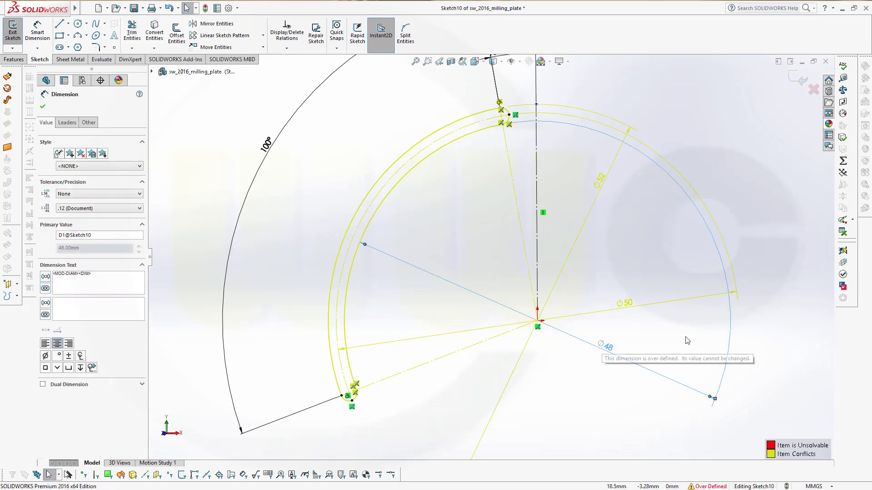
key("Delete")
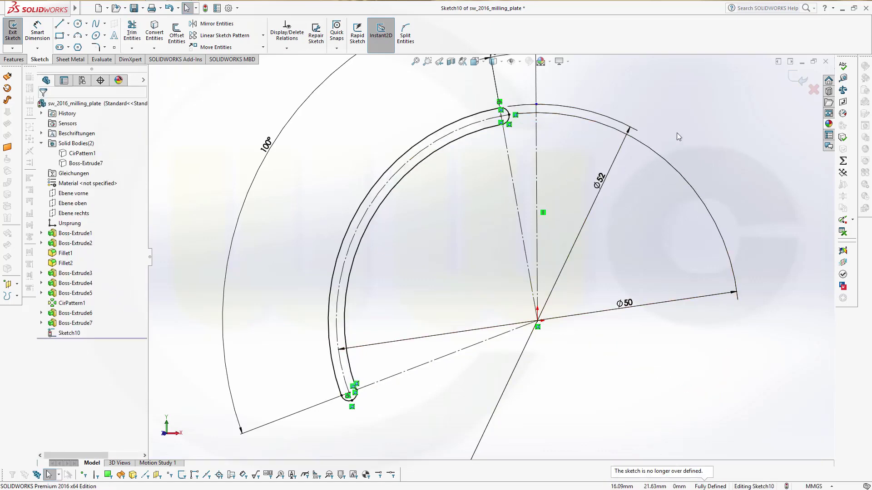
- Exit Sketch10 and start an Extruded Boss/Base feature
left_click(795, 83)
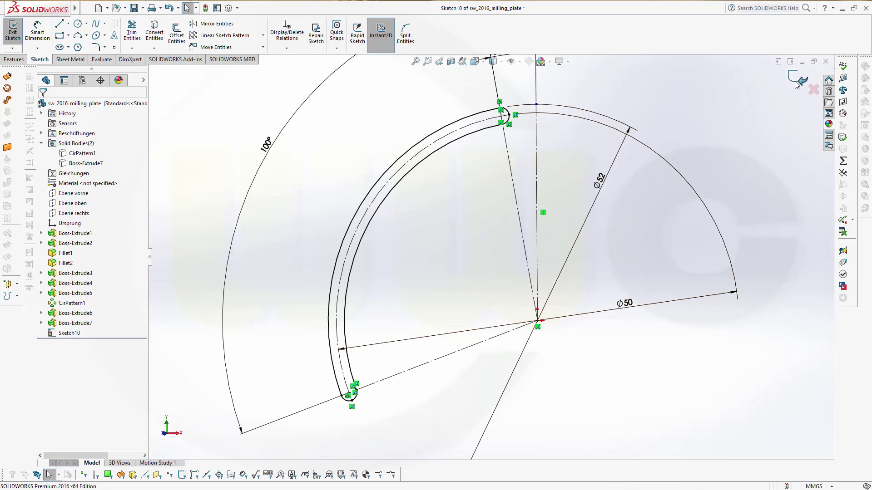
scroll(574, 216, "up", 2)
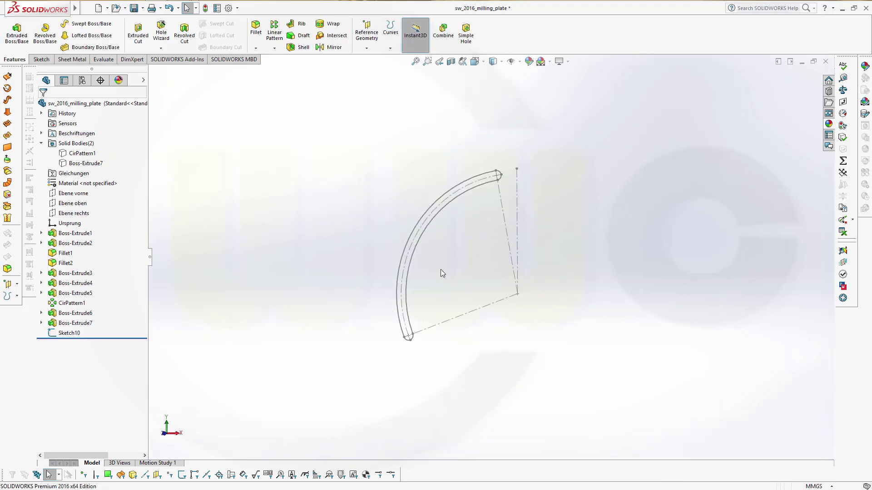
mouse_move(358, 258)
middle_mouse_down()
mouse_move(336, 247)
mouse_move(440, 278)
mouse_move(426, 247)
mouse_move(441, 250)
middle_mouse_up()
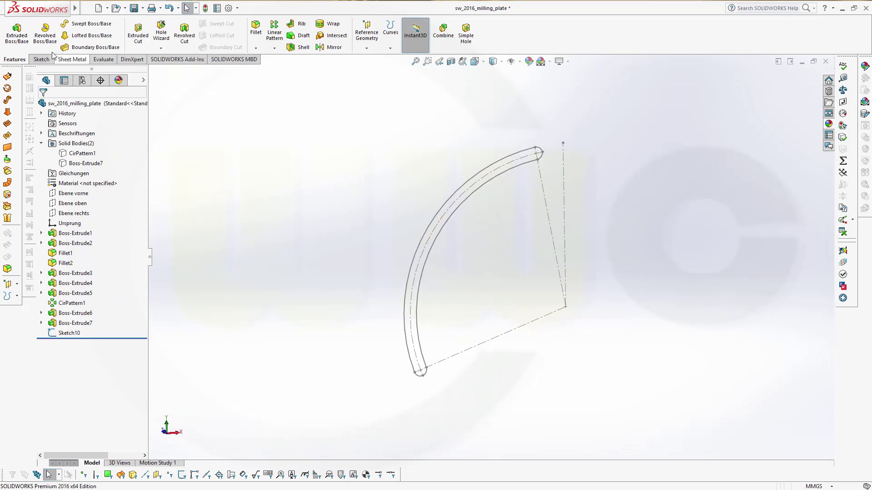
left_click(17, 32)
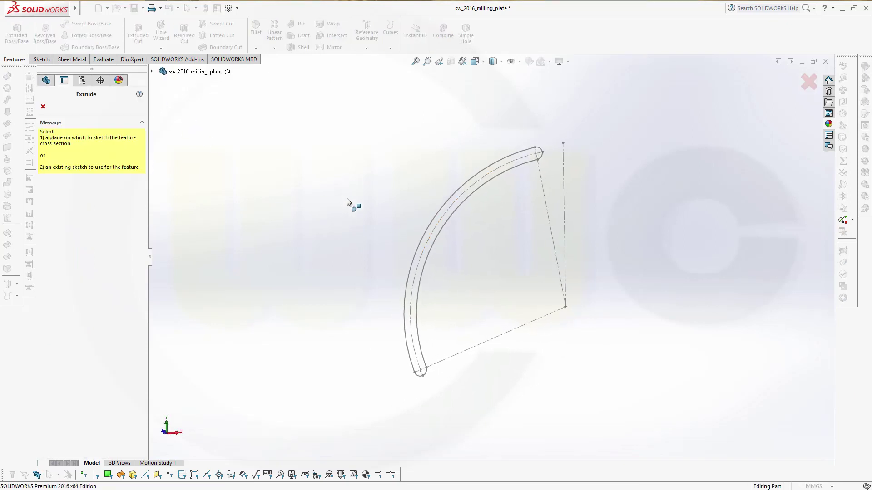
- Extrude Sketch10 reversed, from a 10 mm offset, 7 mm blind, as a separate body
left_click(415, 260)
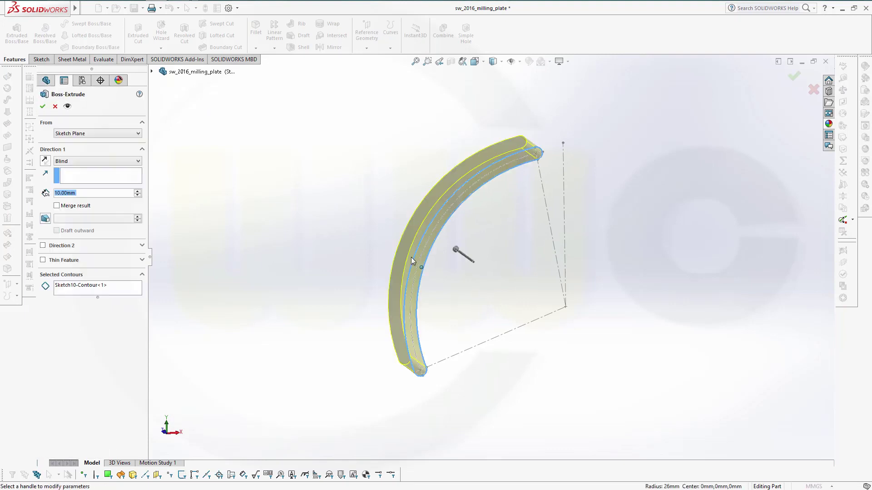
scroll(336, 227, "down", 2)
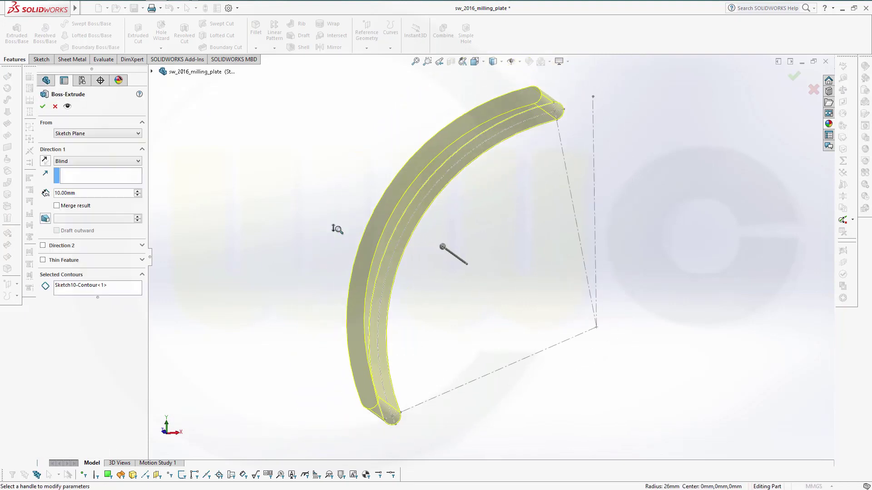
left_click(46, 160)
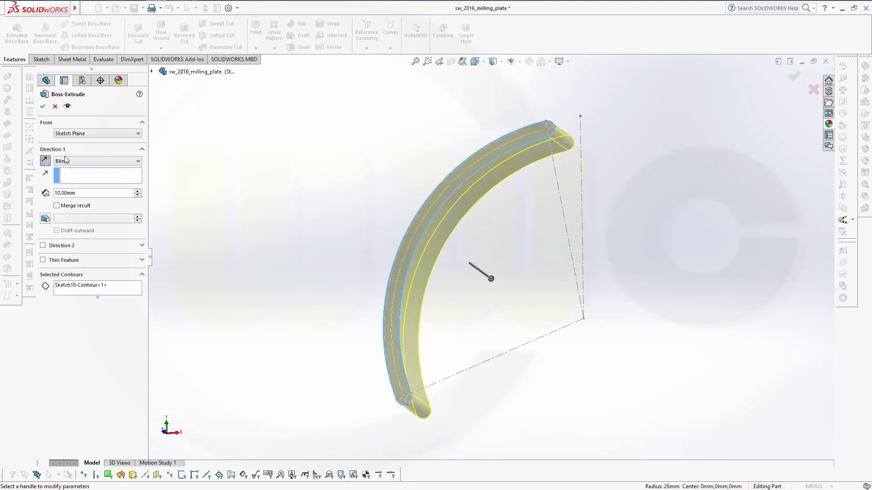
left_click(138, 134)
left_click(96, 159)
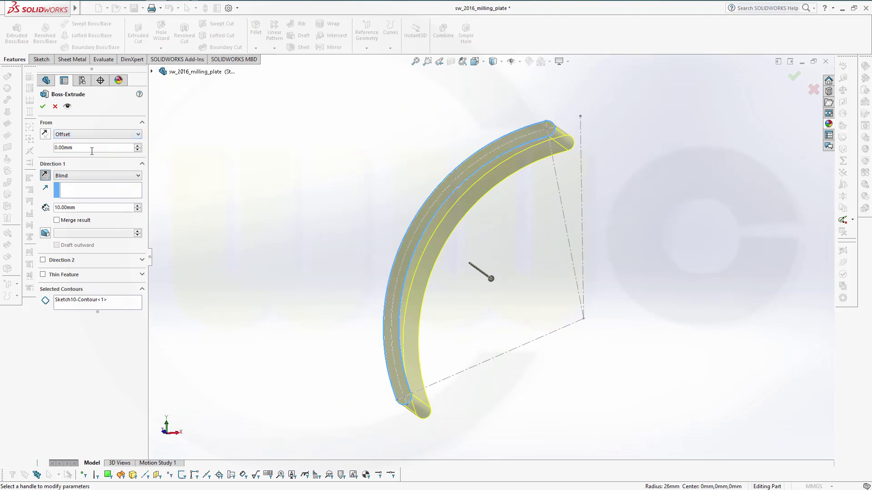
type("10")
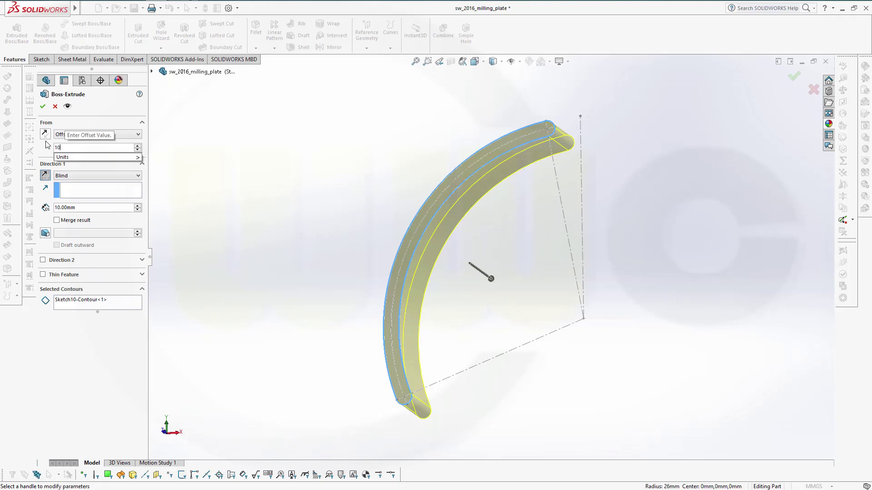
key("Return")
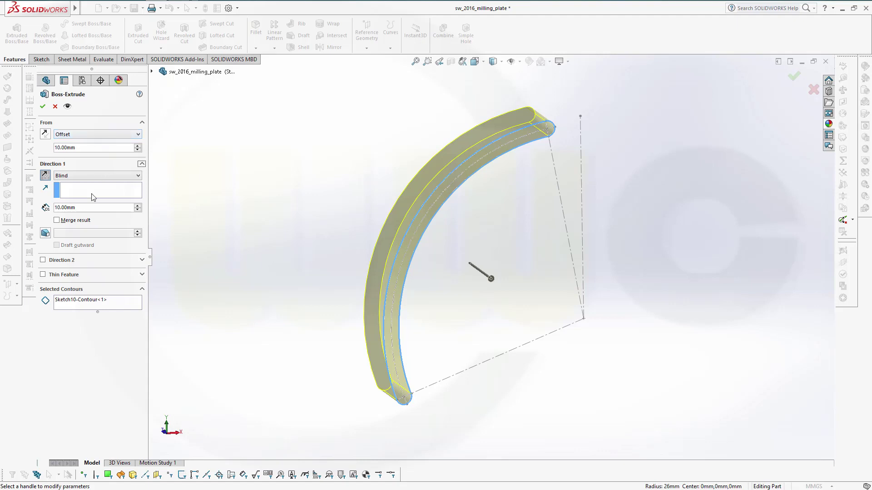
left_click_drag(86, 209, 1, 210)
type("7")
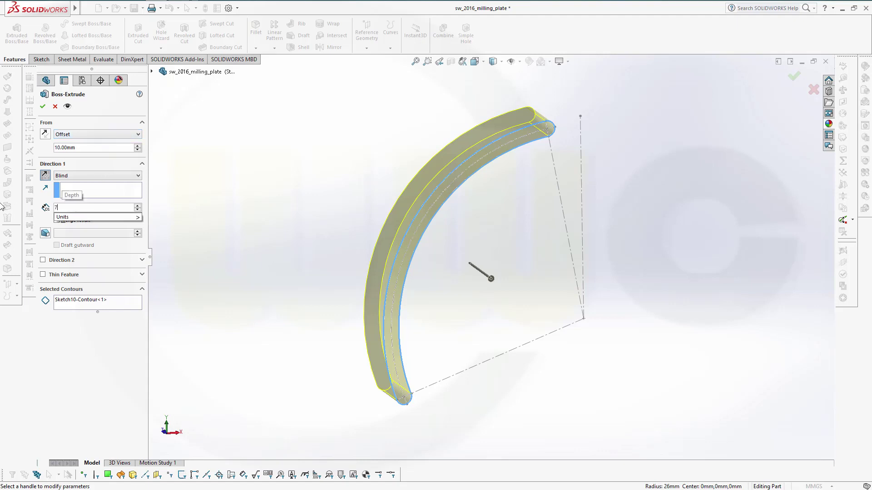
key("Return")
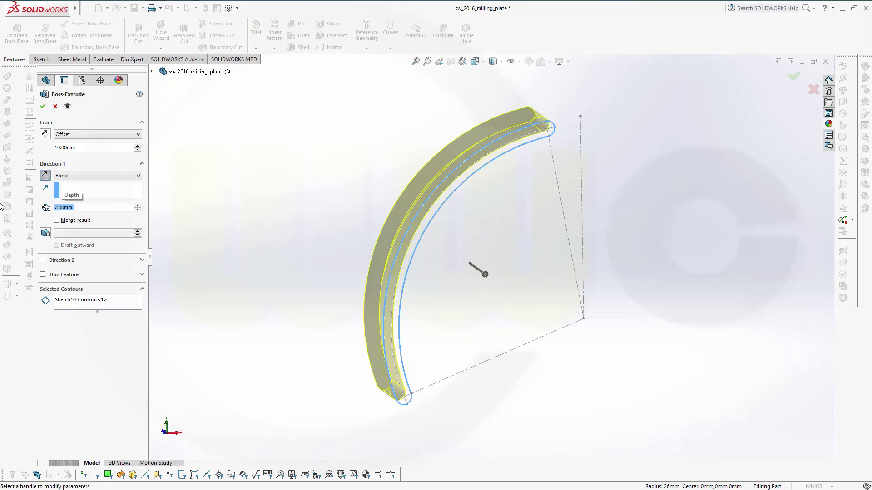
left_click(48, 108)
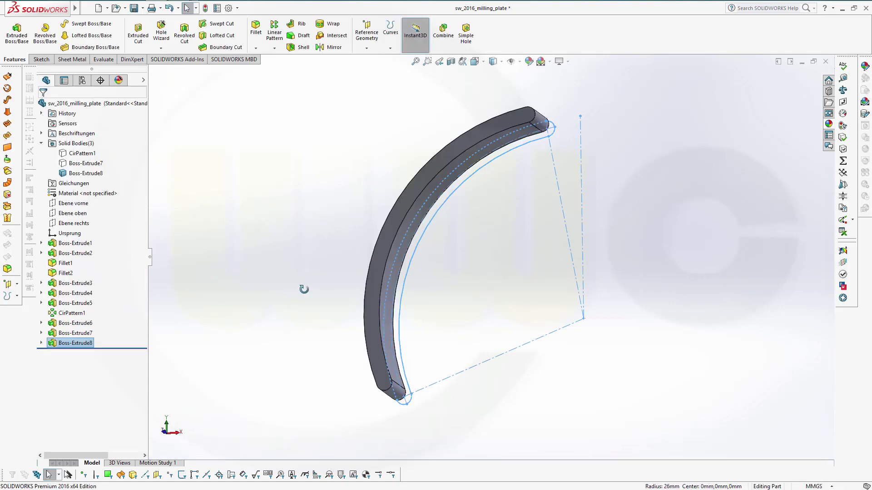
- Show the hidden Boss-Extrude7 body and view it beside the curved slot body
middle_click_drag(304, 289, 294, 171)
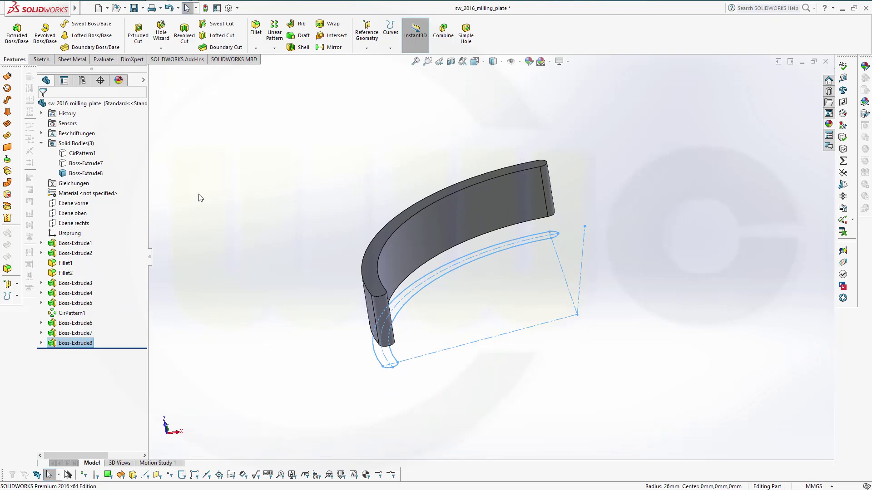
right_click(85, 164)
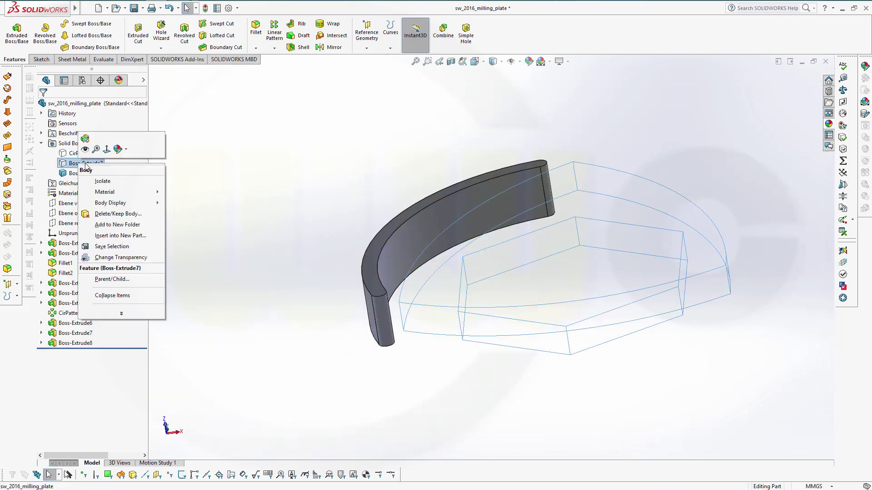
left_click(85, 149)
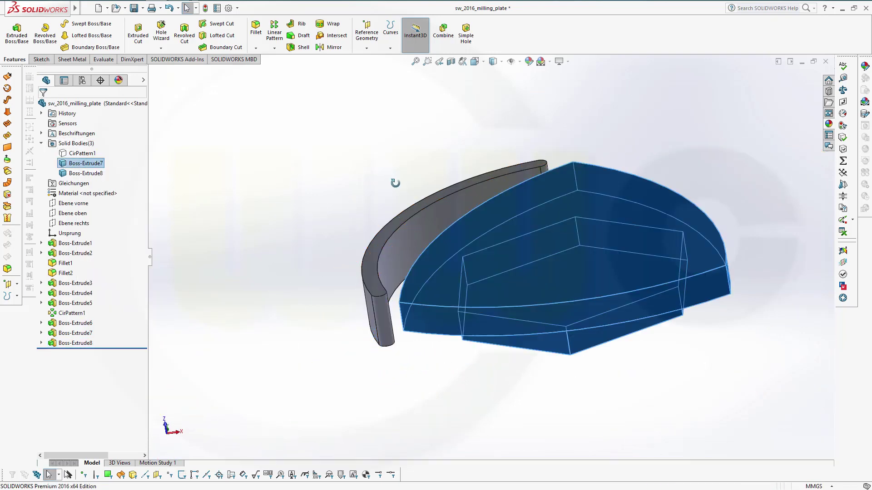
middle_click_drag(395, 186, 296, 225)
left_click(296, 224)
middle_click_drag(318, 295, 269, 364)
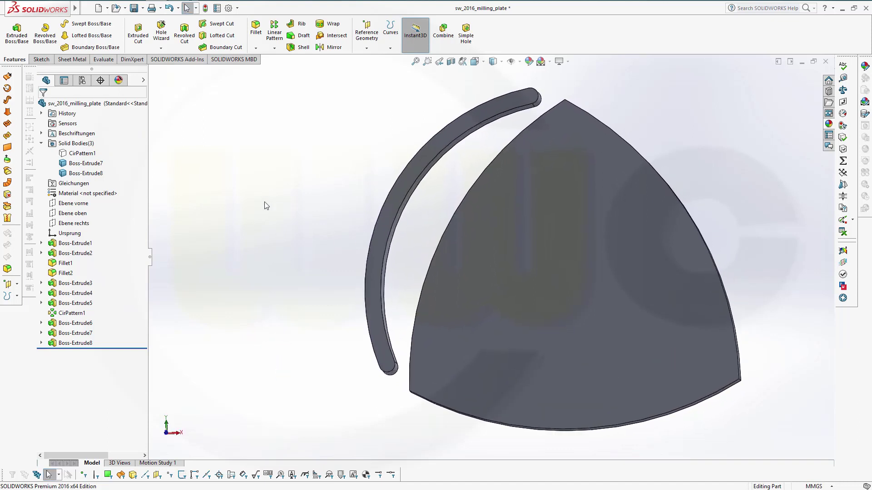
scroll(292, 228, "down", 3)
scroll(286, 269, "up", 3)
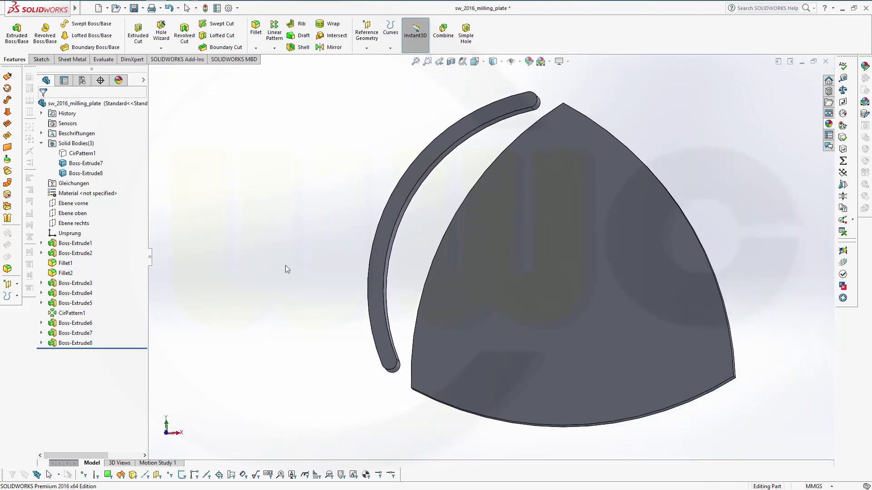
middle_click_drag(286, 268, 281, 218)
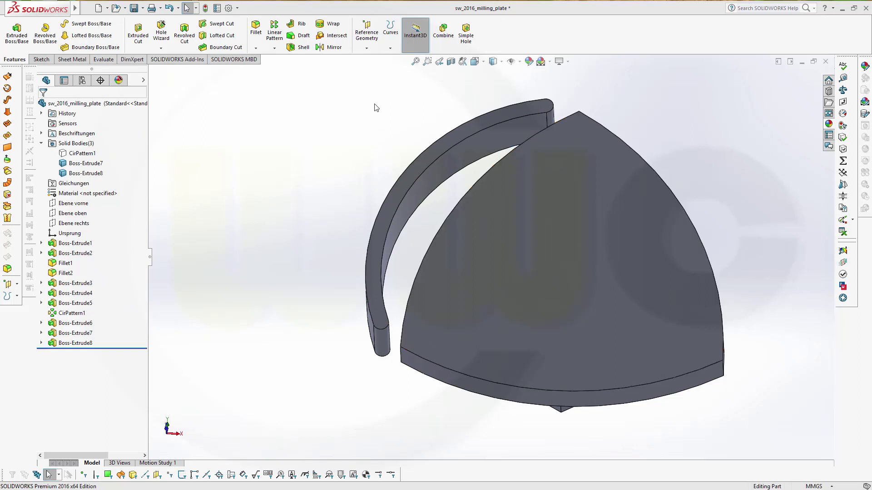
- Create reference axis Axis2 from the curved slot body's inner cylindrical face
left_click(367, 47)
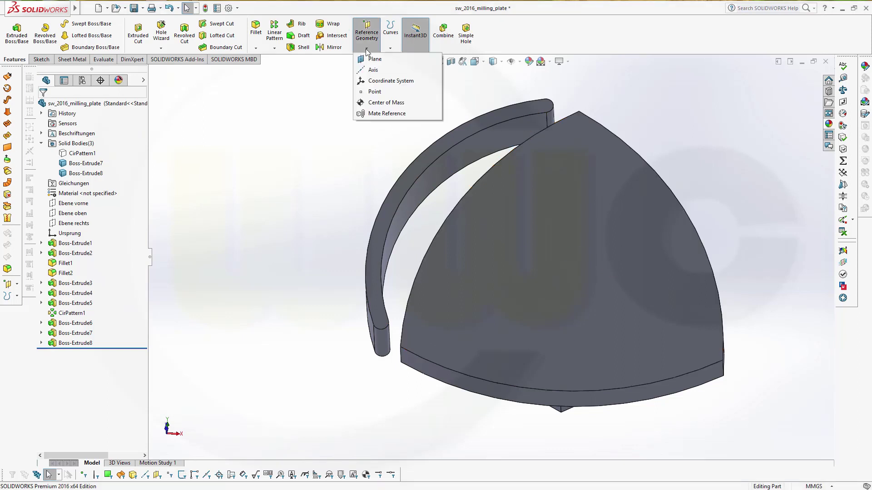
left_click(373, 71)
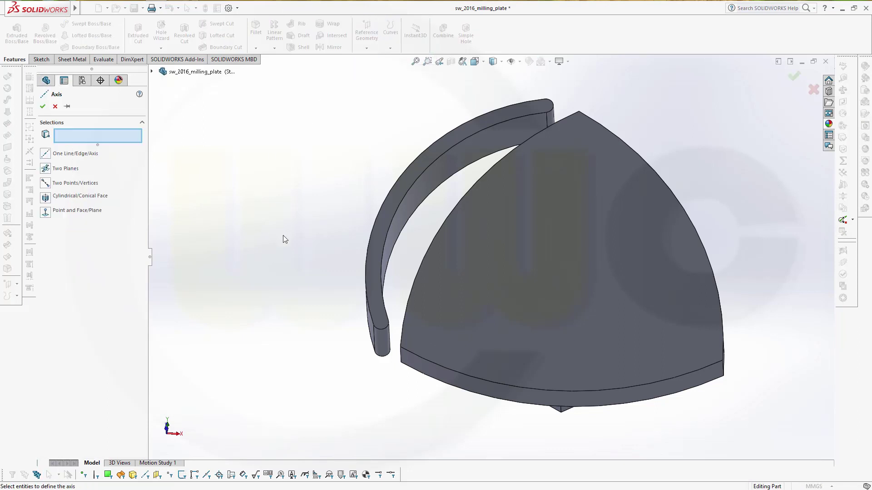
left_click(411, 208)
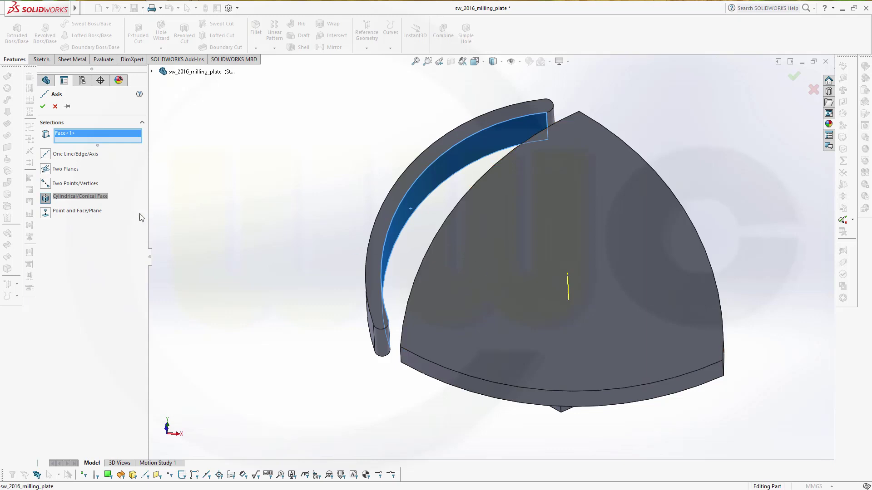
left_click(43, 106)
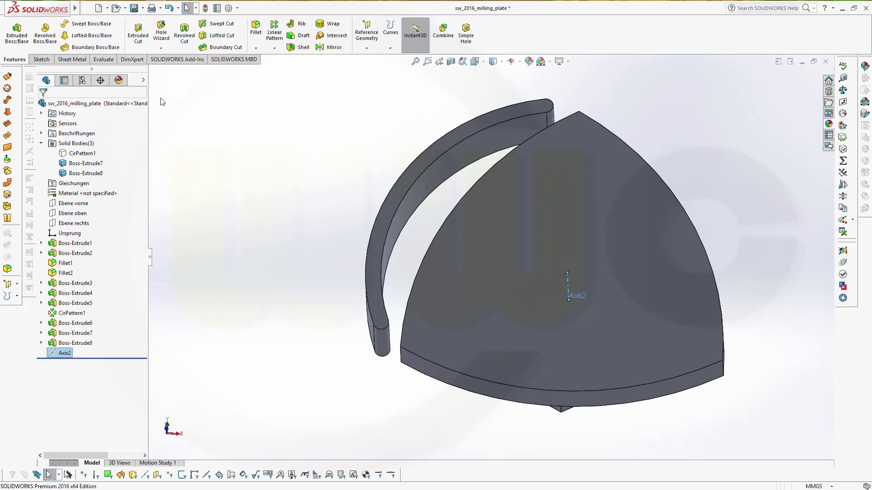
- Circular-pattern the Boss-Extrude8 body 3 times over 360° around Axis2
left_click(274, 48)
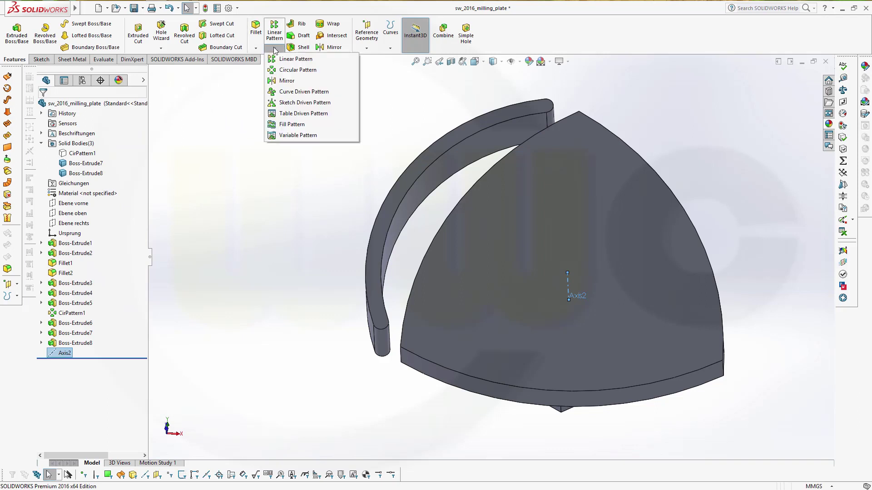
left_click(282, 69)
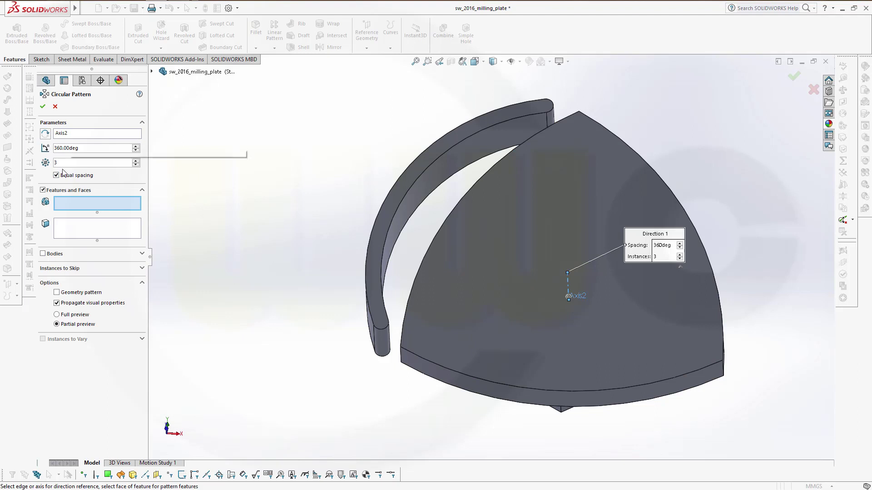
left_click(43, 254)
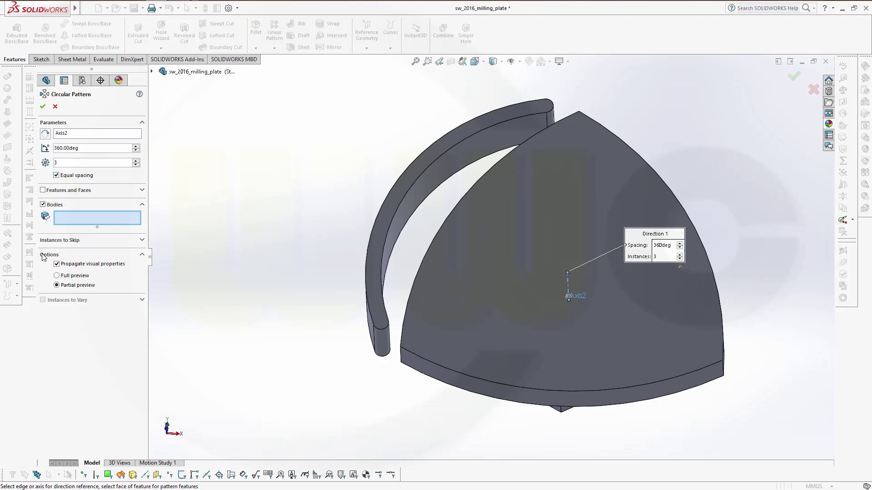
left_click(392, 214)
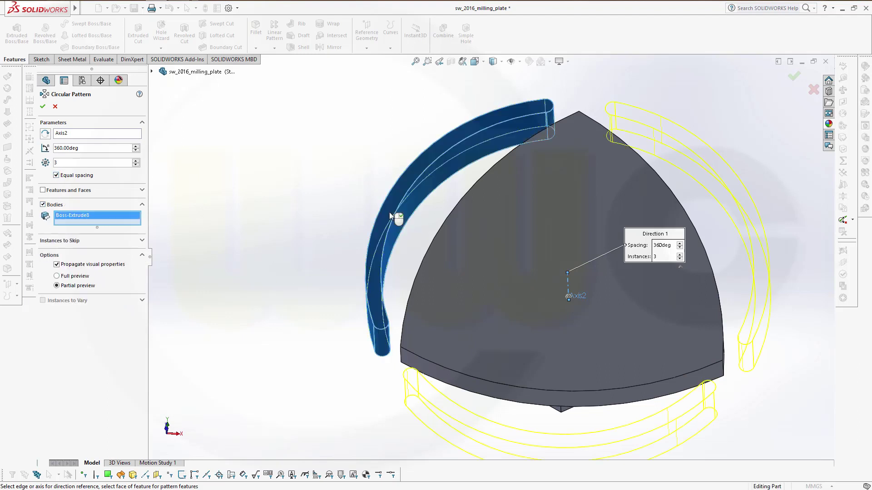
left_click(43, 106)
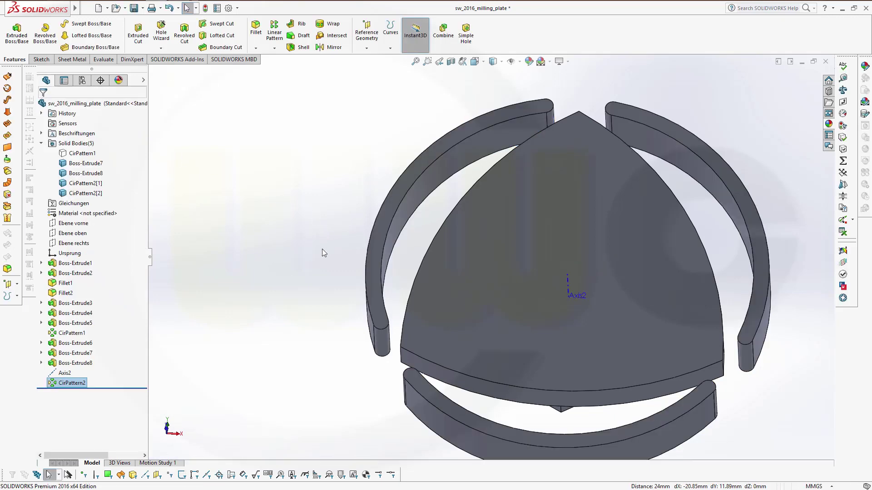
- Pick the centre plate body in the graphics area and bring up its options
scroll(248, 226, "down", 3)
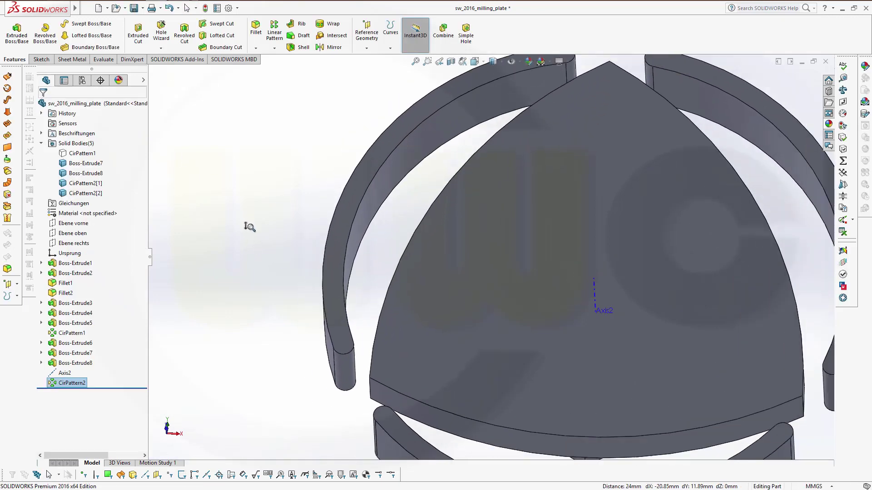
scroll(331, 277, "up", 3)
mouse_move(331, 277)
middle_mouse_down()
mouse_move(320, 126)
mouse_move(286, 138)
mouse_move(323, 279)
middle_mouse_up()
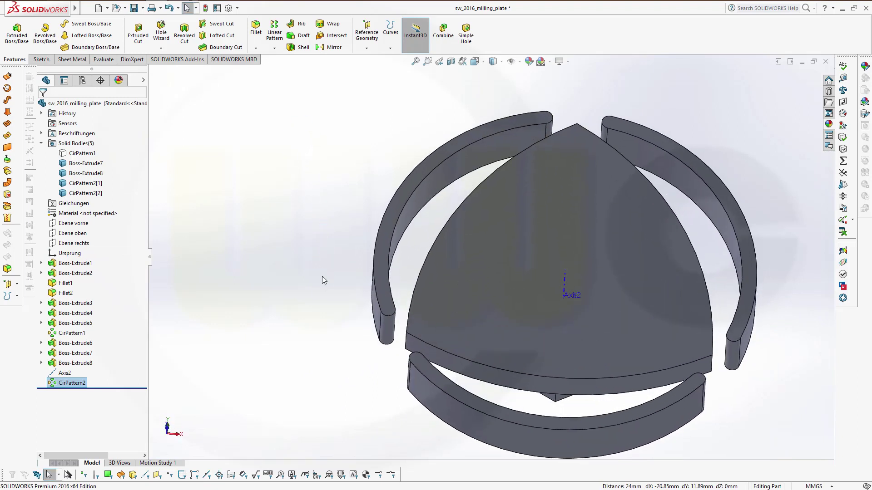
left_click(319, 280)
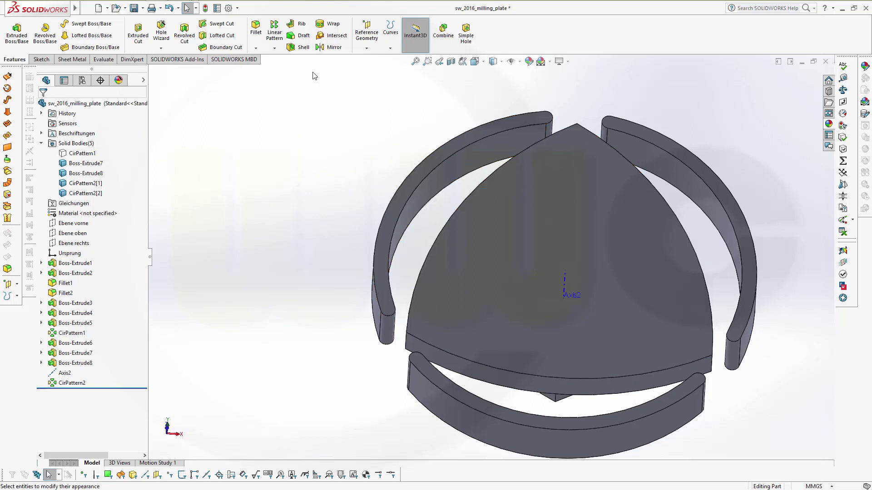
left_click_drag(312, 71, 793, 469)
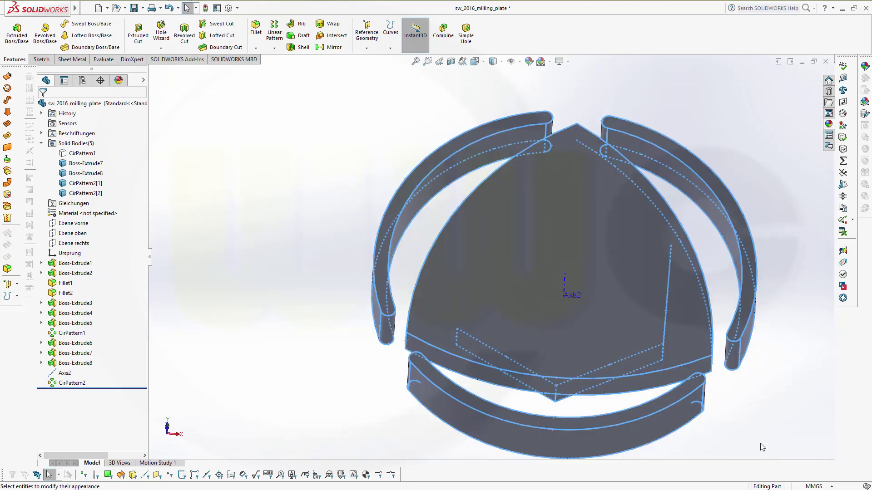
left_click(616, 306)
right_click(616, 306)
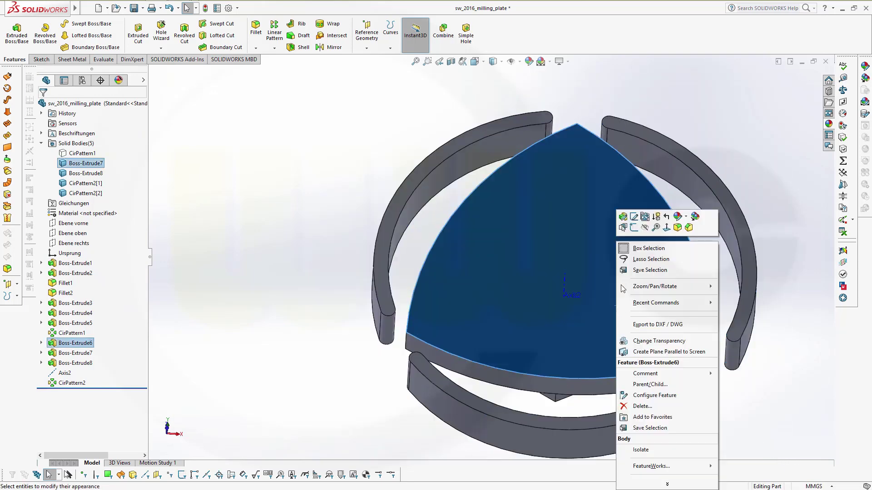
left_click(308, 177)
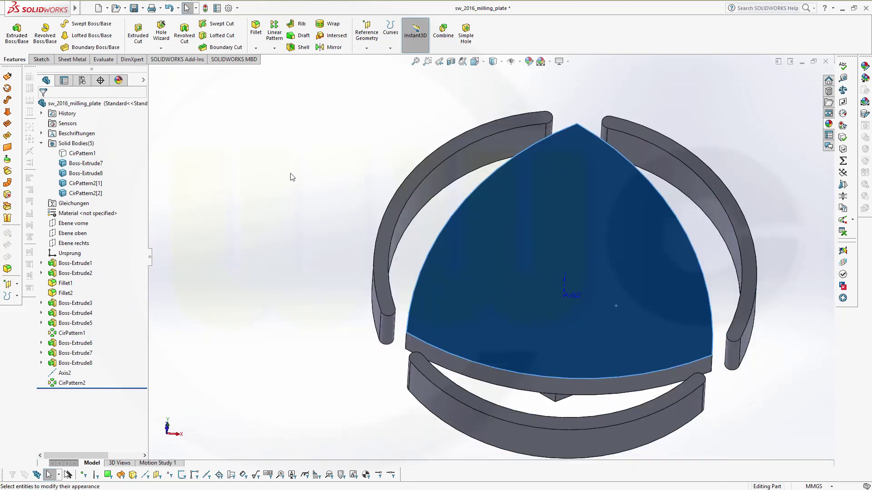
left_click(321, 183)
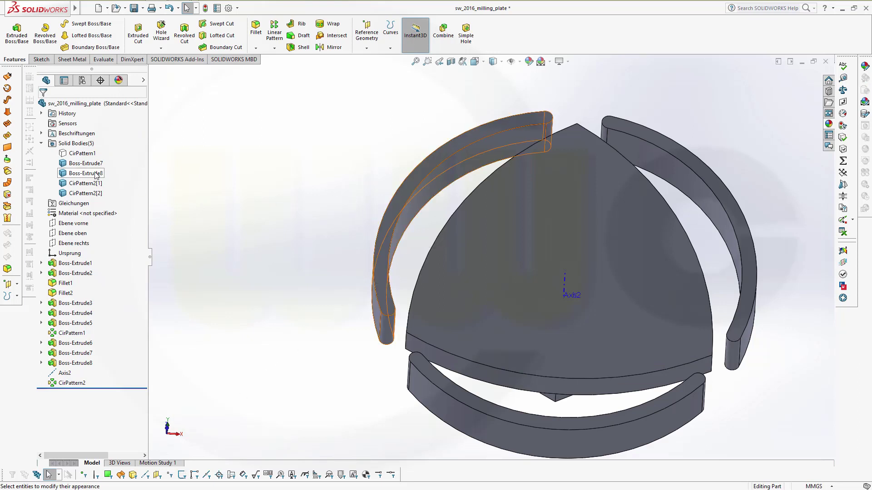
- Select Boss-Extrude7 under Solid Bodies and open its context menu
left_click(87, 165)
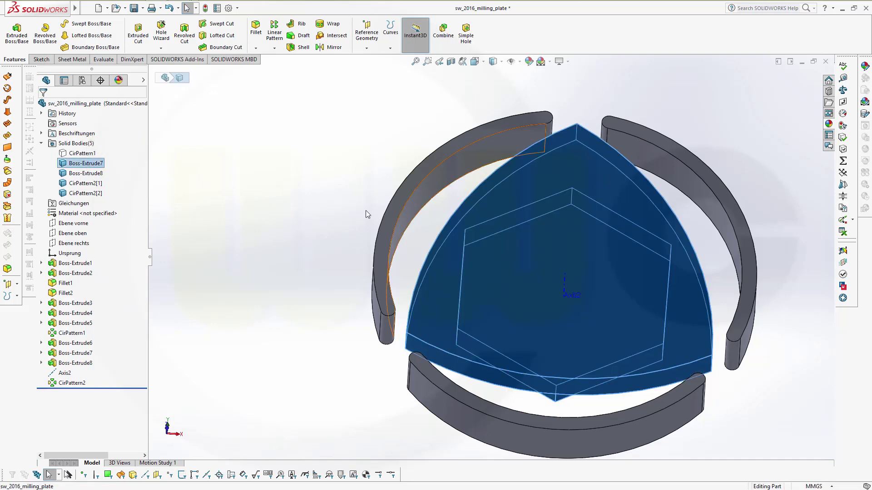
right_click(511, 295)
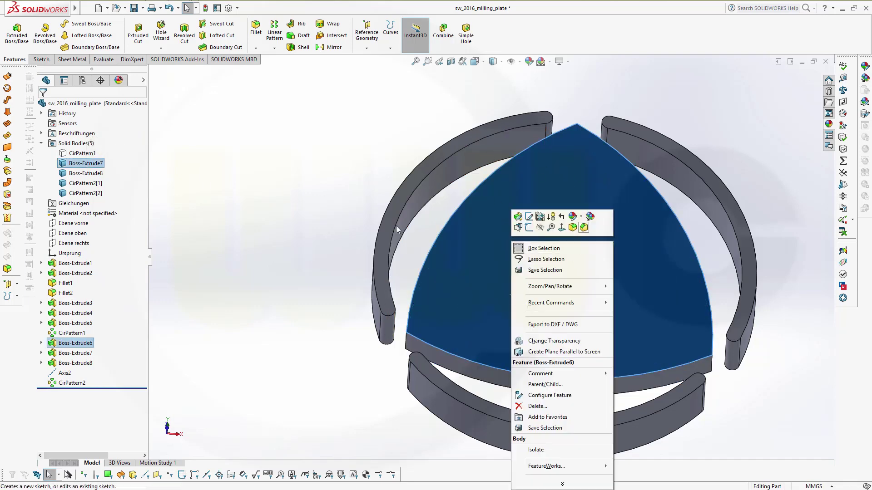
left_click(579, 229)
left_click(92, 166)
- Colour the Boss-Extrude7 centre body and the lower CirPattern2[1] arc body red
right_click(92, 166)
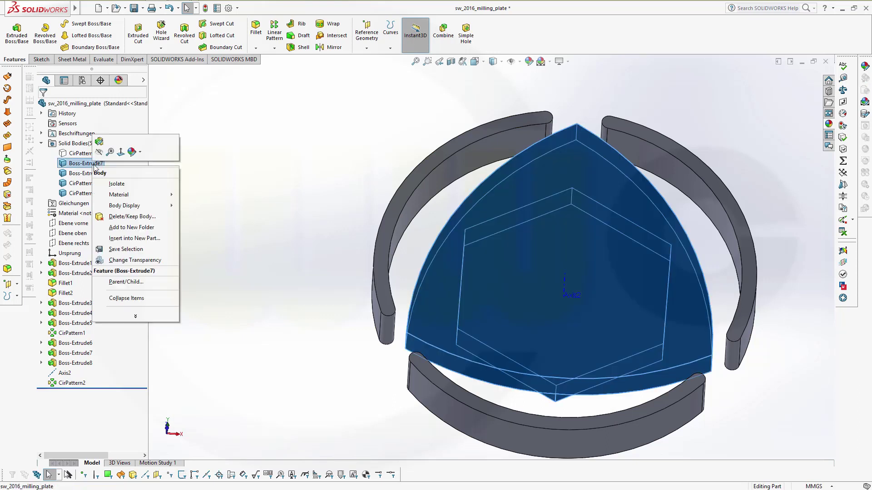
left_click(93, 165)
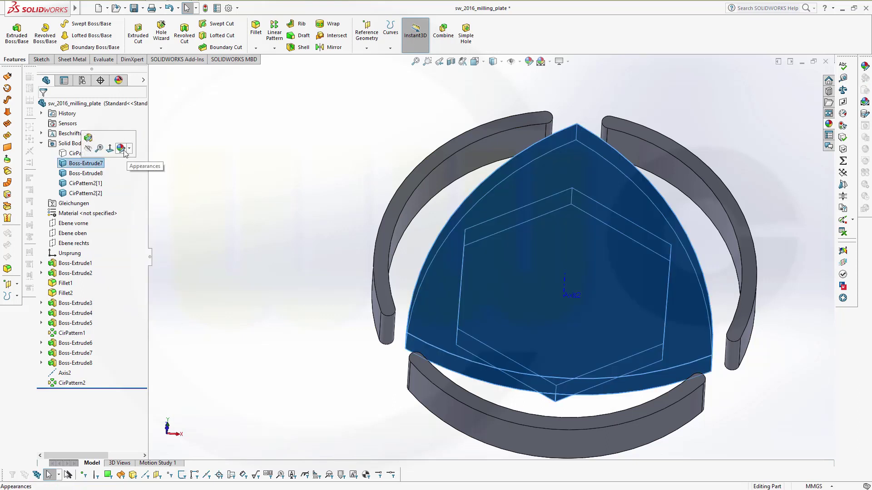
left_click(122, 150)
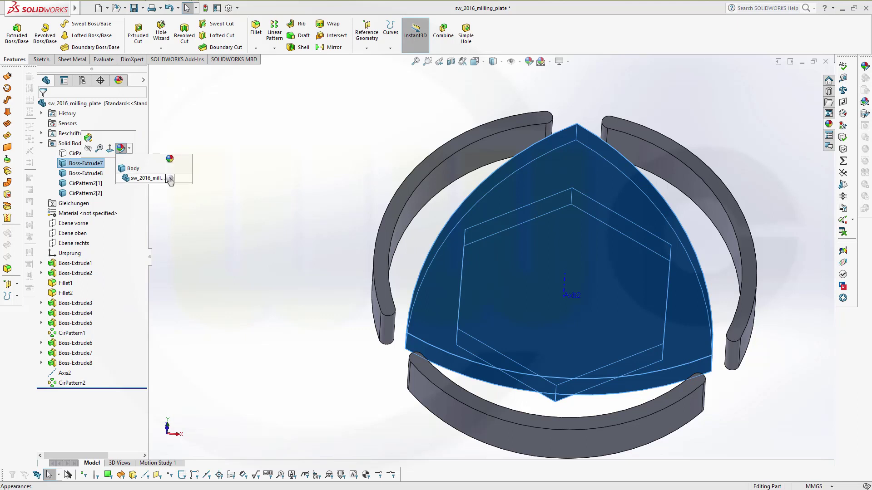
left_click(133, 171)
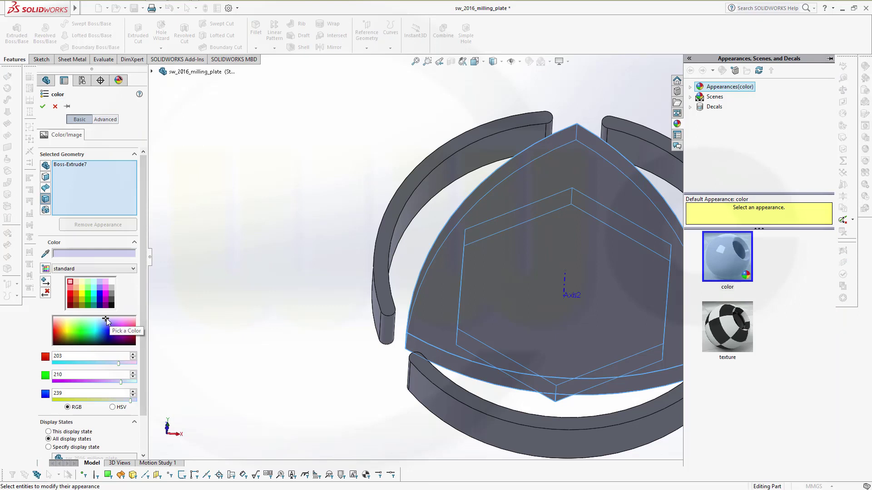
left_click(70, 294)
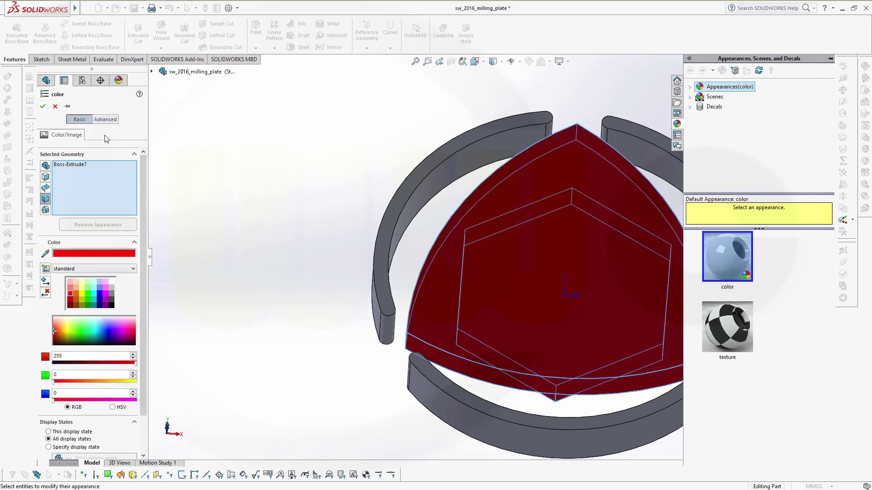
left_click(43, 106)
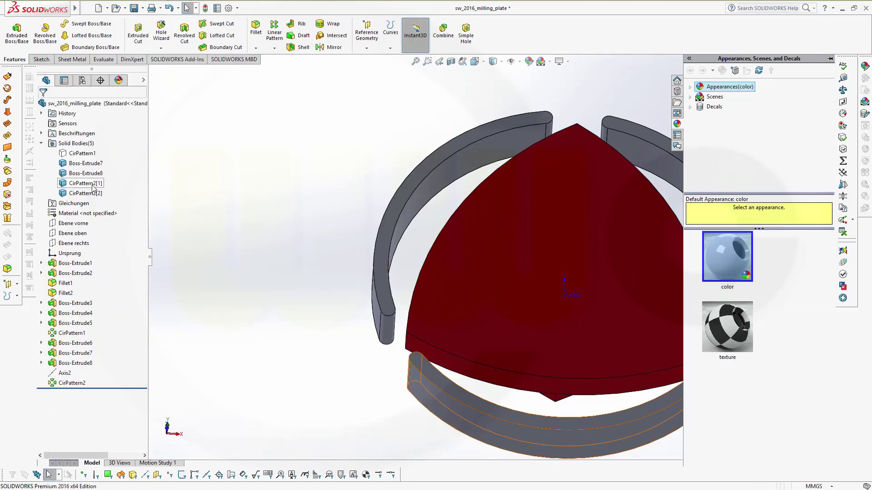
left_click(92, 187)
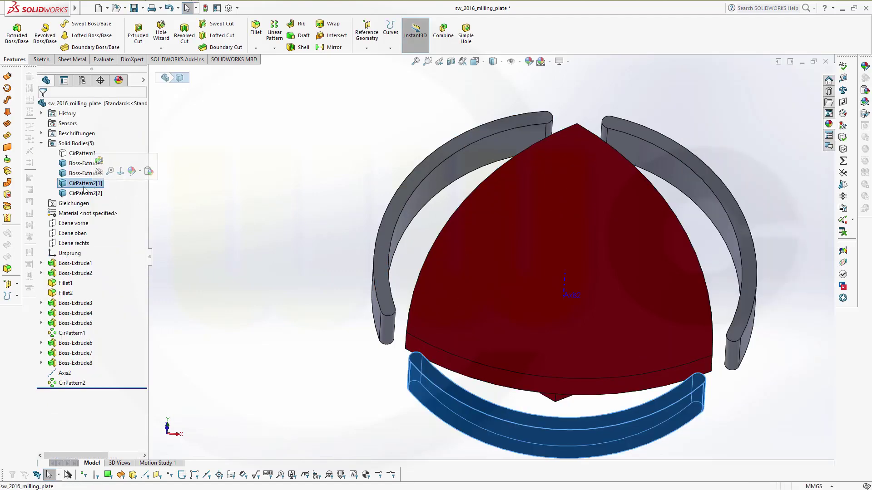
left_click(132, 171)
left_click(182, 202)
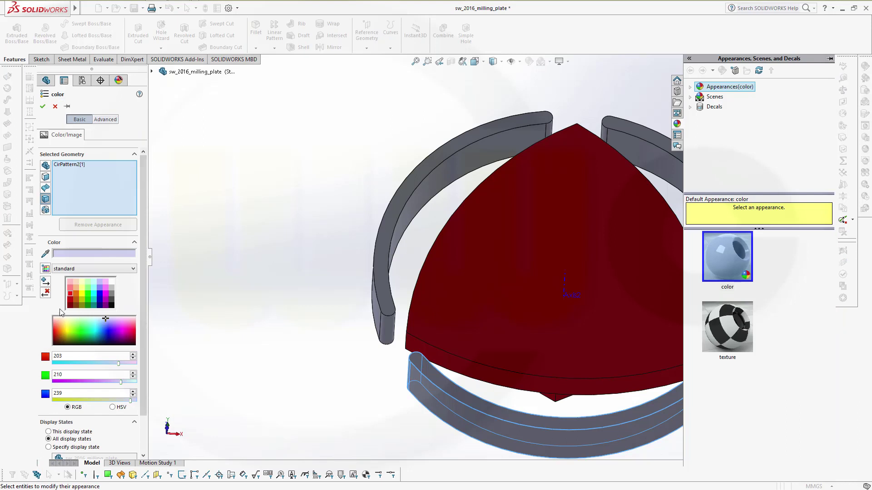
left_click(72, 294)
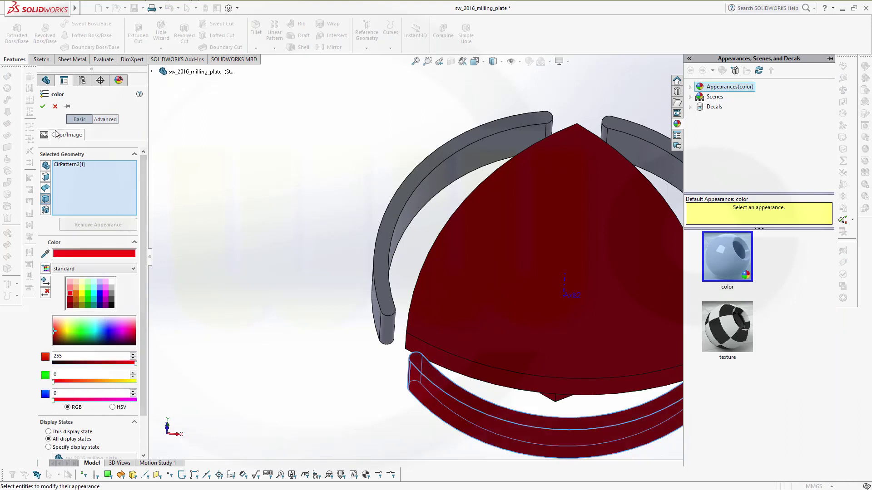
left_click(42, 107)
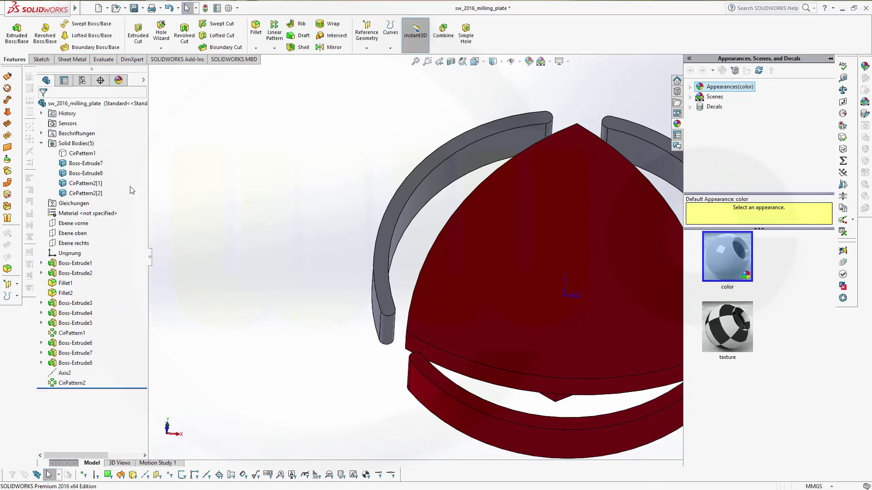
- Colour the Boss-Extrude8 upper-left arc and the CirPattern2[2] arc body red
left_click(89, 174)
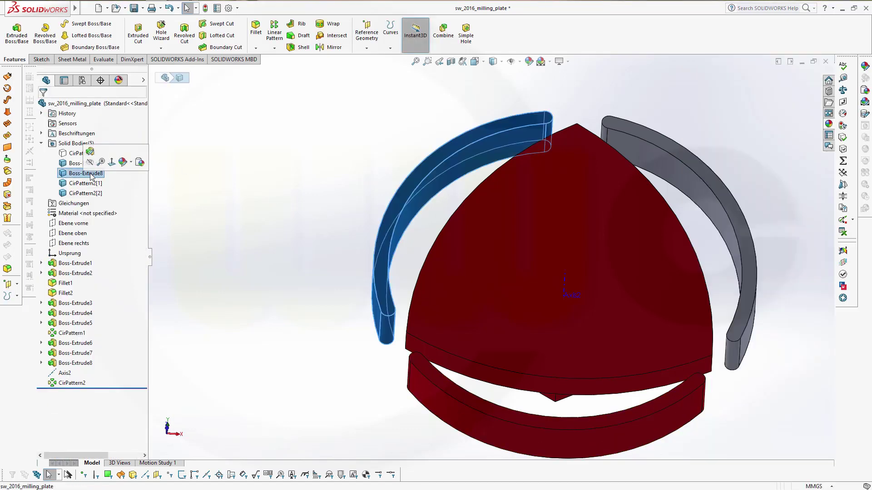
right_click(90, 176)
left_click(130, 162)
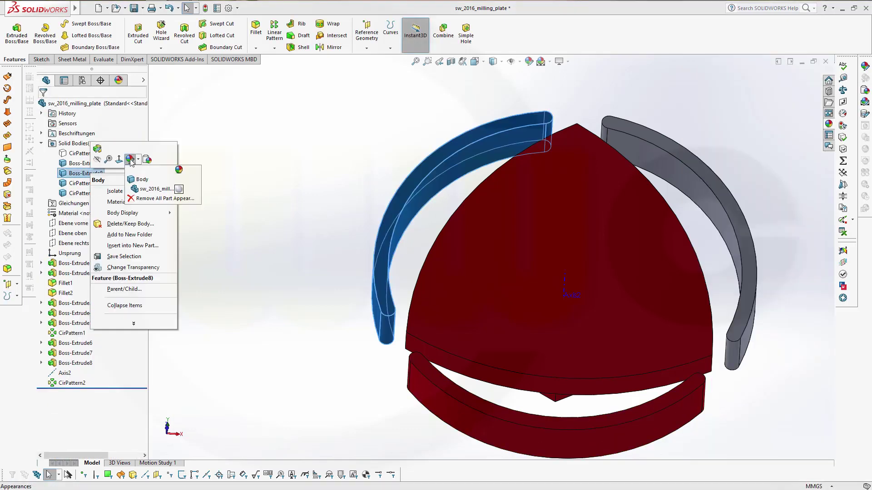
left_click(178, 190)
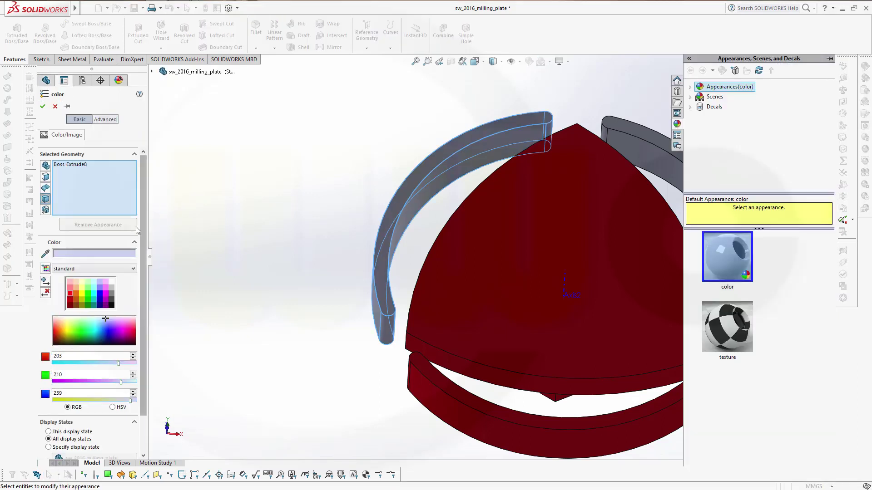
left_click(70, 297)
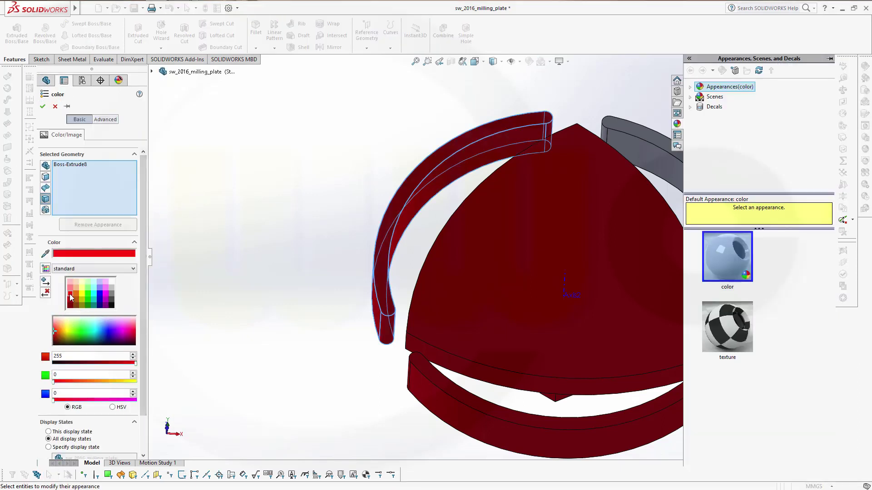
left_click(42, 107)
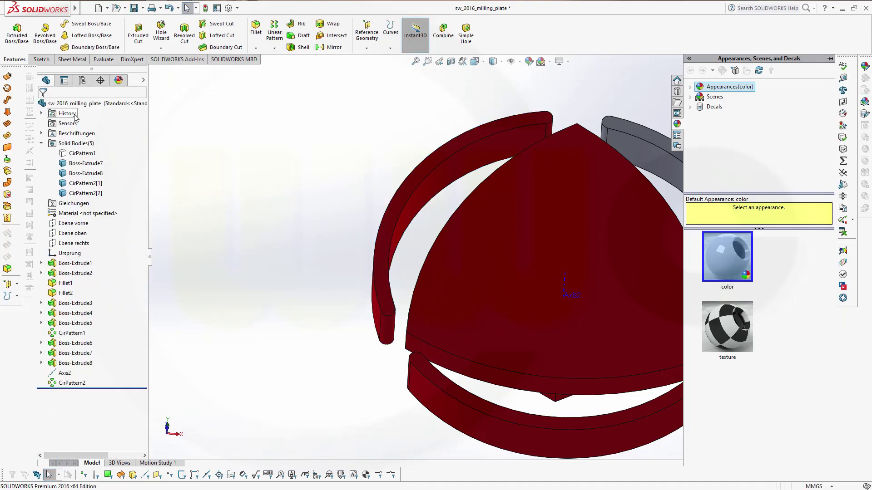
left_click(88, 194)
left_click(128, 178)
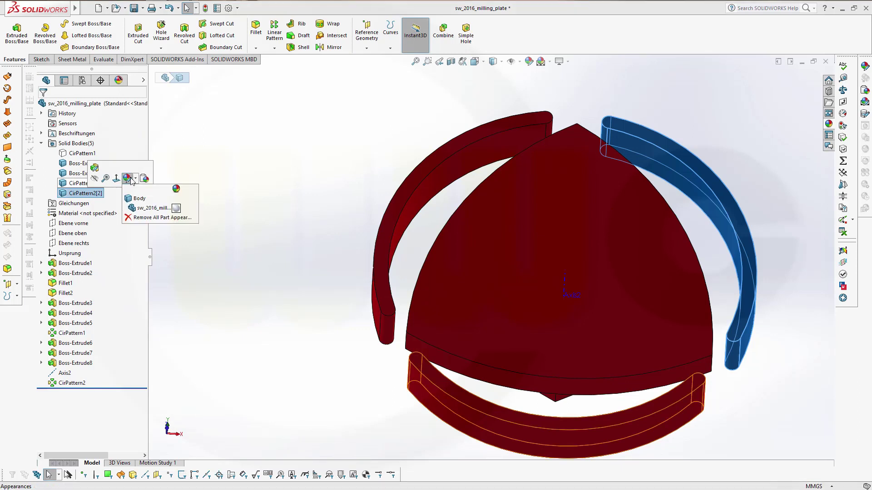
left_click(172, 209)
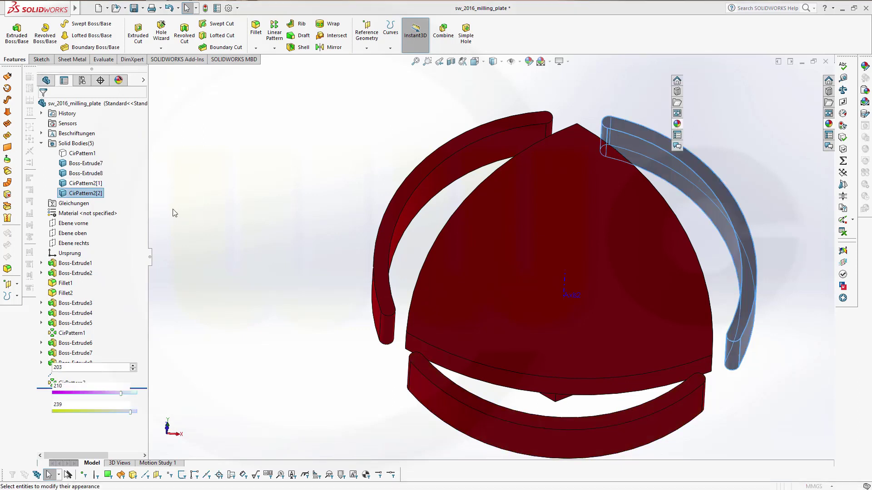
left_click(70, 298)
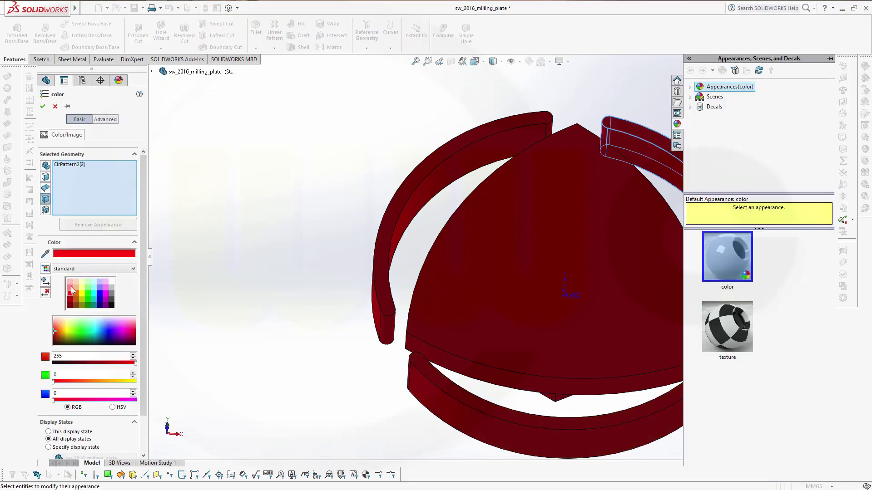
left_click(43, 107)
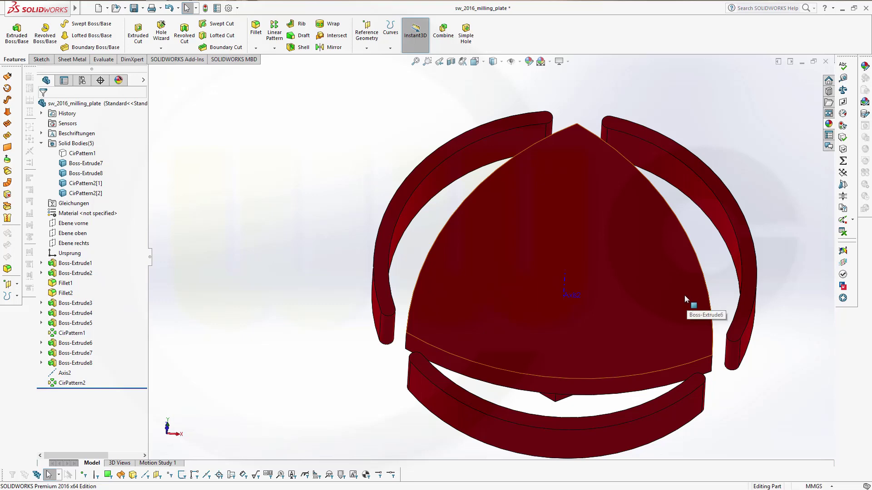
- Show the hidden CirPattern1 plate body and orbit the model to a tilted view
middle_click_drag(685, 296, 414, 240, "ctrl")
right_click(85, 154)
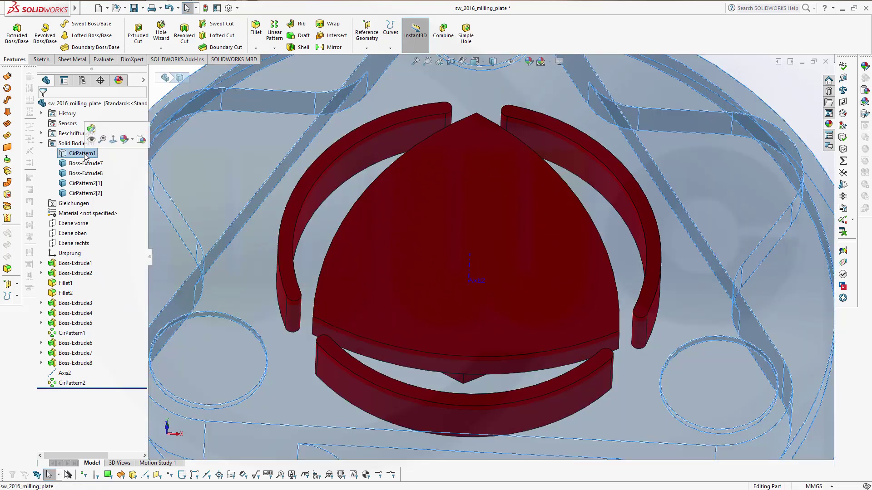
left_click(127, 247)
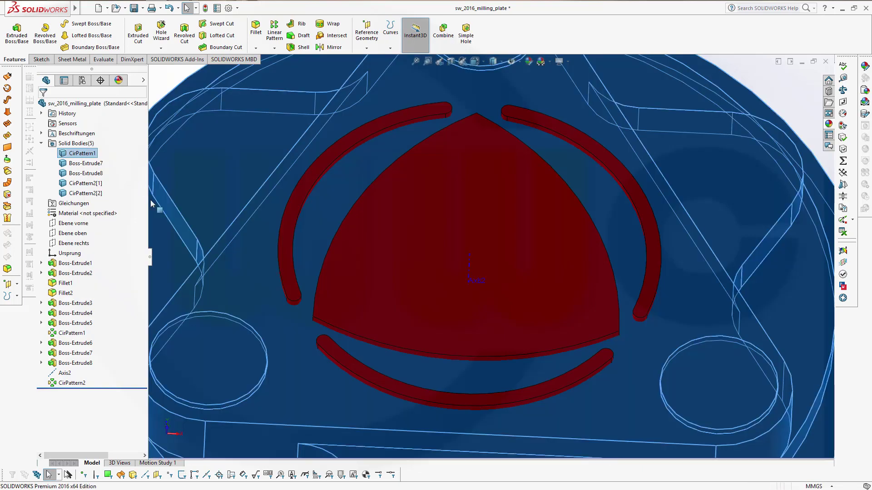
middle_click_drag(380, 289, 449, 253)
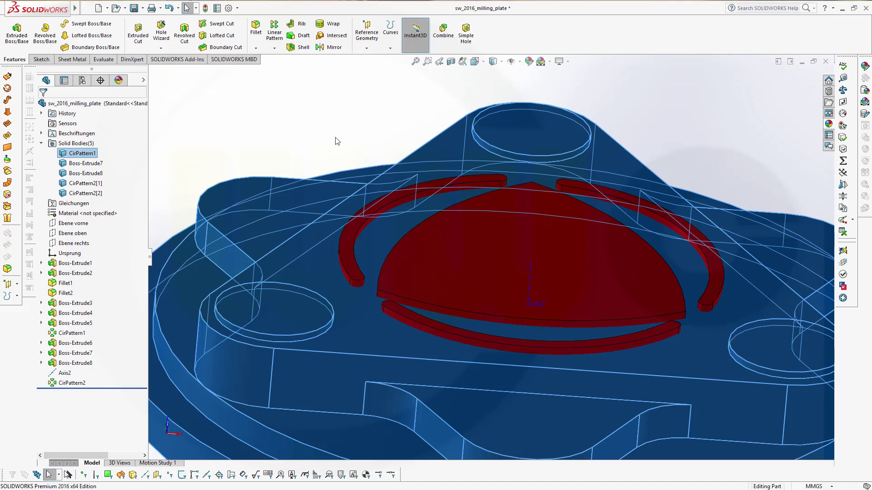
mouse_move(77, 11)
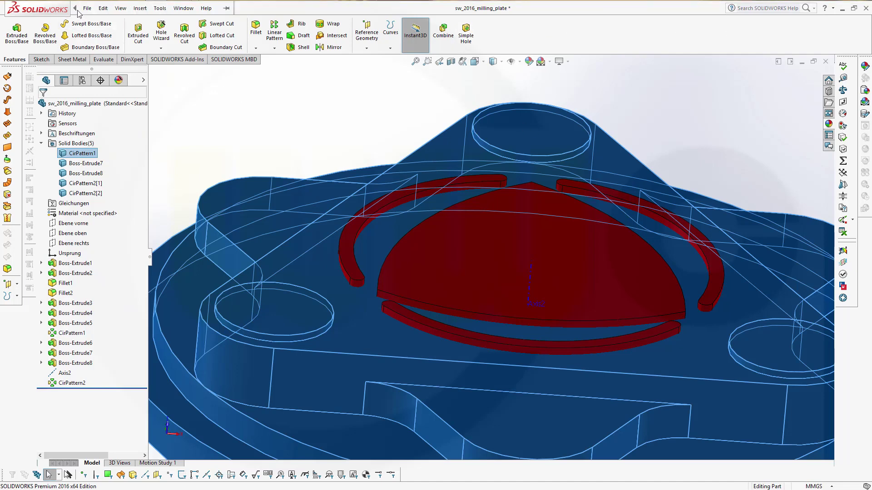
left_click(140, 8)
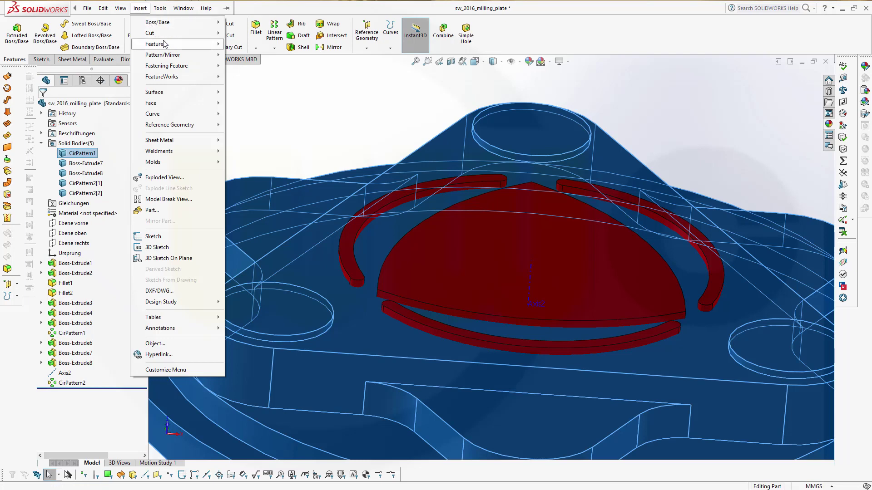
mouse_move(164, 44)
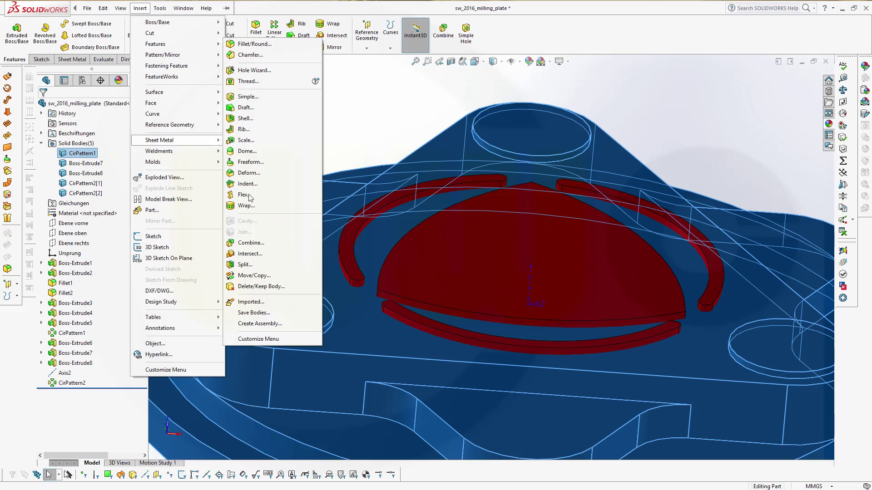
left_click(544, 30)
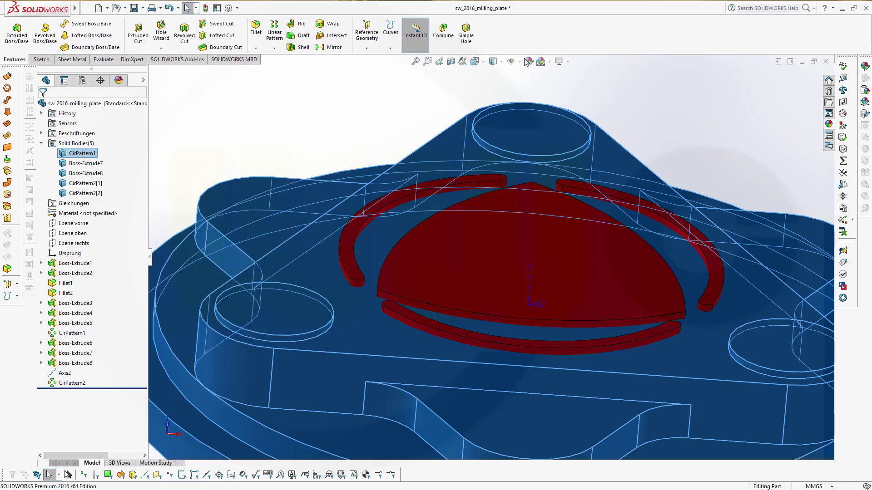
left_click(443, 32)
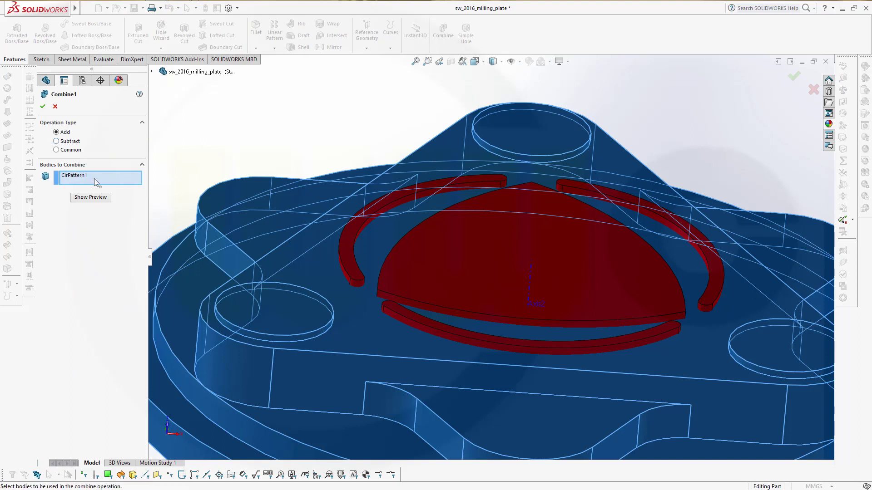
key("Escape")
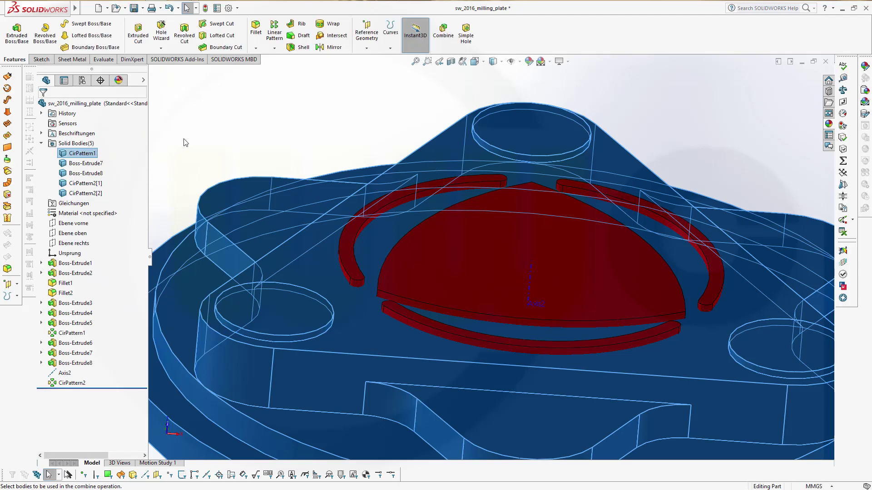
left_click(185, 142)
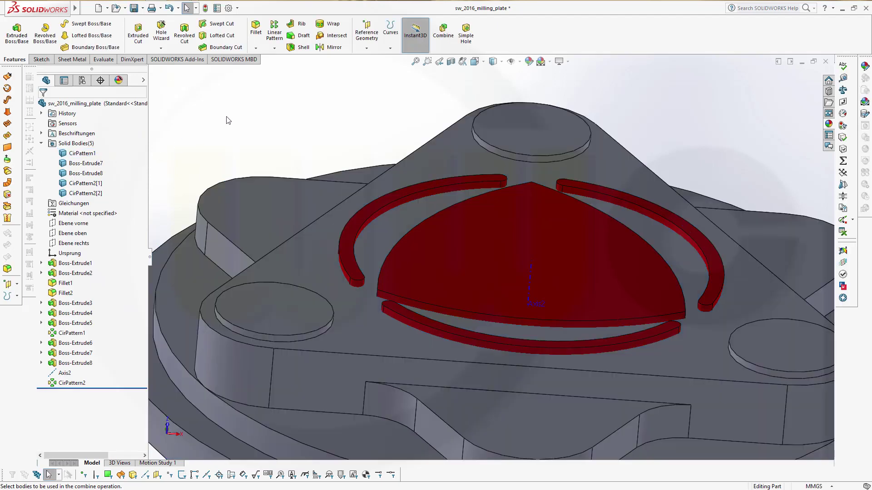
- Combine with Subtract, using the plate as main body and removing the dome and left, bottom and right arcs
left_click(443, 33)
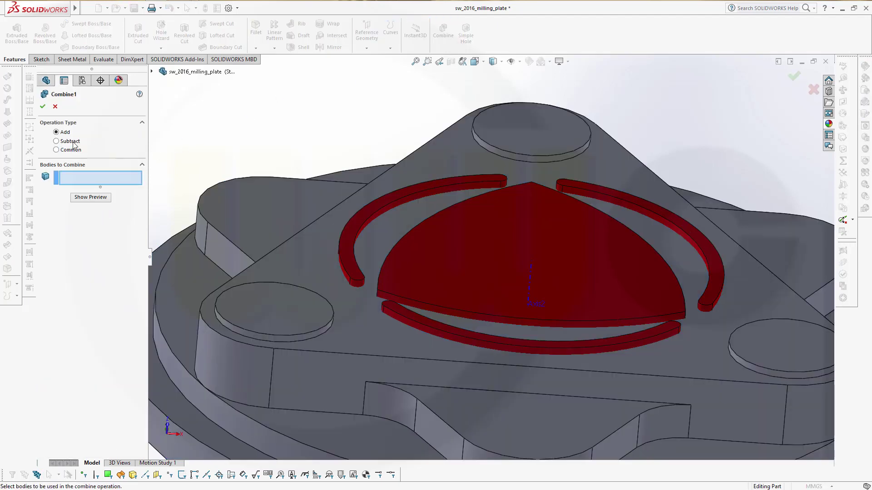
left_click(57, 142)
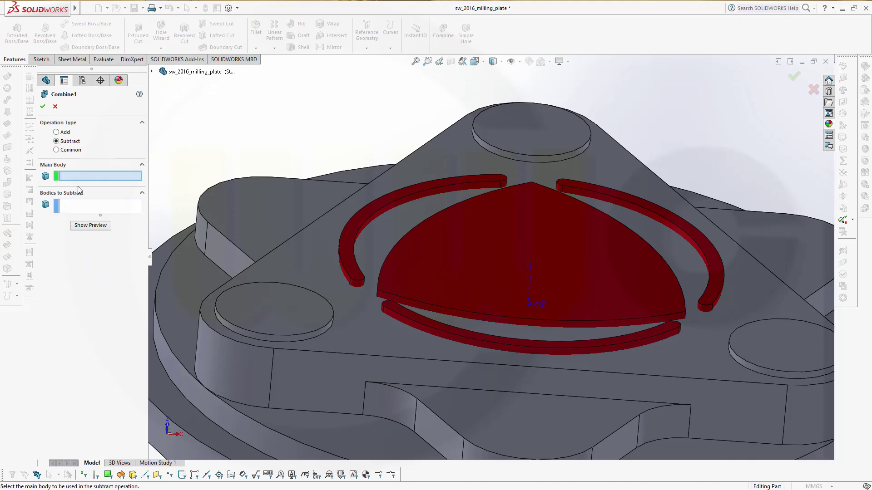
left_click(253, 225)
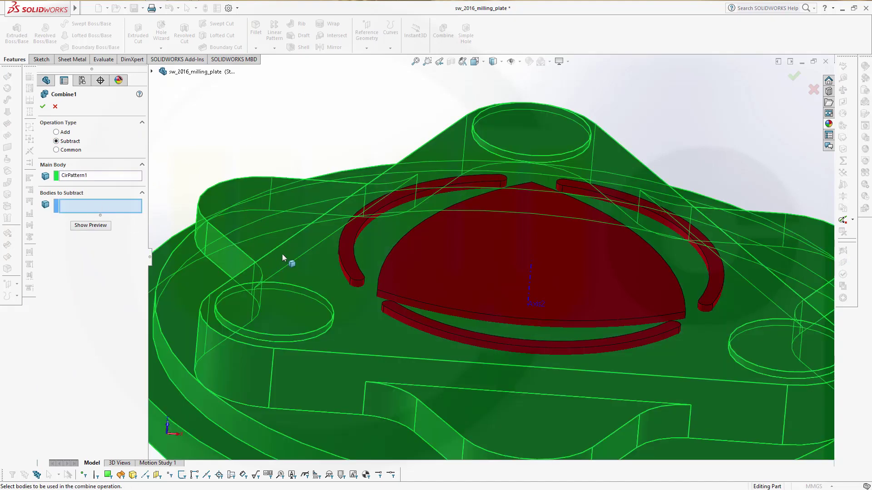
left_click(345, 252)
left_click(458, 310)
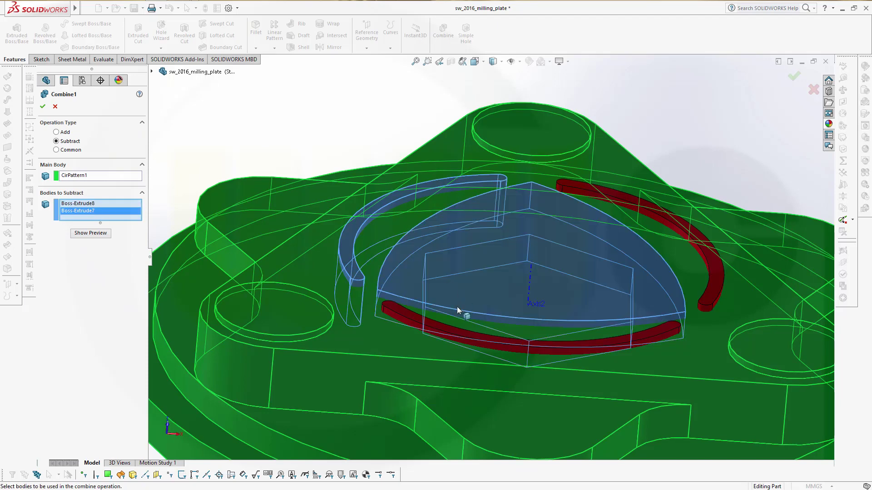
left_click(457, 336)
left_click(719, 290)
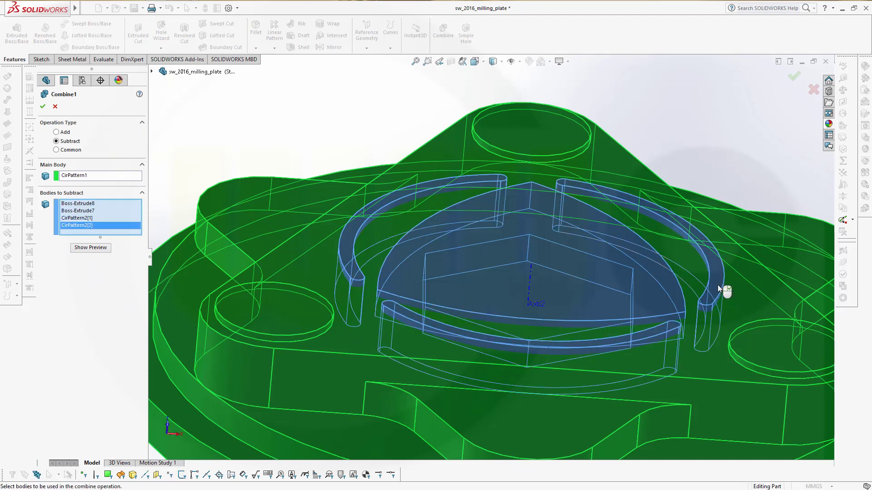
left_click(84, 252)
left_click(43, 106)
middle_click_drag(457, 273, 457, 332)
- Zoom out, clear the Combine1 selection and orbit to look down on the plate
scroll(489, 364, "up", 5)
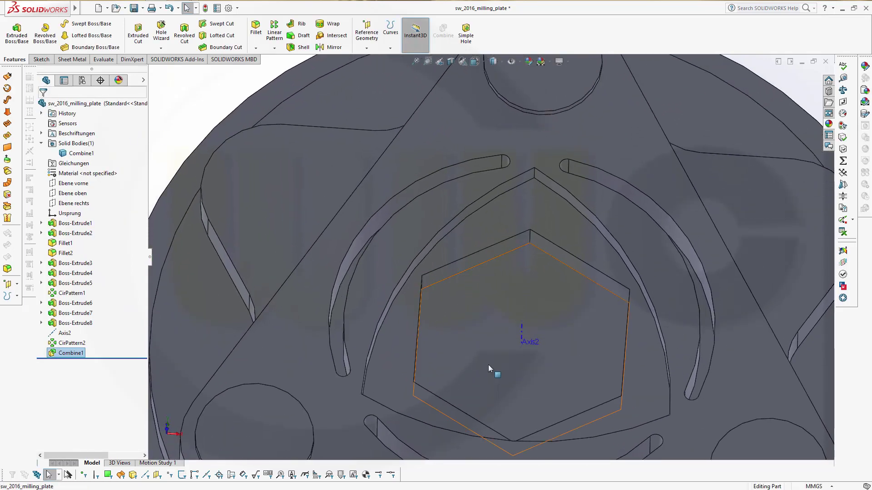
middle_click_drag(497, 392, 605, 313)
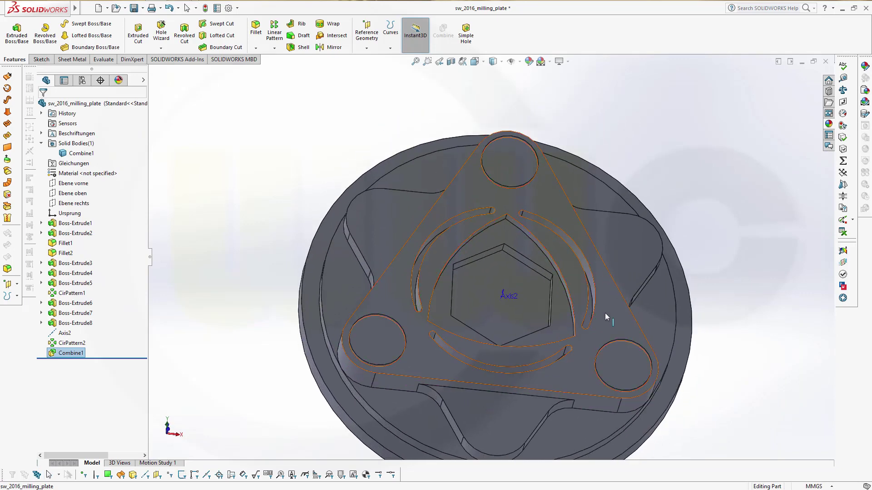
left_click(731, 199)
middle_click_drag(731, 196, 636, 143)
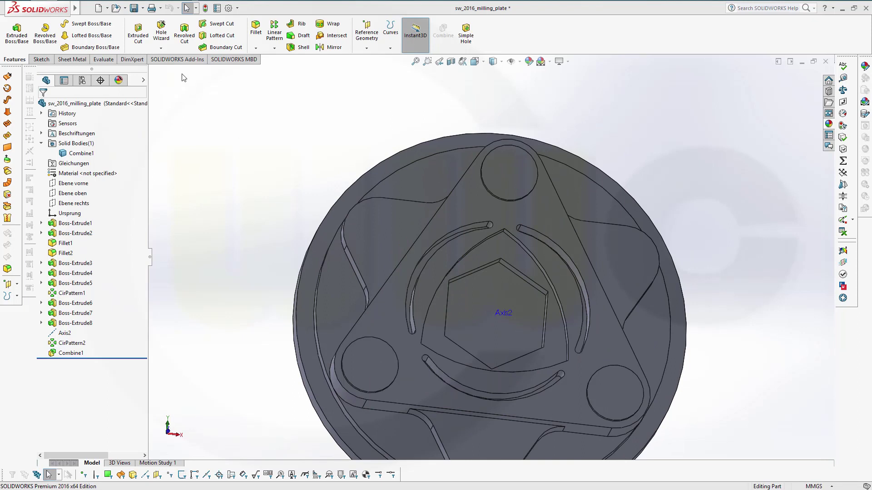
- Place a Hole Wizard hole at the top boss centre, creating Hole2 through the plate
left_click(161, 29)
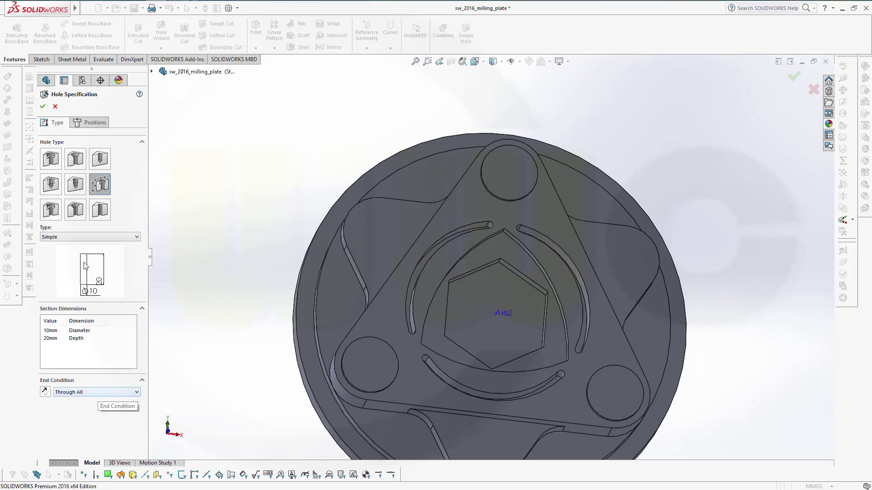
left_click(91, 122)
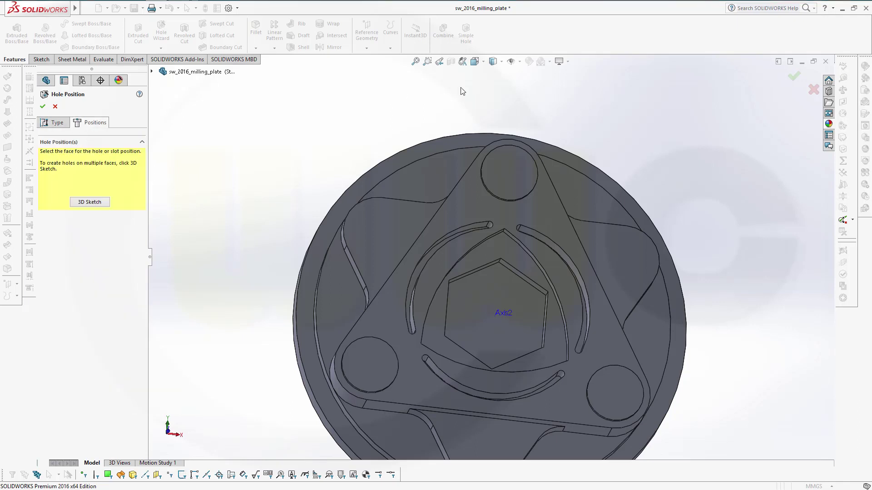
left_click(513, 153)
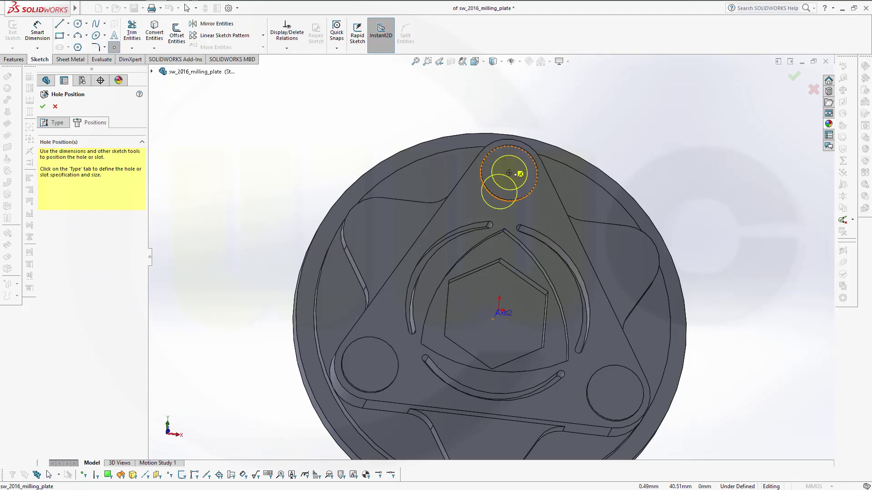
left_click(515, 174)
left_click(511, 173)
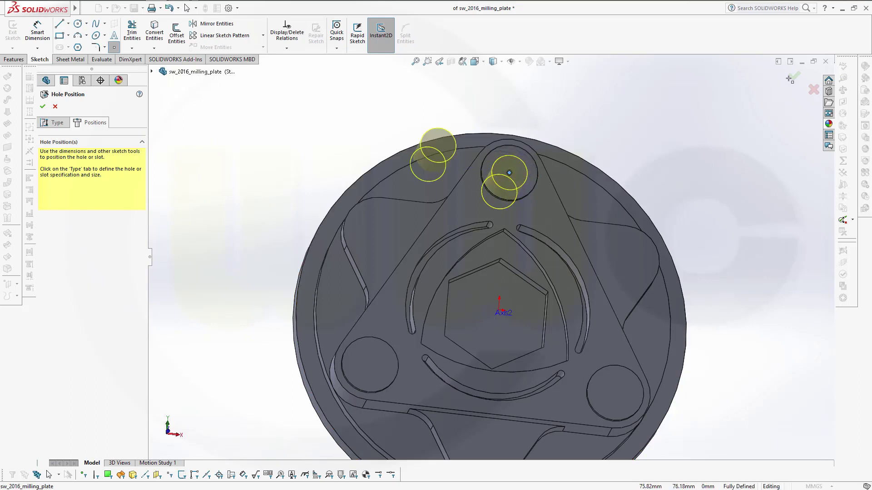
left_click(794, 78)
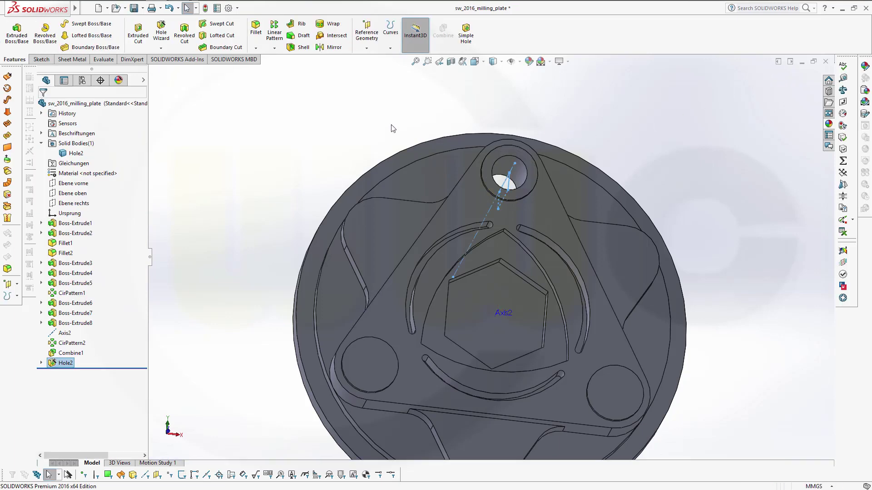
middle_click_drag(393, 128, 632, 300)
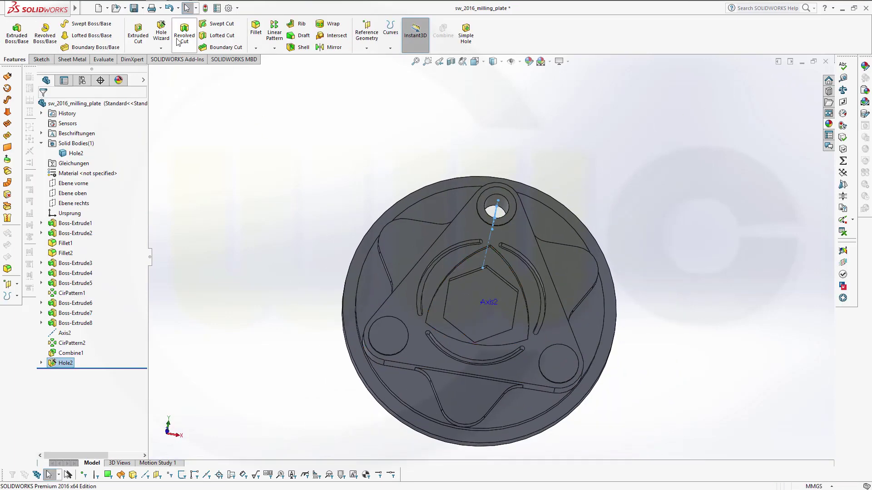
- Create Hole3, a Simple 10 mm through-all hole centred on the right rim arc
left_click(162, 31)
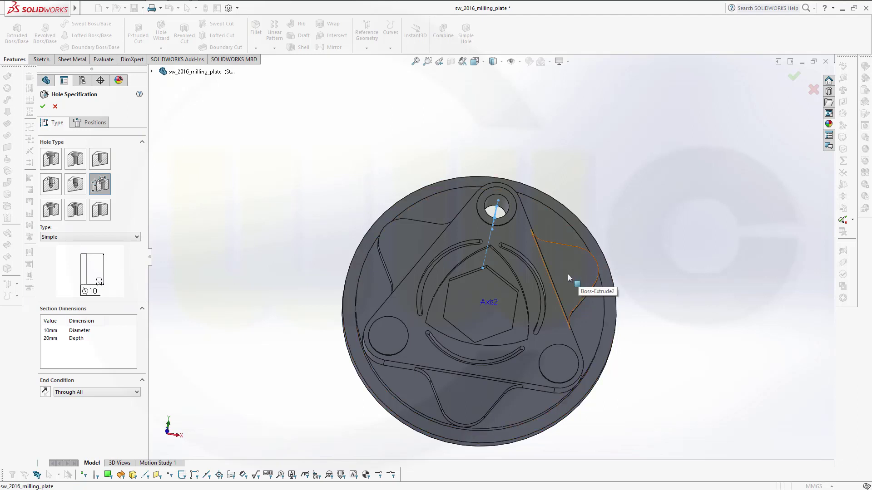
left_click(89, 126)
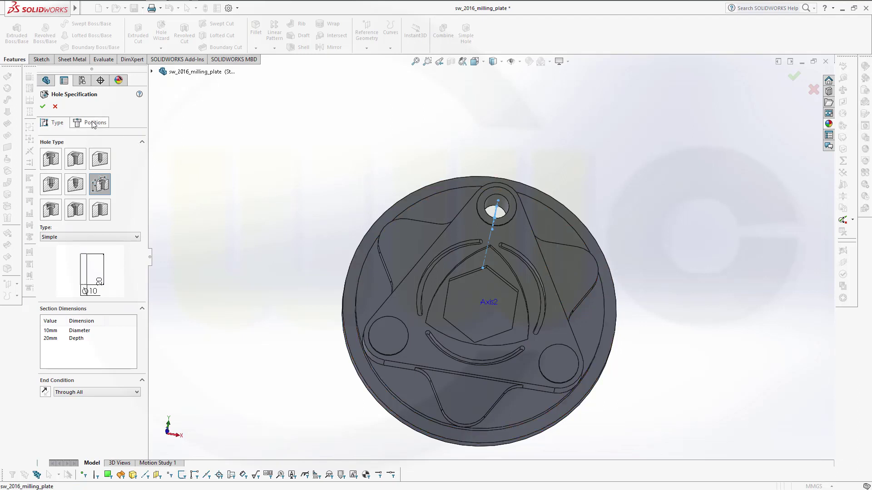
left_click(563, 268)
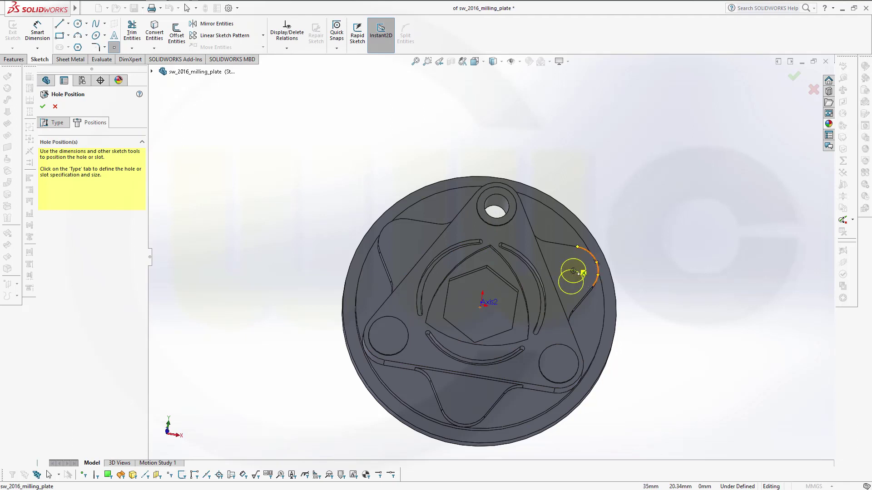
left_click(573, 271)
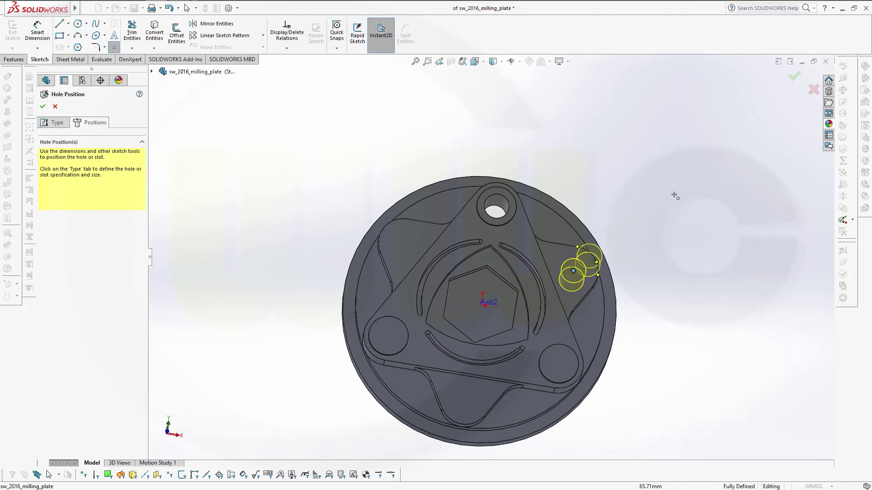
left_click(793, 77)
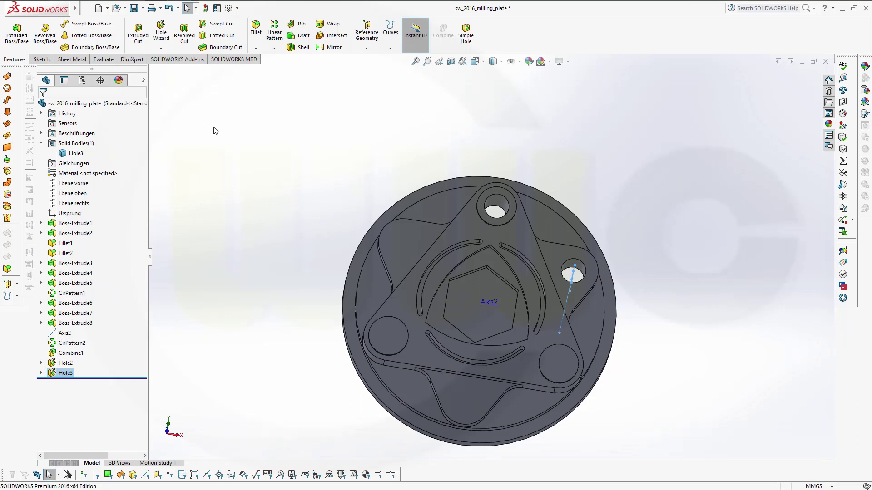
- Start a new Hole Wizard hole and set its diameter to 8 mm
left_click(163, 31)
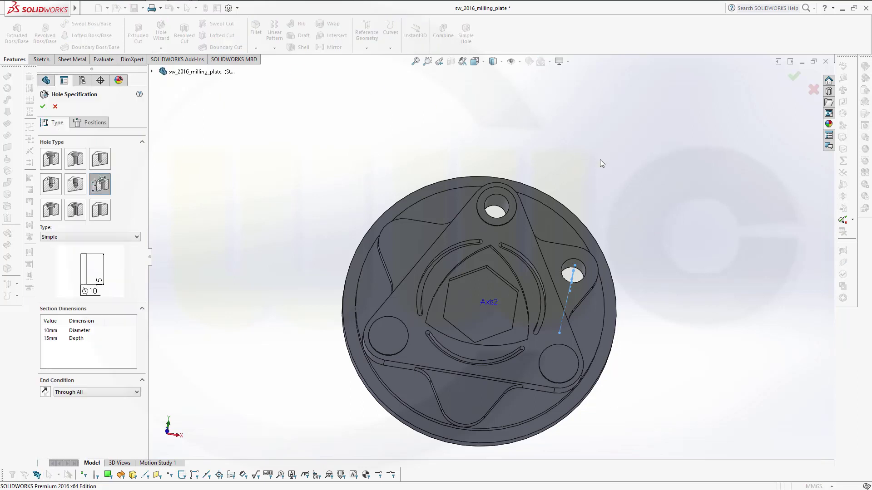
middle_click_drag(599, 172, 593, 185)
scroll(638, 241, "up", 2)
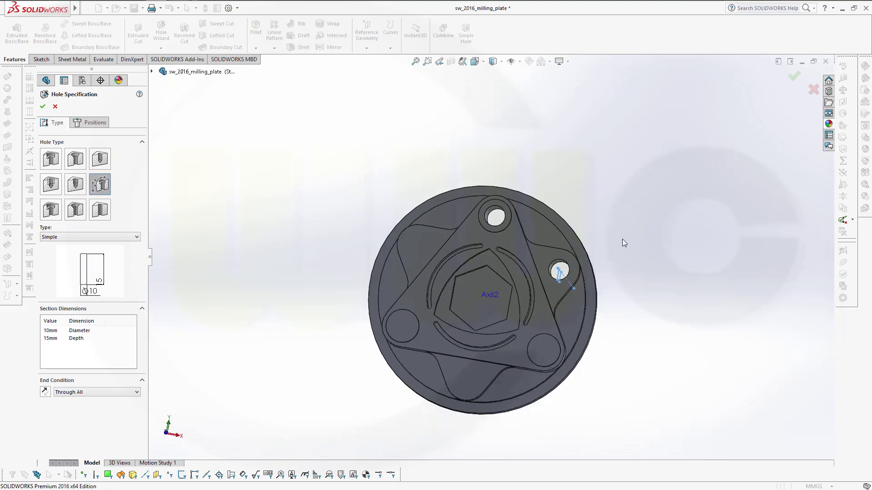
scroll(623, 244, "down", 4)
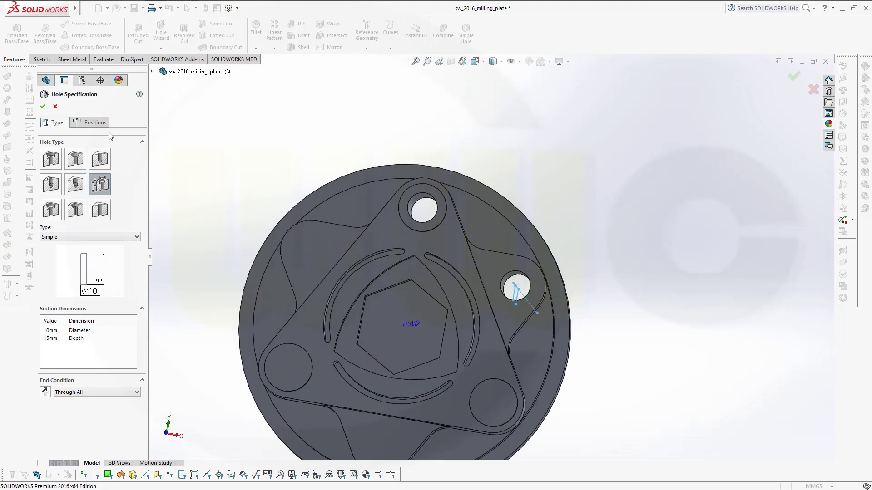
double_click(60, 331)
type("8")
- Place the 8 mm hole at the plate's upper right, creating Hole4
left_click(88, 123)
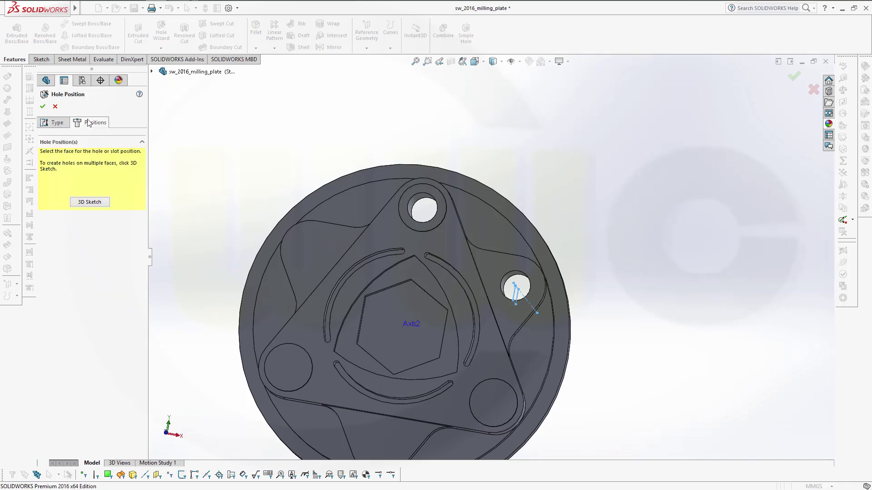
left_click(473, 219)
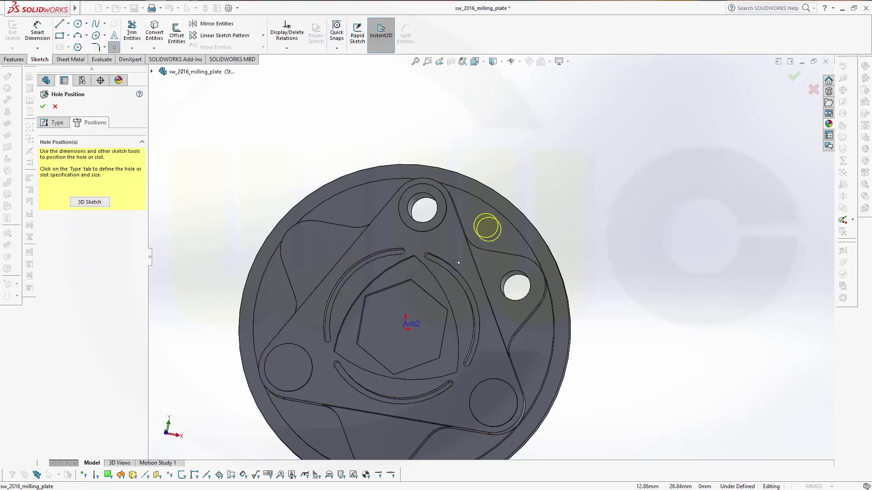
middle_click_drag(439, 267, 457, 259)
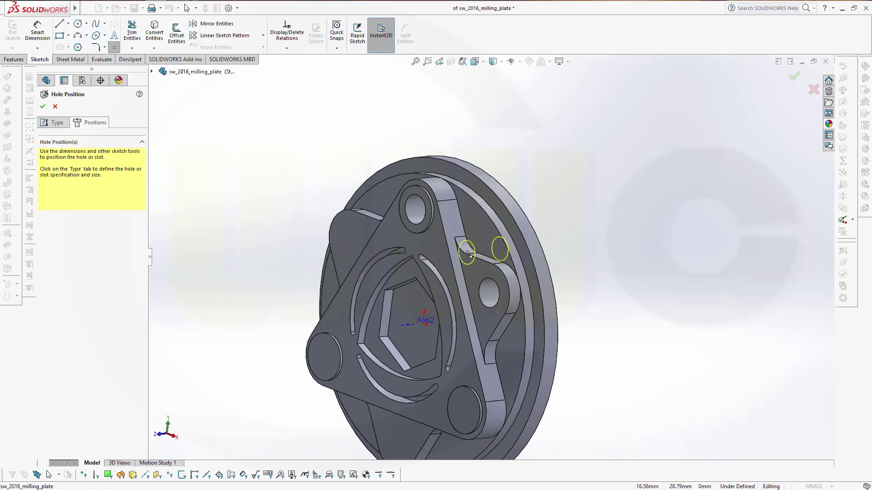
key("ctrl+8")
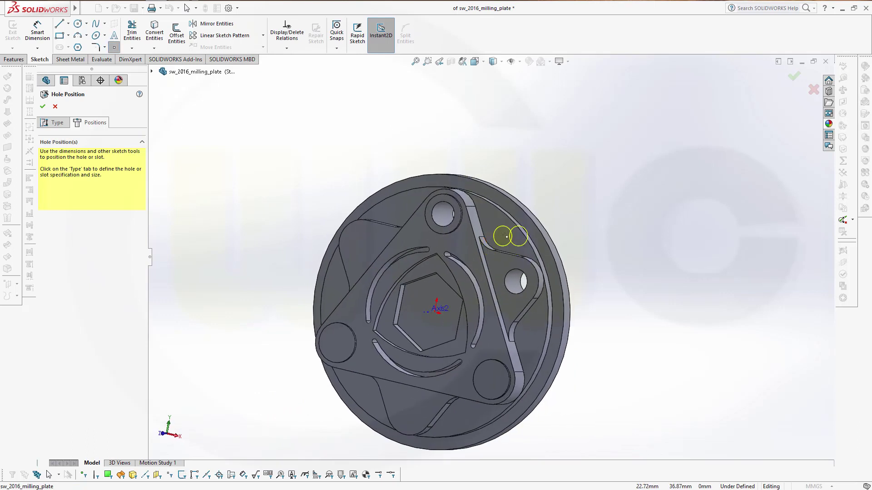
left_click(502, 231)
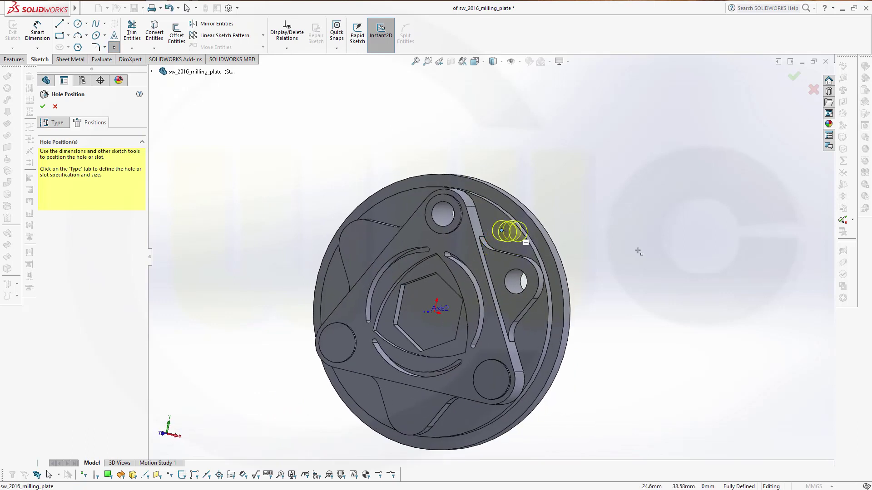
left_click(794, 76)
middle_click_drag(543, 200, 570, 177)
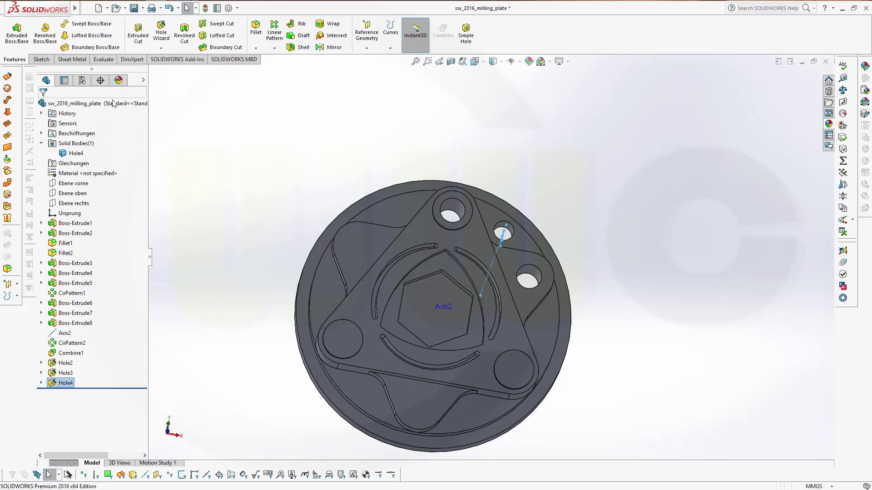
- Sketch a point on the hex pocket floor just above Axis2
left_click(41, 60)
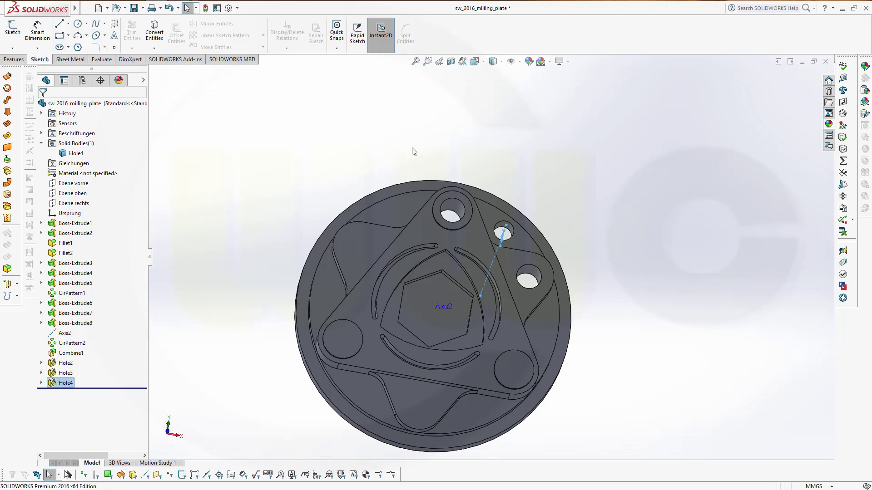
left_click(434, 301)
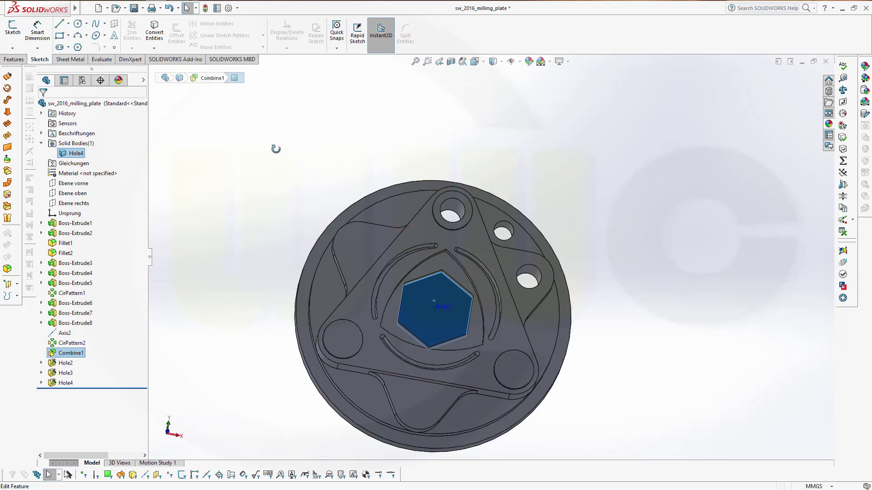
middle_click_drag(275, 149, 271, 144)
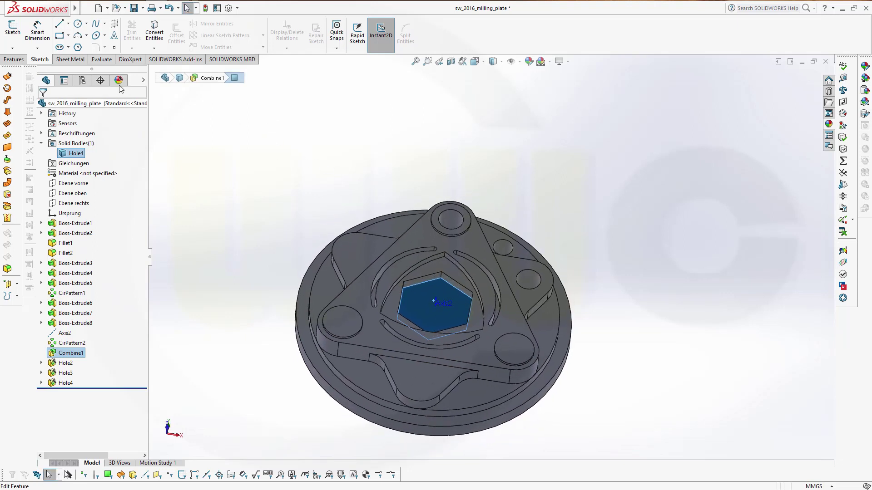
left_click(115, 48)
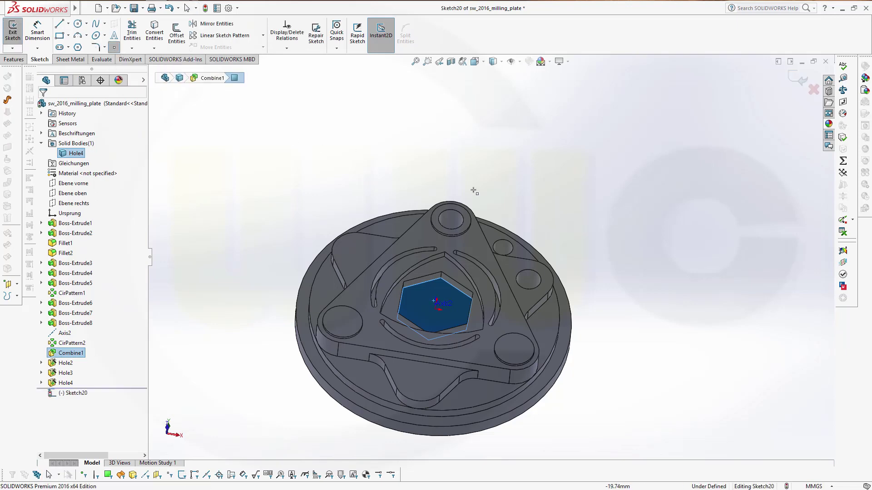
scroll(470, 304, "down", 2)
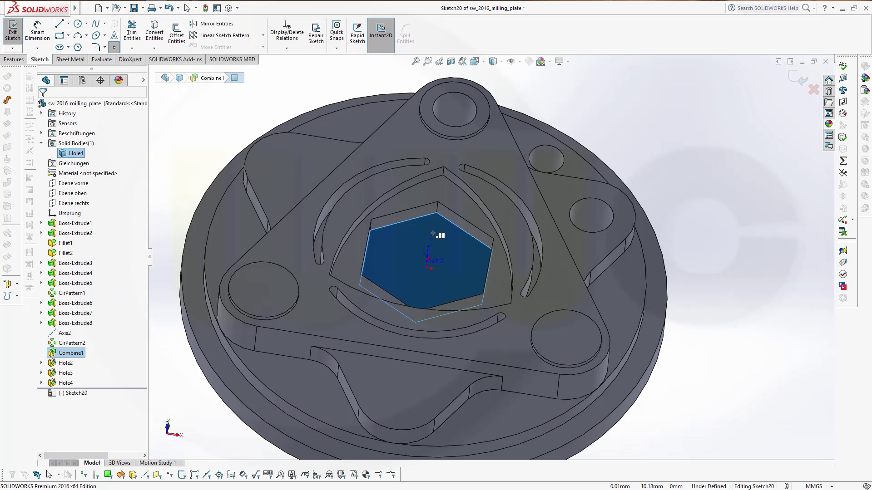
left_click(432, 233)
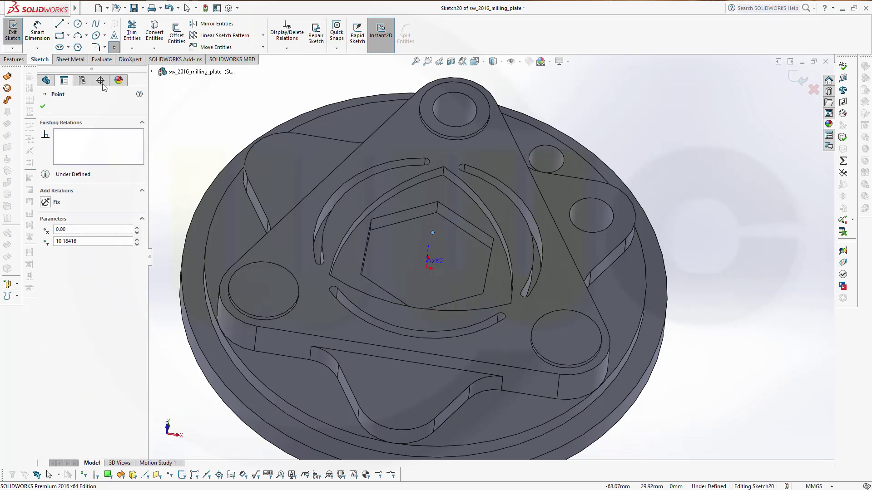
- Dimension the sketch point 11 mm from the origin in front view
left_click(35, 31)
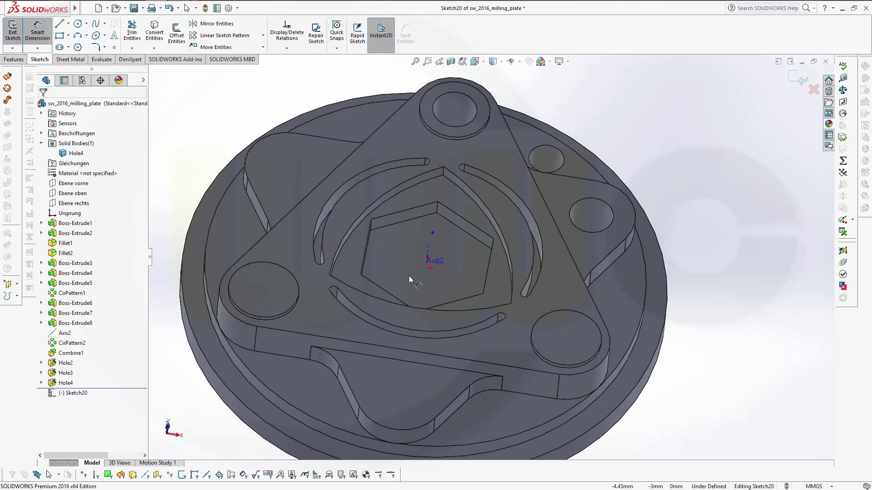
middle_click_drag(413, 267, 463, 261)
scroll(508, 272, "up", 5)
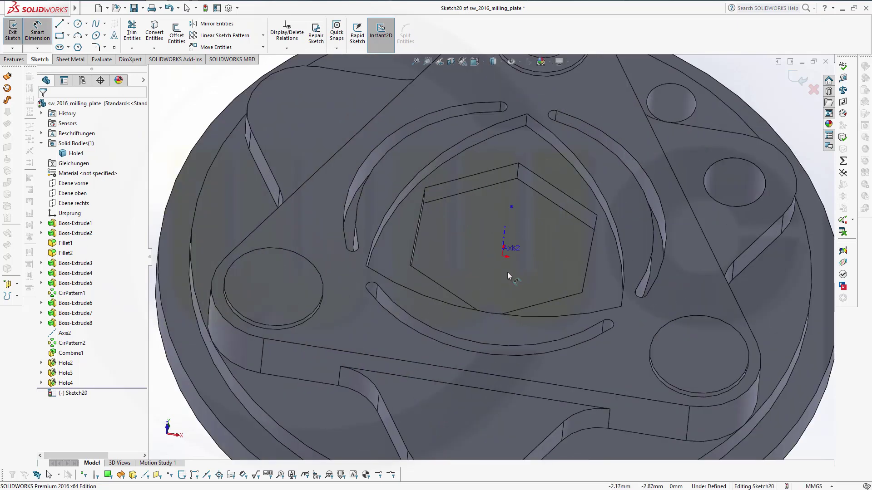
left_click(511, 207)
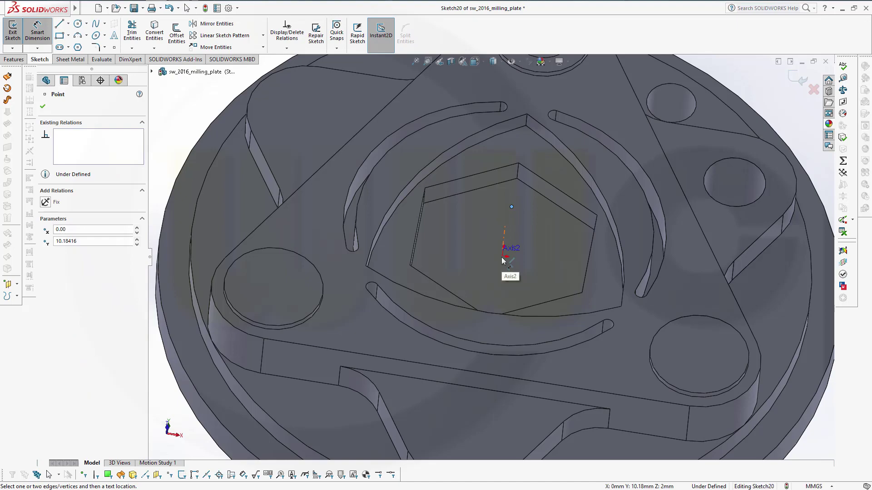
key("space")
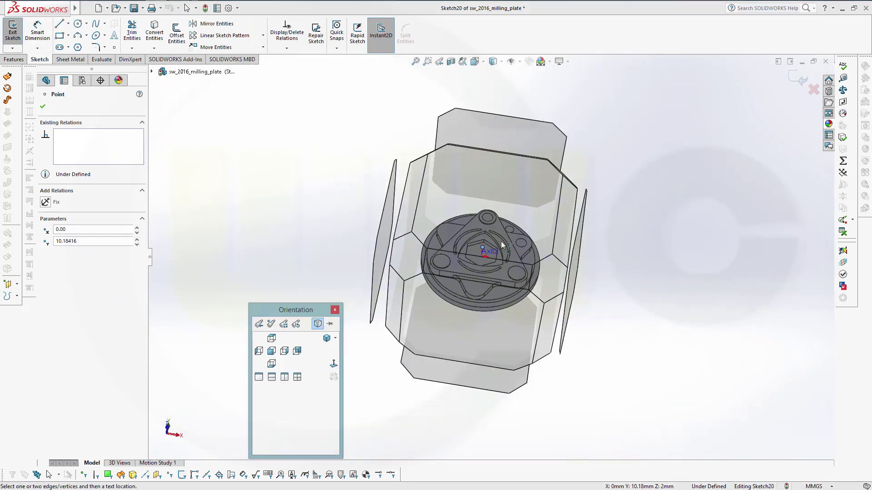
left_click(522, 199)
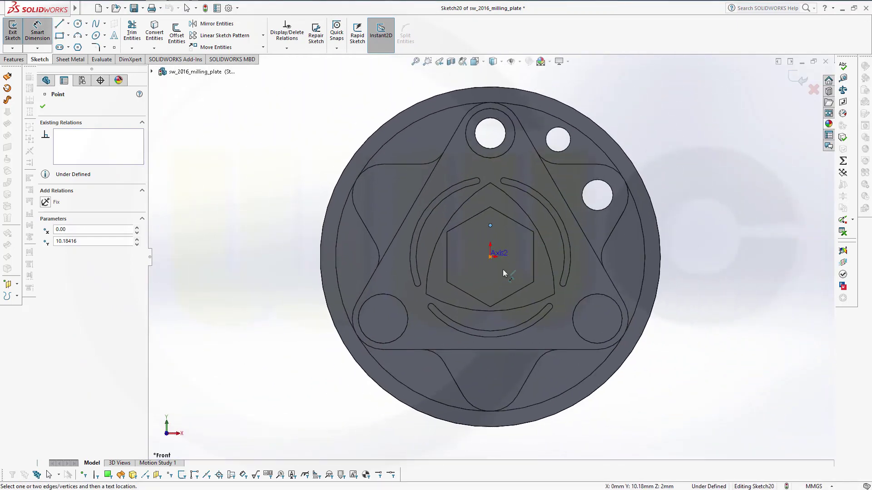
scroll(503, 269, "down", 6)
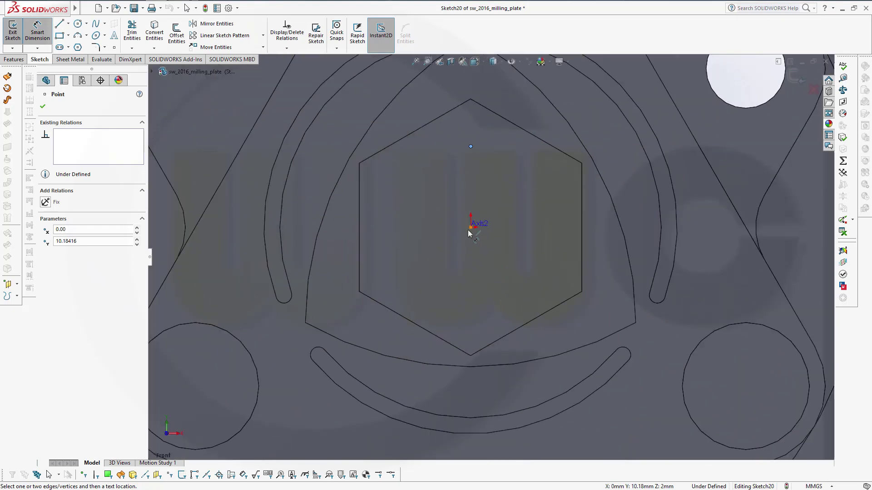
left_click(471, 229)
left_click(458, 196)
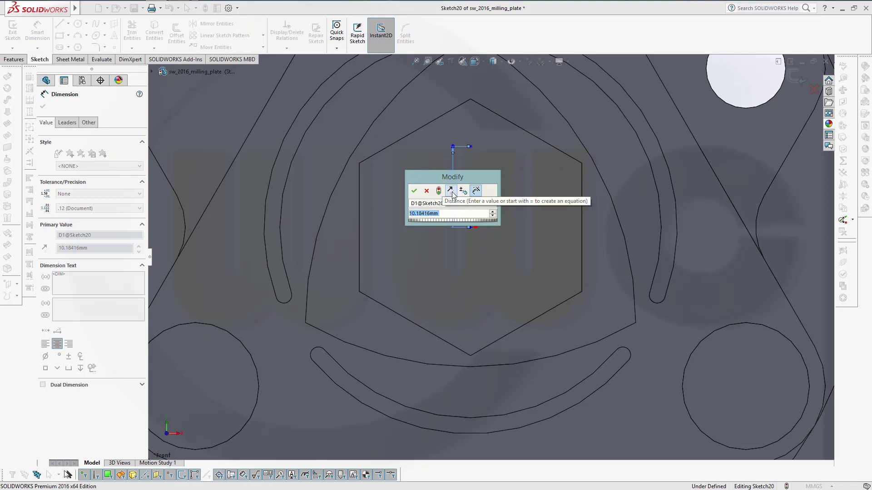
type("11")
key("Return")
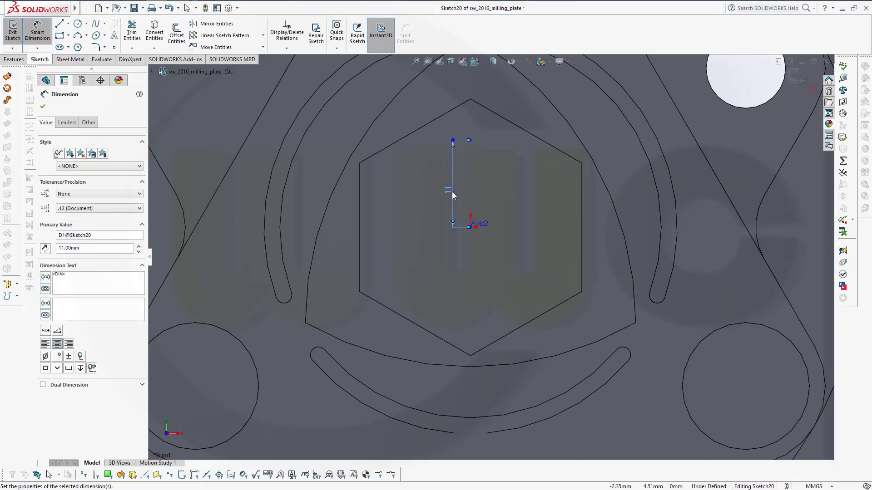
left_click(489, 140)
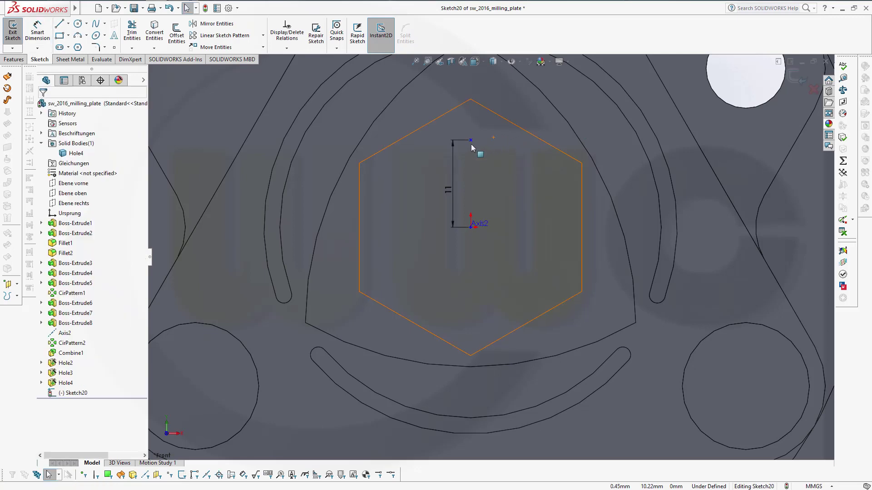
- Add a Vertical relation between the point and origin, then exit Sketch20
left_click(470, 141)
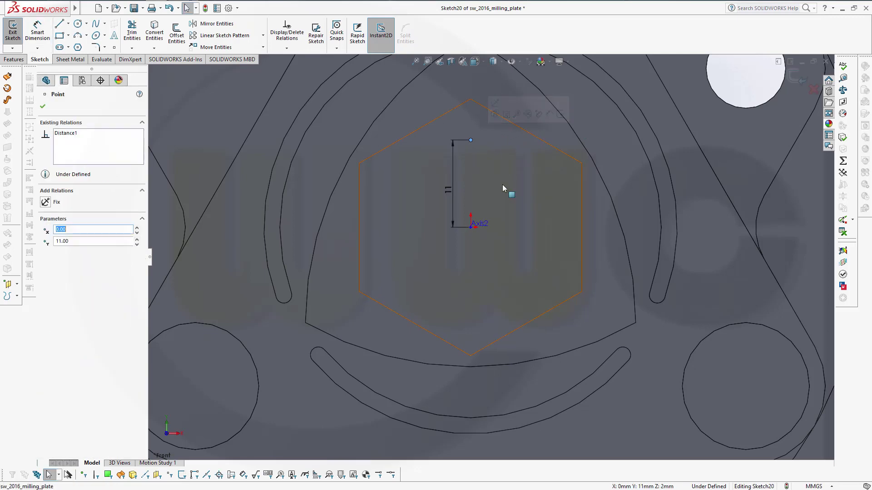
left_click(471, 228, "ctrl")
left_click(45, 263)
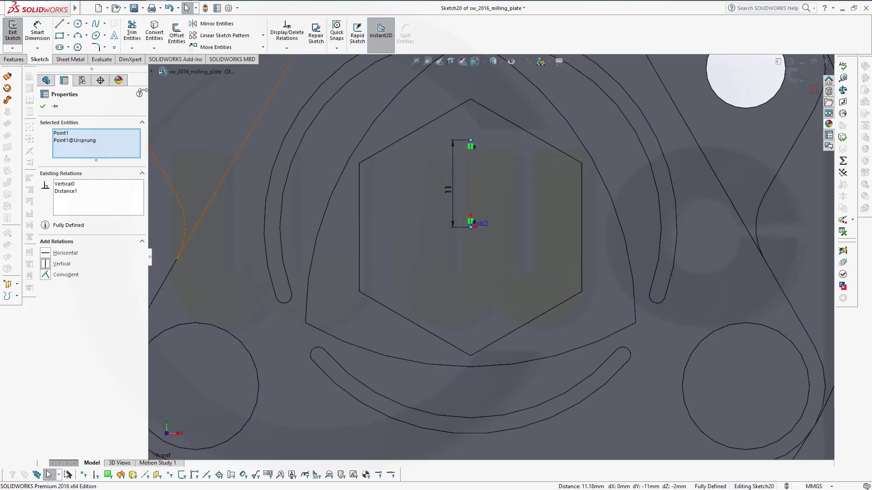
left_click(794, 78)
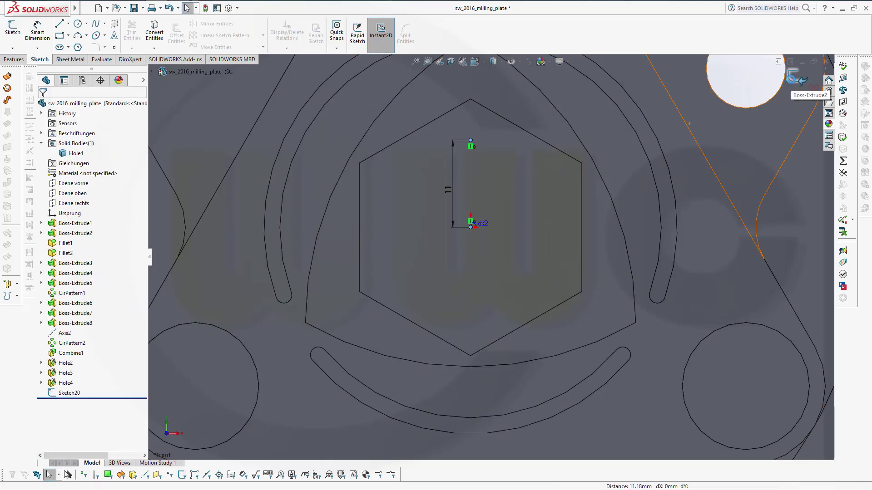
scroll(425, 236, "down", 3)
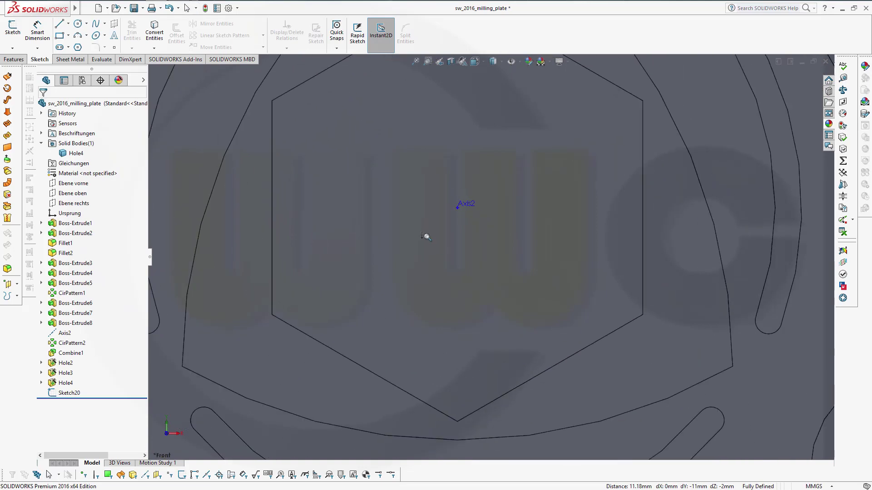
scroll(436, 248, "up", 5)
middle_click_drag(444, 191, 326, 118)
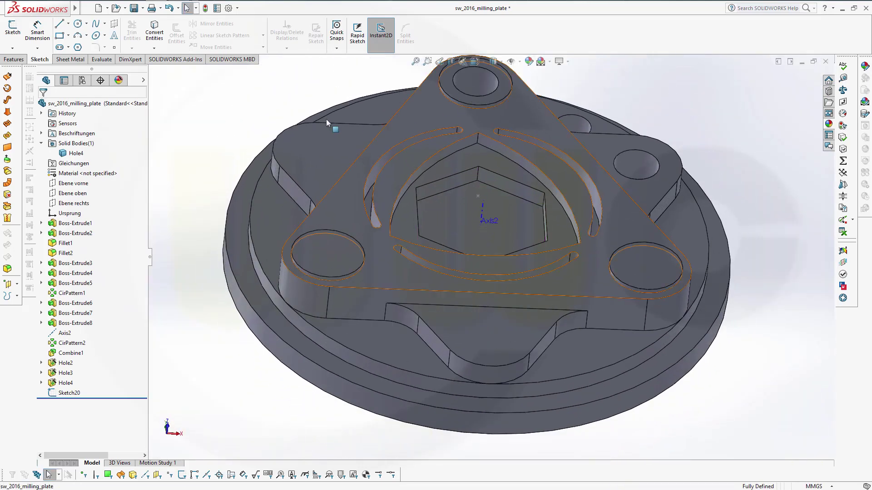
- Cut a 4 mm Simple through-all hole at the Sketch20 point on the hex pocket floor as Hole5
left_click(14, 60)
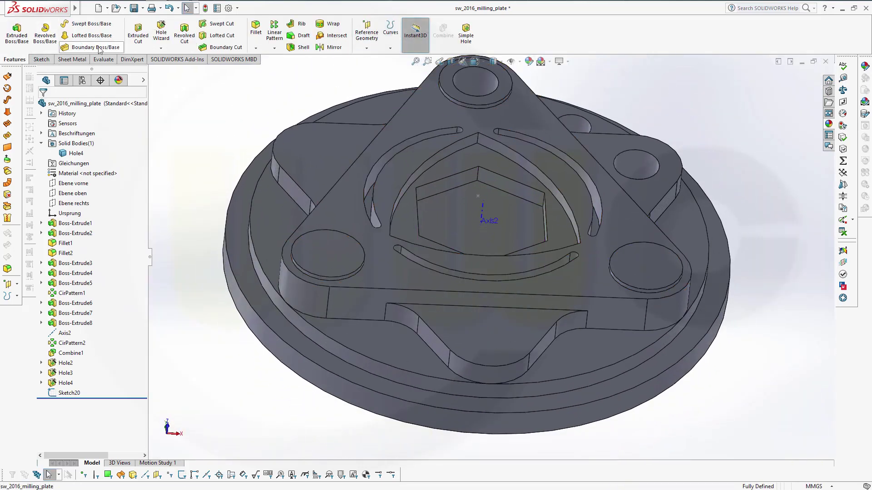
left_click(161, 32)
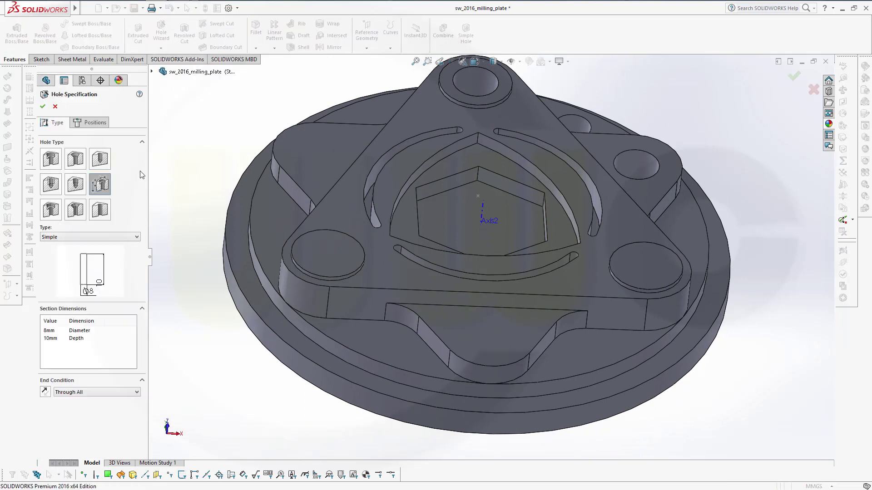
double_click(56, 331)
key("Return")
left_click(91, 123)
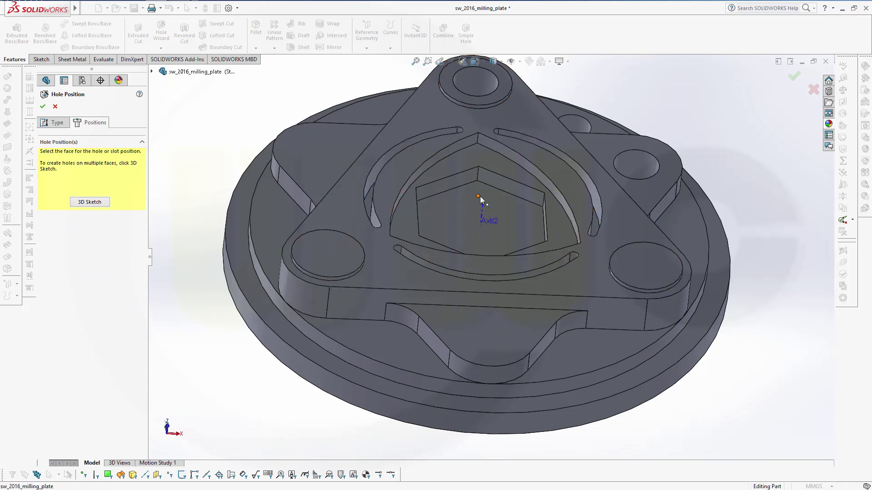
left_click(463, 210)
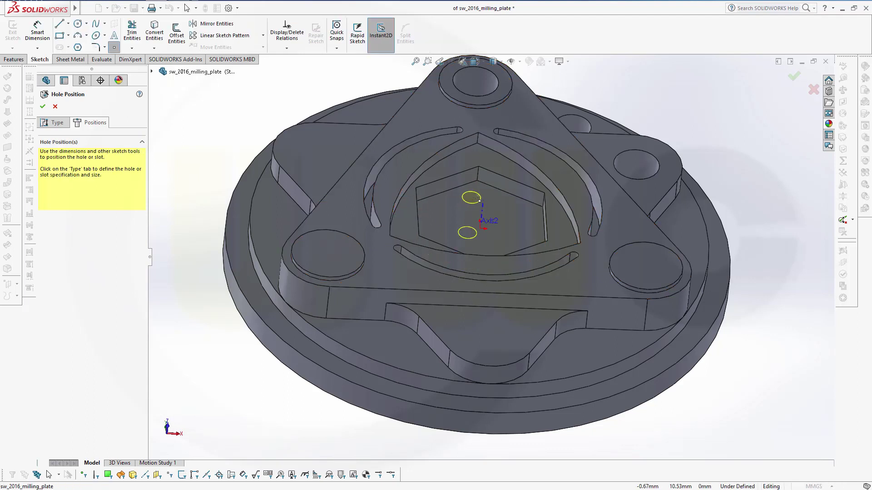
left_click(483, 199)
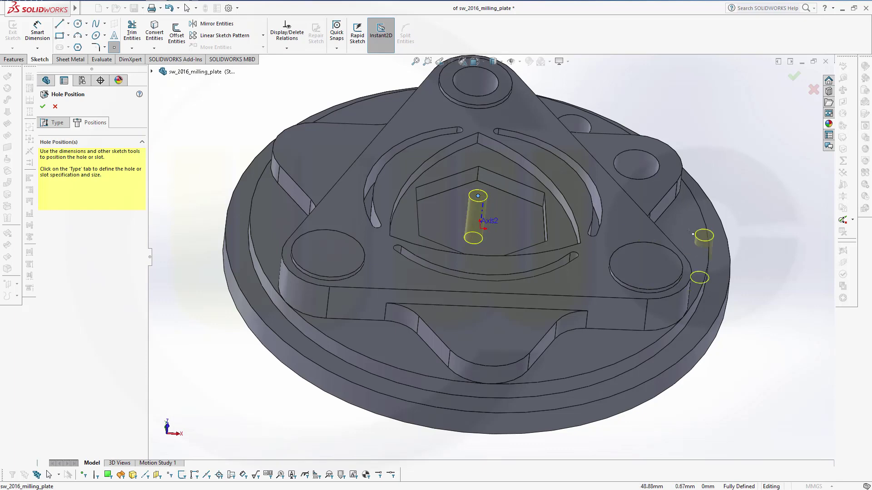
left_click(794, 78)
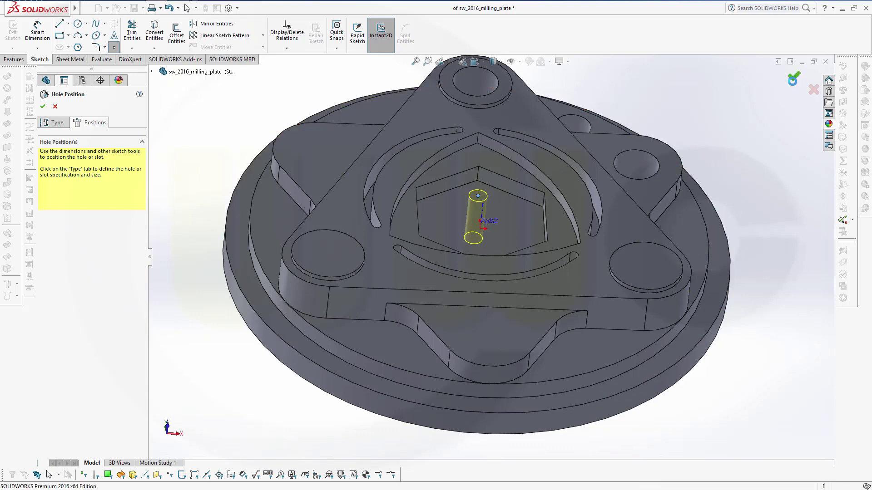
key("ctrl+8")
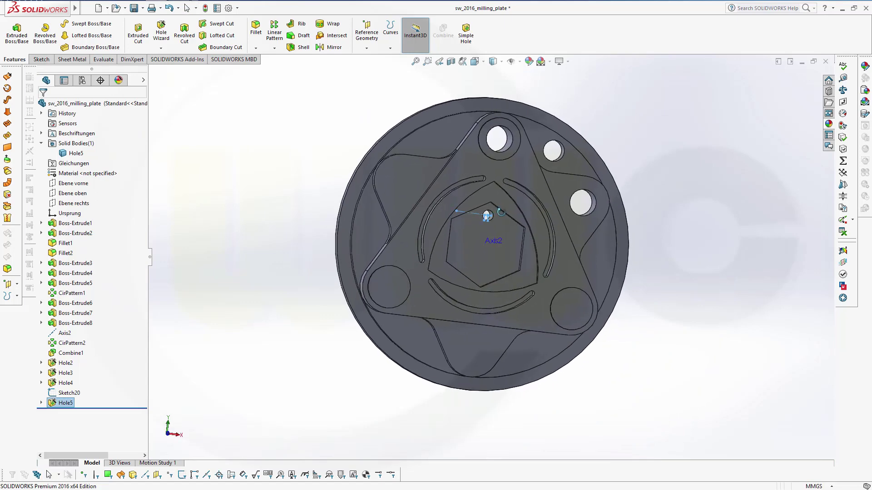
middle_click_drag(698, 120, 592, 122)
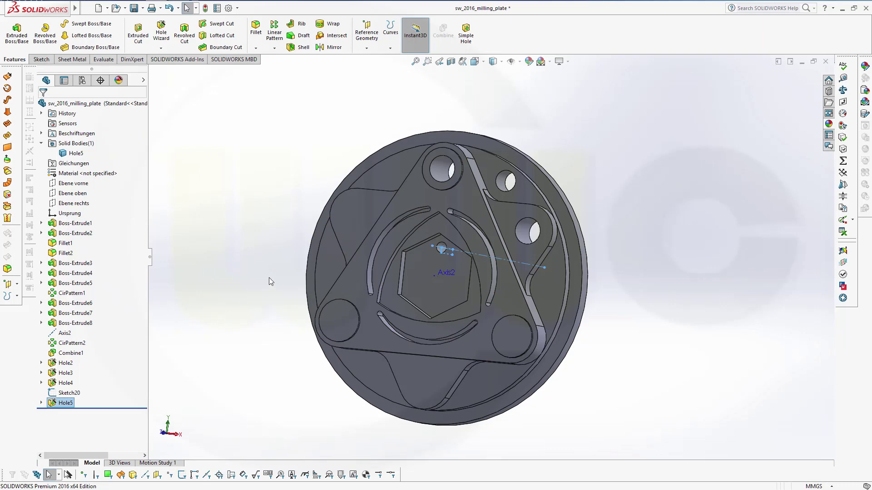
middle_click_drag(269, 281, 449, 175)
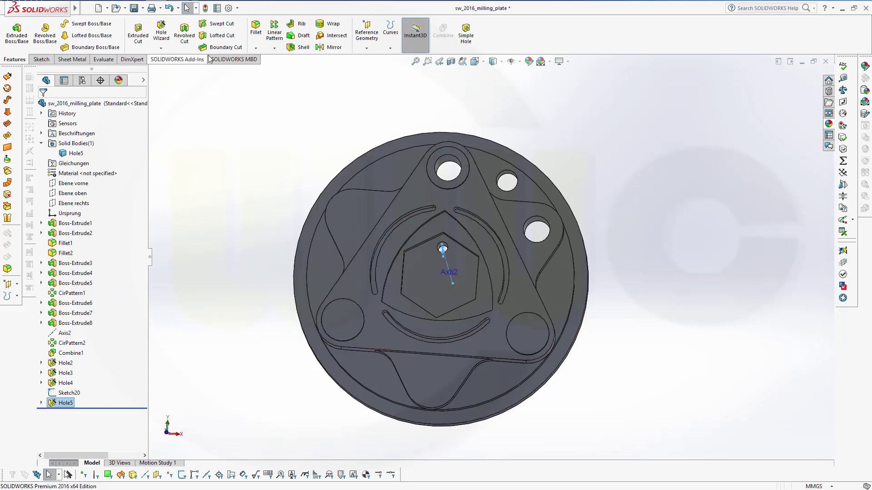
- Start a circular pattern, replacing Hole5 with Hole2 and Hole3 as the patterned features
left_click(275, 48)
left_click(282, 80)
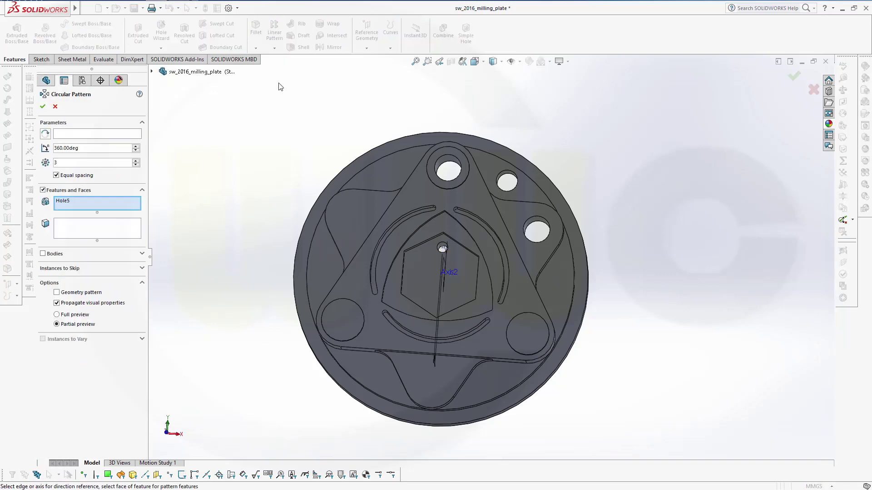
left_click(152, 72)
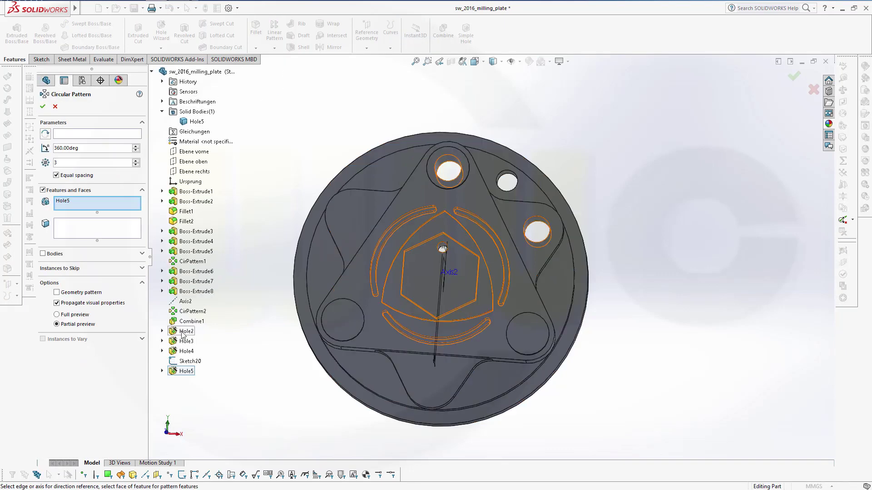
right_click(69, 202)
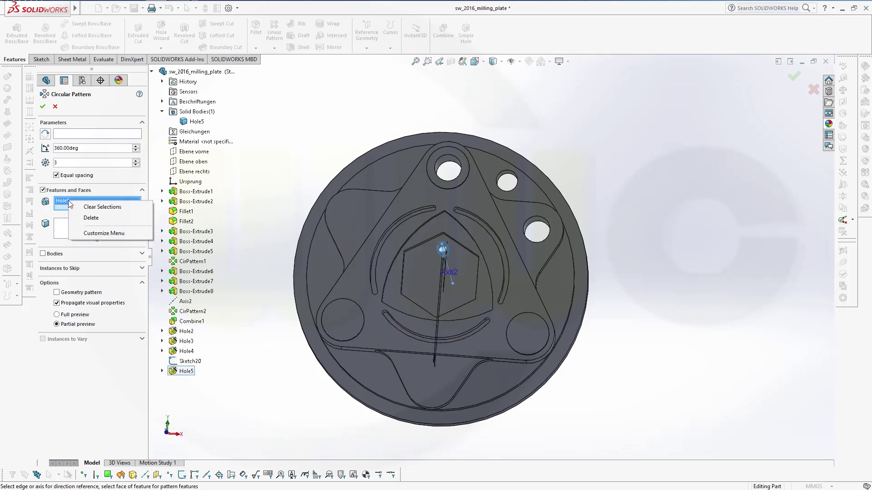
left_click(99, 209)
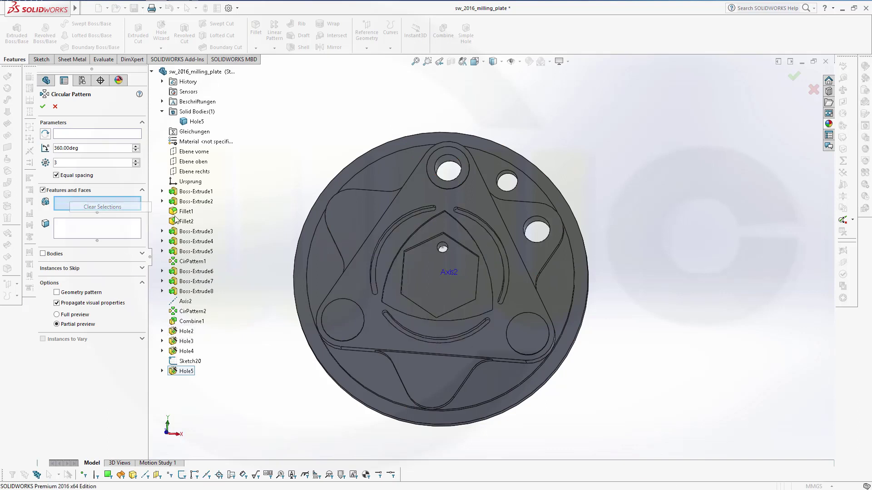
left_click(186, 332)
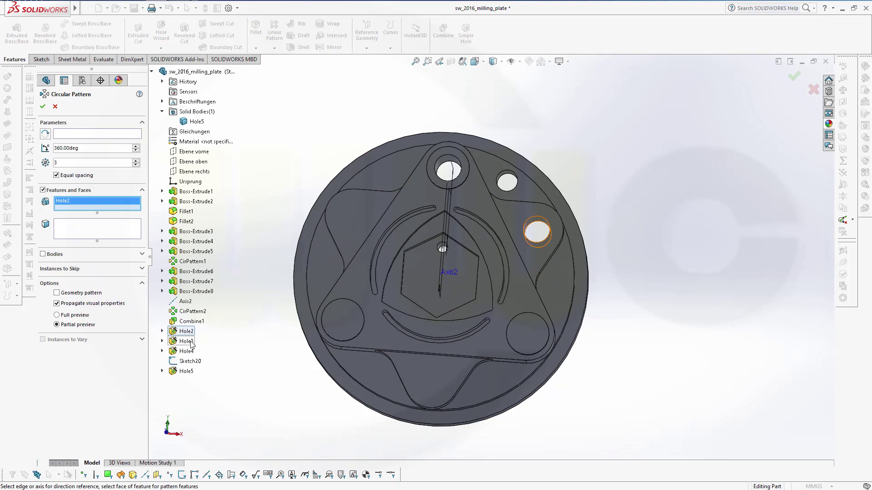
left_click(186, 342)
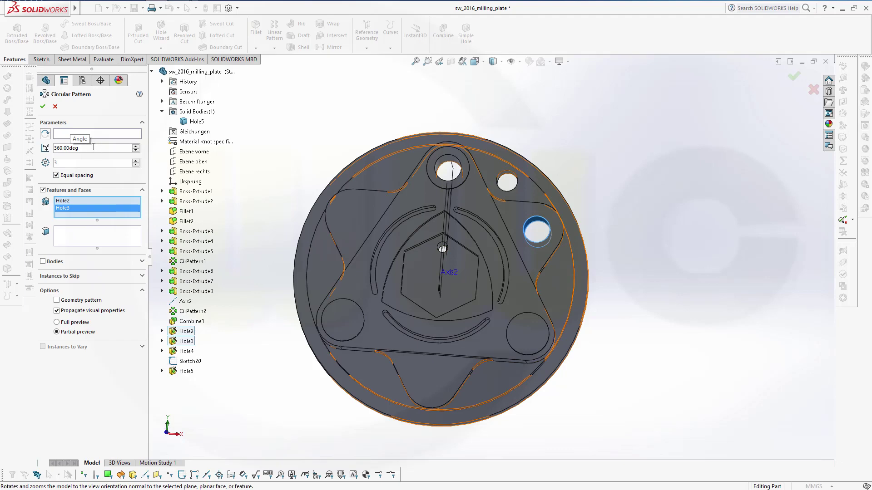
- Pattern around Axis2 with 3 equally spaced instances over 360° and confirm
left_click(71, 134)
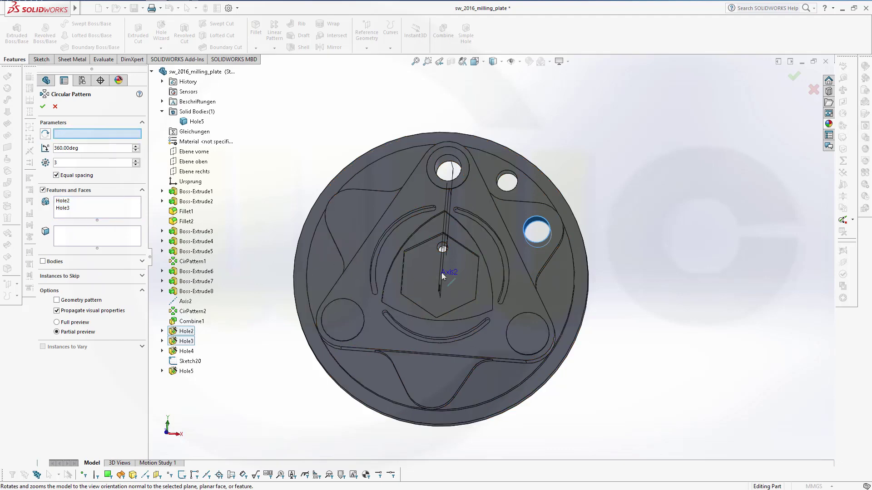
scroll(422, 279, "down", 4)
middle_click_drag(402, 291, 391, 279)
left_click(394, 278)
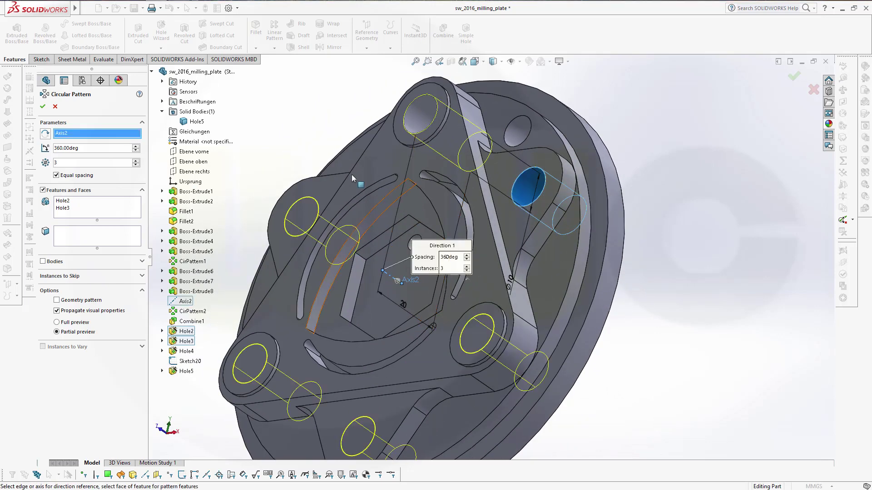
middle_click_drag(352, 174, 299, 156)
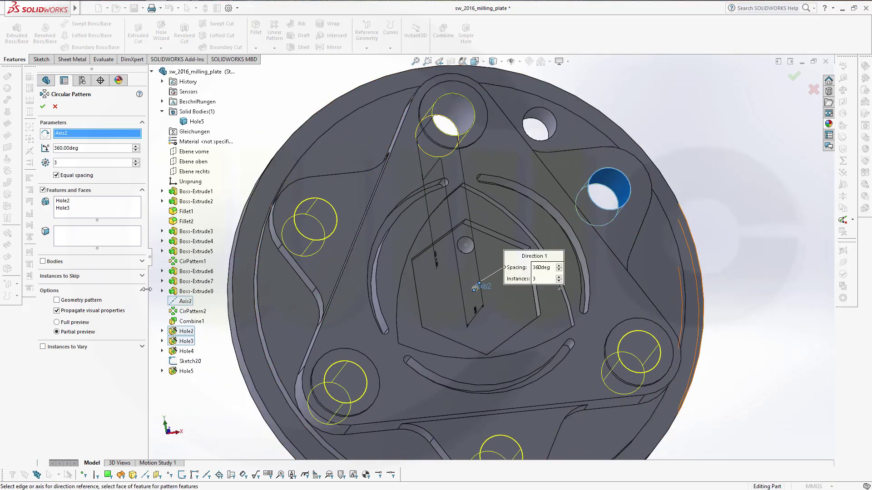
left_click(43, 107)
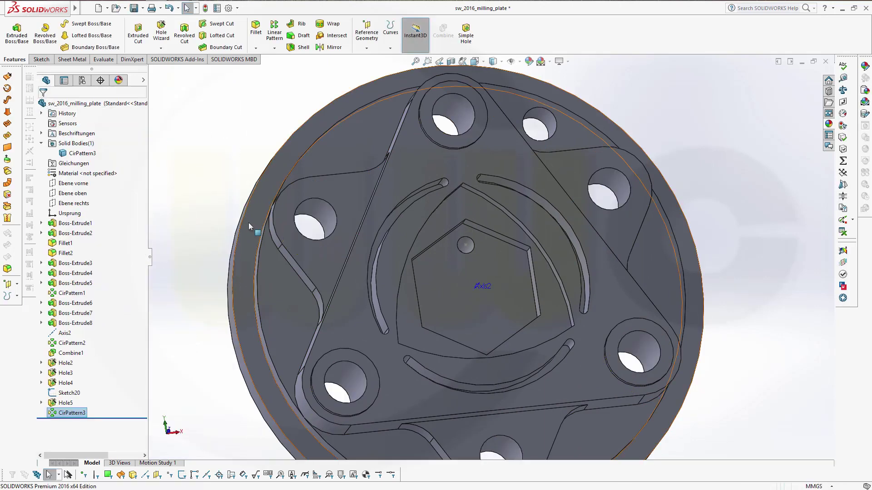
- Start another circular pattern and clear its previously chosen features
middle_click_drag(249, 223, 190, 217)
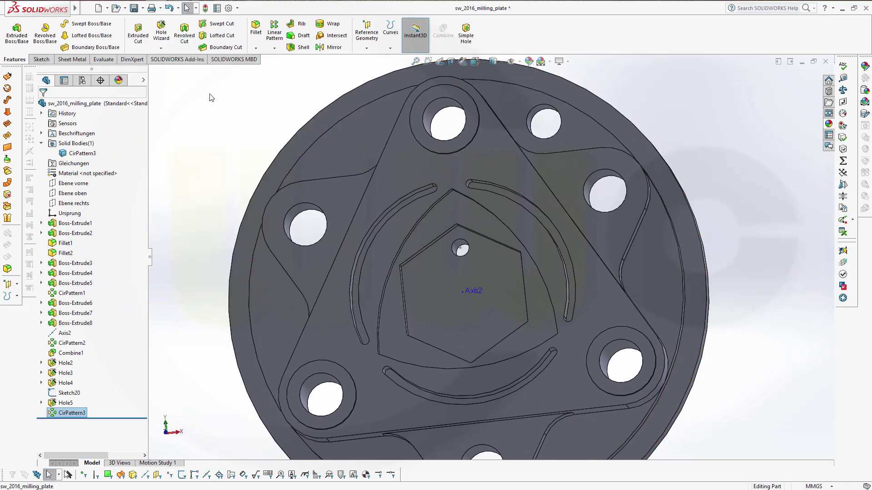
left_click(275, 48)
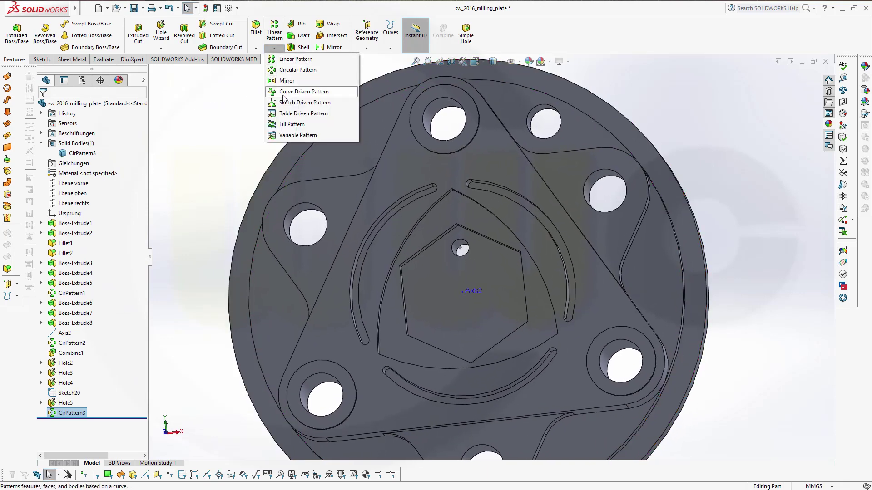
left_click(286, 70)
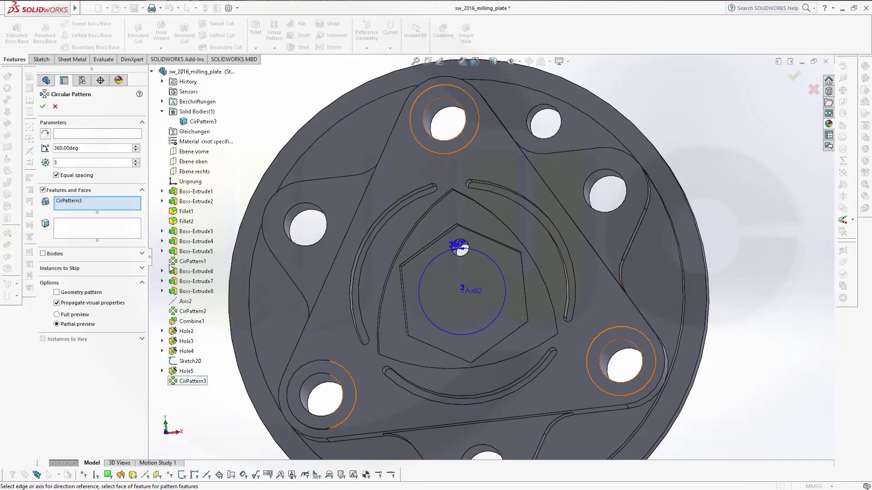
right_click(78, 201)
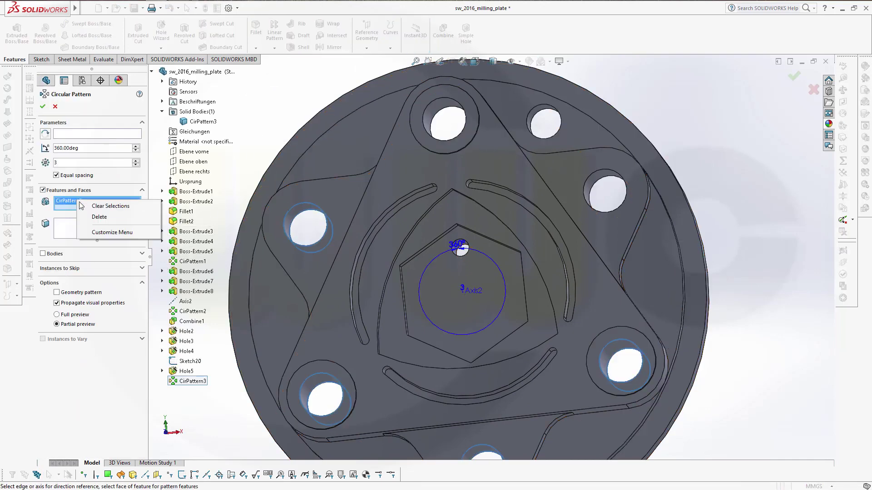
left_click(113, 206)
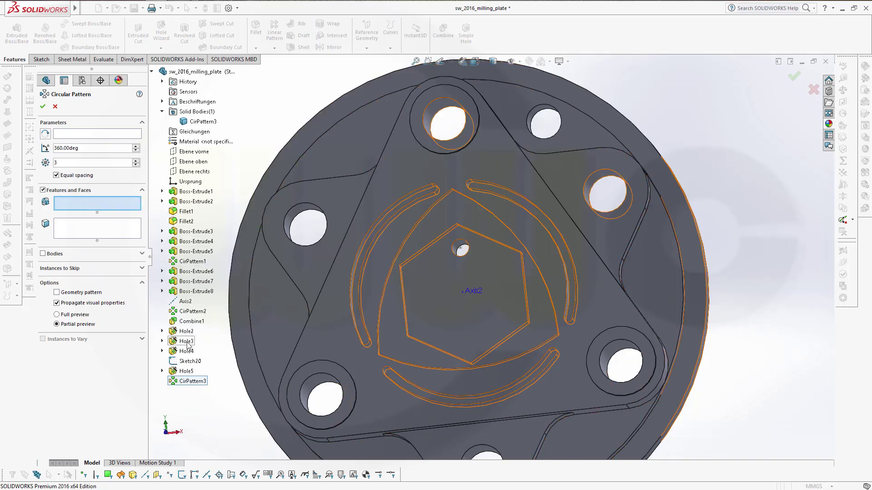
- Pattern Hole5 and Hole4 around Axis2 with 6 instances
left_click(187, 373)
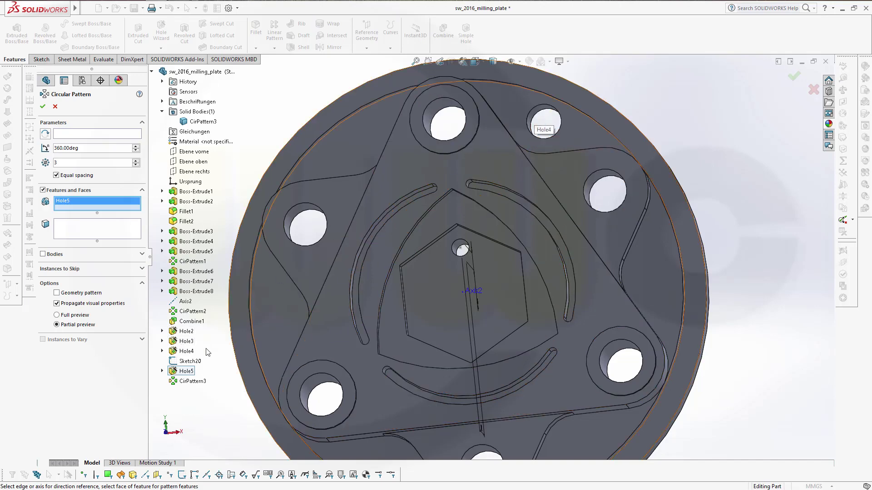
left_click(191, 353)
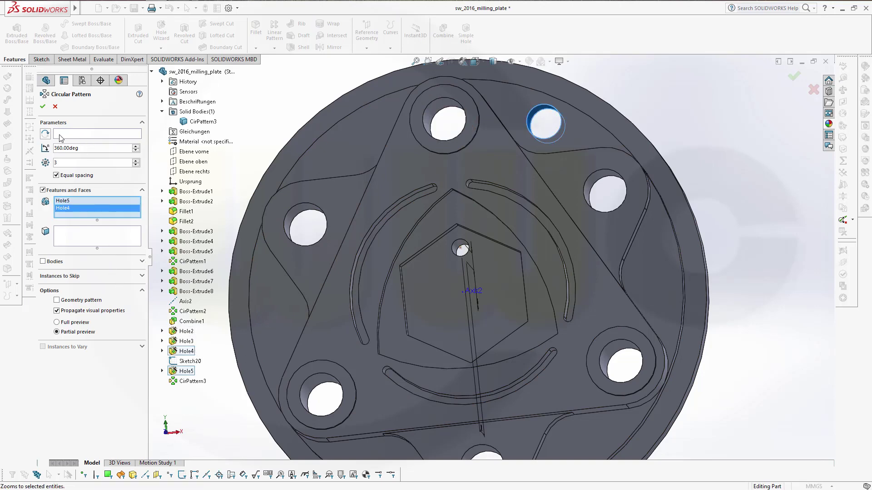
middle_click_drag(431, 325, 426, 317)
left_click(450, 297)
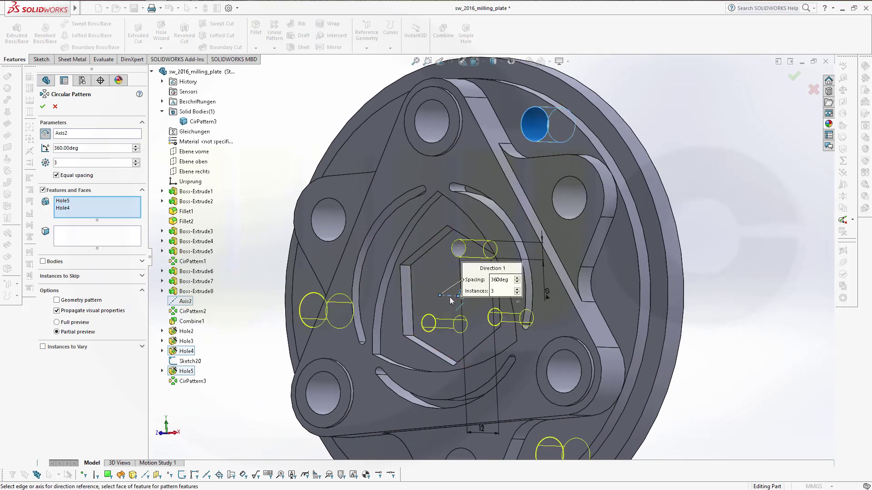
middle_click_drag(363, 301, 396, 259)
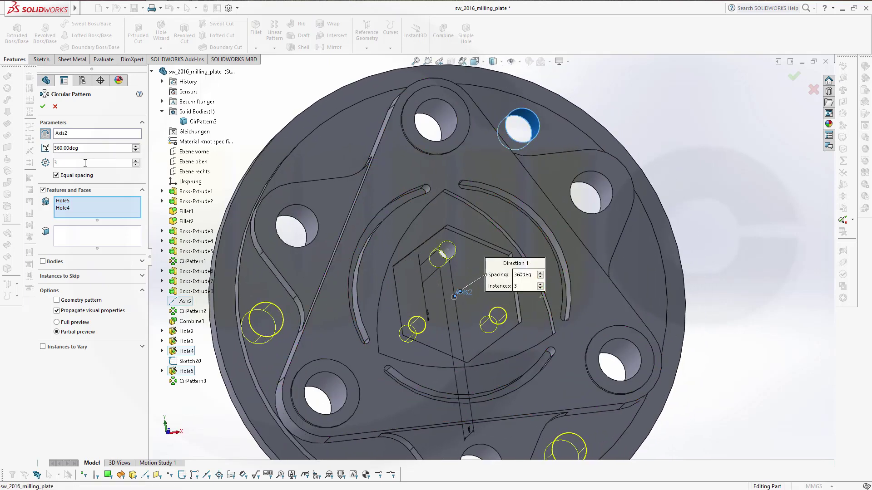
type("6")
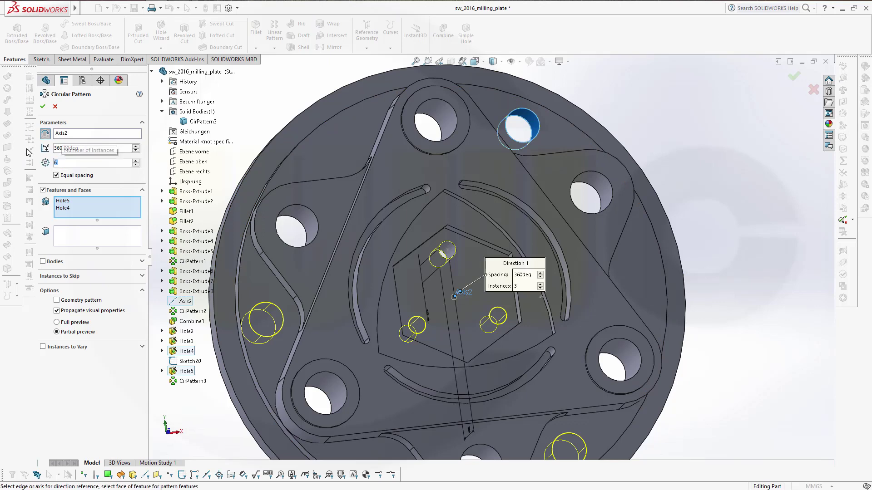
left_click(42, 106)
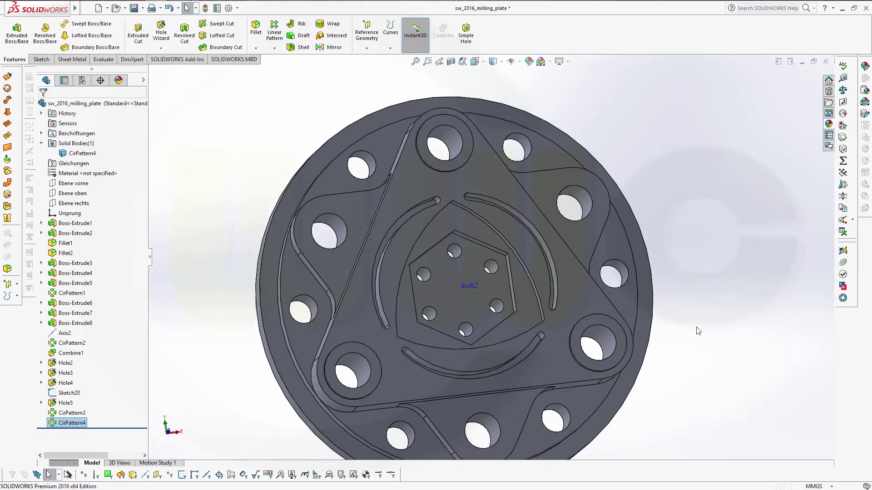
- Fit the plate in front view, tilt it, and start a new Hole Wizard hole
key("ctrl+1")
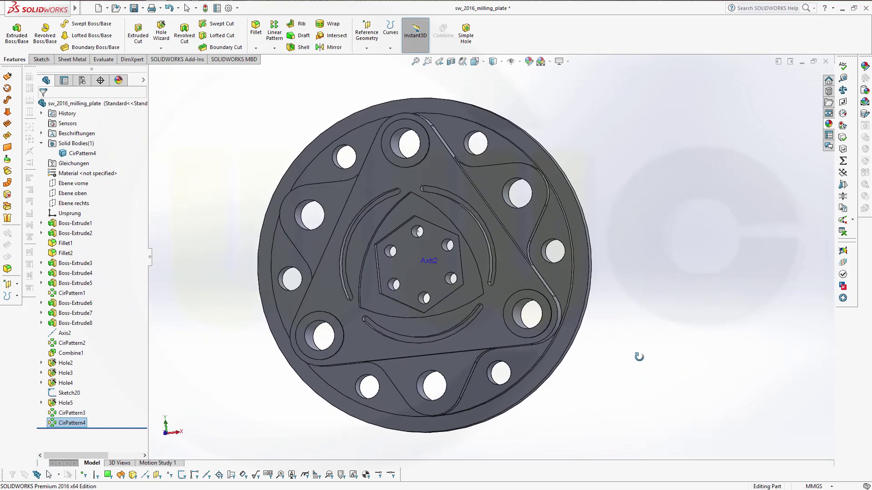
middle_click_drag(639, 357, 649, 327)
key("Escape")
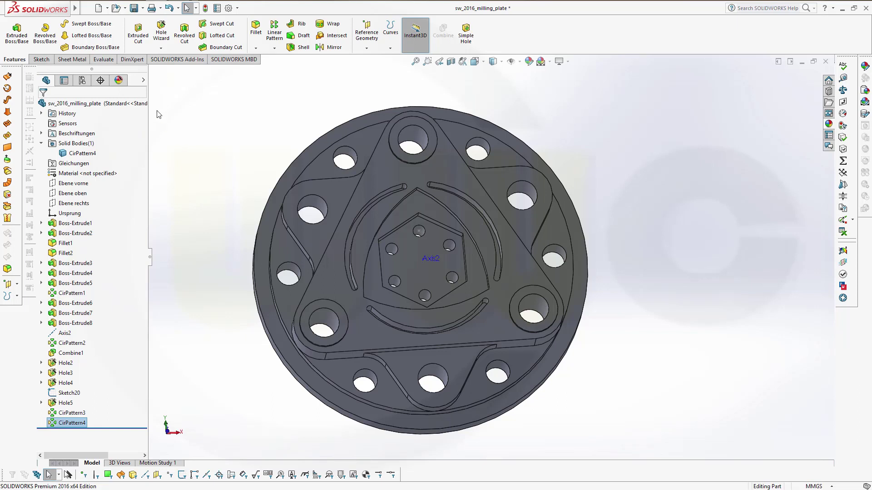
left_click(161, 28)
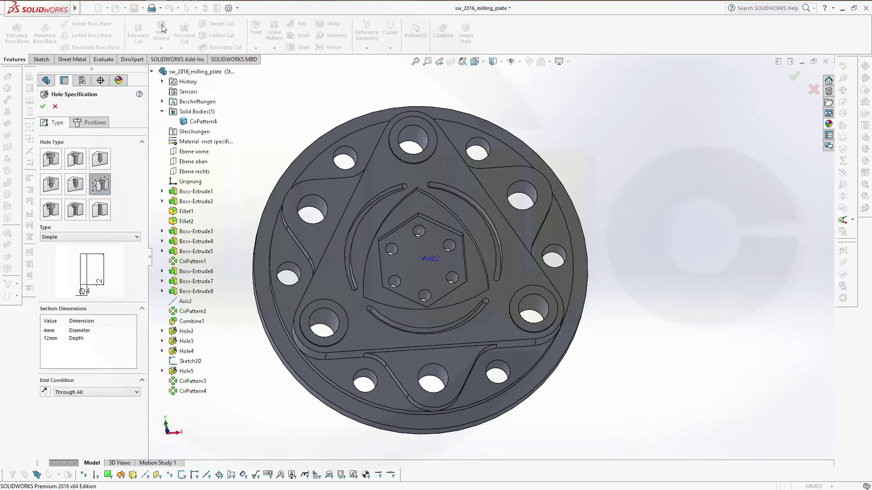
- Place the new hole's point at the centre of the plate face
double_click(51, 338)
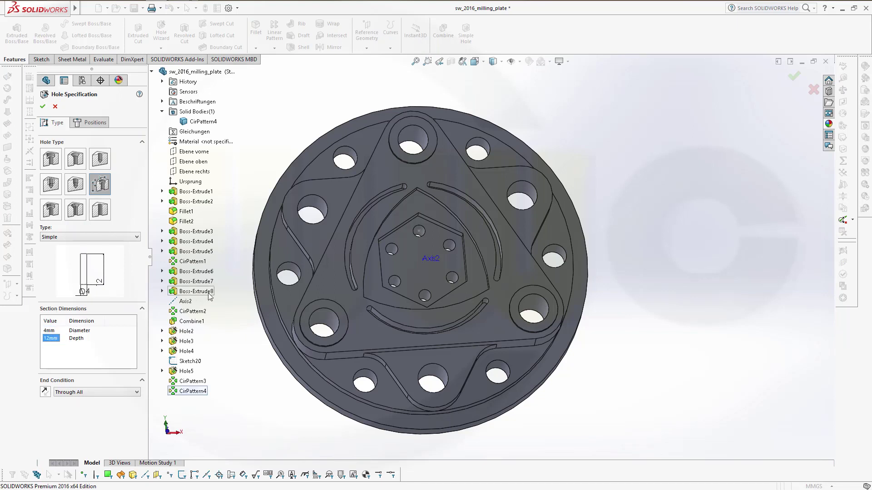
scroll(636, 296, "down", 5)
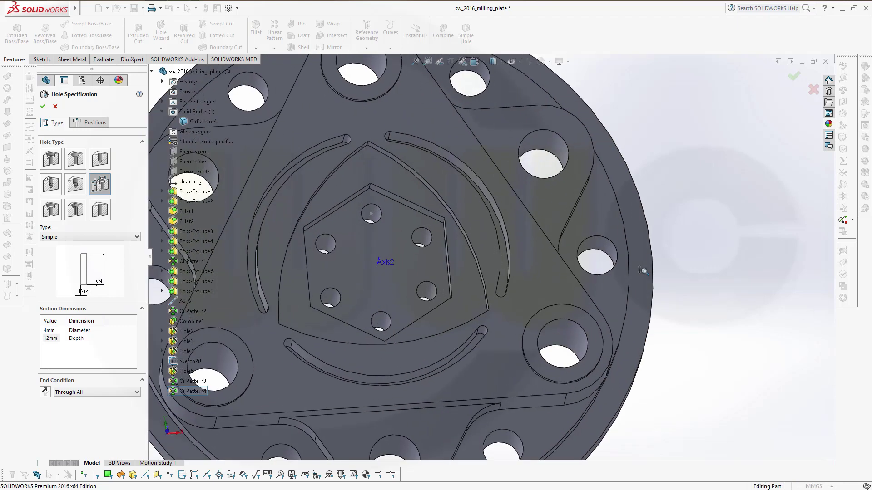
middle_click_drag(645, 294, 644, 245)
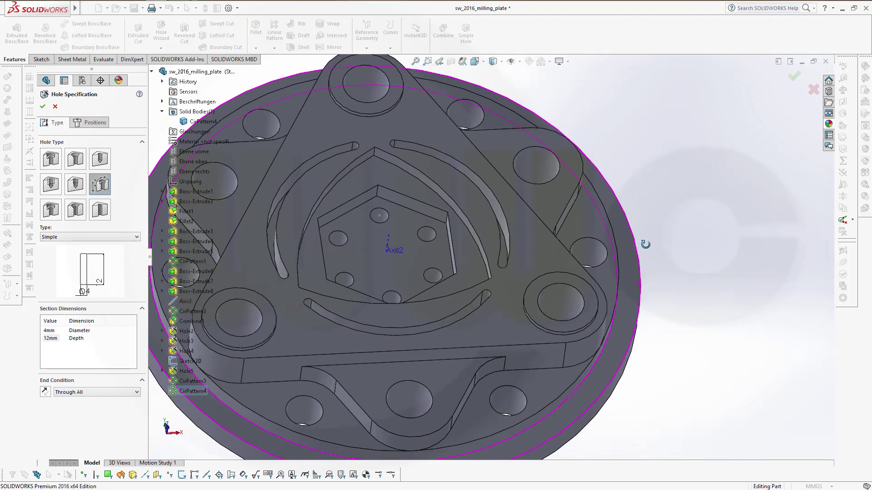
scroll(677, 354, "down", 5)
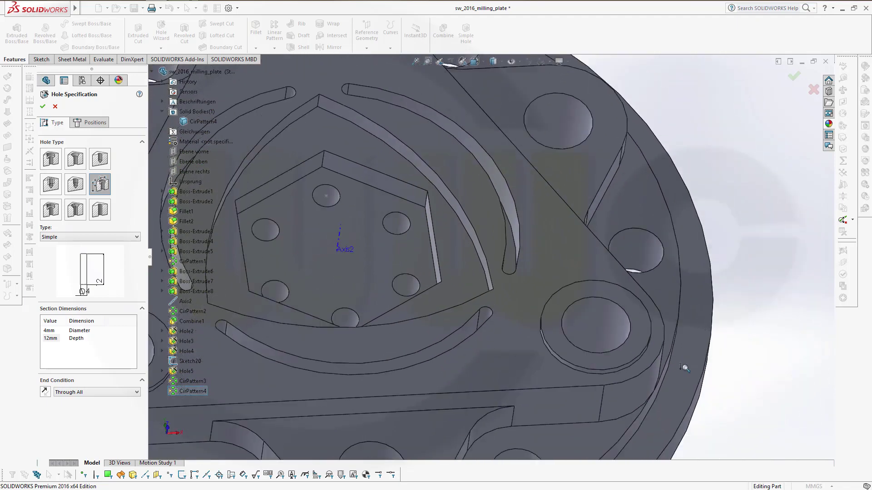
scroll(663, 381, "up", 8)
middle_click_drag(642, 397, 447, 217)
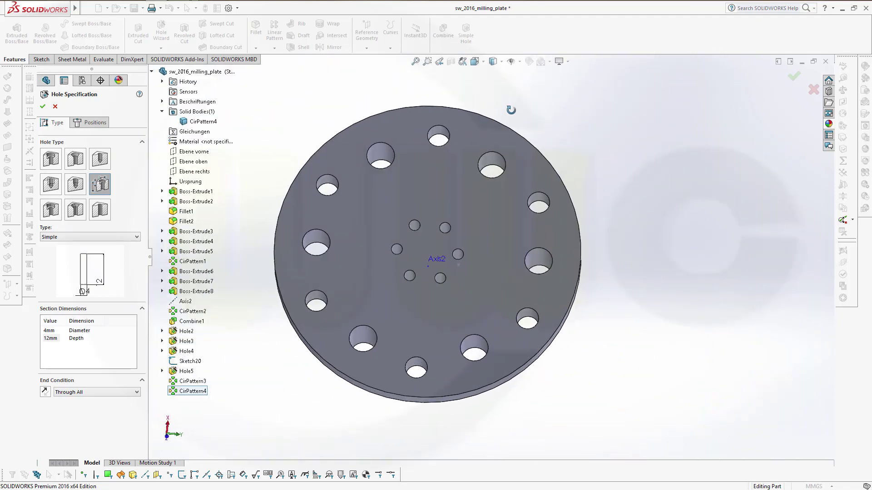
left_click(89, 122)
left_click(430, 253)
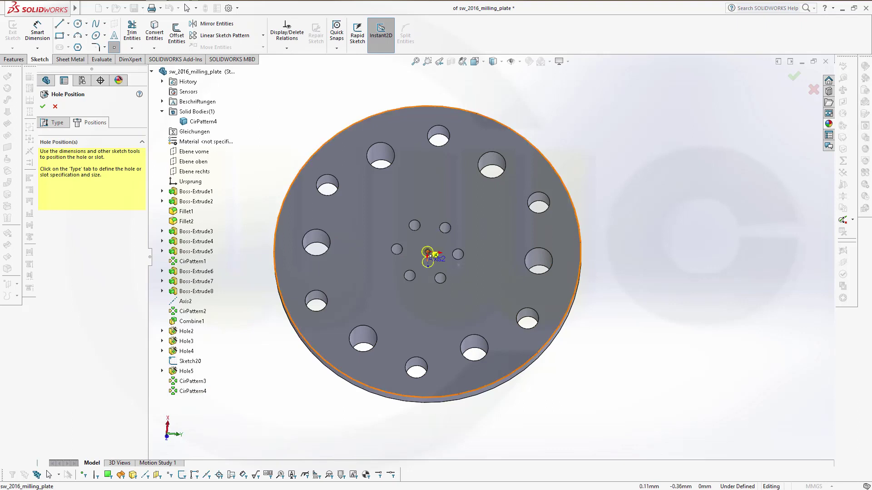
left_click(427, 252)
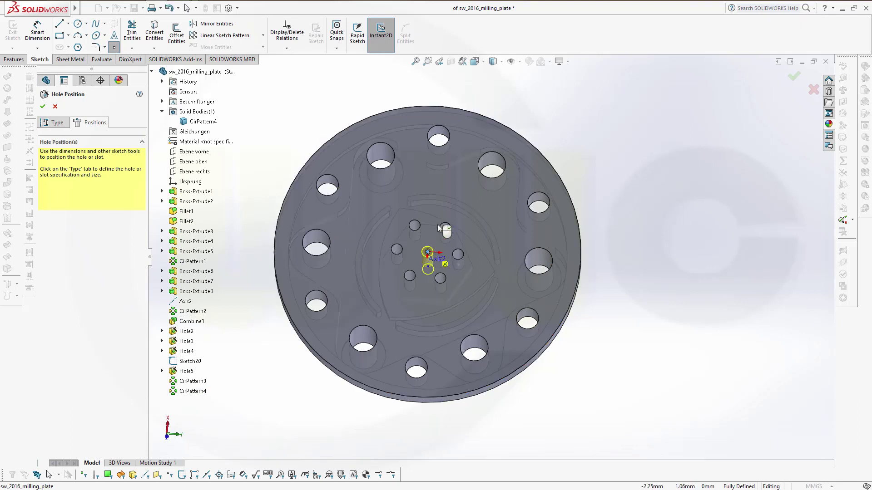
- Set the centre hole diameter to 12 mm through all and create Hole6
left_click(58, 123)
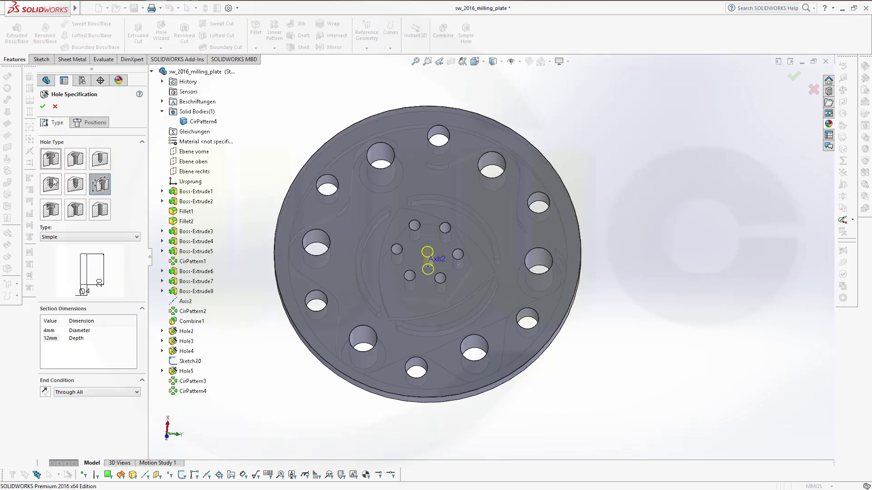
double_click(59, 336)
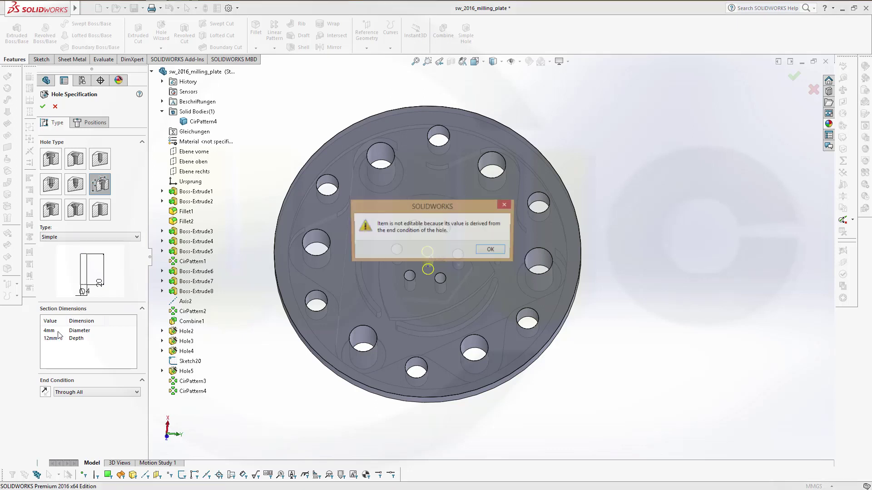
left_click(491, 250)
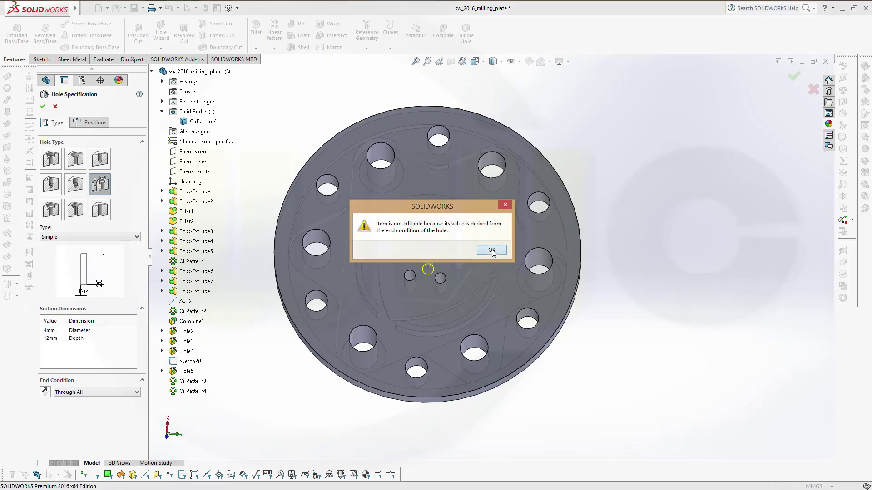
double_click(50, 331)
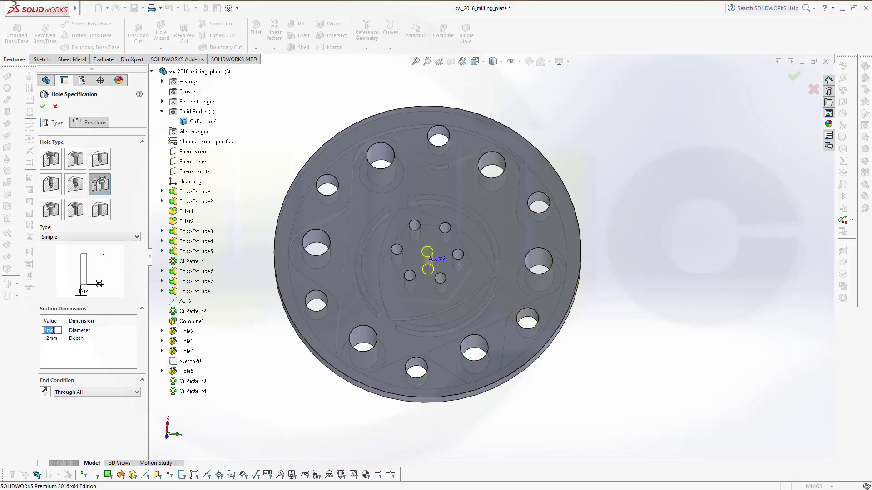
type("12")
key("Return")
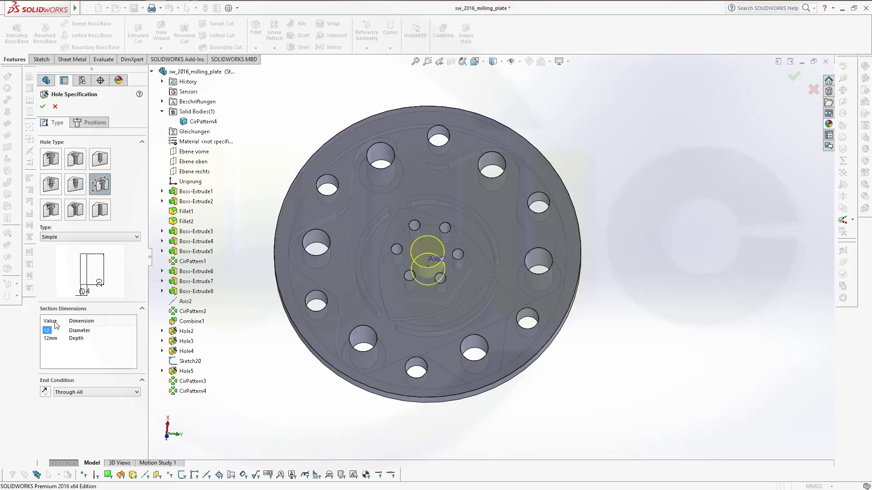
left_click(43, 107)
middle_click_drag(614, 296, 617, 316)
scroll(603, 309, "down", 4)
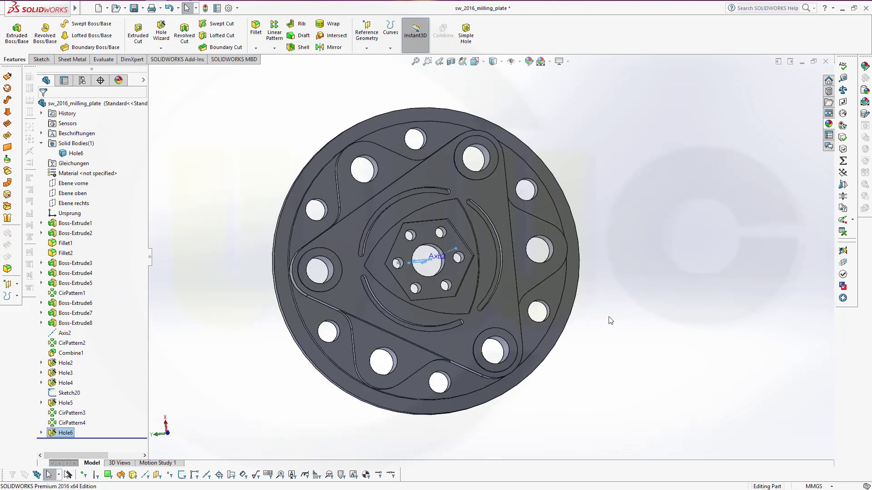
scroll(591, 299, "up", 3)
scroll(588, 301, "down", 3)
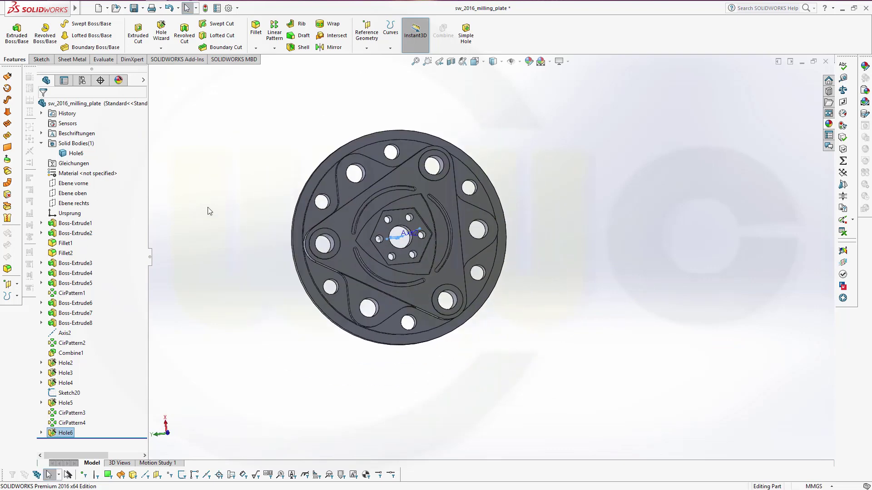
middle_click_drag(249, 205, 235, 171)
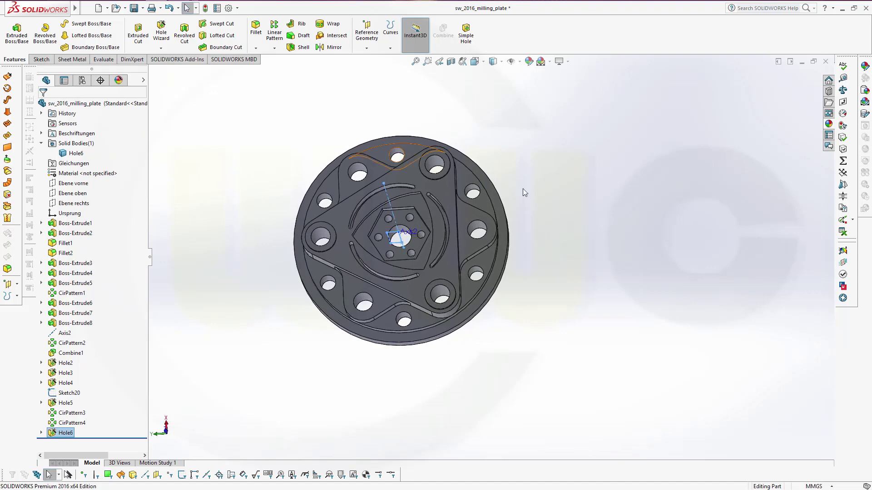